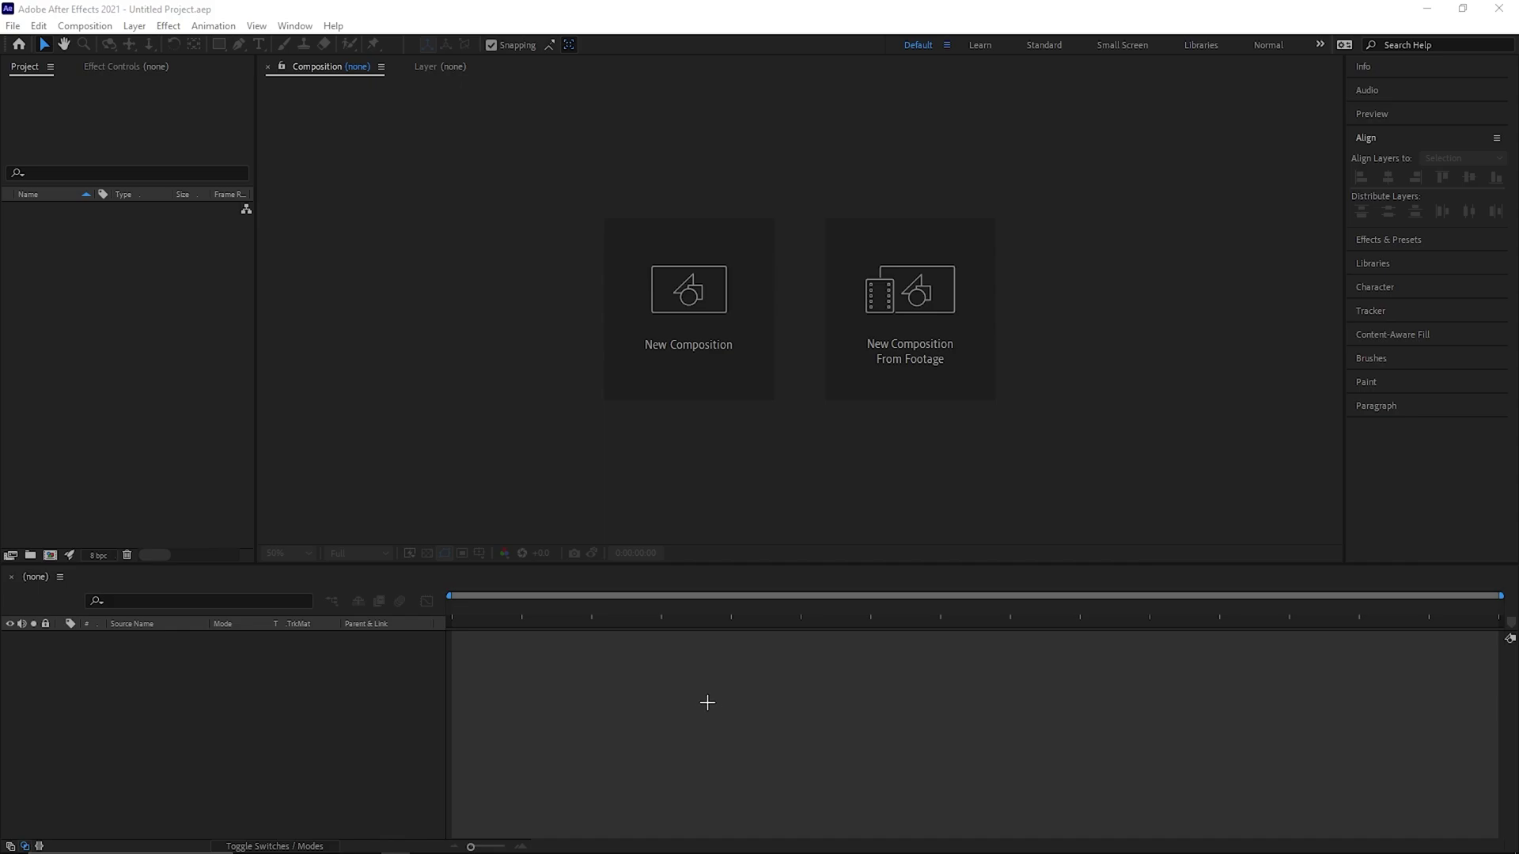
Create a new 1920 x 1080, 60 fps composition lasting 15 seconds and name it Camera Practice
{"action": "left_click", "coordinate": [667, 377]}
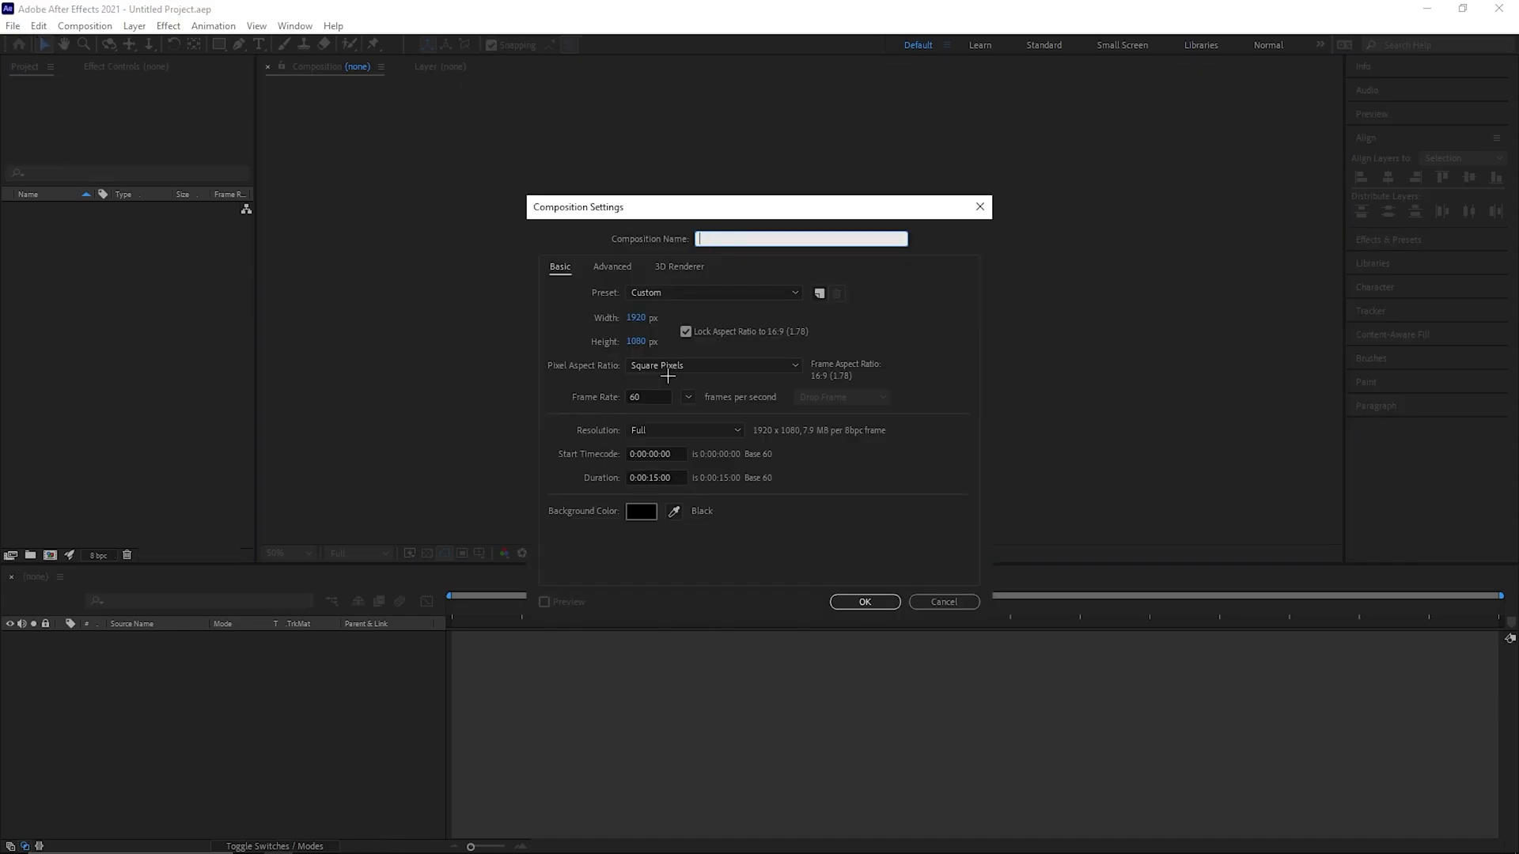
{"action": "type", "text": "Camera Practice"}
{"action": "key", "text": "Return"}
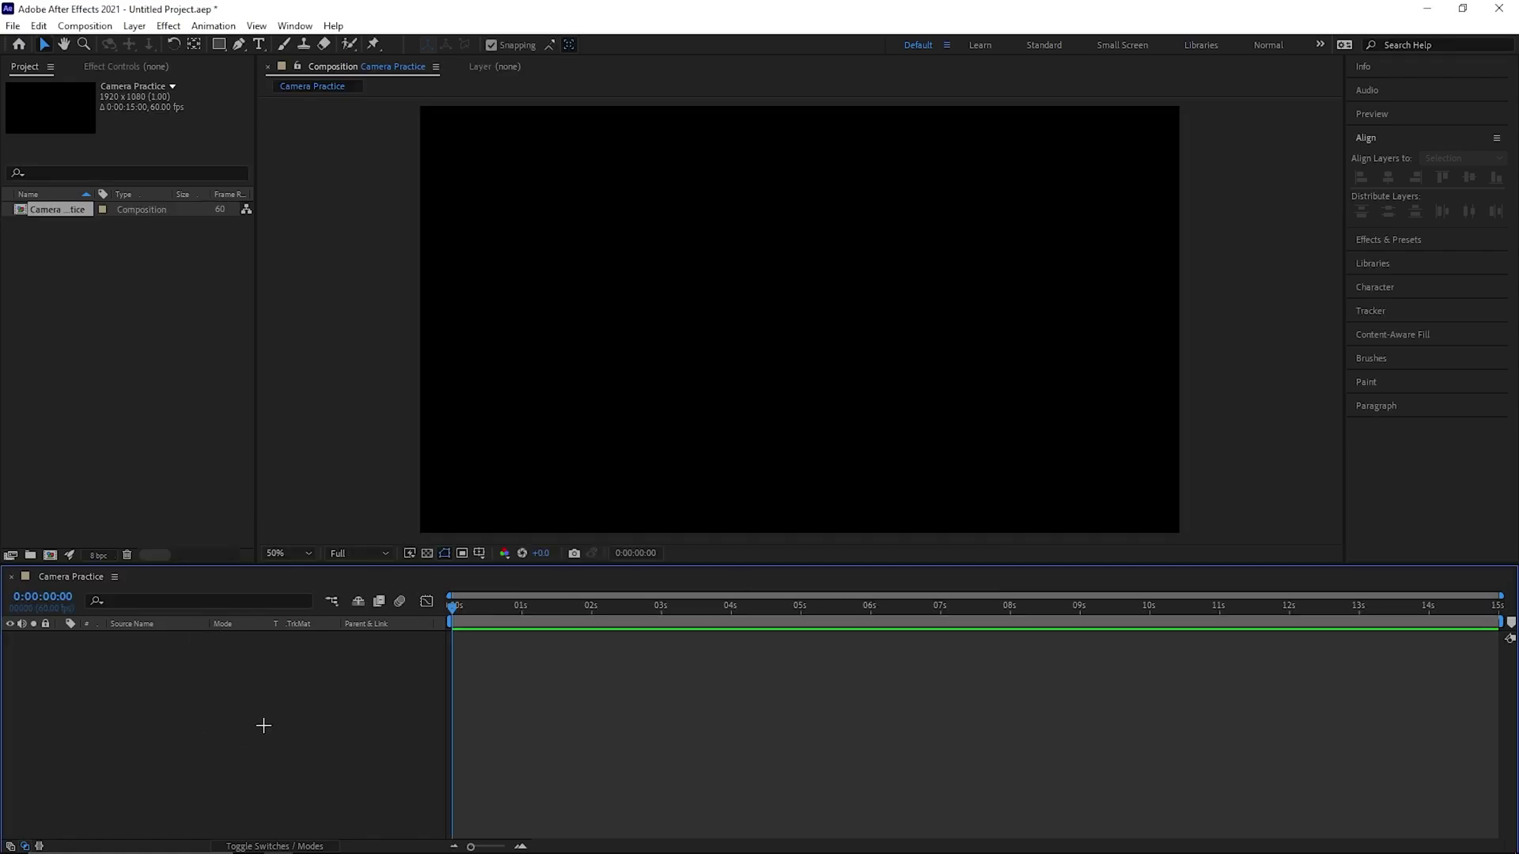
Start a new camera layer in the Camera Practice composition and open its camera type choices
{"action": "right_click", "coordinate": [127, 710]}
{"action": "mouse_move", "coordinate": [186, 522]}
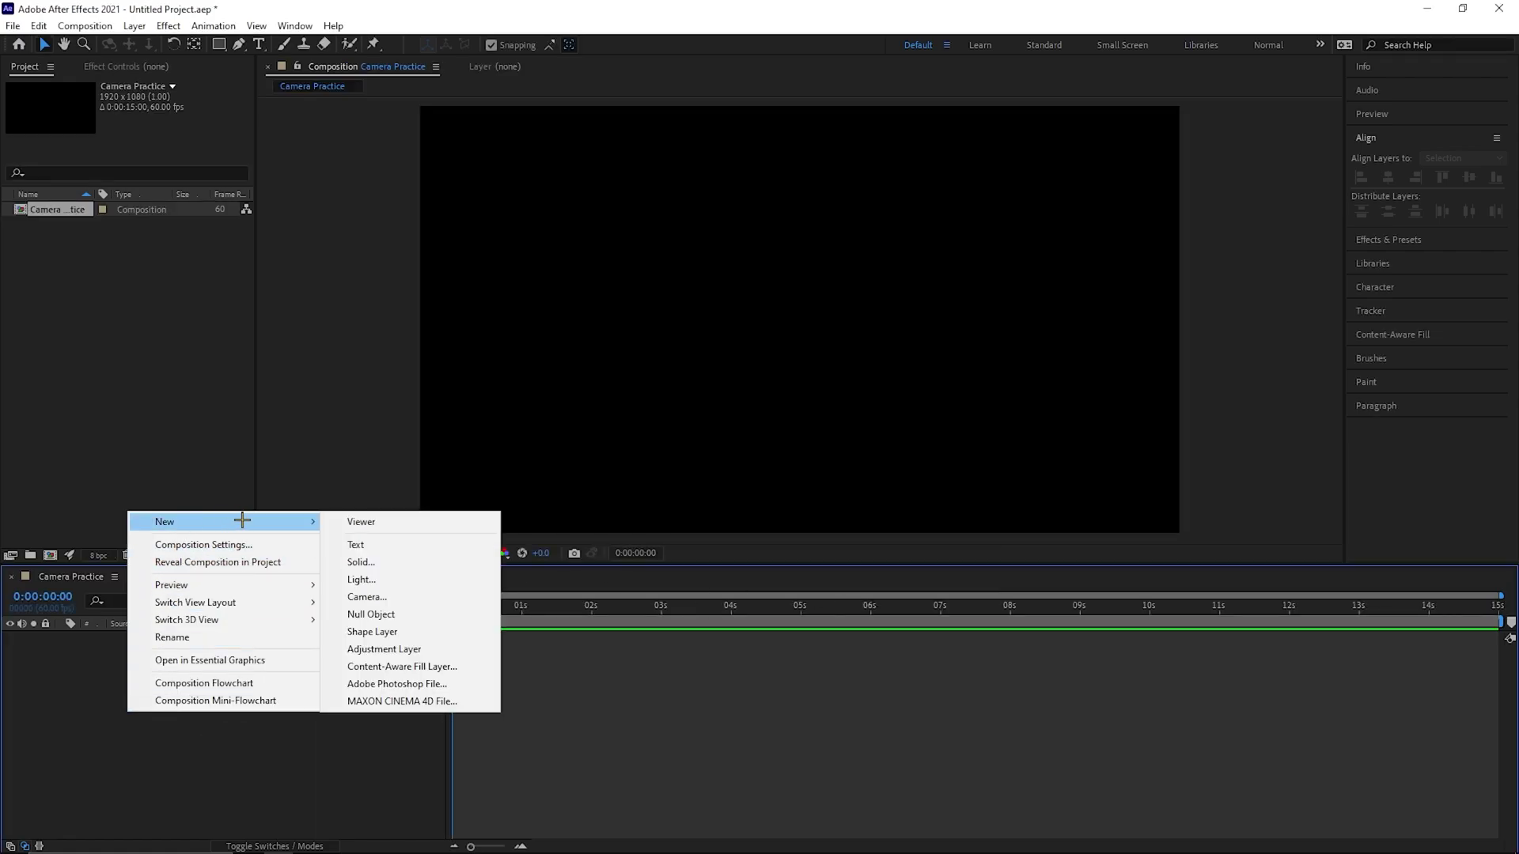
{"action": "left_click", "coordinate": [422, 597]}
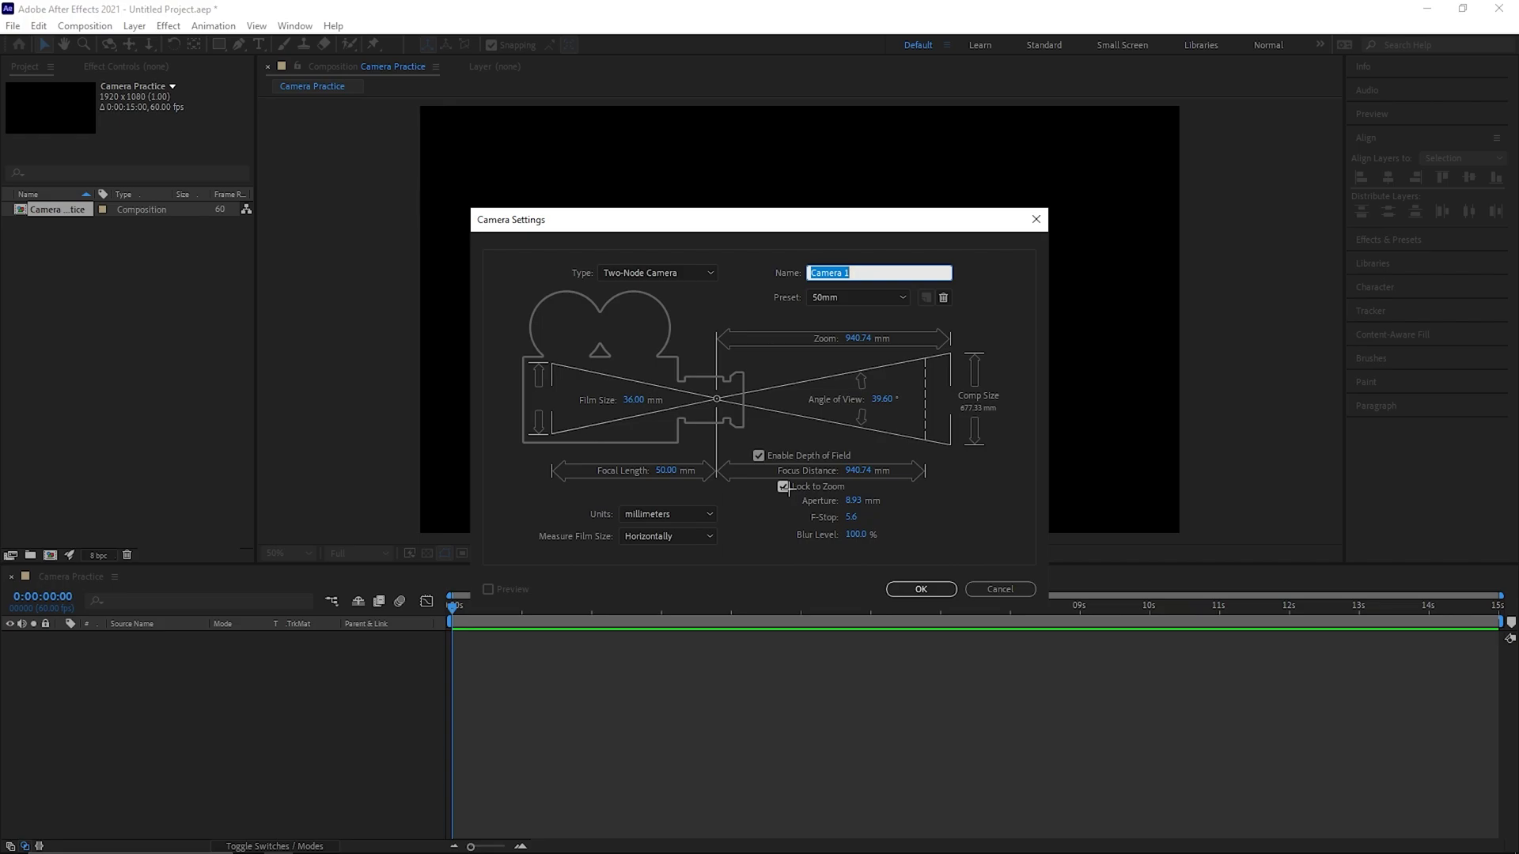
{"action": "left_click", "coordinate": [649, 275]}
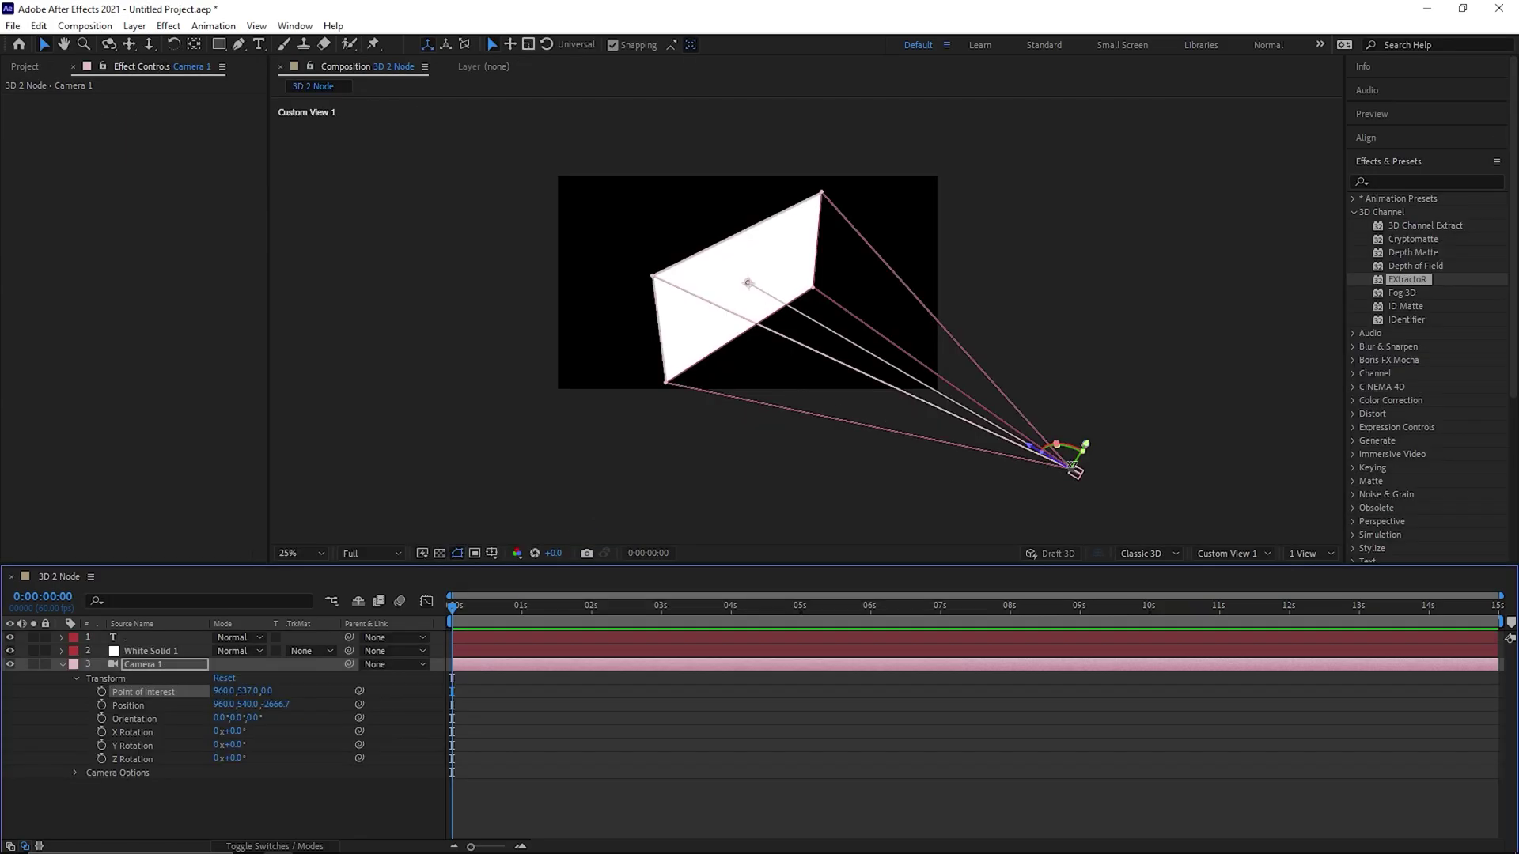
Try moving the two-node camera in the 3D 2 Node composition to a Y position of 1596, and reset the position
{"action": "left_click_drag", "start_coordinate": [237, 704], "coordinate": [1078, 708]}
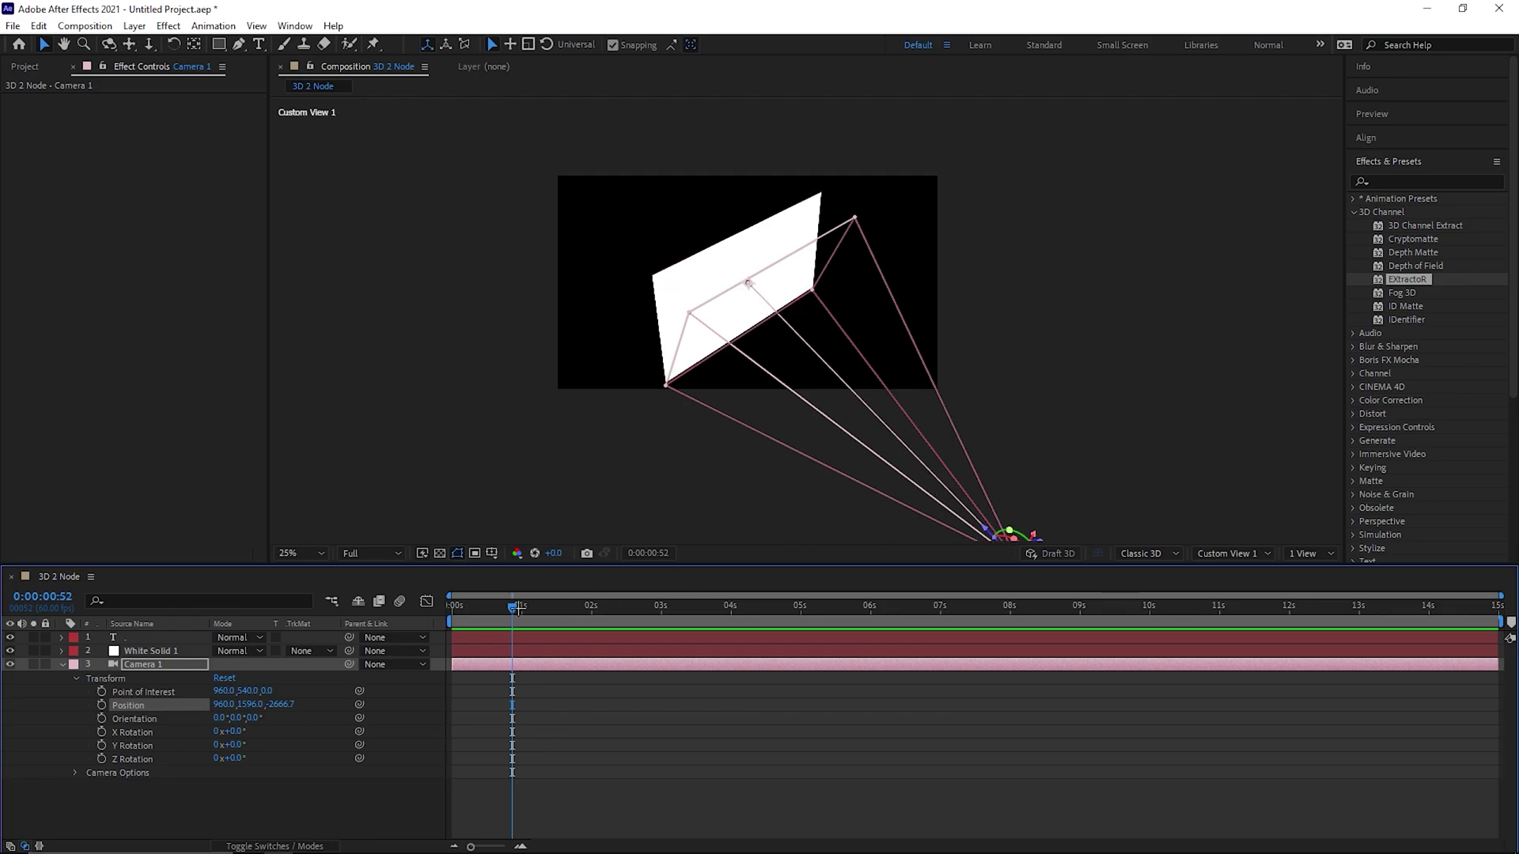
{"action": "right_click", "coordinate": [282, 705]}
{"action": "left_click", "coordinate": [305, 601]}
Move the one-node camera to about X 1379 and Y 978 using its Position values
{"action": "left_click_drag", "start_coordinate": [225, 691], "coordinate": [16, 704]}
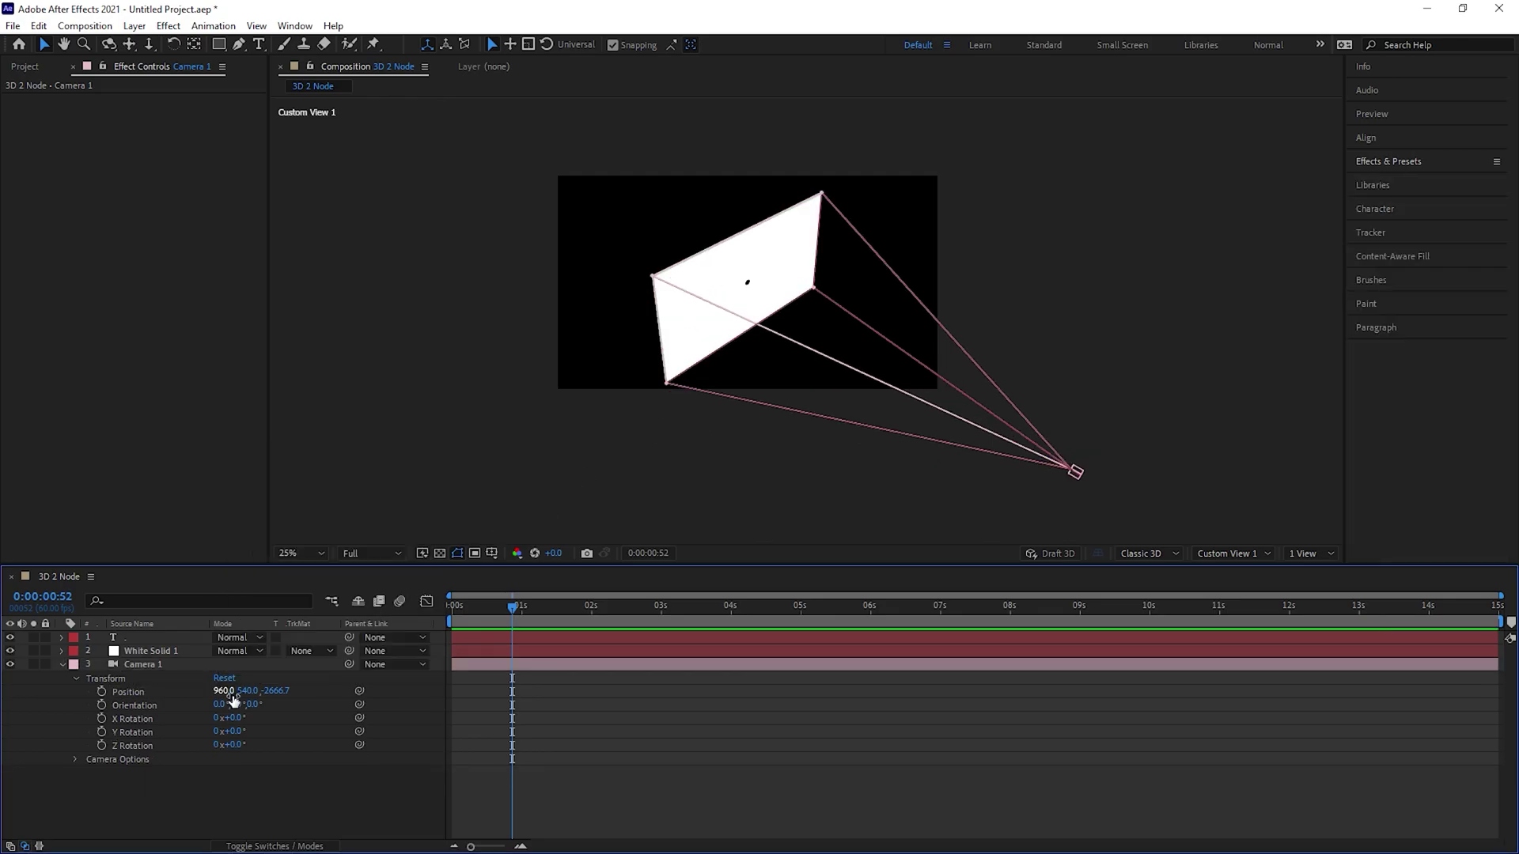
{"action": "left_click_drag", "start_coordinate": [226, 691], "coordinate": [633, 680]}
{"action": "left_click_drag", "start_coordinate": [252, 690], "coordinate": [61, 709]}
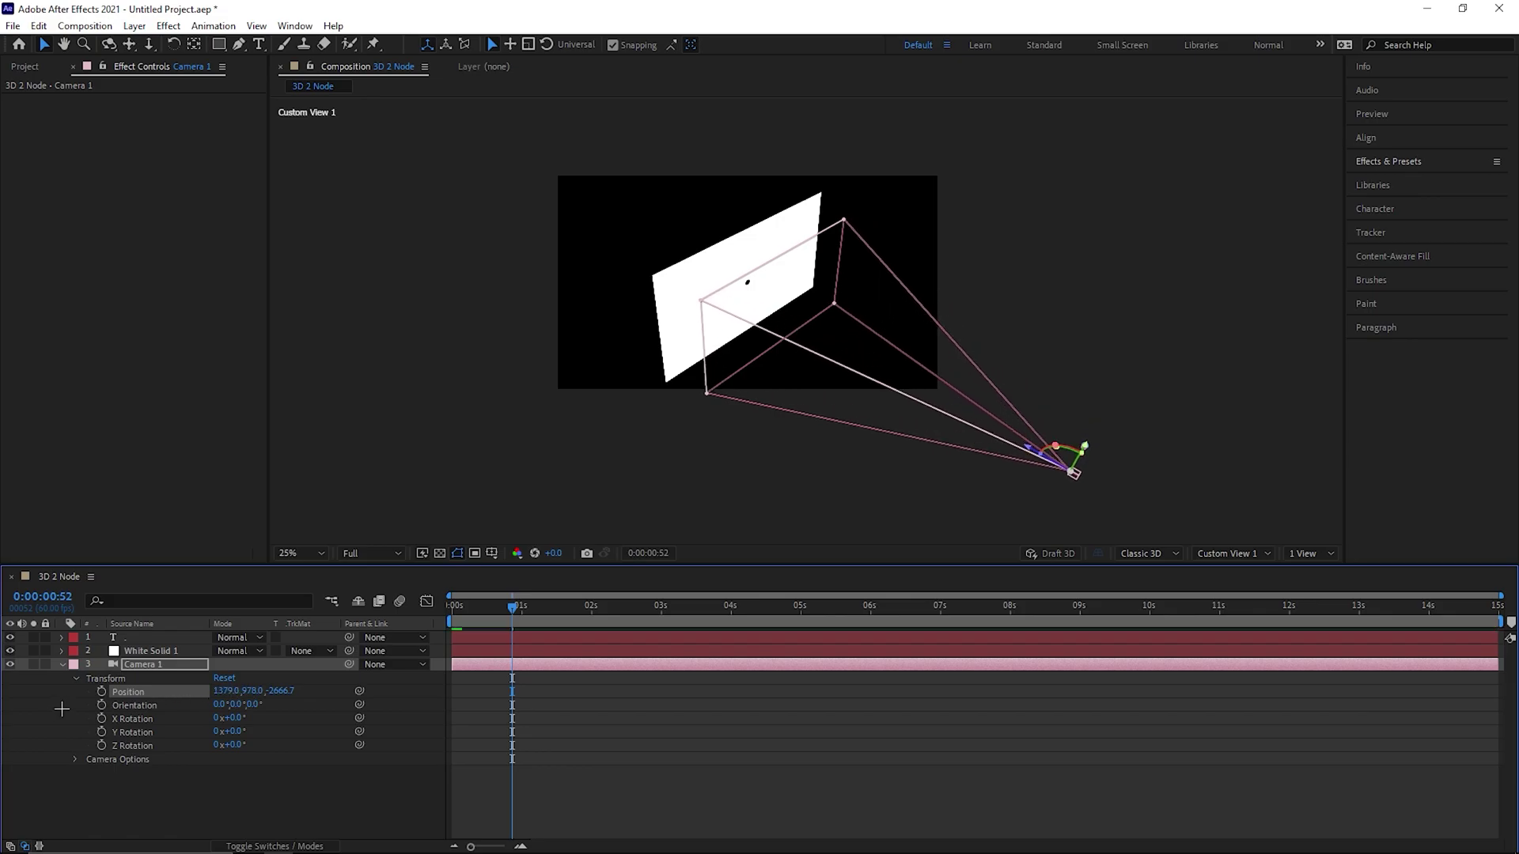
{"action": "mouse_move", "coordinate": [245, 694]}
{"action": "left_mouse_down"}
{"action": "mouse_move", "coordinate": [530, 688]}
{"action": "mouse_move", "coordinate": [253, 691]}
{"action": "left_mouse_up"}
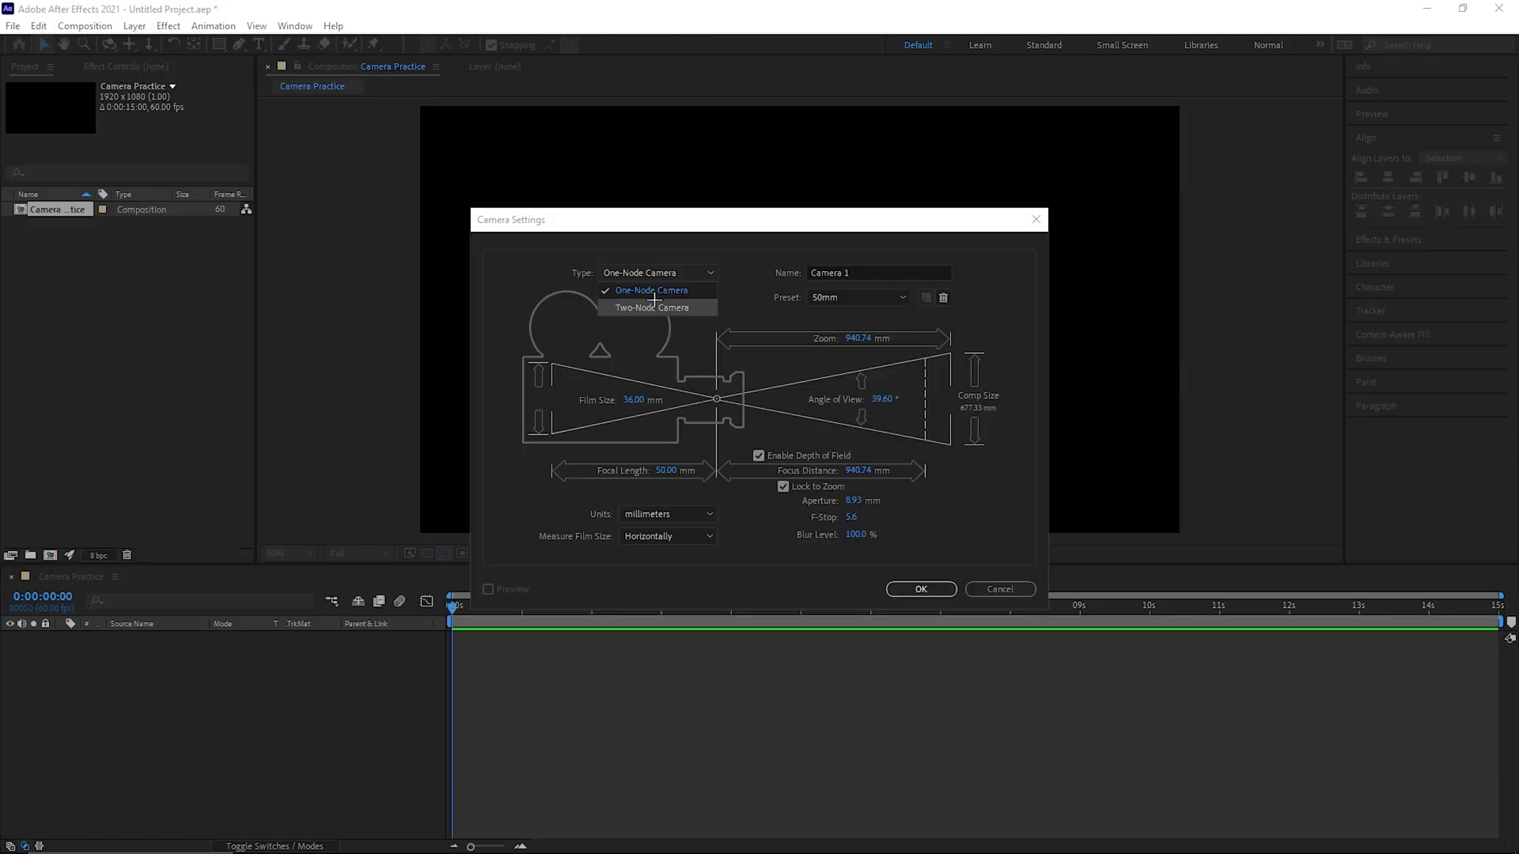
Set the new camera's type to Two-Node Camera and its lens preset to 50mm
{"action": "left_click", "coordinate": [656, 296]}
{"action": "left_click", "coordinate": [855, 299]}
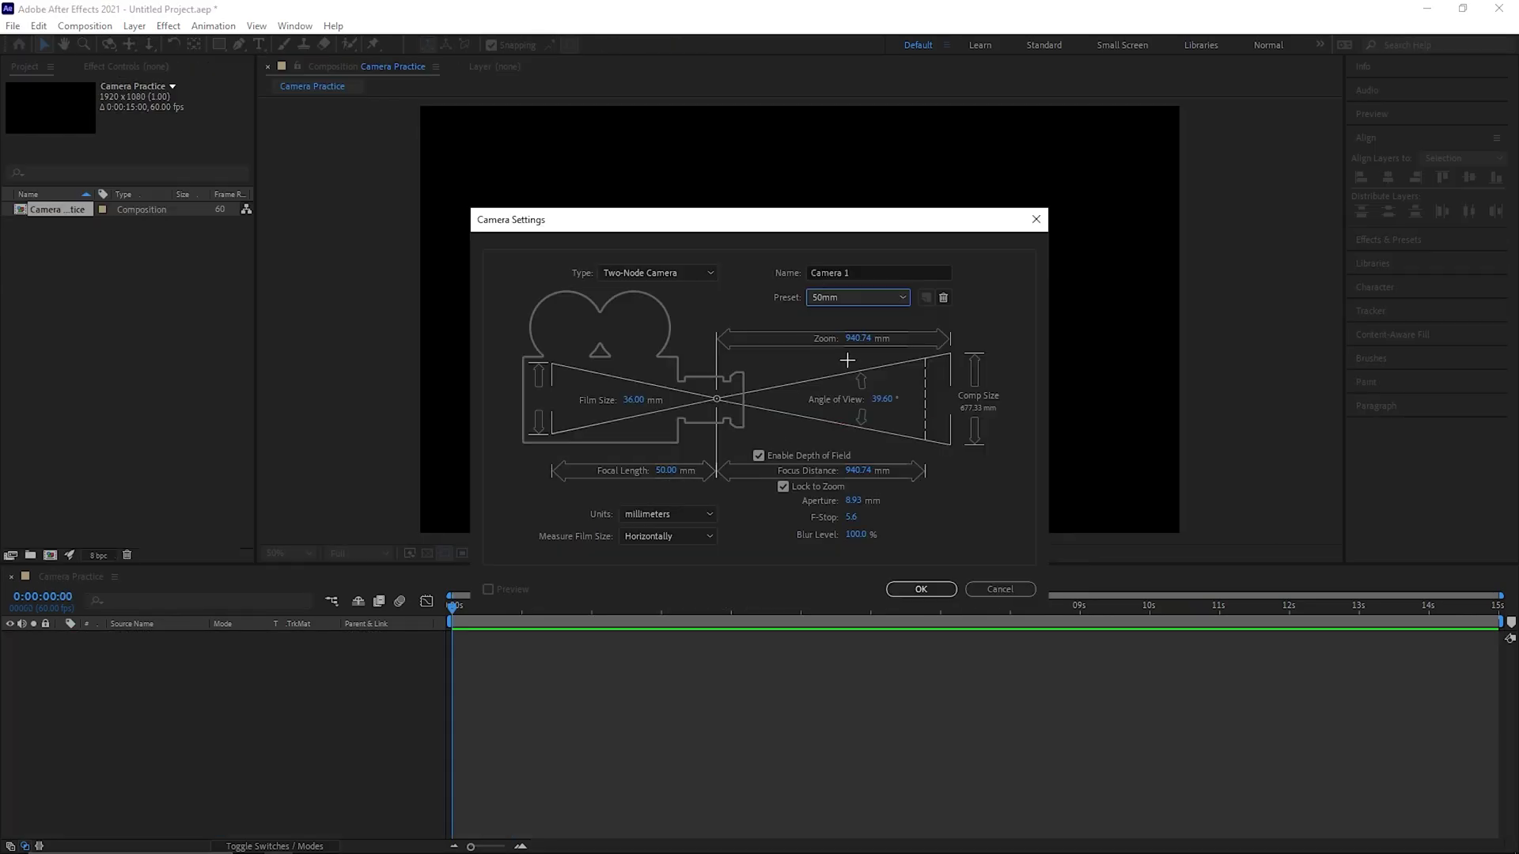
{"action": "left_click", "coordinate": [844, 296]}
{"action": "left_click", "coordinate": [811, 428]}
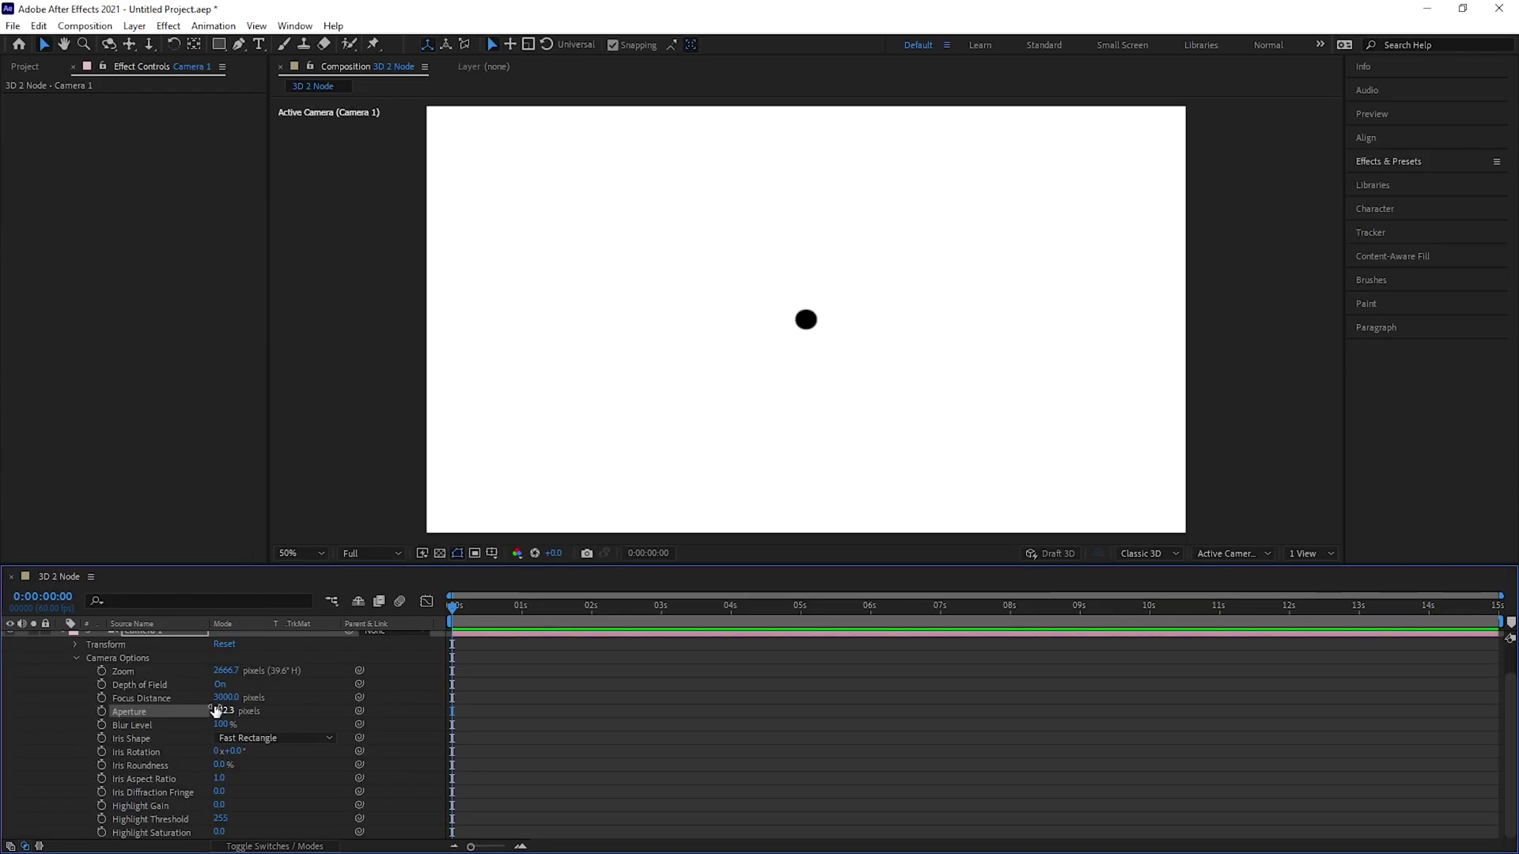
Try raising the camera's aperture in the 3D 2 Node composition to about 1212.3 pixels, reduce it again, and lower the focus distance
{"action": "left_click_drag", "start_coordinate": [217, 712], "coordinate": [849, 708]}
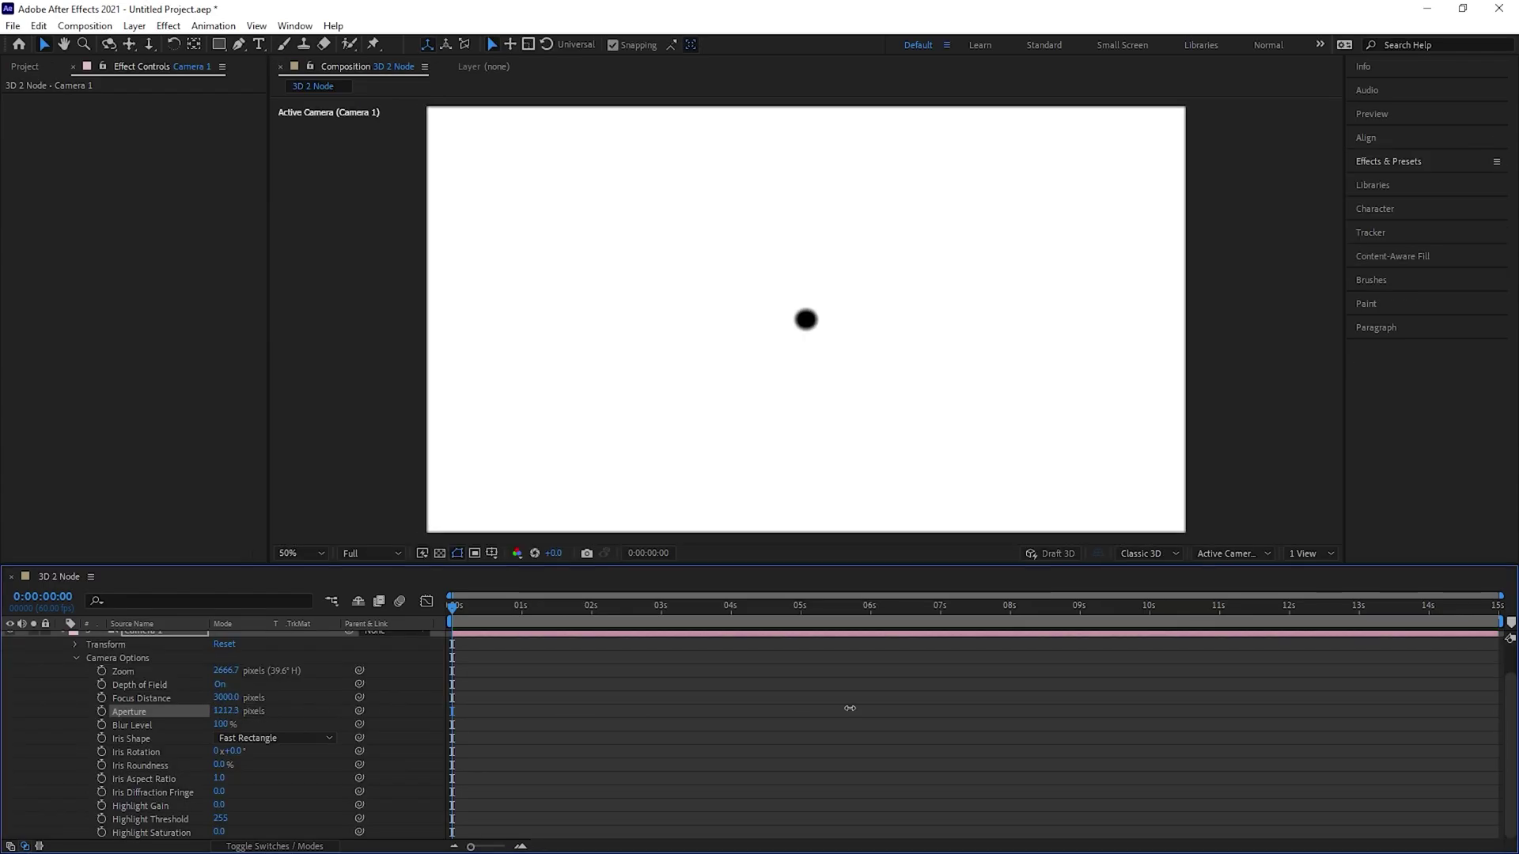
{"action": "left_click_drag", "start_coordinate": [701, 717], "coordinate": [400, 715]}
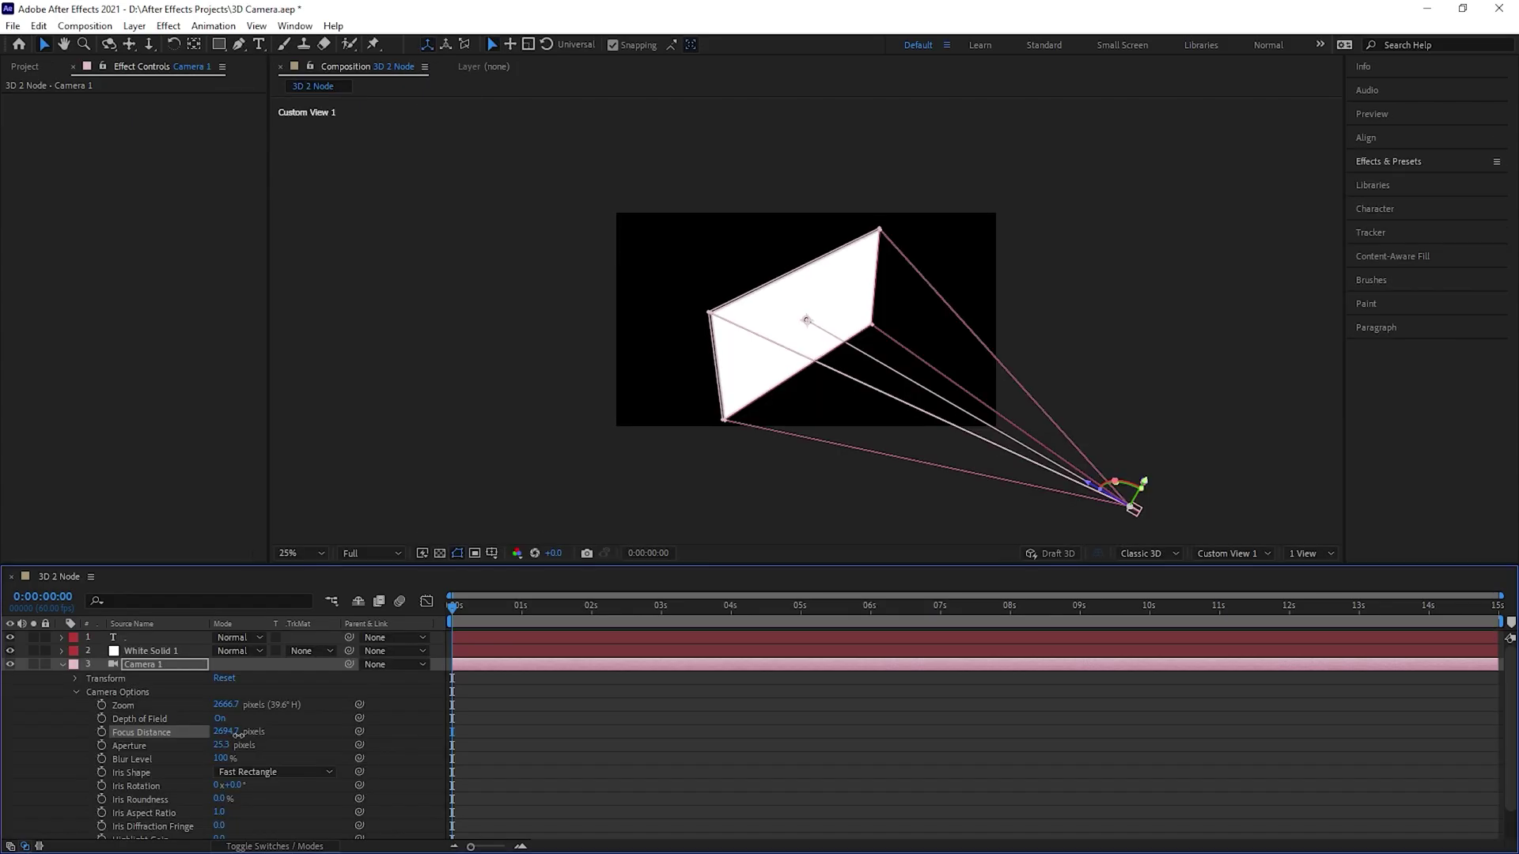
{"action": "left_click_drag", "start_coordinate": [230, 732], "coordinate": [33, 732]}
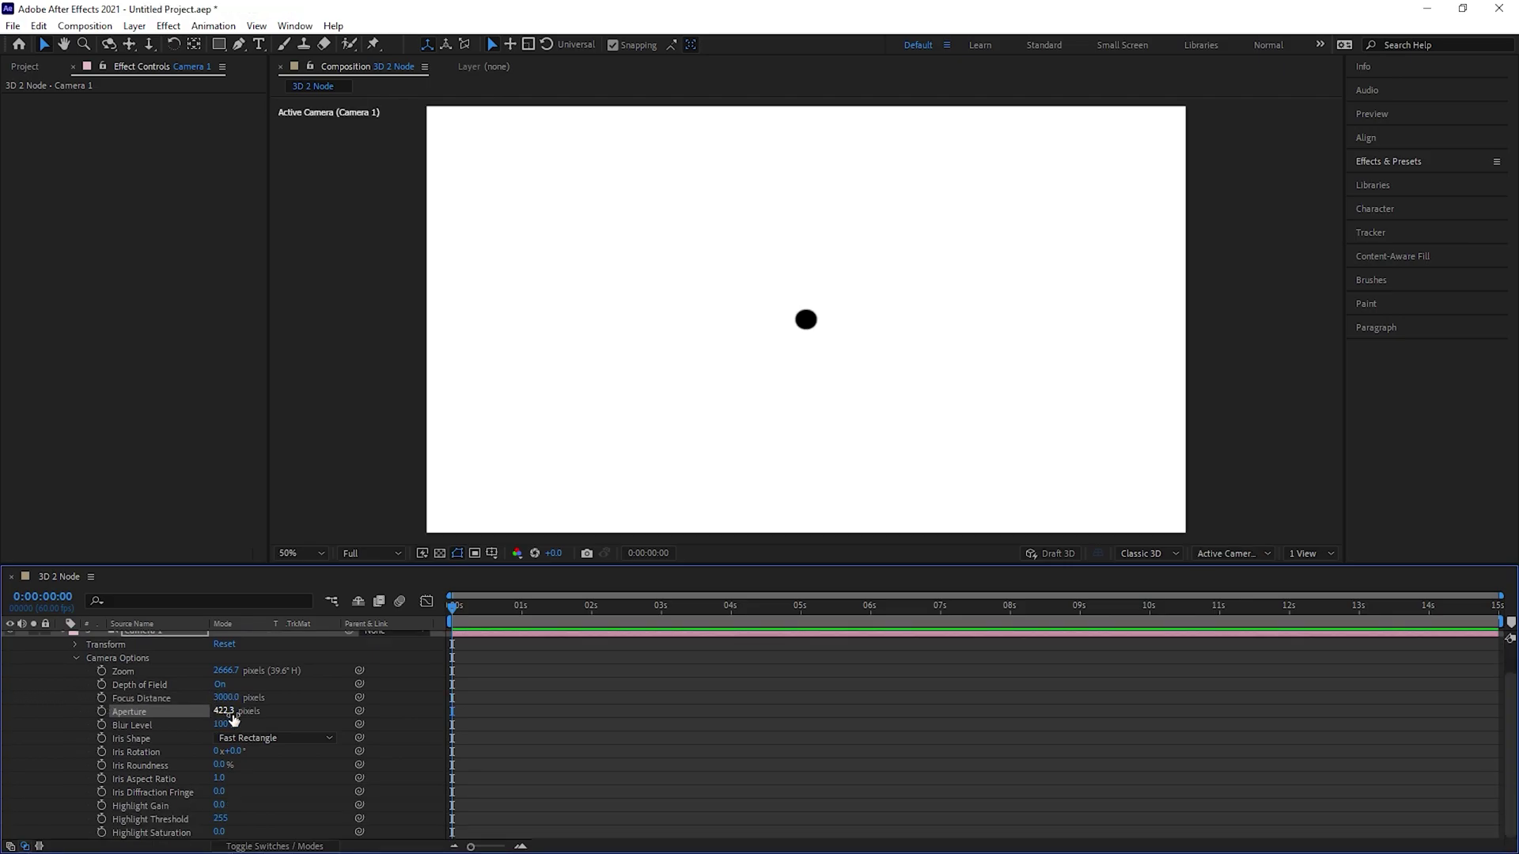
Test several larger aperture values on the camera, including about 676.3 and 525.3 pixels, undoing between attempts
{"action": "left_click_drag", "start_coordinate": [232, 716], "coordinate": [839, 708]}
{"action": "key", "text": "ctrl+z"}
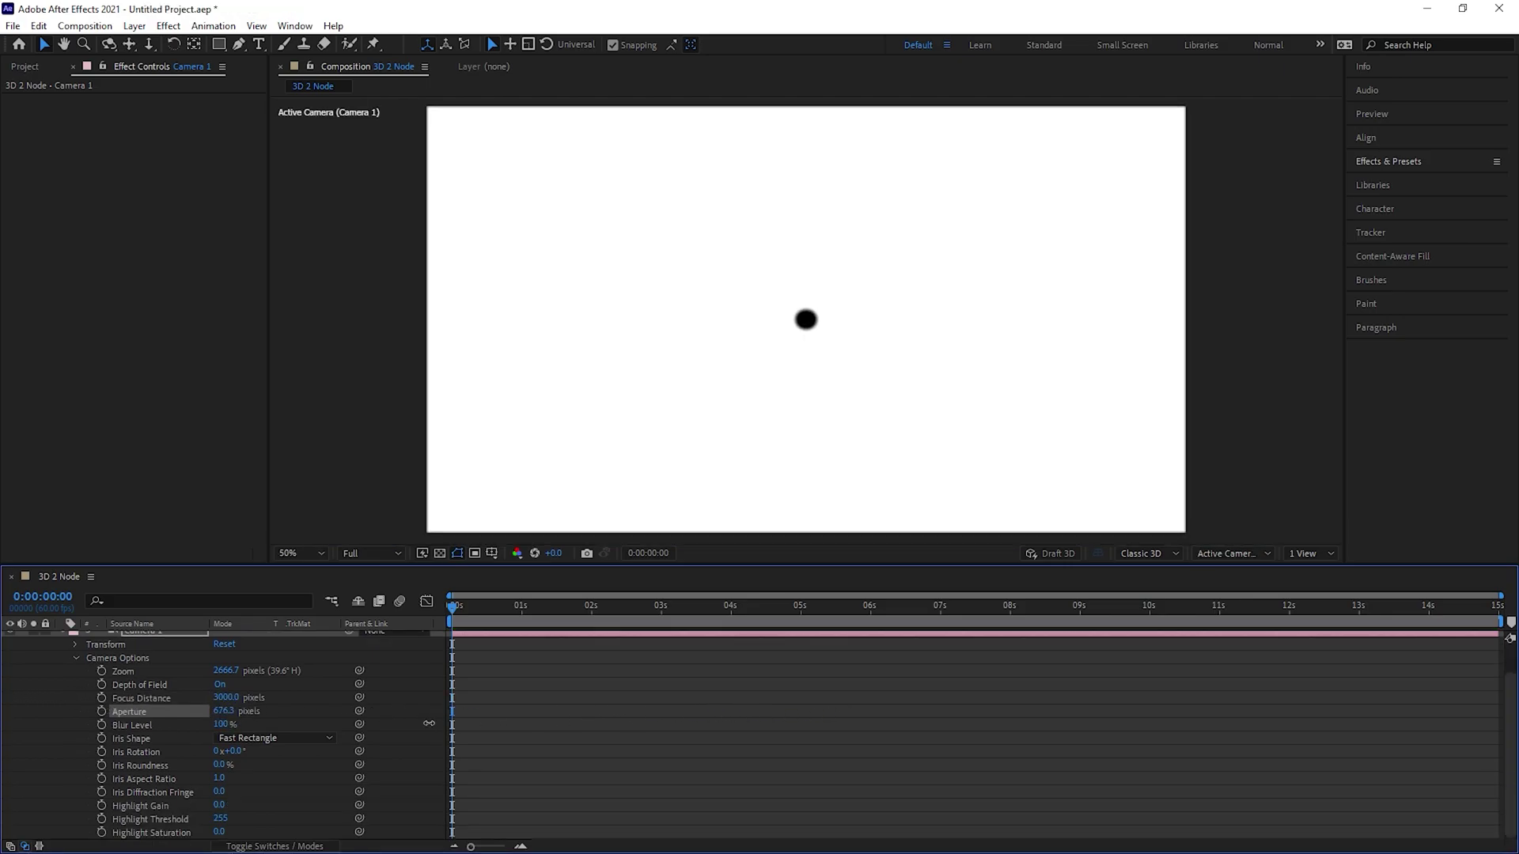
{"action": "left_click_drag", "start_coordinate": [230, 715], "coordinate": [578, 722]}
{"action": "key", "text": "ctrl+z"}
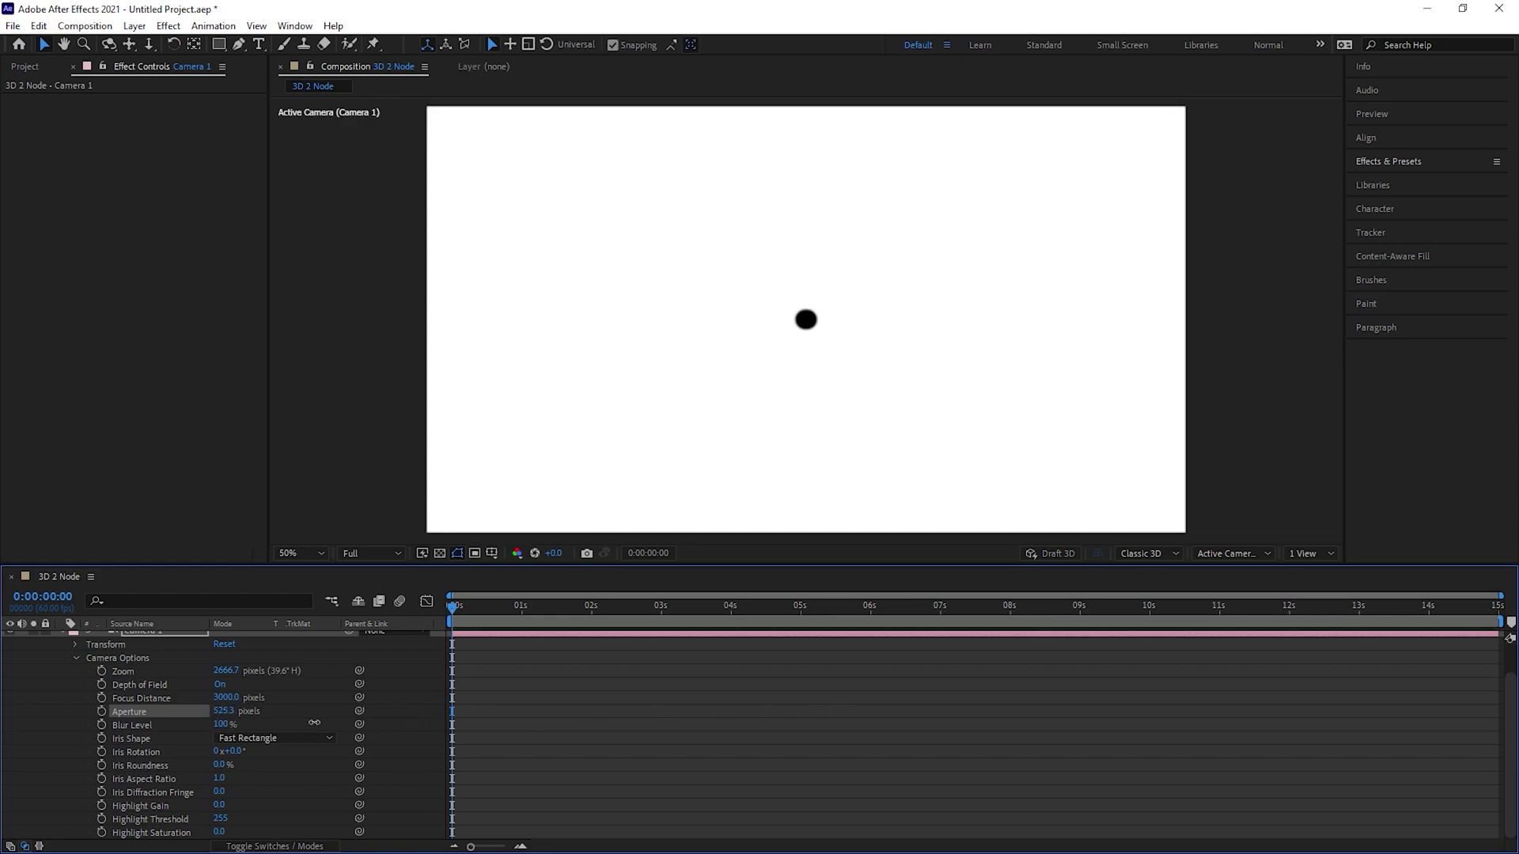
{"action": "left_click_drag", "start_coordinate": [229, 711], "coordinate": [844, 708]}
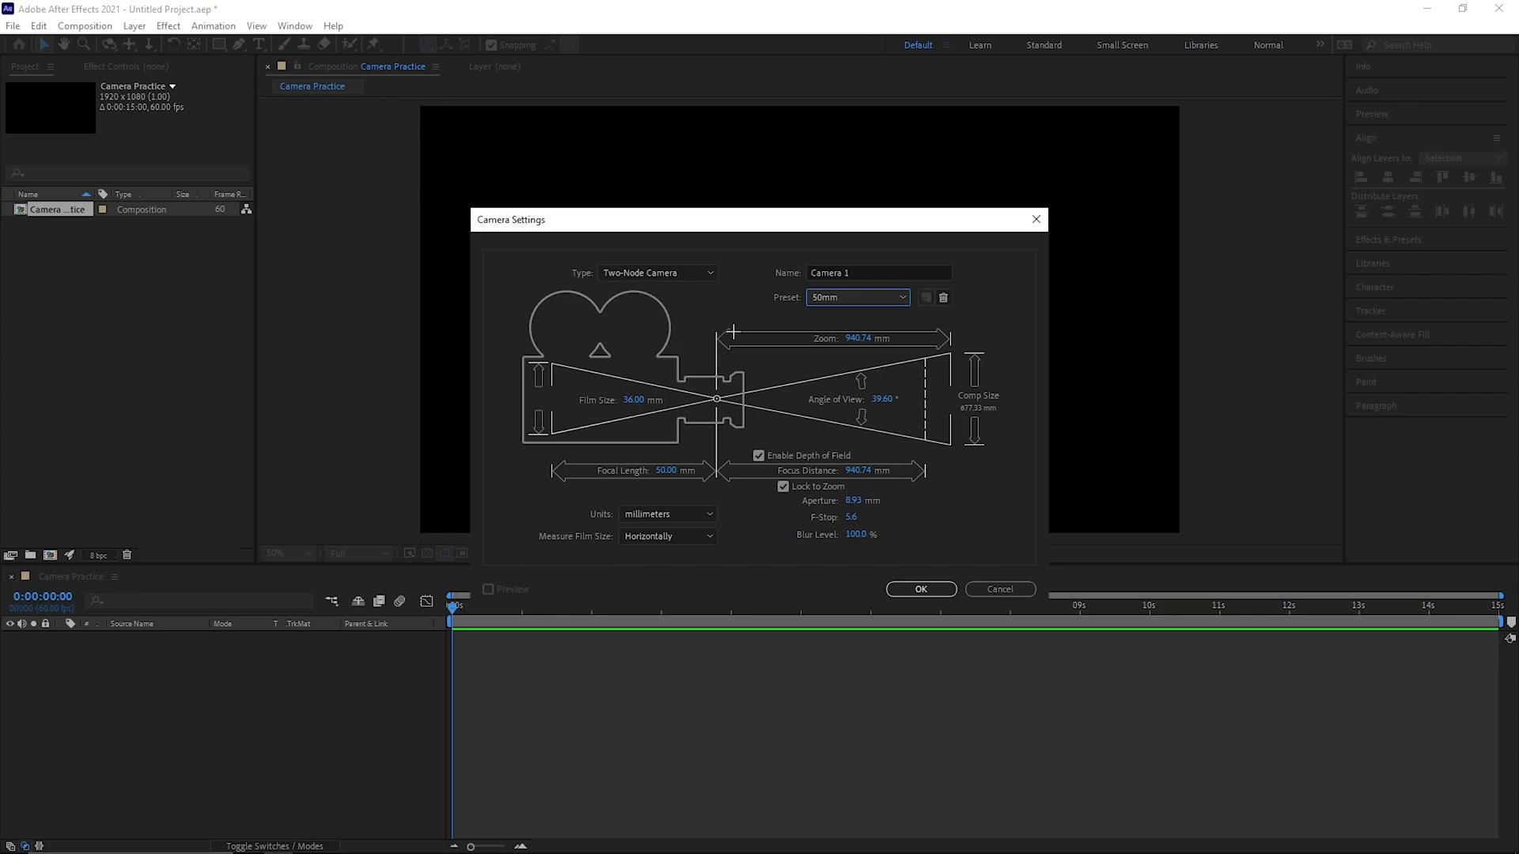
Keep the 50mm preset for Camera 1 and create the two-node camera with depth of field enabled
{"action": "left_click", "coordinate": [870, 297]}
{"action": "left_click", "coordinate": [865, 427]}
{"action": "left_click", "coordinate": [924, 587]}
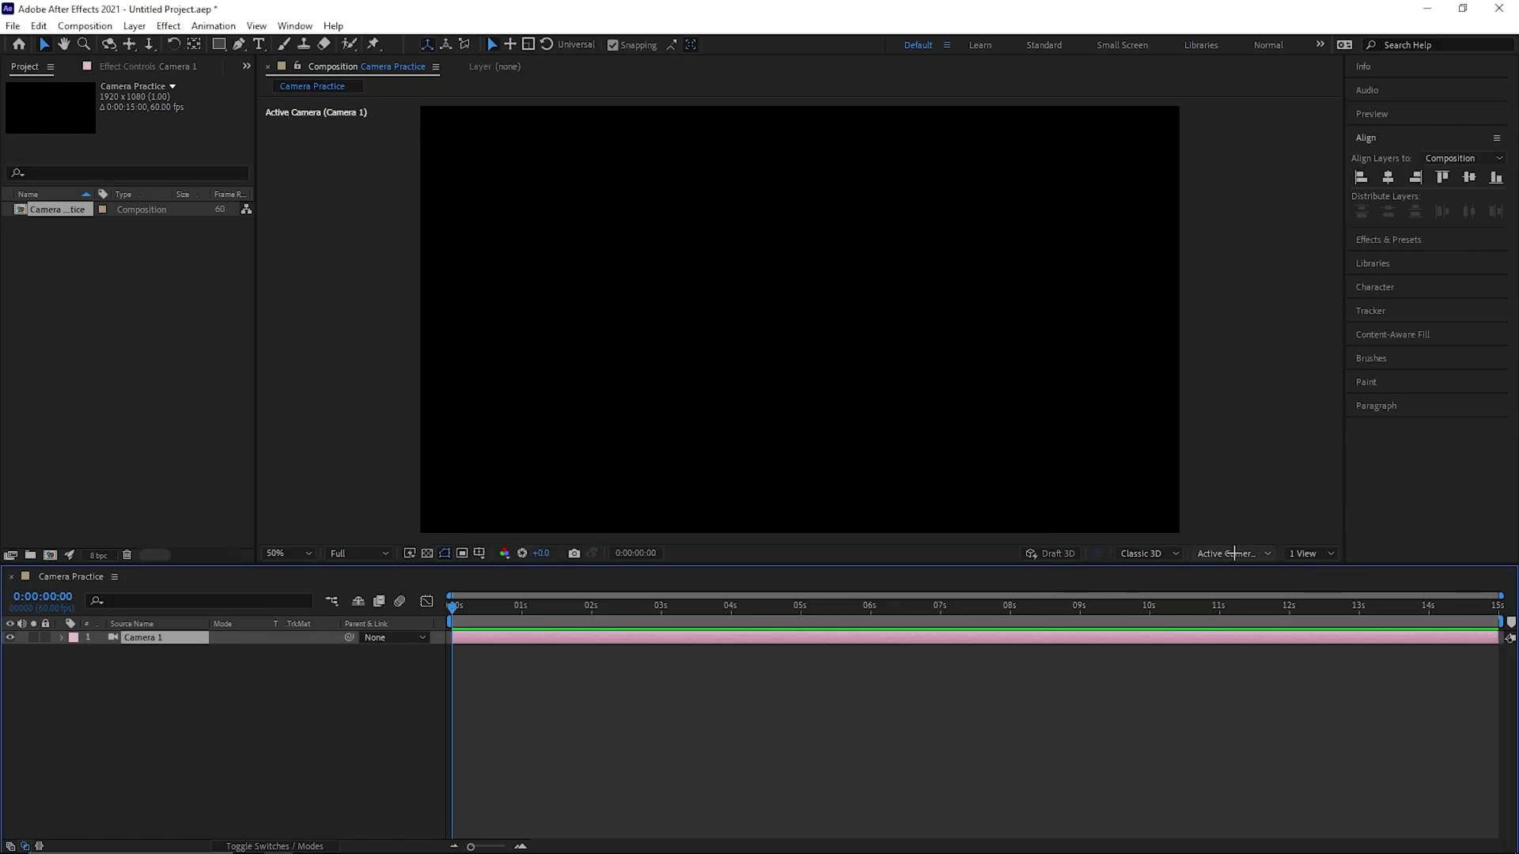
Switch the composition to Custom View 1 at 25% and frame the whole camera rig in the viewer
{"action": "left_click", "coordinate": [1234, 553]}
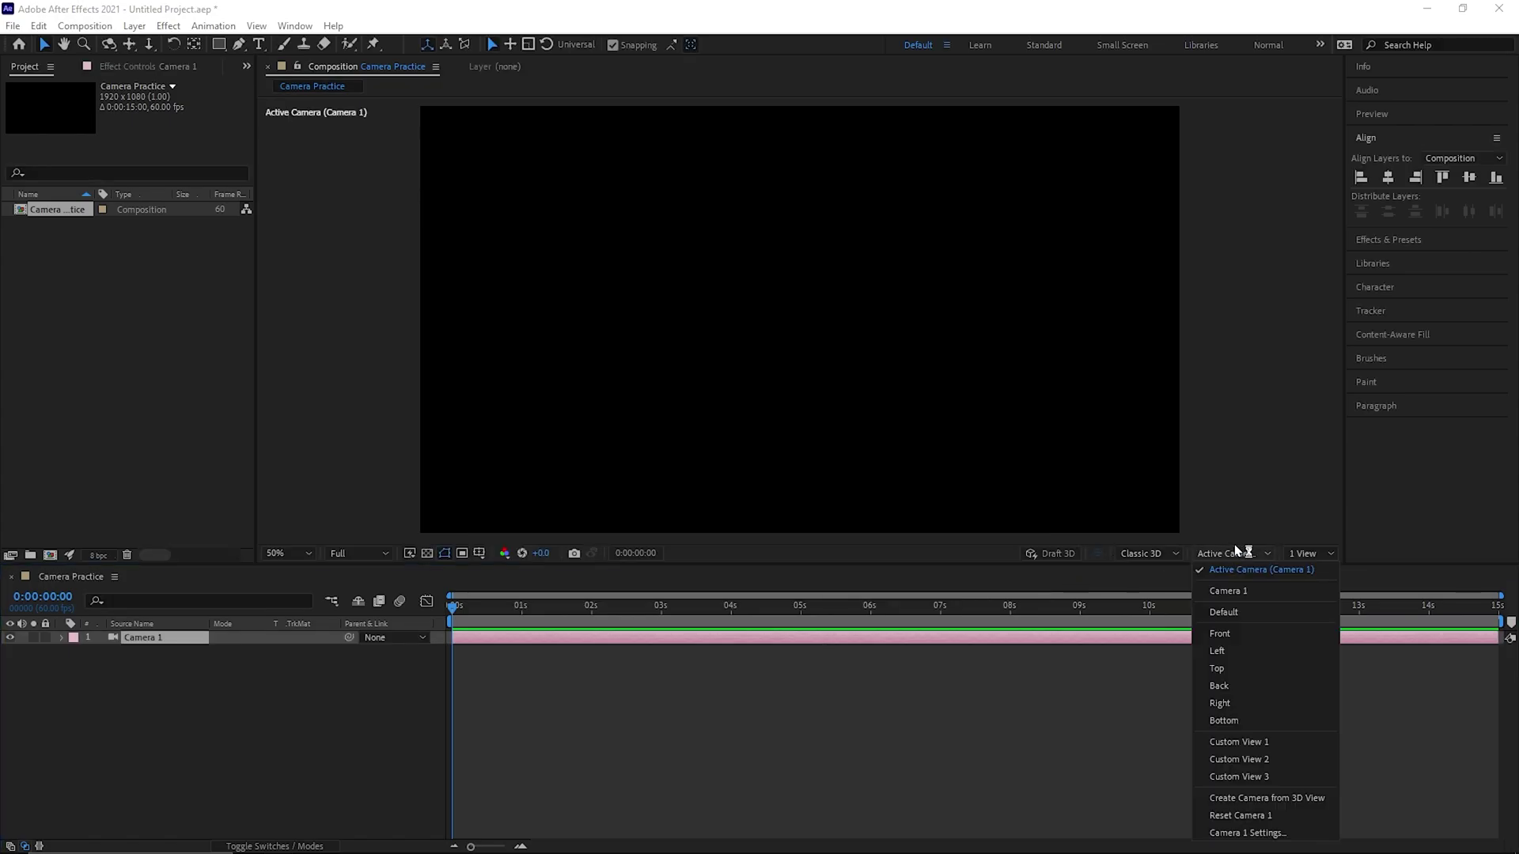
{"action": "left_click", "coordinate": [1265, 739]}
{"action": "key", "text": "comma"}
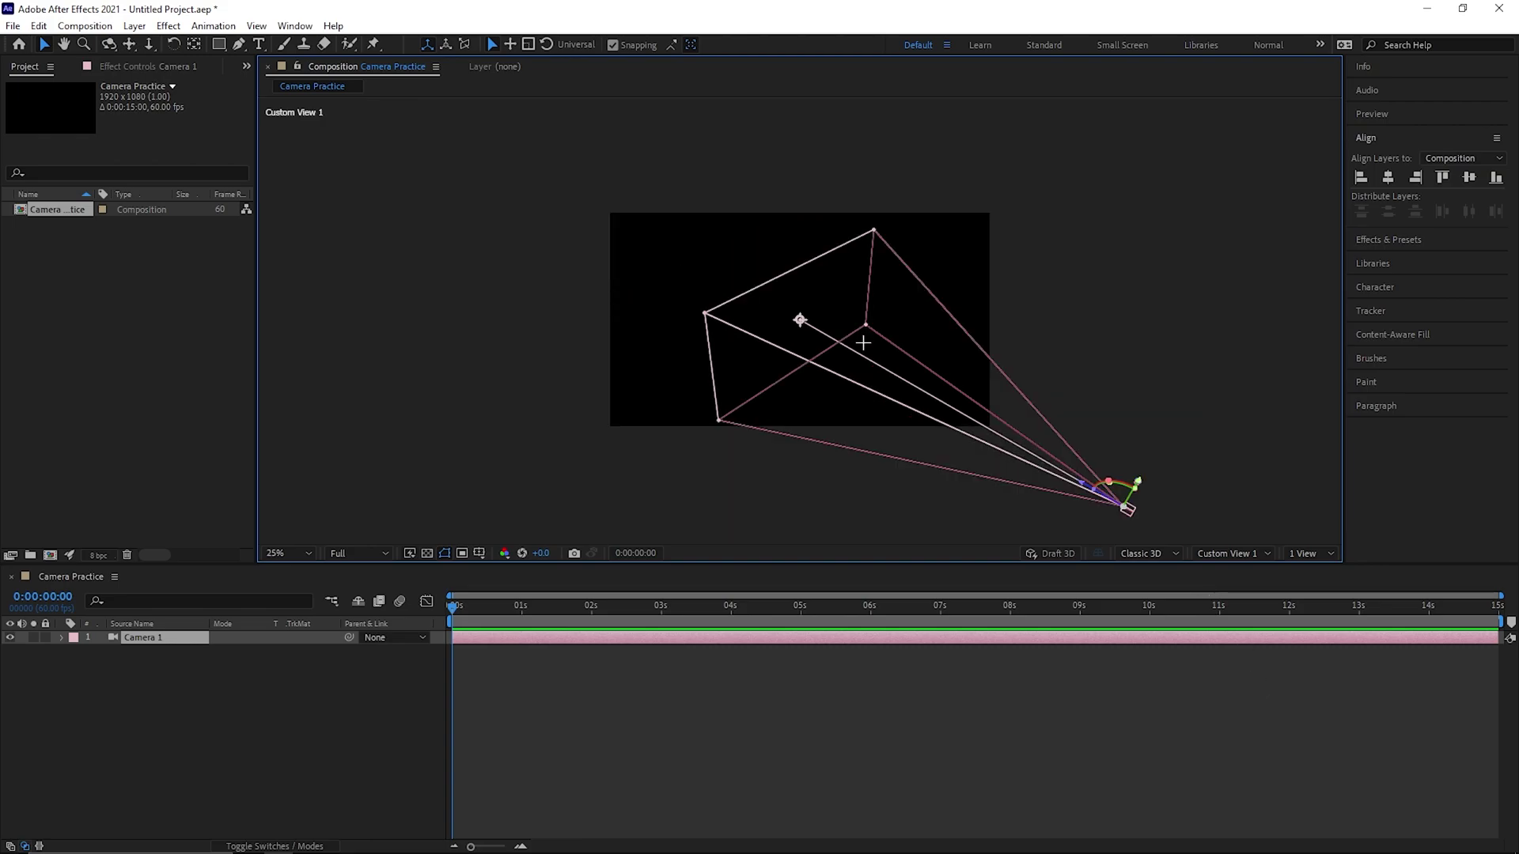
{"action": "key", "text": "h"}
{"action": "left_click_drag", "start_coordinate": [1075, 332], "coordinate": [998, 276]}
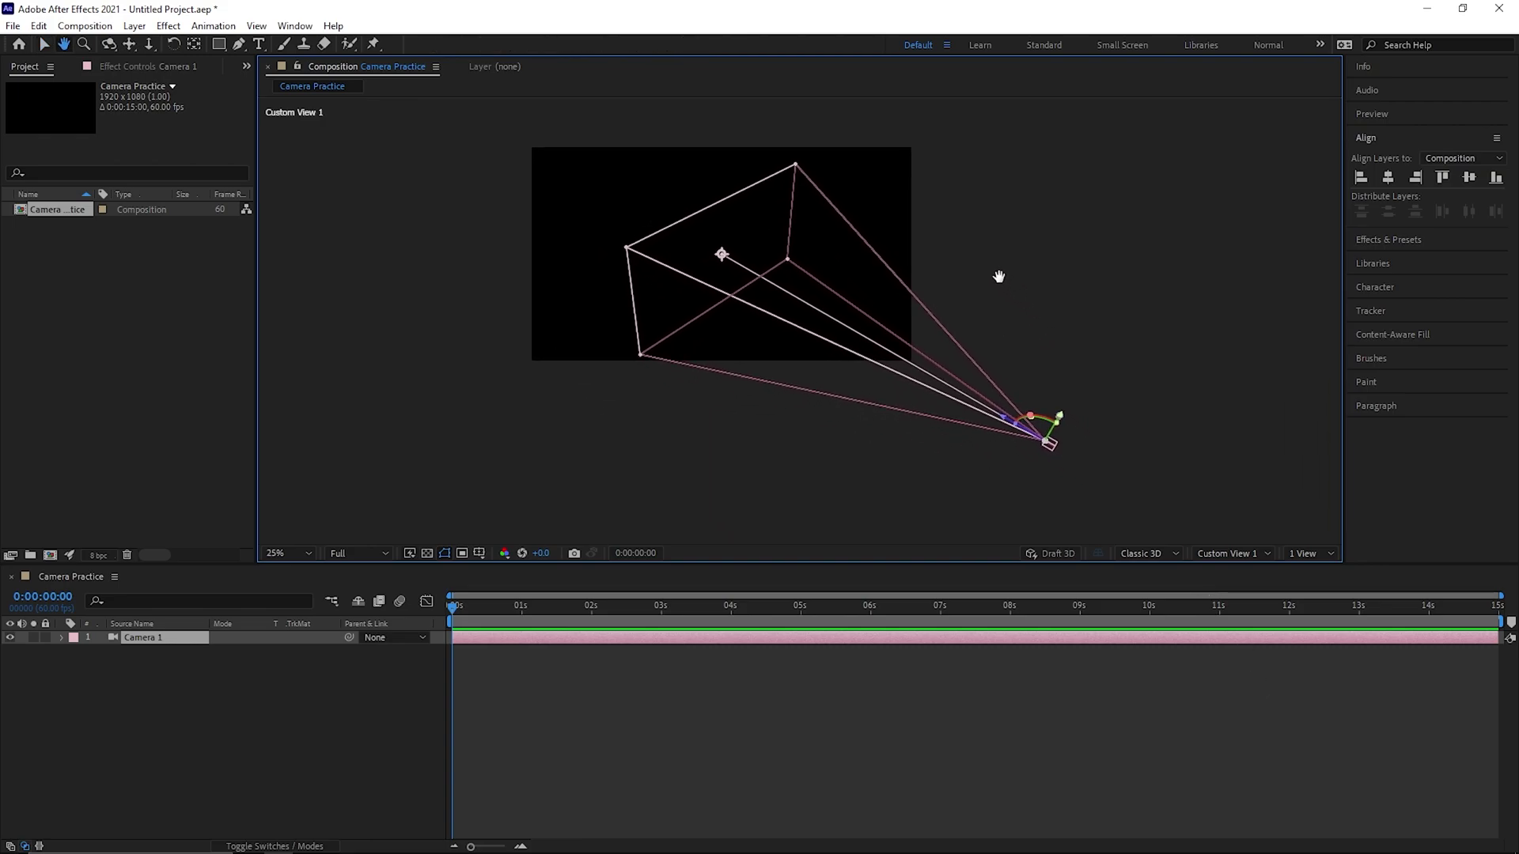
{"action": "key", "text": "v"}
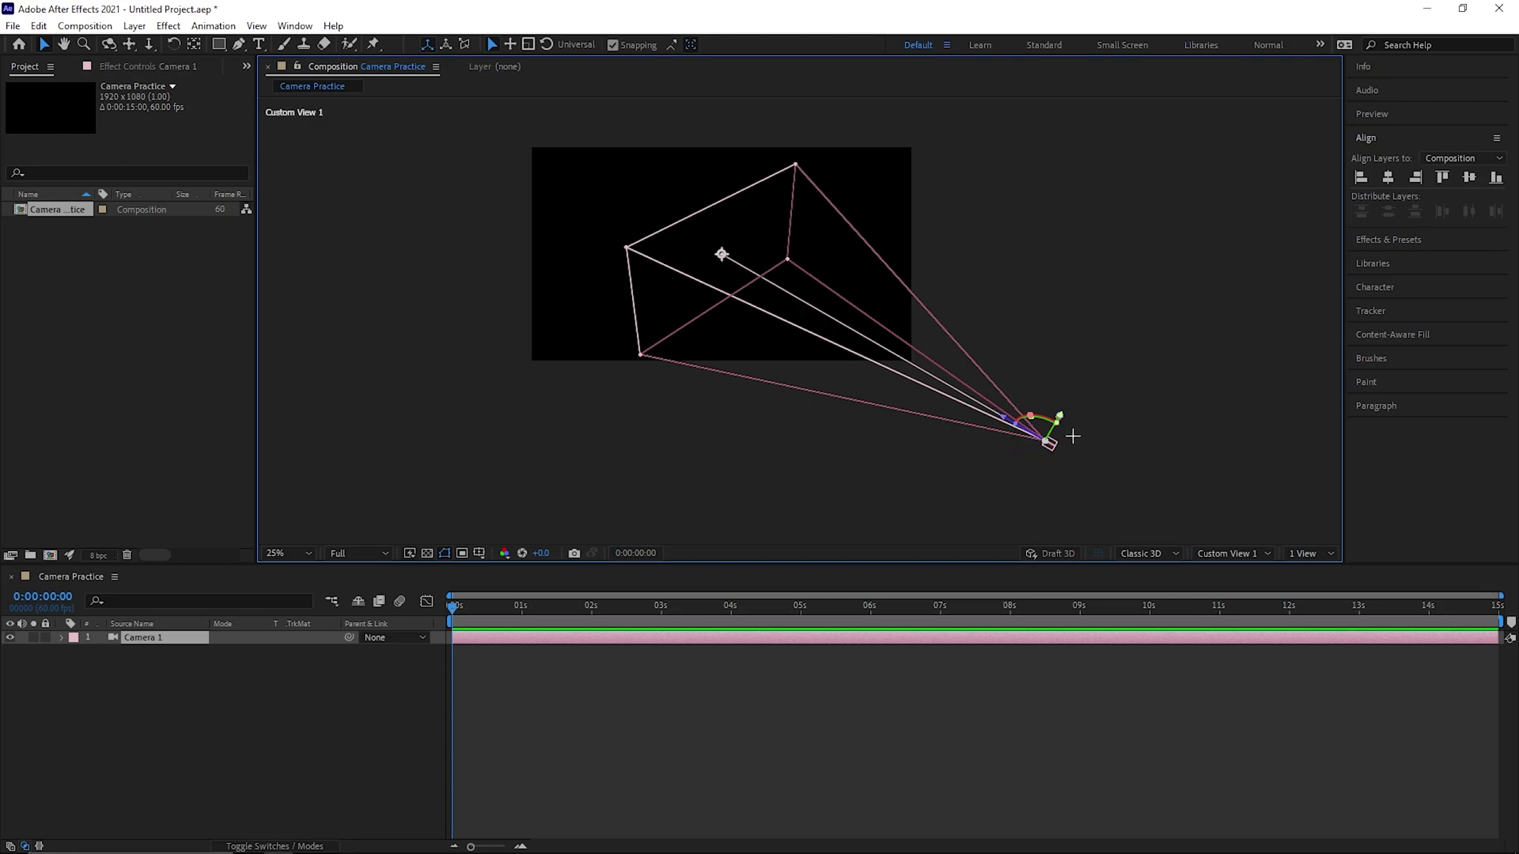
Expand Camera 1's Transform properties in the timeline and clear the property selection
{"action": "left_click", "coordinate": [62, 637]}
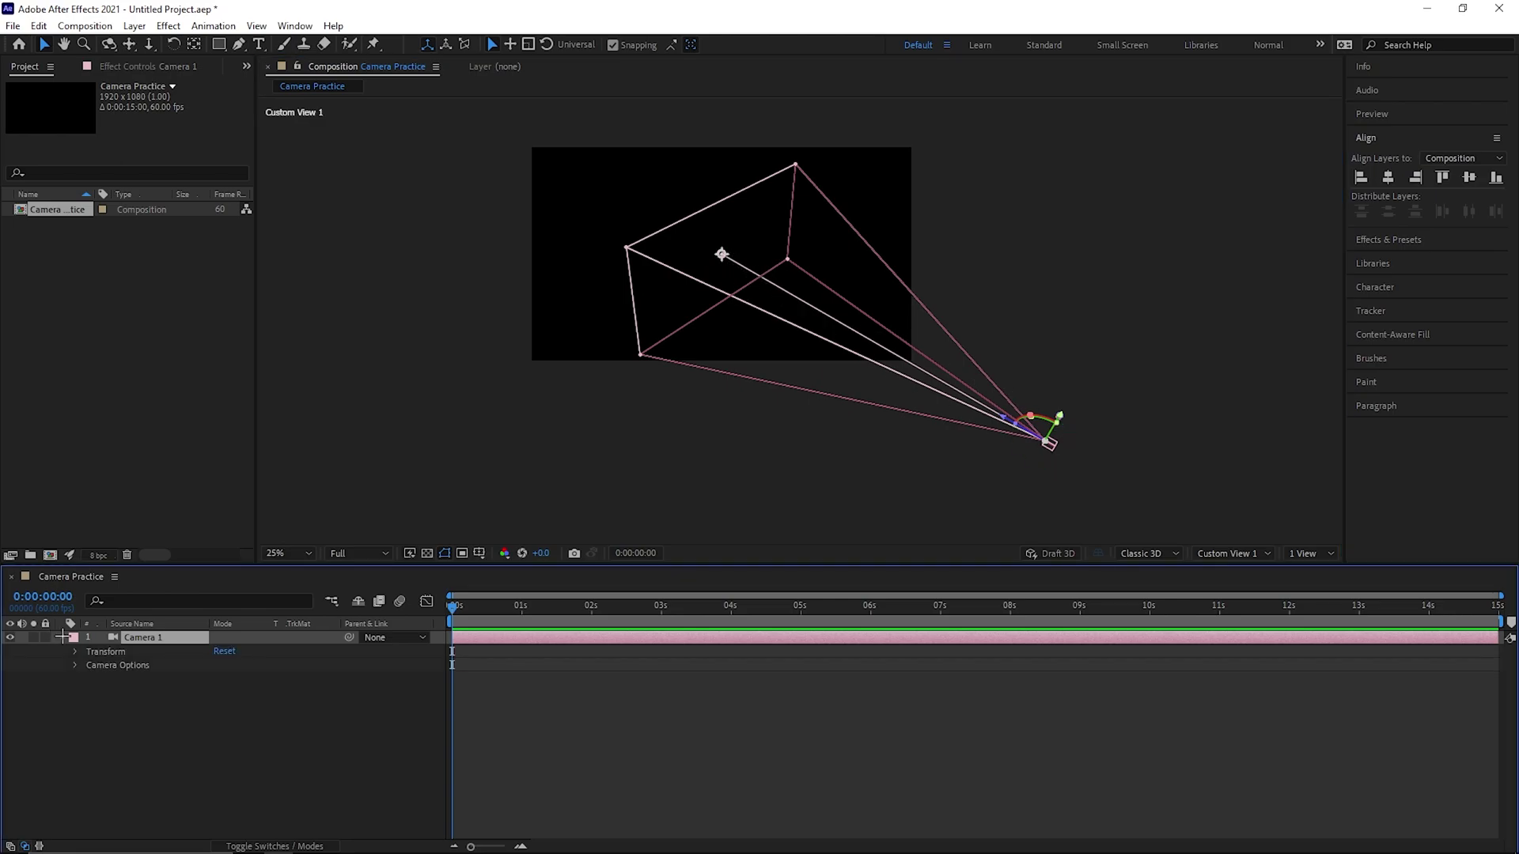
{"action": "left_click", "coordinate": [75, 653]}
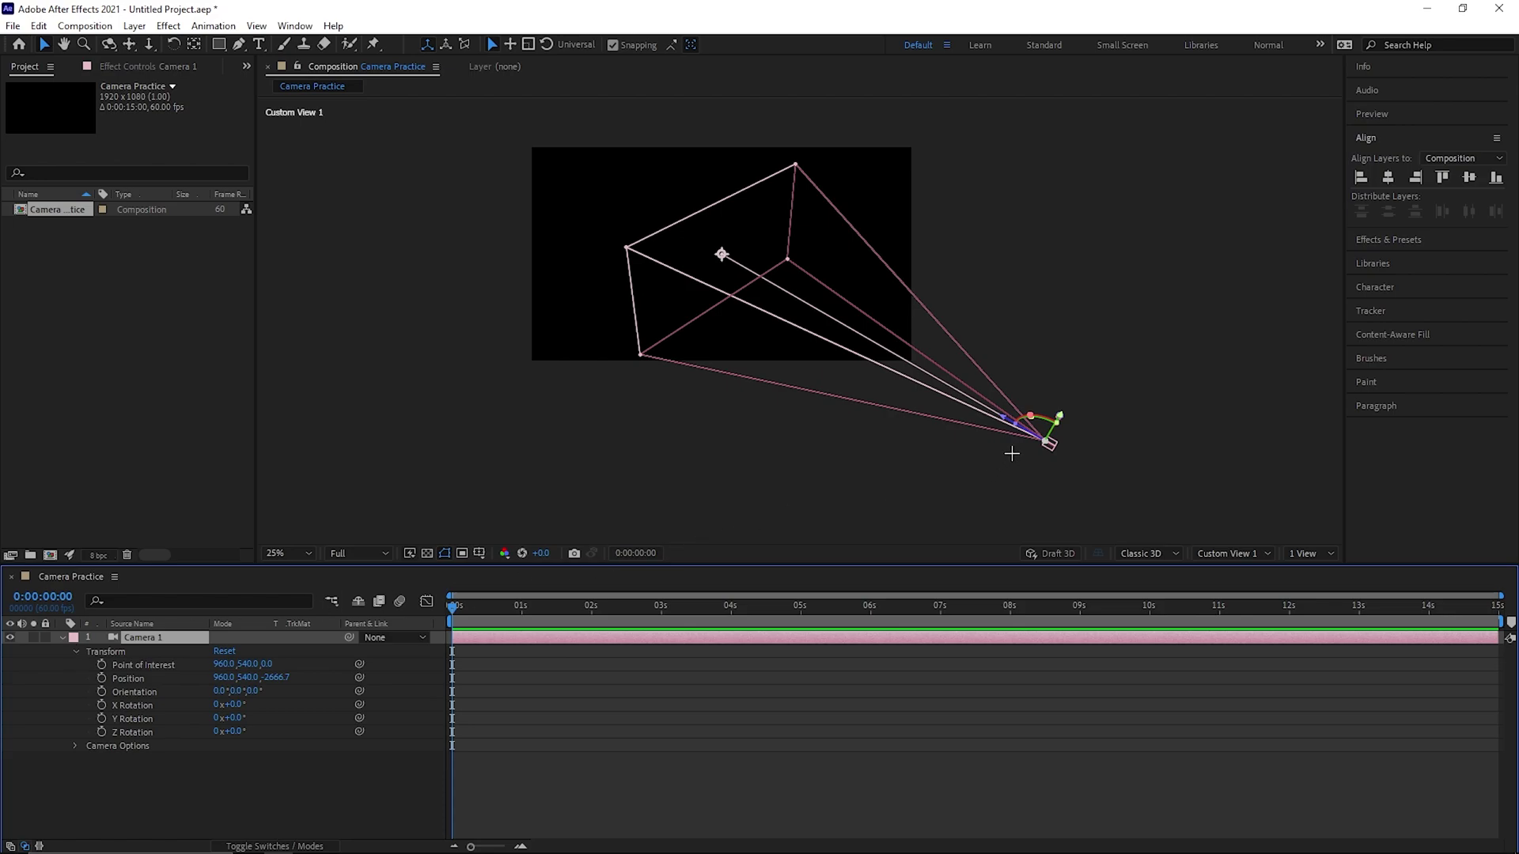
{"action": "left_click", "coordinate": [137, 663]}
{"action": "left_click", "coordinate": [154, 732], "text": "ctrl"}
{"action": "left_click", "coordinate": [167, 770]}
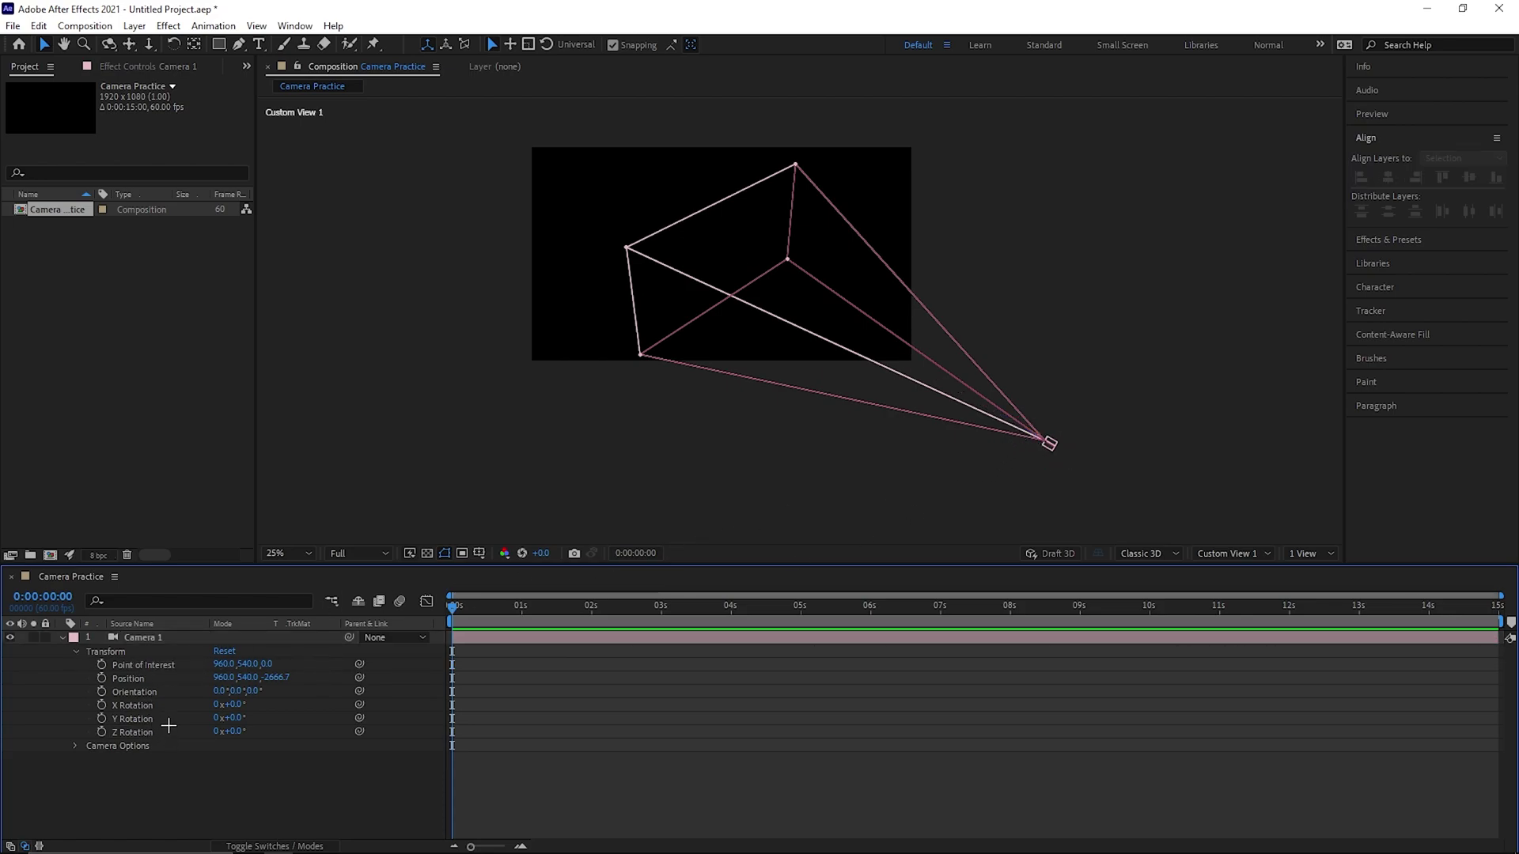
Try shifting Camera 1's Point of Interest vertically, and undo the change
{"action": "left_click", "coordinate": [170, 665]}
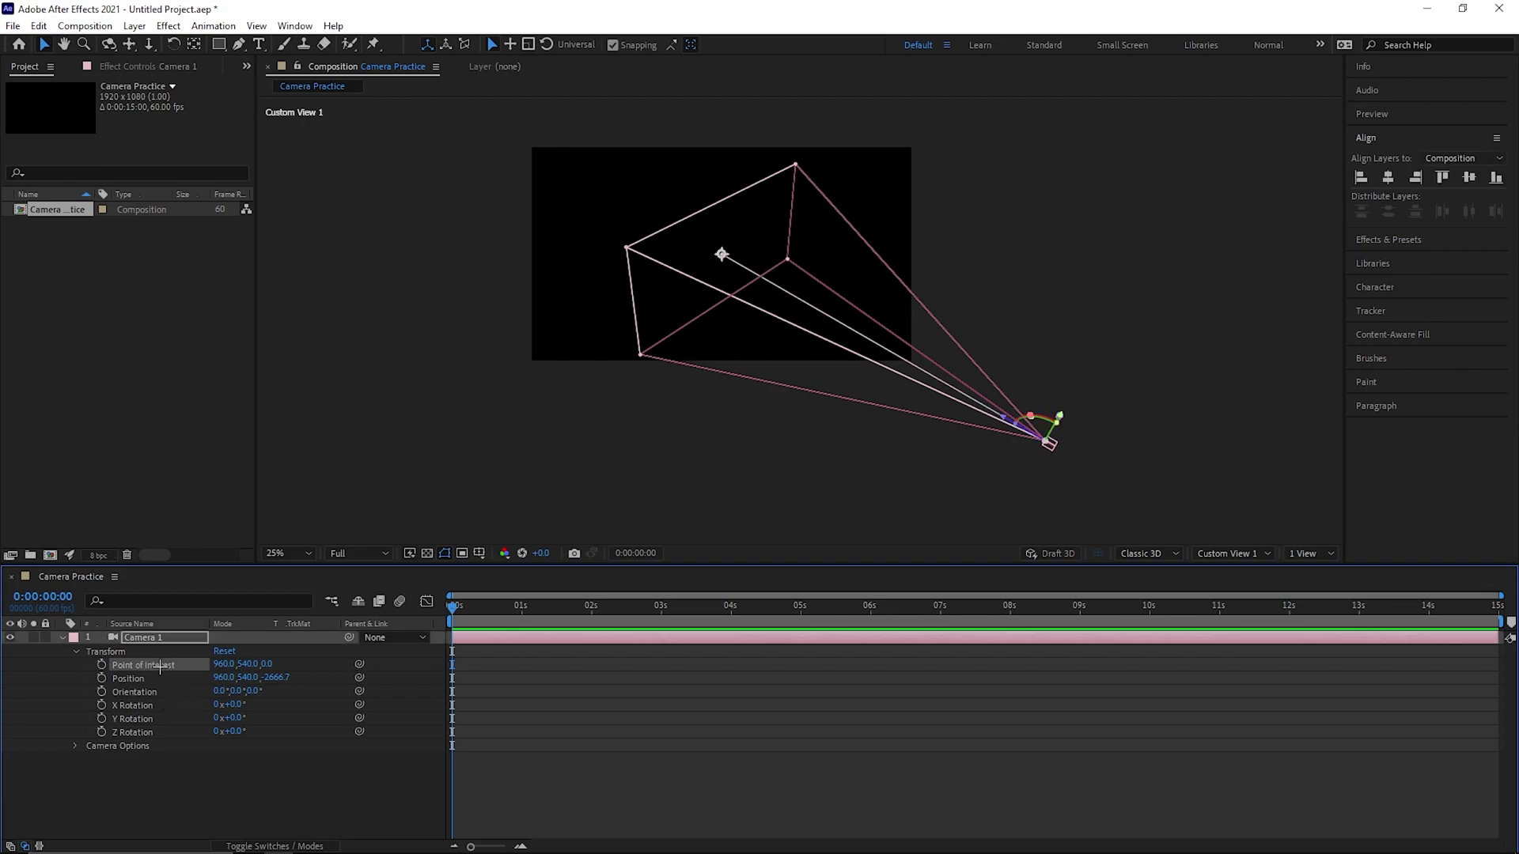
{"action": "left_click_drag", "start_coordinate": [248, 667], "coordinate": [407, 664]}
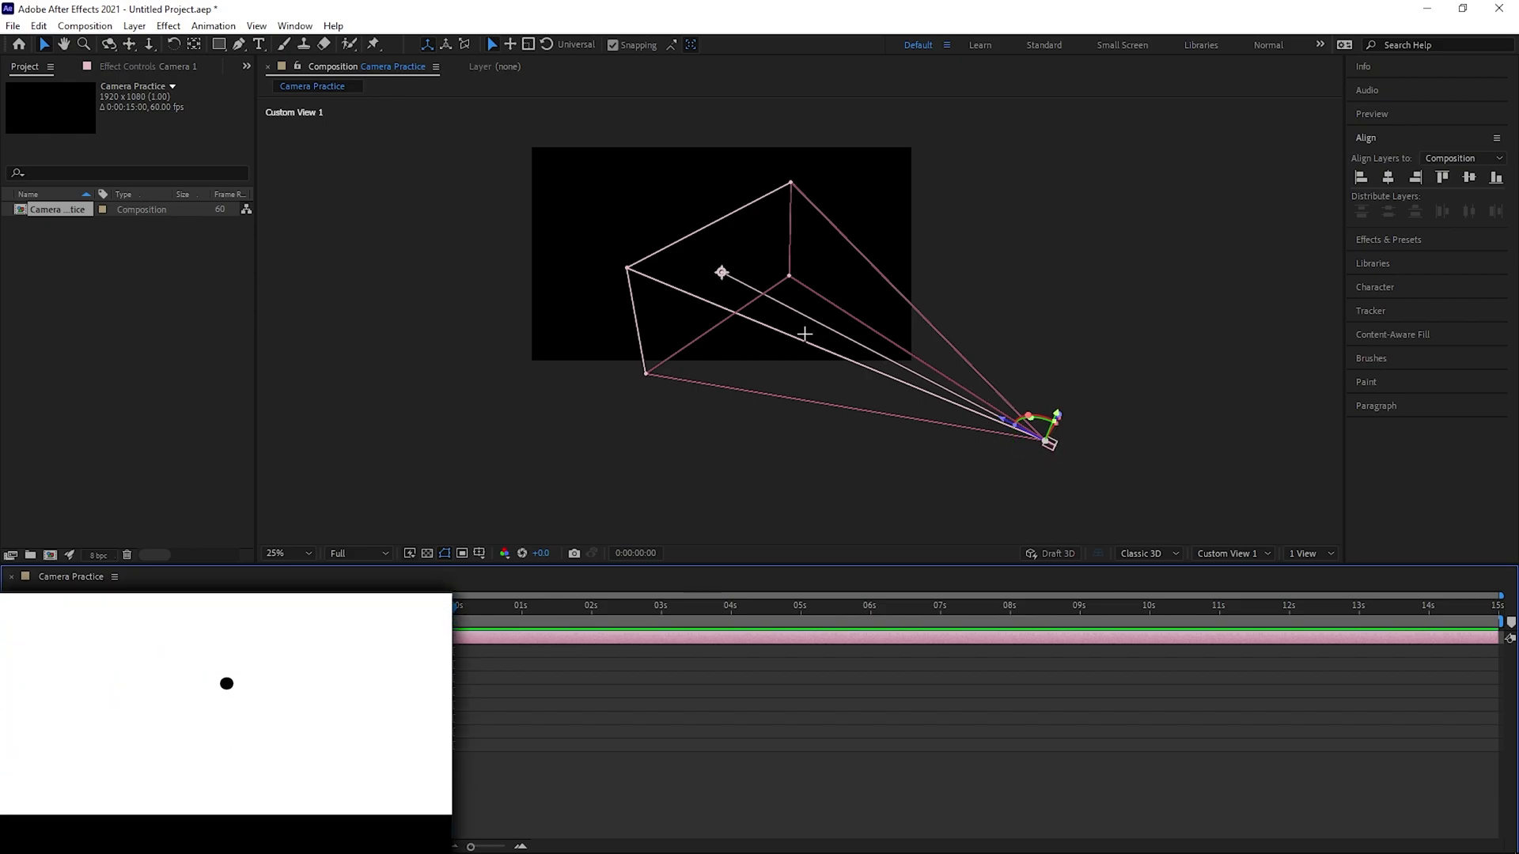
{"action": "key", "text": "ctrl+z"}
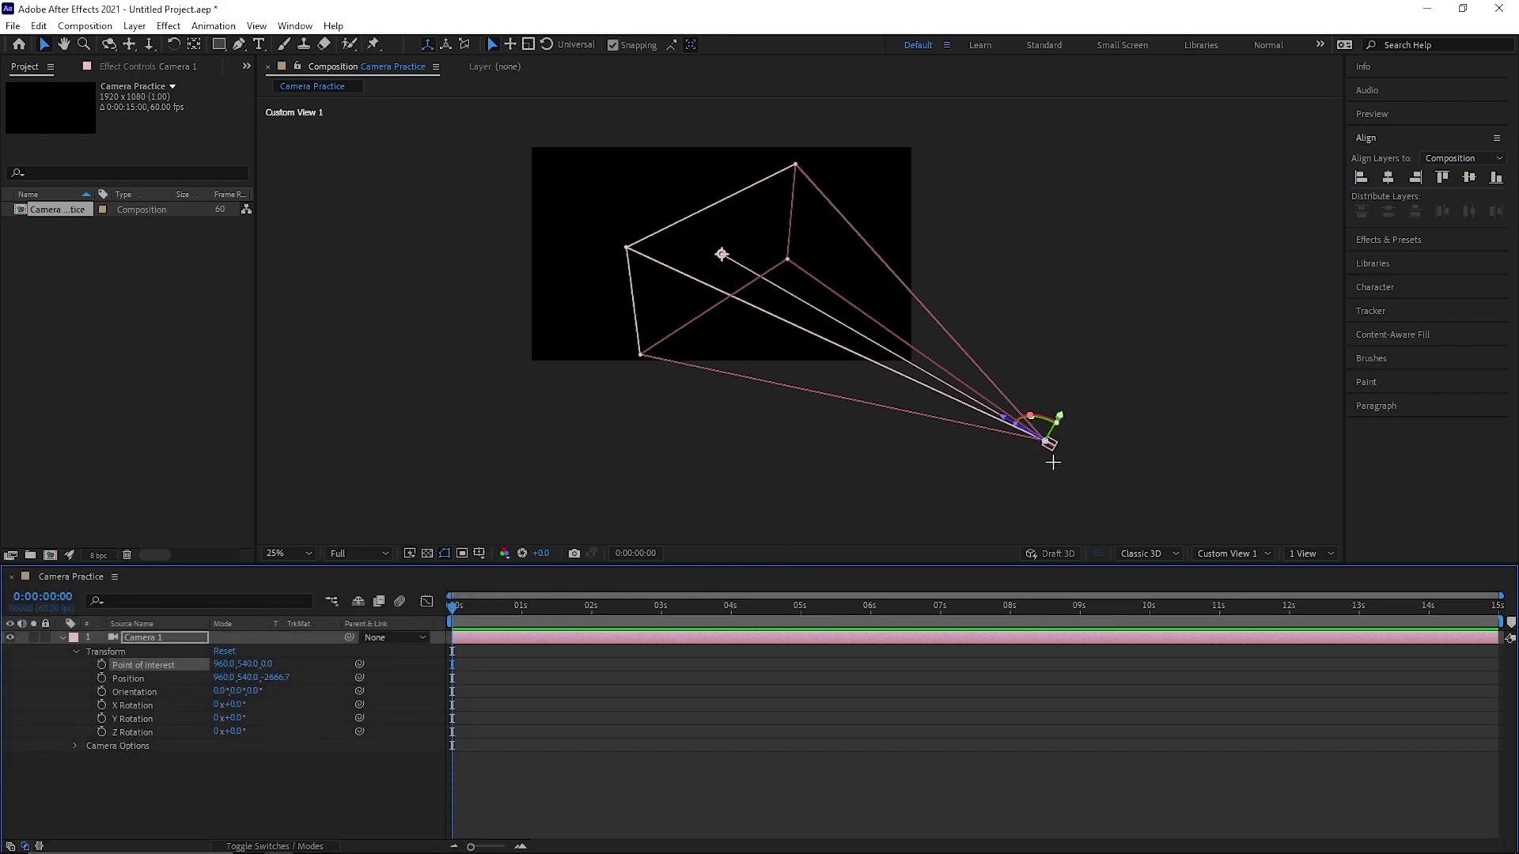
Try moving the camera body by changing Camera 1's Position, and undo the moves
{"action": "left_click_drag", "start_coordinate": [242, 678], "coordinate": [489, 671]}
{"action": "left_click_drag", "start_coordinate": [1038, 462], "coordinate": [1061, 416]}
{"action": "key", "text": "ctrl+z"}
{"action": "key", "text": "ctrl+z"}
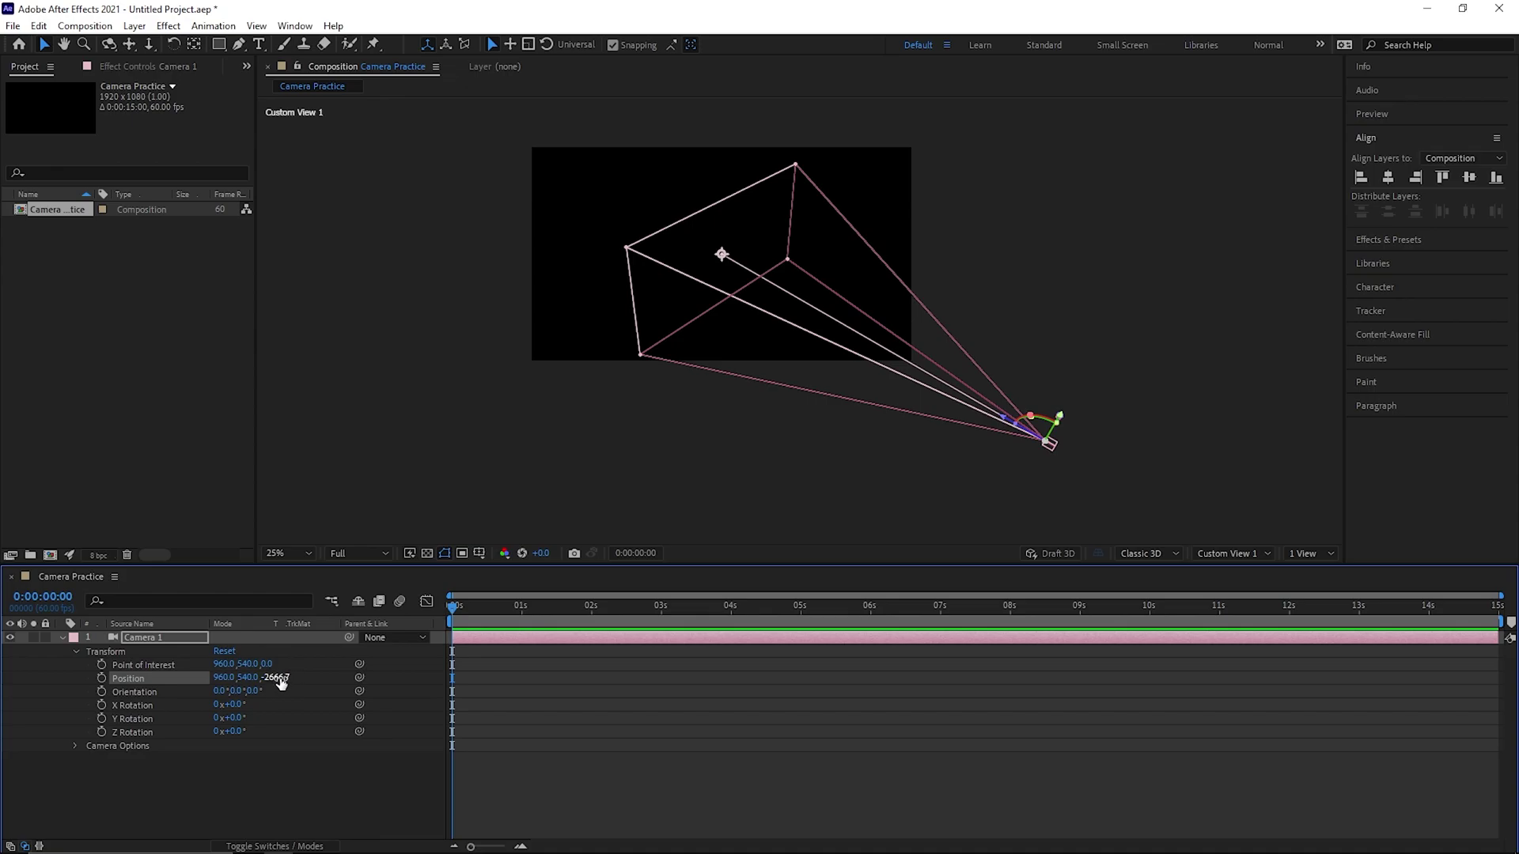
Expand Camera 1's Camera Options alongside its Transform properties
{"action": "key", "text": "shift+a"}
{"action": "key", "text": "shift+a"}
{"action": "scroll", "coordinate": [303, 672], "scroll_direction": "up", "scroll_amount": 1}
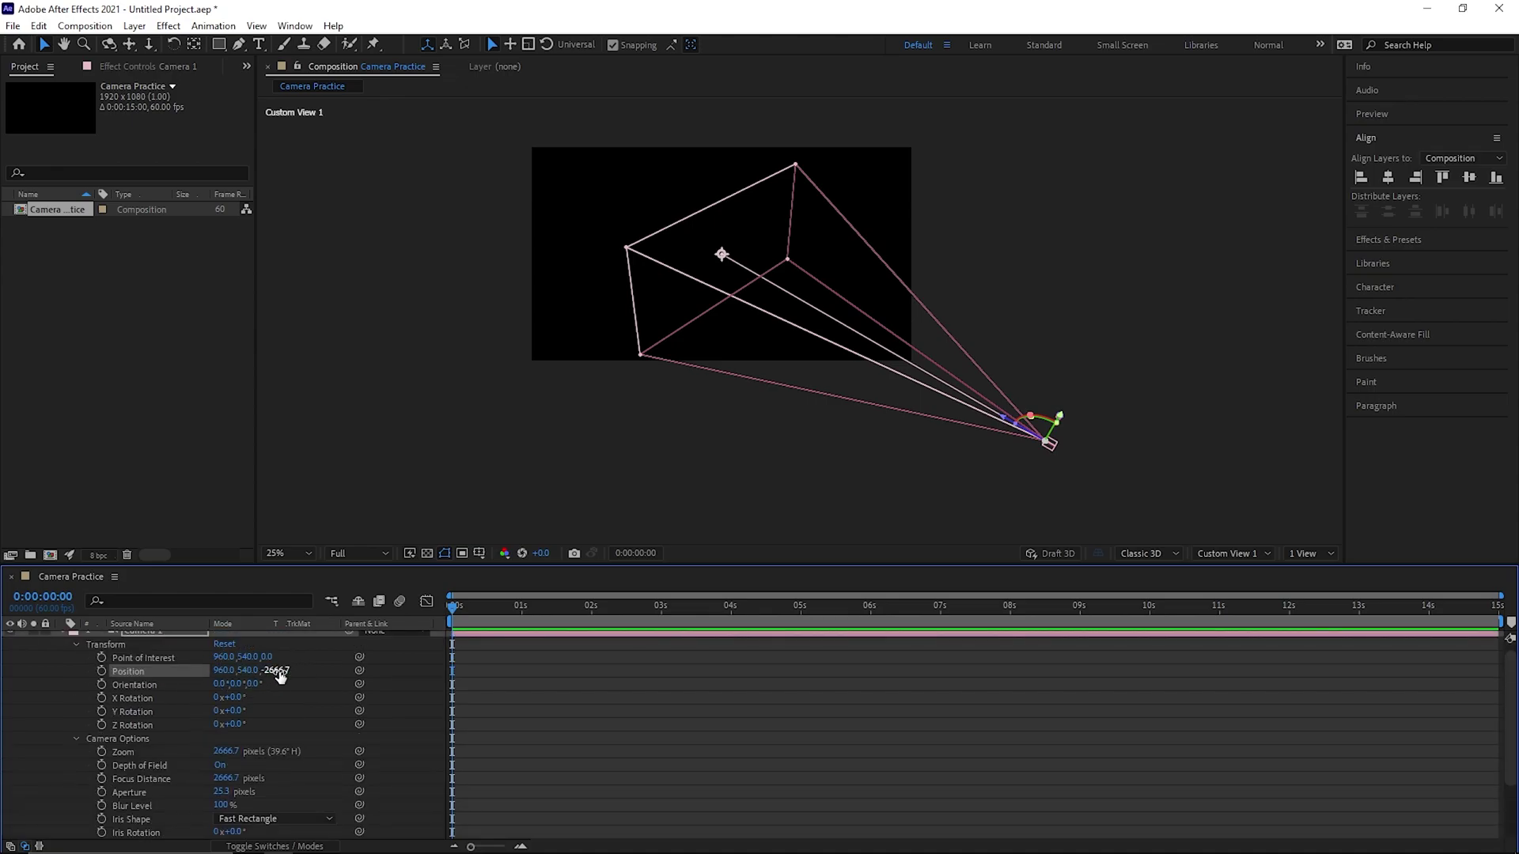
Try Camera 1 at a Z position of -2445.7 and at a Y position of 949, reverting each change
{"action": "left_click_drag", "start_coordinate": [279, 671], "coordinate": [467, 711]}
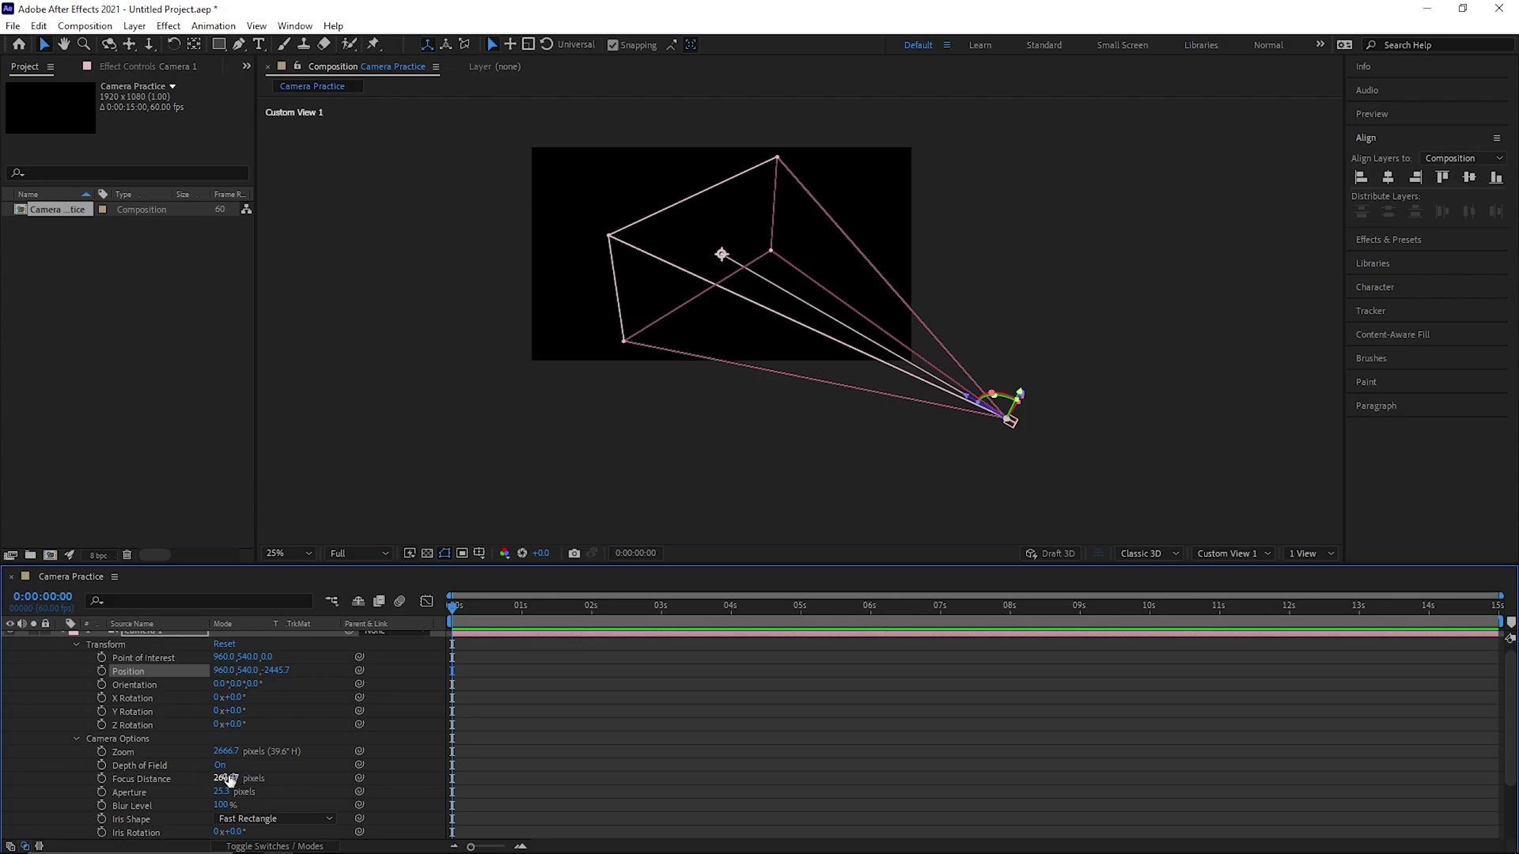
{"action": "key", "text": "ctrl+z"}
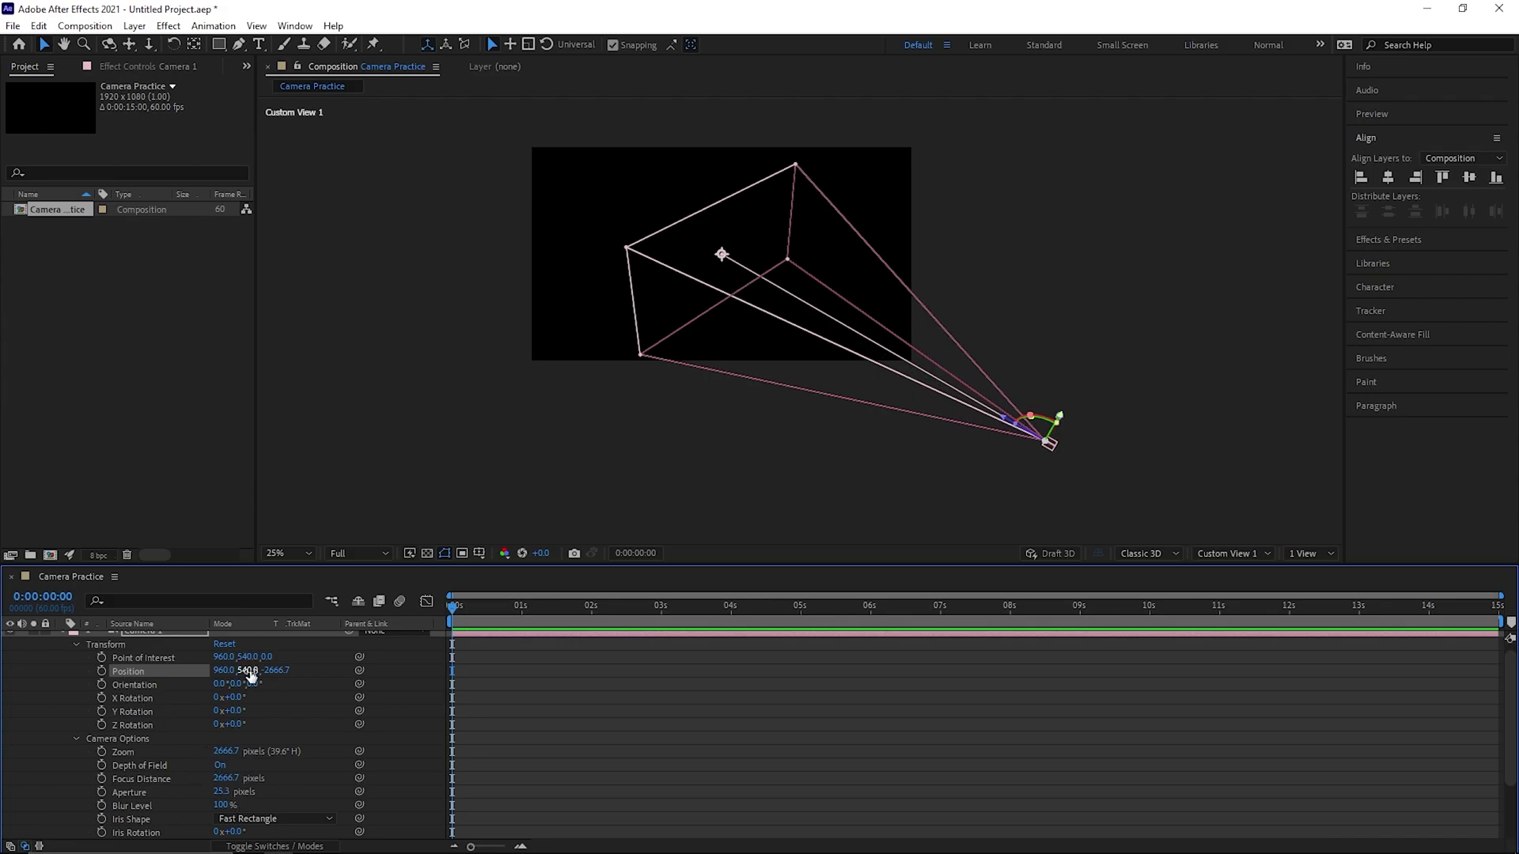
{"action": "left_click_drag", "start_coordinate": [247, 670], "coordinate": [664, 410]}
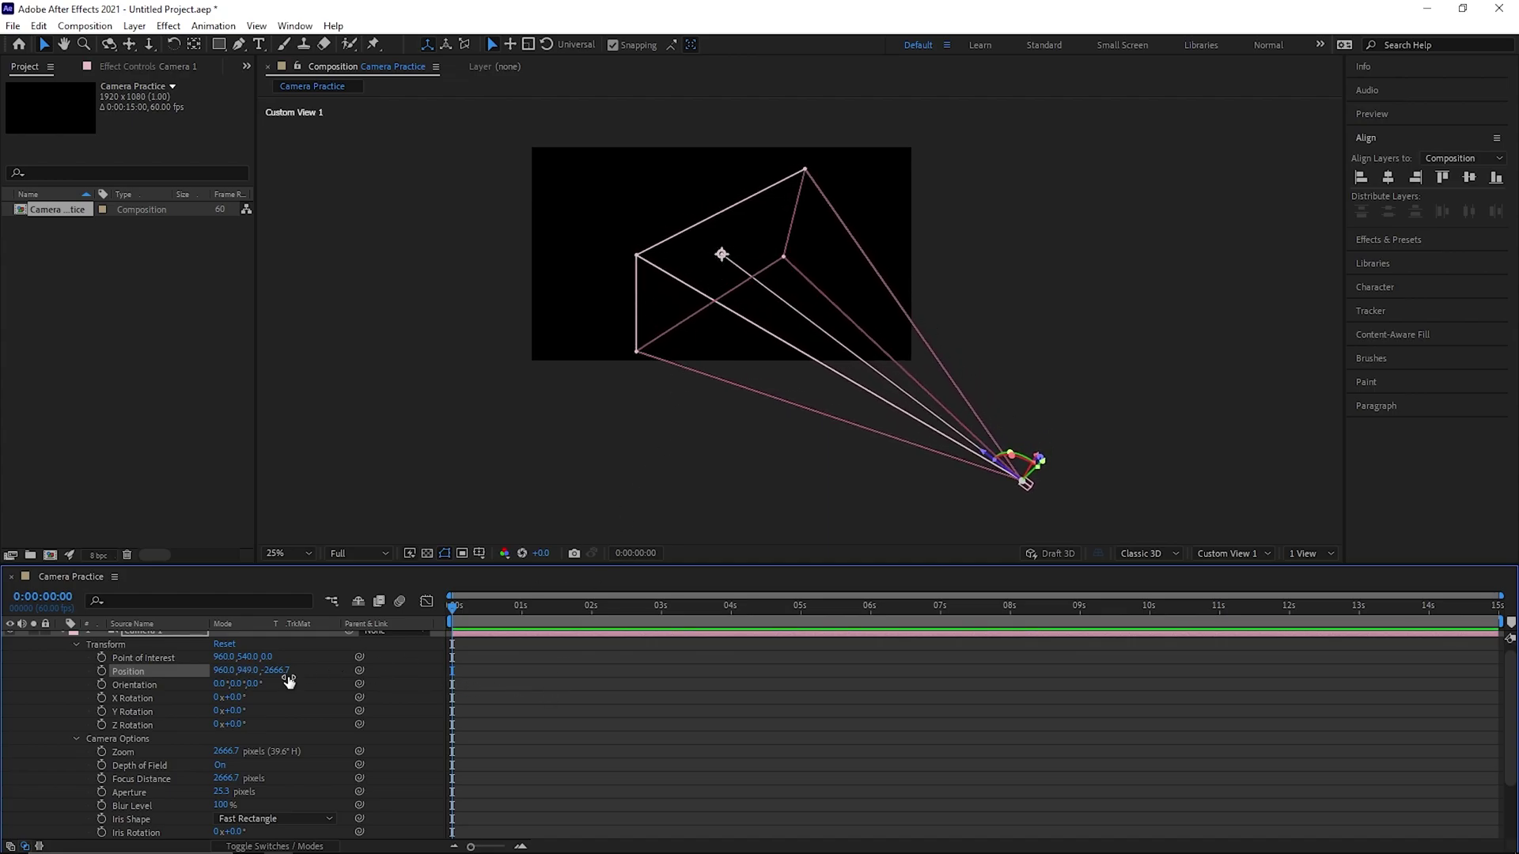
{"action": "right_click", "coordinate": [247, 671]}
{"action": "left_click", "coordinate": [294, 571]}
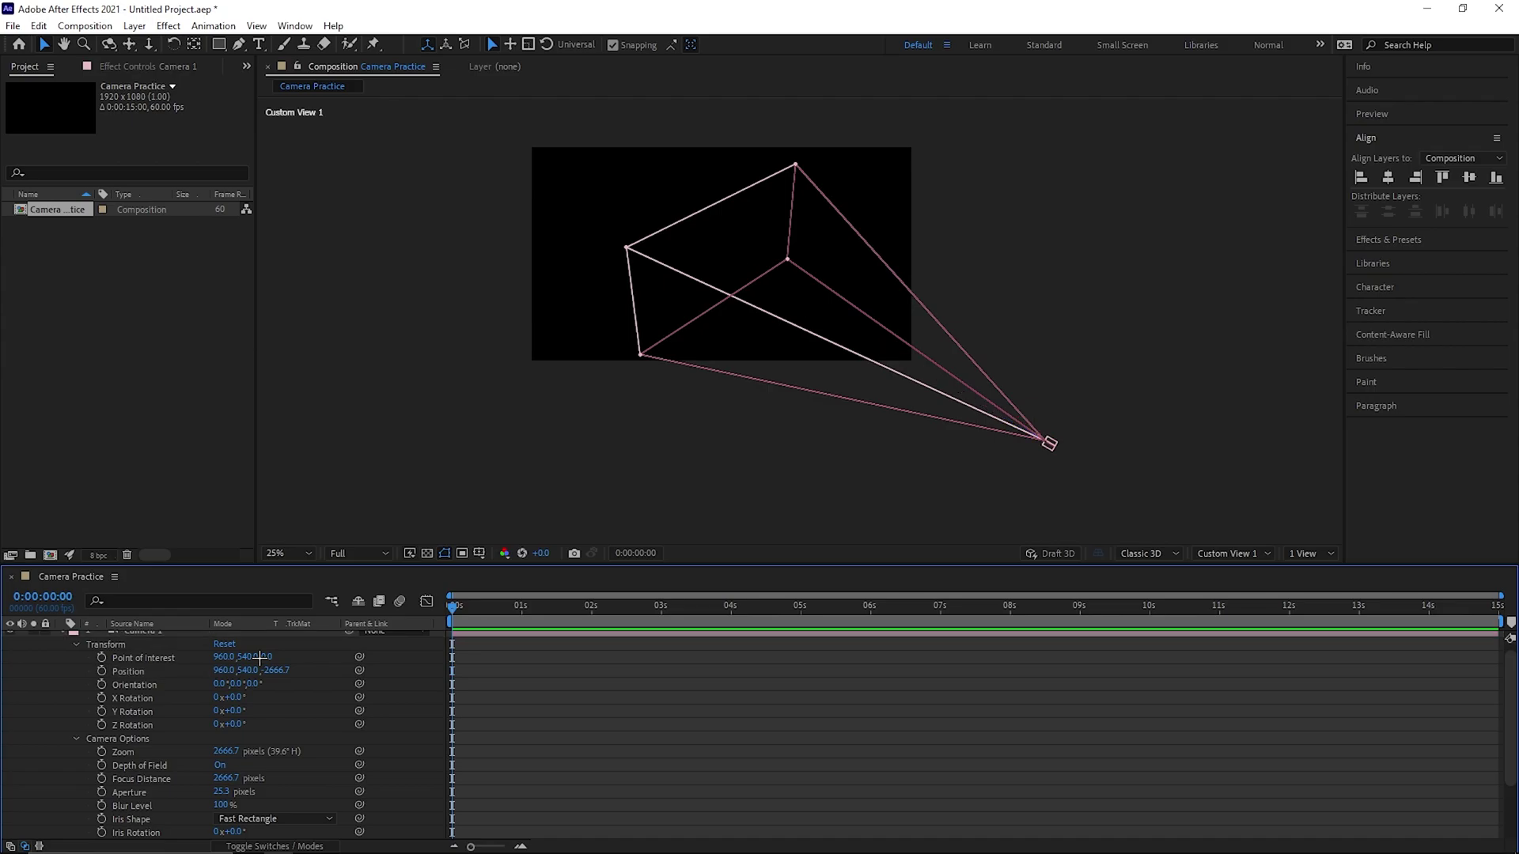
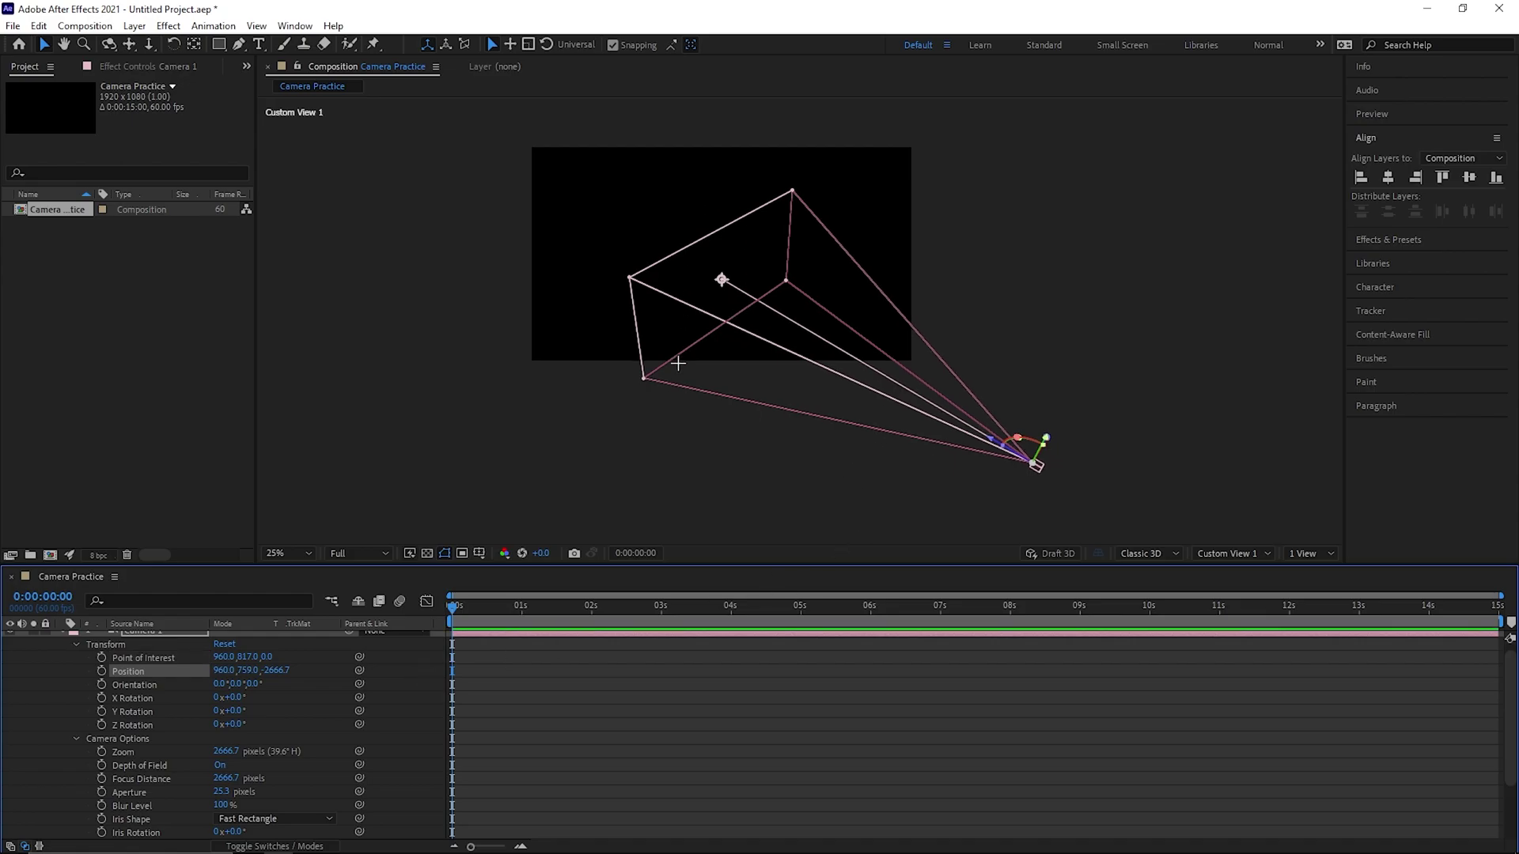
Reset Camera 1's Position to its default and collapse the layer's properties
{"action": "right_click", "coordinate": [241, 671]}
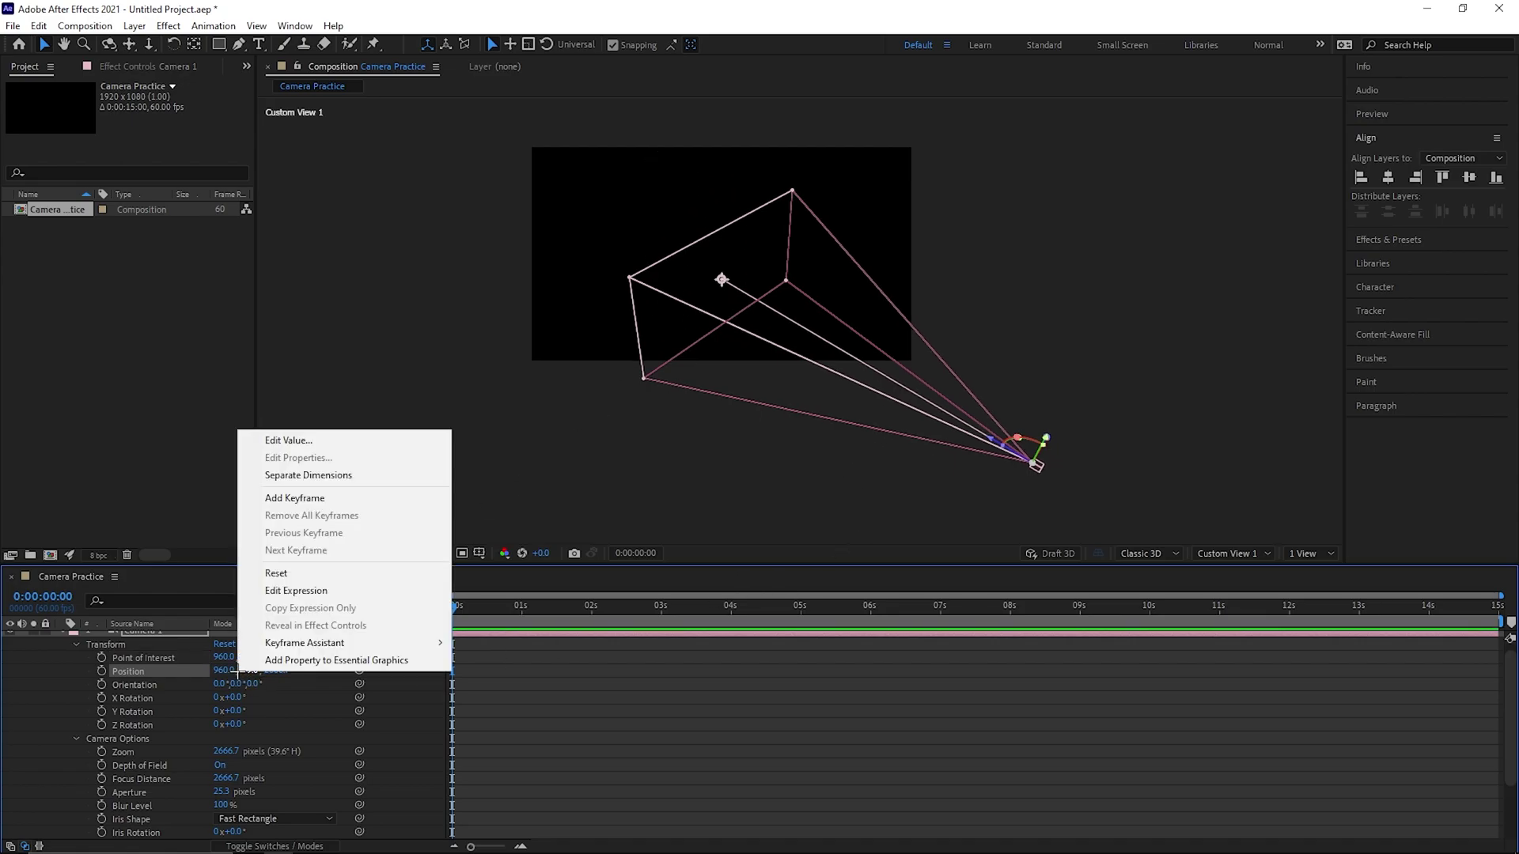
{"action": "left_click", "coordinate": [318, 575]}
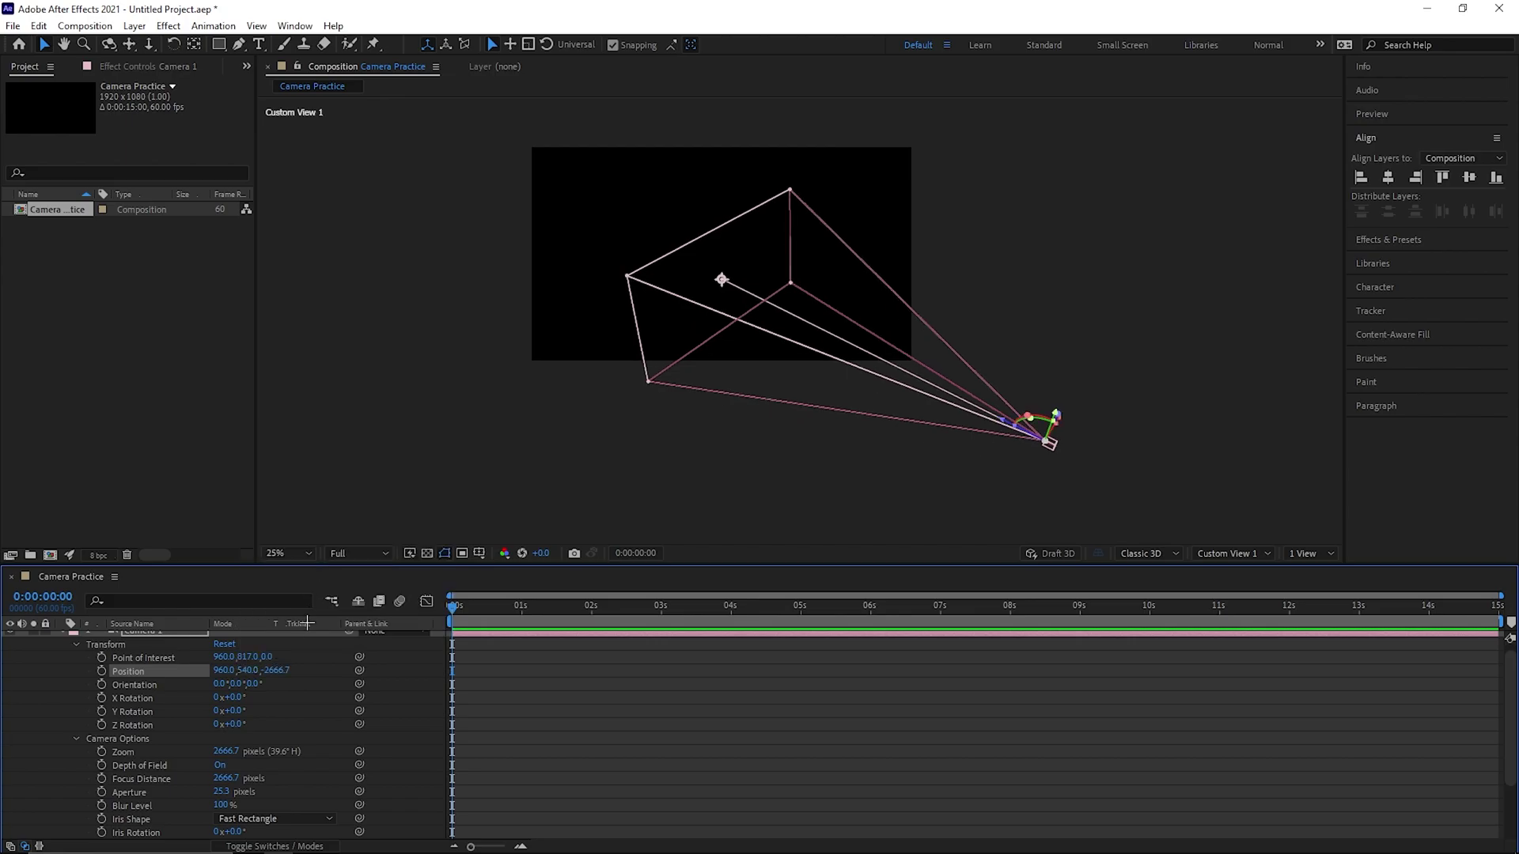
{"action": "left_click", "coordinate": [63, 638]}
Create a second camera in the composition, using the one-node camera type
{"action": "right_click", "coordinate": [240, 725]}
{"action": "mouse_move", "coordinate": [349, 534]}
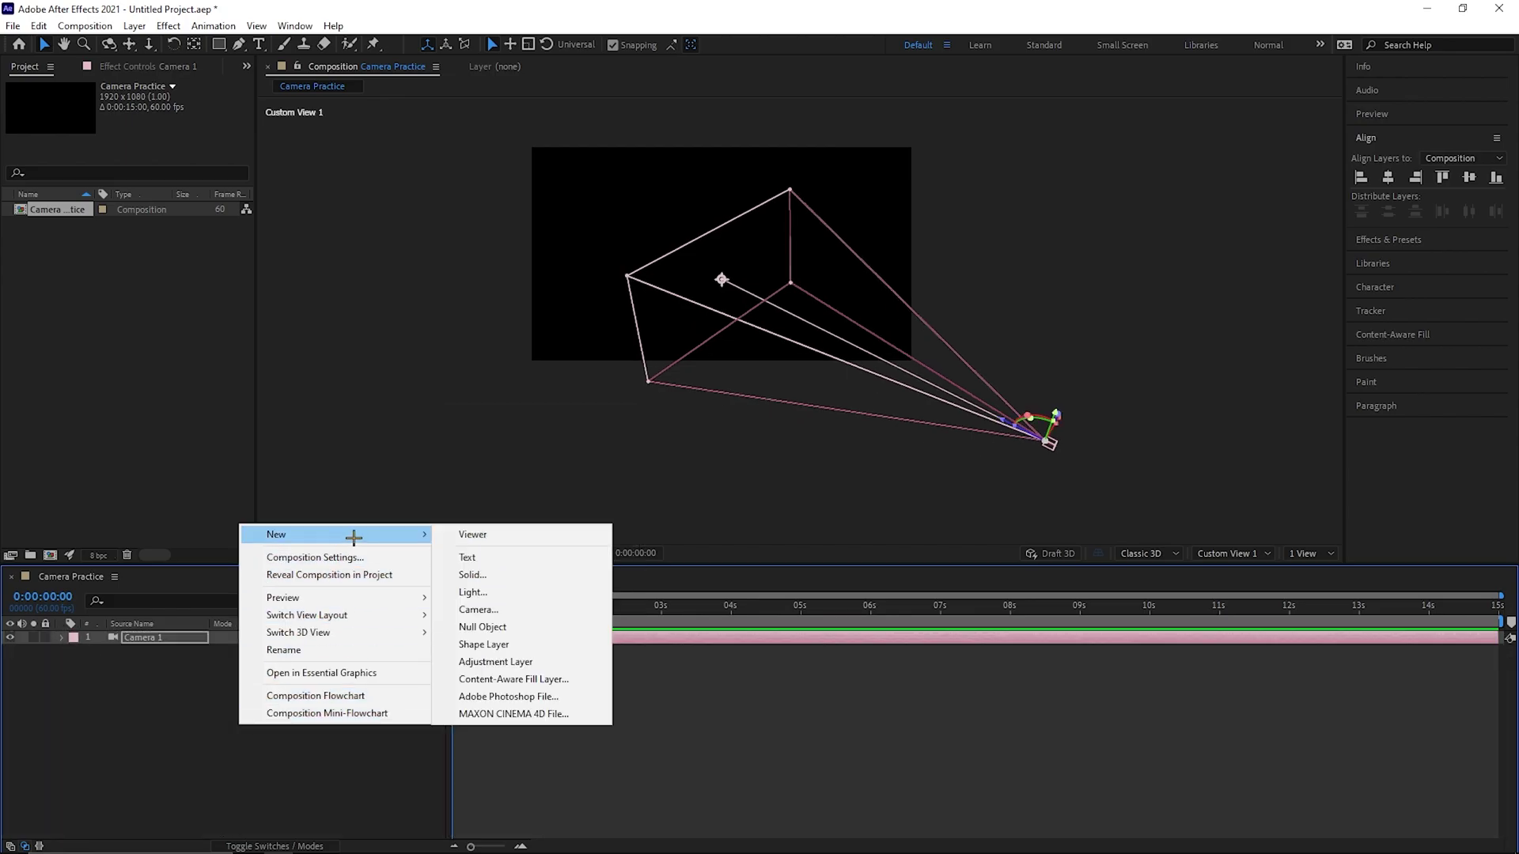
{"action": "left_click", "coordinate": [479, 609]}
{"action": "left_click", "coordinate": [657, 272]}
{"action": "left_click", "coordinate": [656, 287]}
{"action": "left_click", "coordinate": [919, 589]}
Hide Camera 1 and try moving Camera 2 vertically to a Y position of 420
{"action": "left_click", "coordinate": [151, 649]}
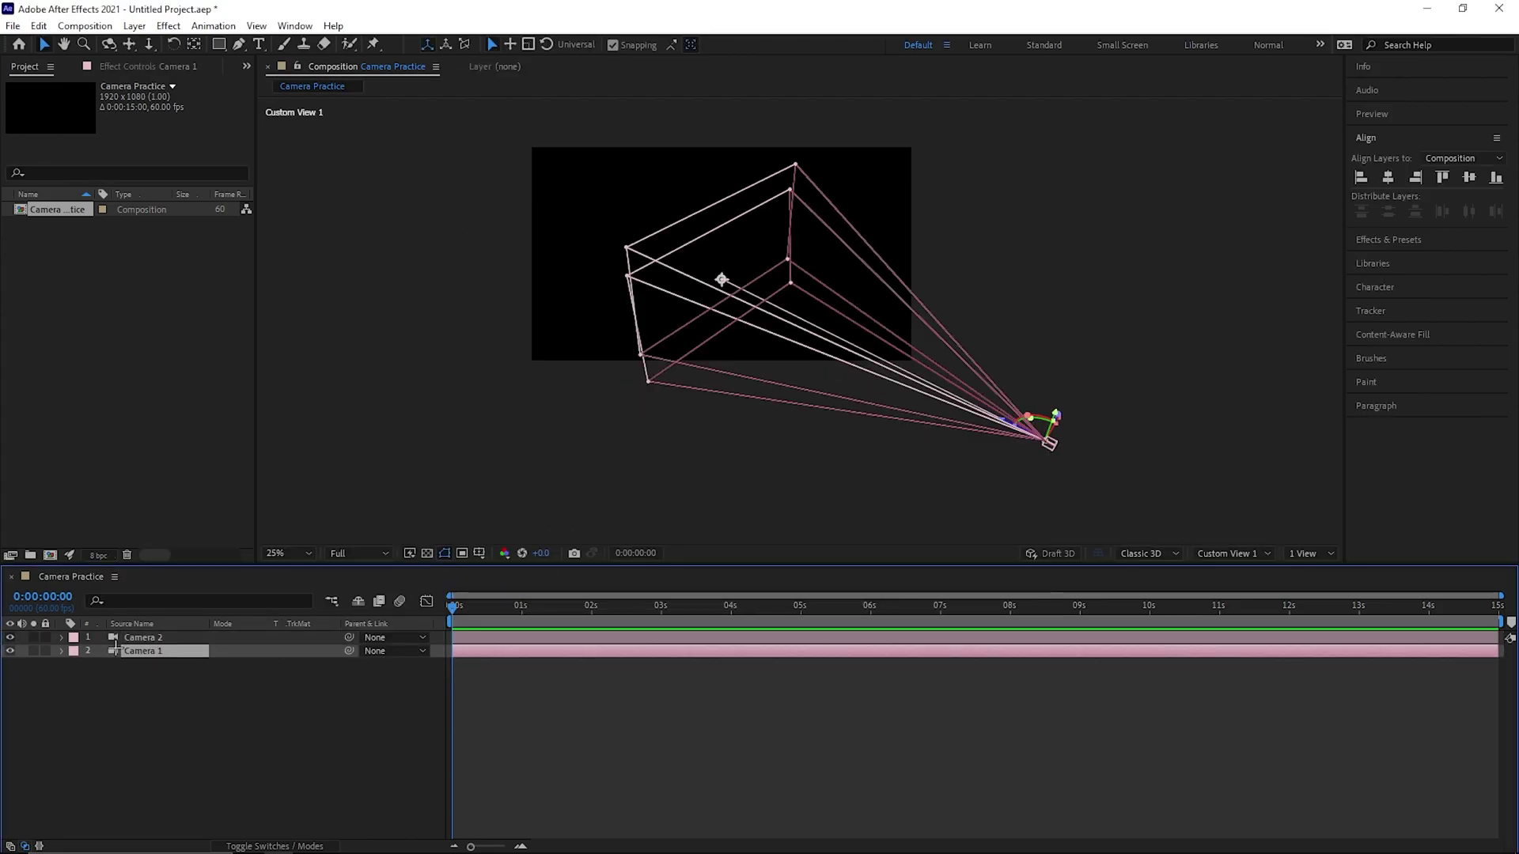
{"action": "left_click", "coordinate": [9, 650]}
{"action": "left_click", "coordinate": [147, 637]}
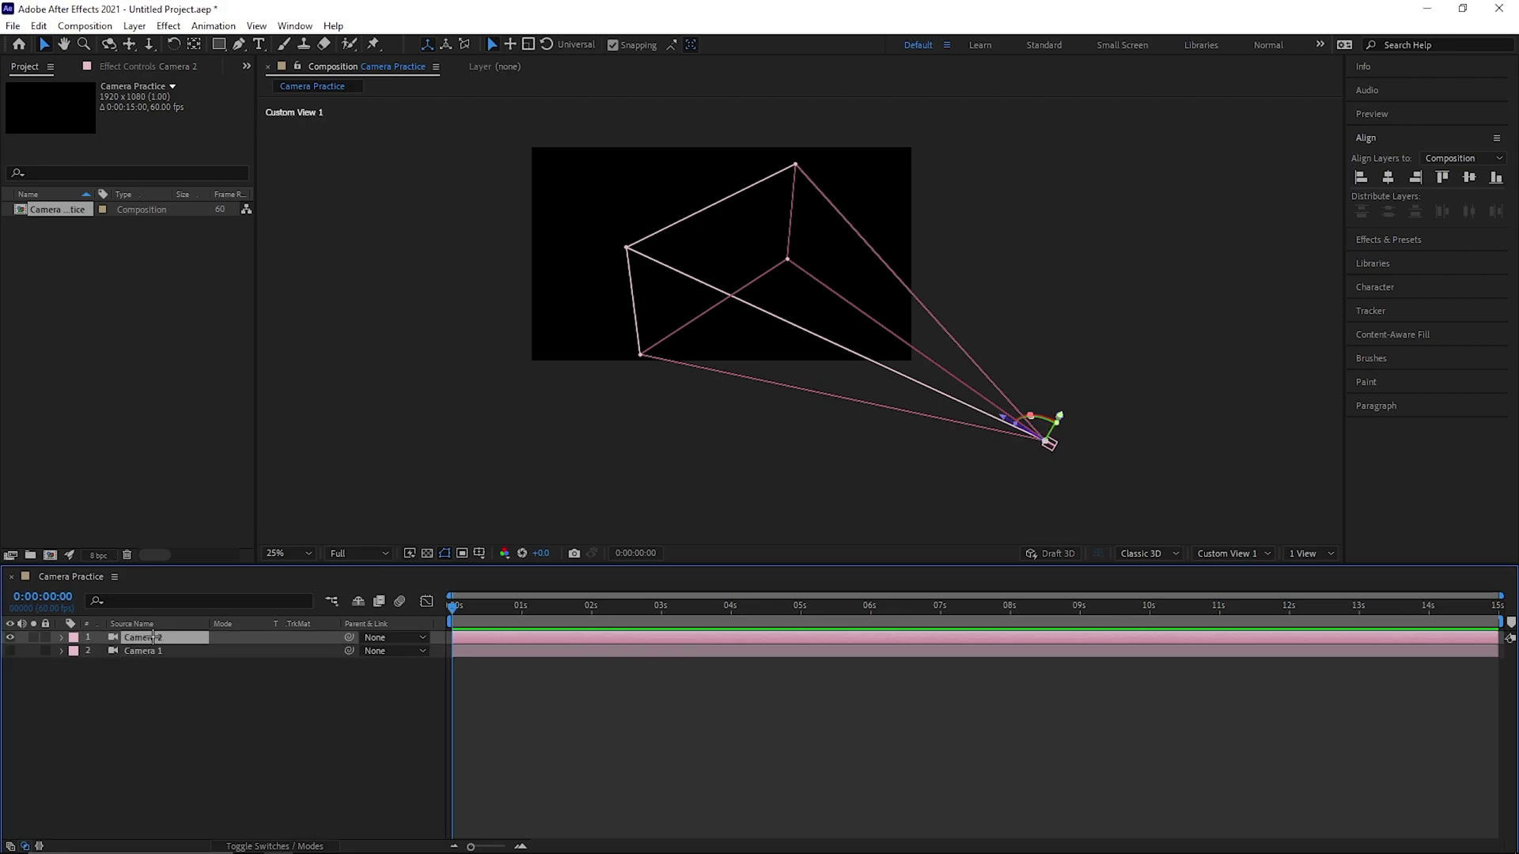
{"action": "key", "text": "p"}
{"action": "left_click_drag", "start_coordinate": [245, 655], "coordinate": [378, 664]}
Try Camera 1's Point of Interest at Y 1340 and its Position at about Y 1149, and reset the Position
{"action": "left_click", "coordinate": [61, 665]}
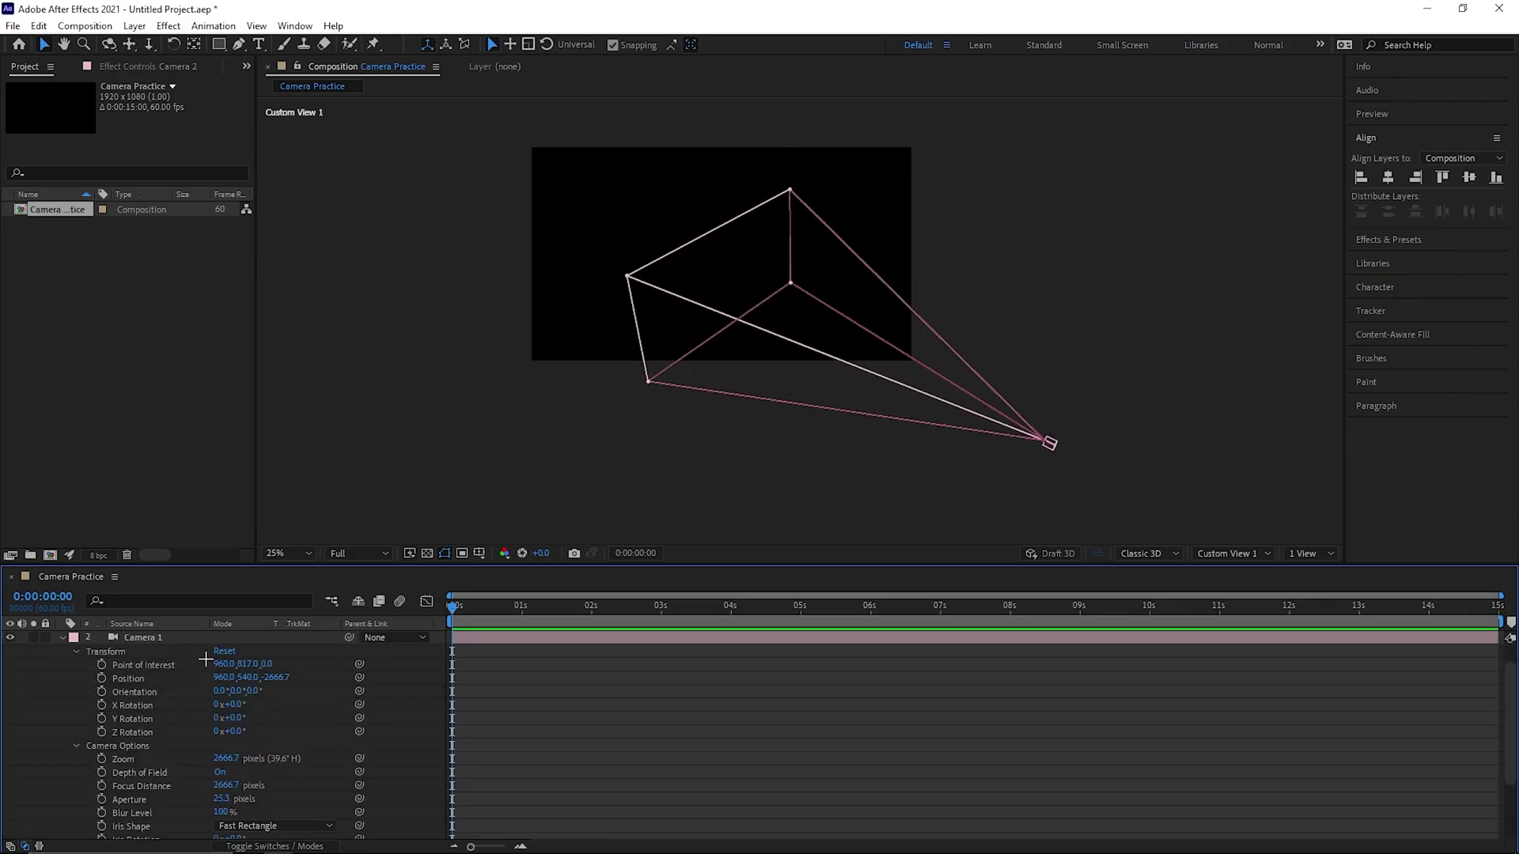
{"action": "left_click_drag", "start_coordinate": [247, 664], "coordinate": [622, 700]}
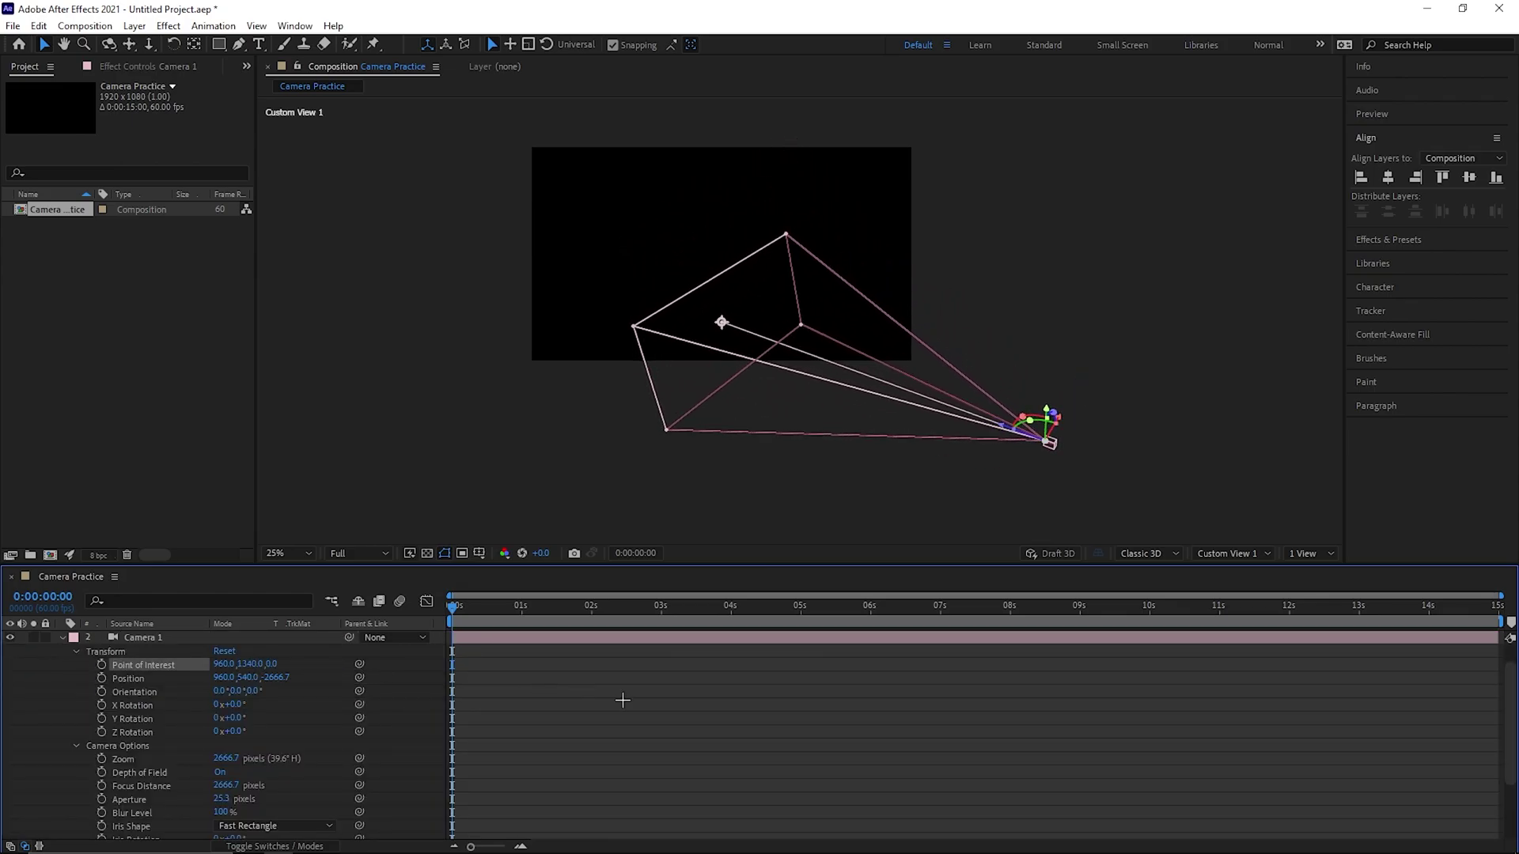
{"action": "left_click_drag", "start_coordinate": [248, 678], "coordinate": [694, 710]}
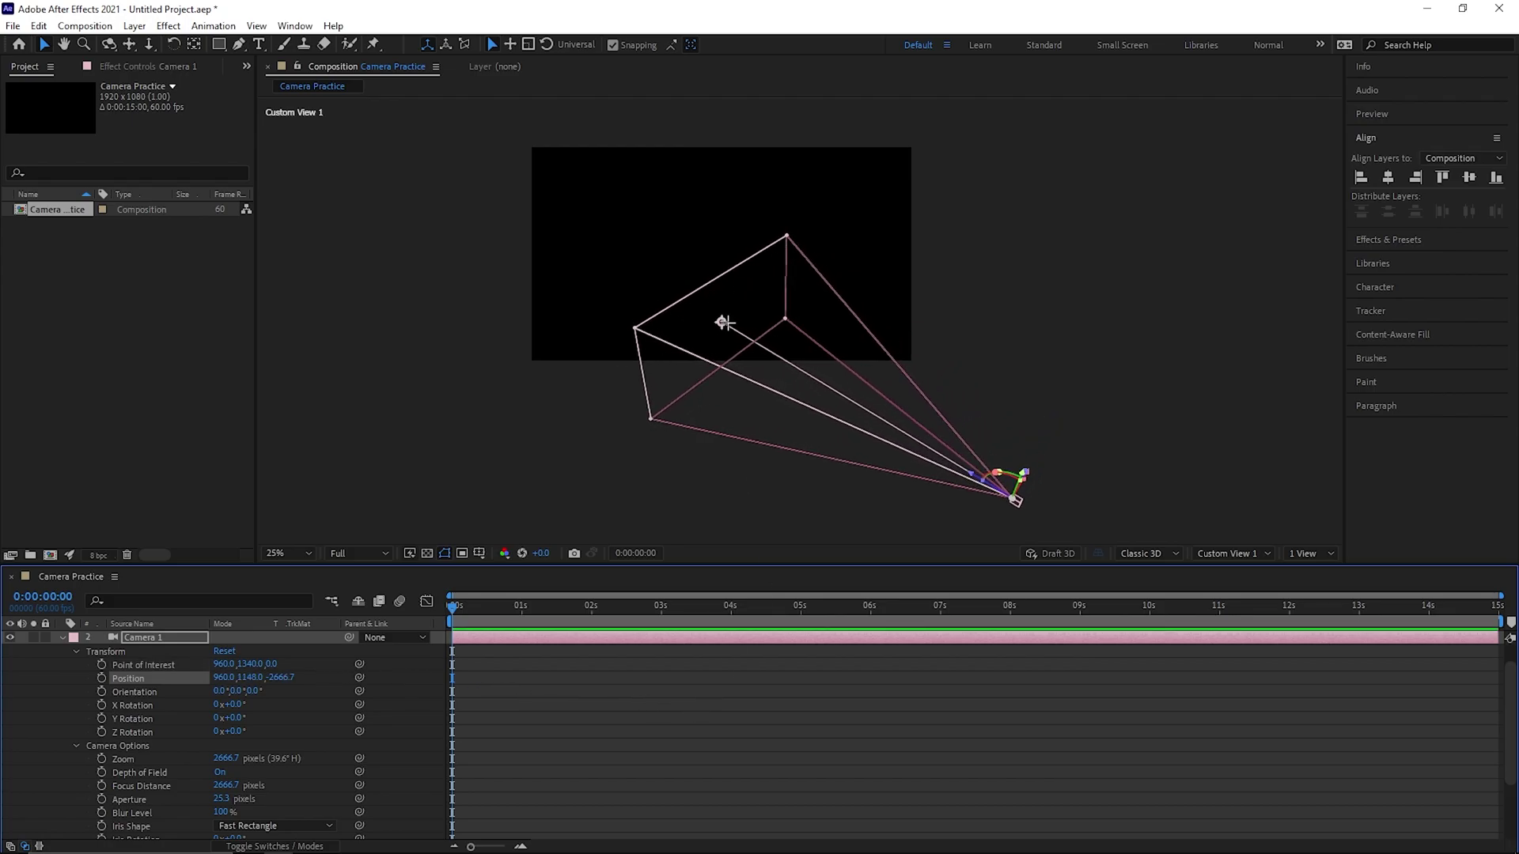
{"action": "right_click", "coordinate": [224, 678]}
{"action": "left_click", "coordinate": [305, 577]}
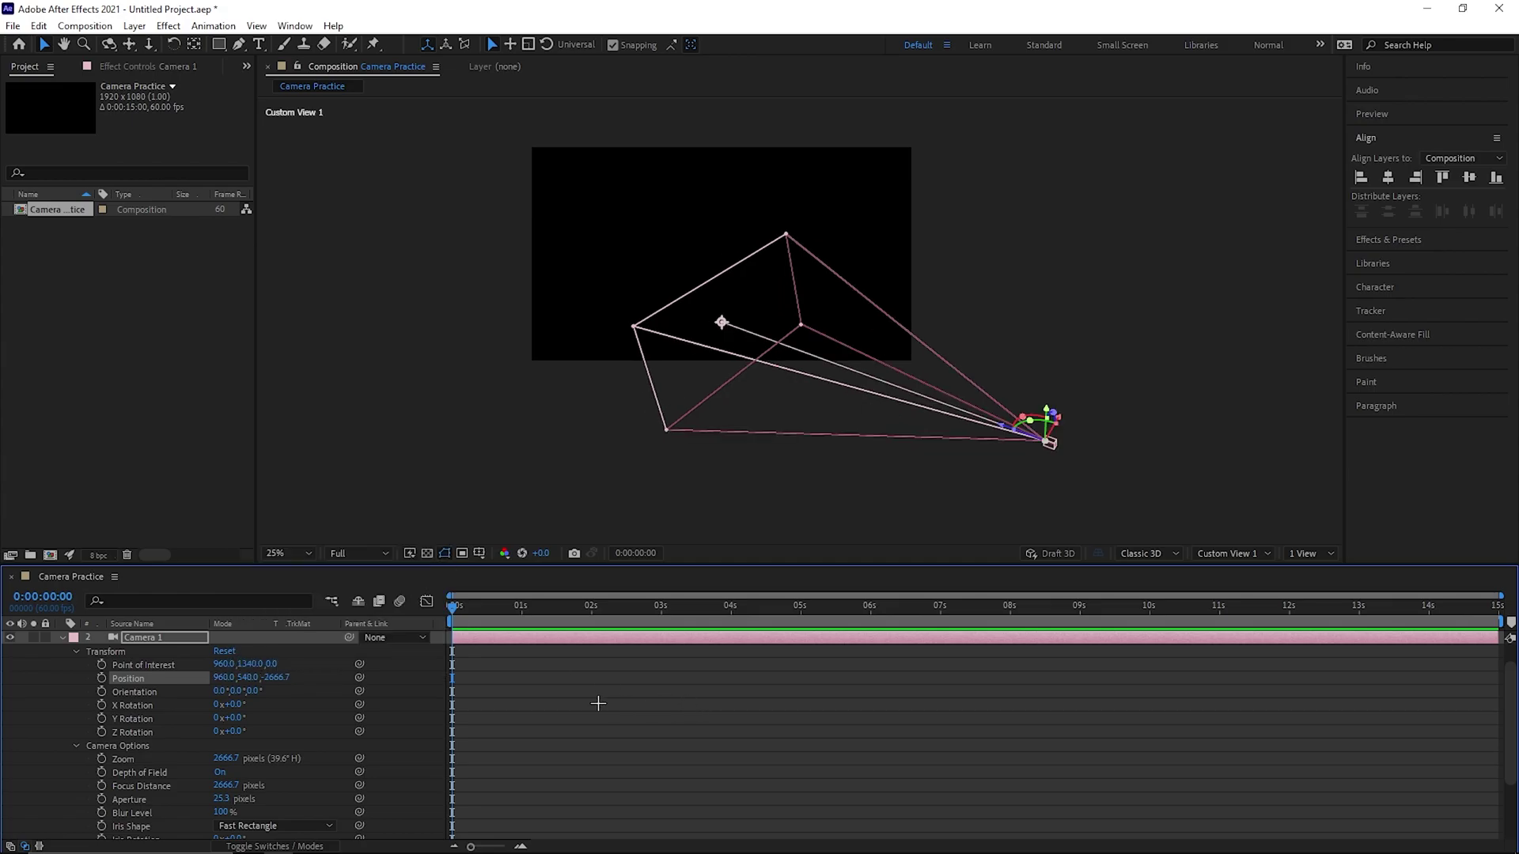
Reset Camera 1's Point of Interest, collapse its properties and delete Camera 2
{"action": "right_click", "coordinate": [245, 664]}
{"action": "left_click", "coordinate": [305, 561]}
{"action": "key", "text": "u"}
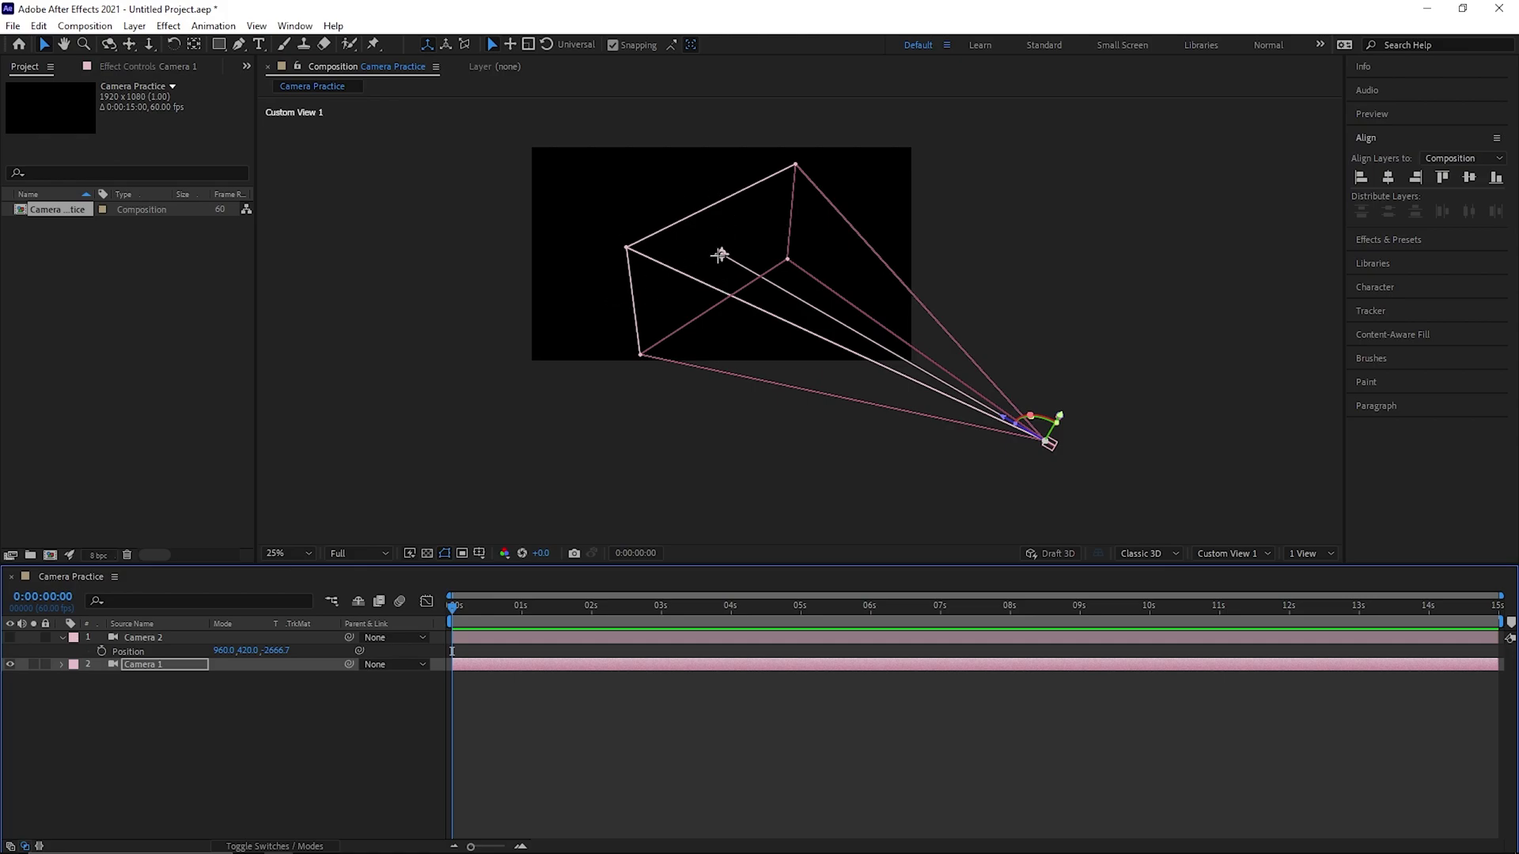
{"action": "key", "text": "Delete"}
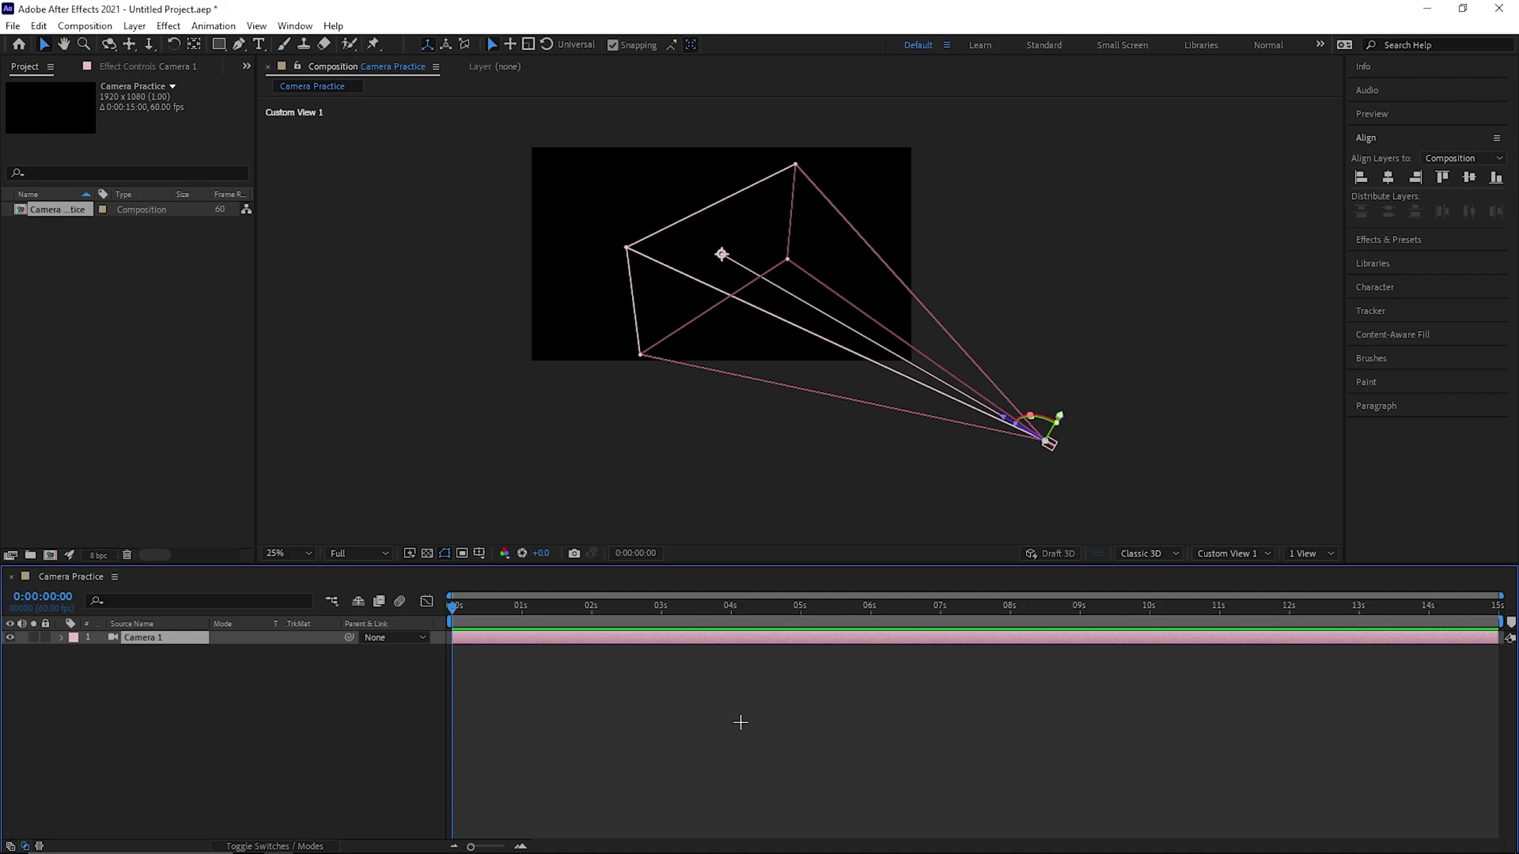
Expand Camera 1's Transform properties, try shifting its Point of Interest to Y 674 and along X, and revert the shifts
{"action": "left_click", "coordinate": [62, 638]}
{"action": "left_click", "coordinate": [76, 651]}
{"action": "left_click_drag", "start_coordinate": [235, 666], "coordinate": [265, 680]}
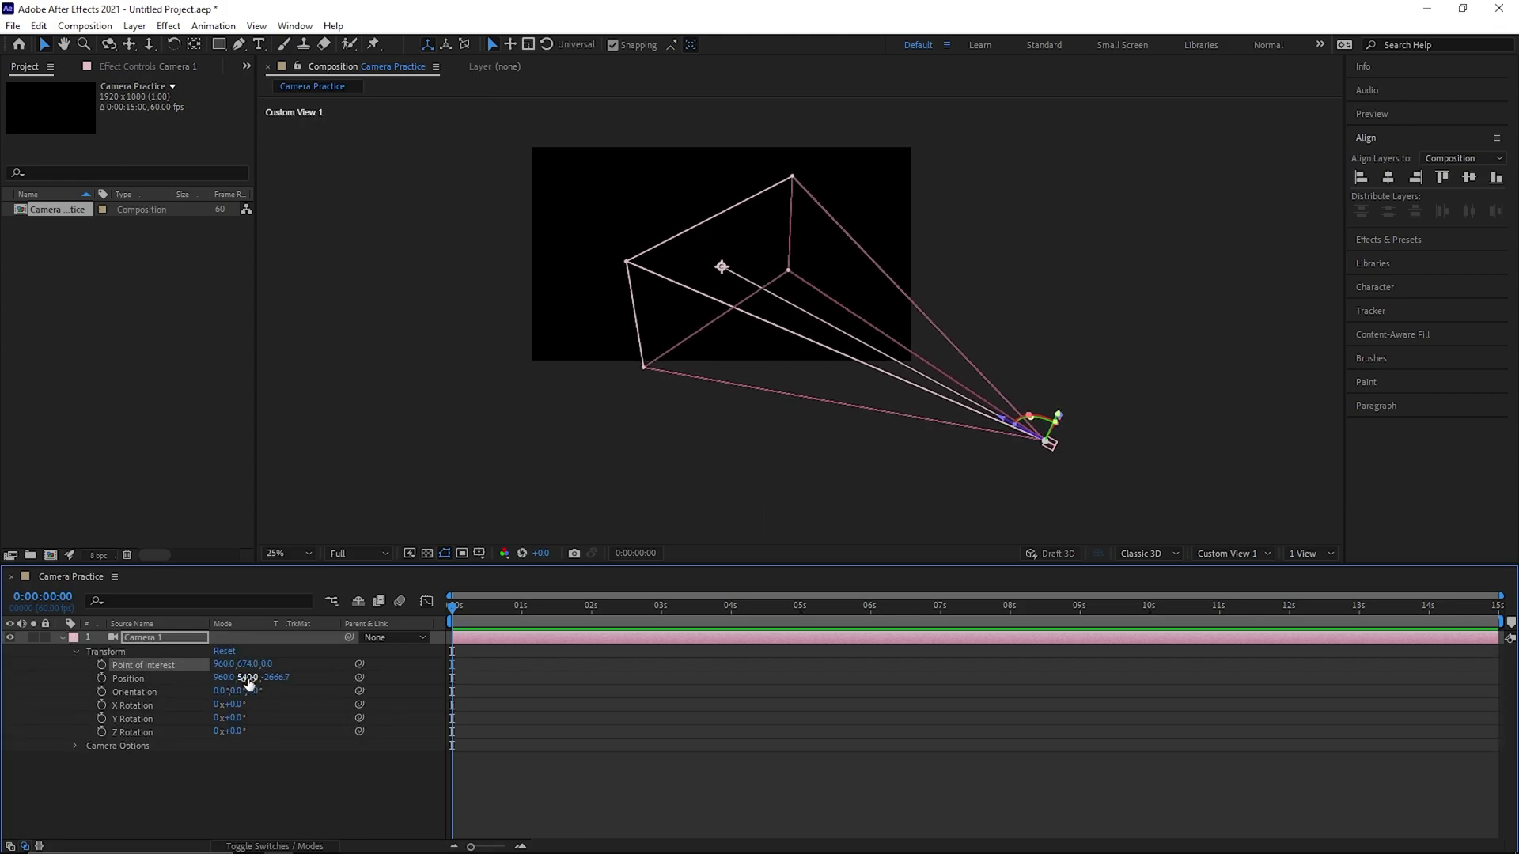
{"action": "left_click", "coordinate": [226, 664]}
{"action": "type", "text": "1110"}
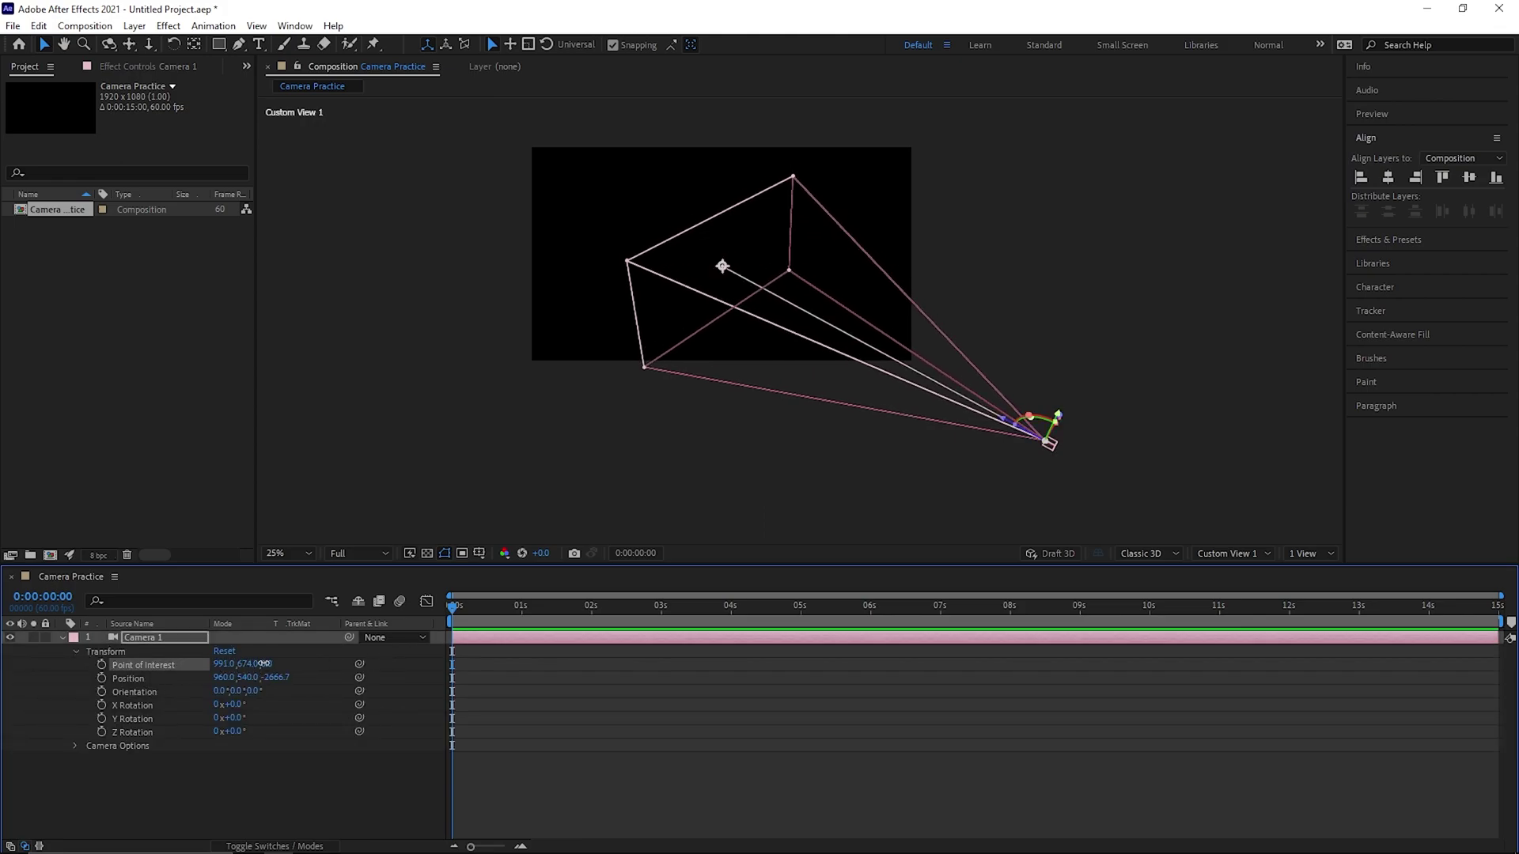
{"action": "key", "text": "Return"}
{"action": "right_click", "coordinate": [126, 647]}
{"action": "left_click", "coordinate": [237, 663]}
{"action": "key", "text": "Return"}
Add a null object to the composition and parent Camera 1 to it
{"action": "right_click", "coordinate": [237, 716]}
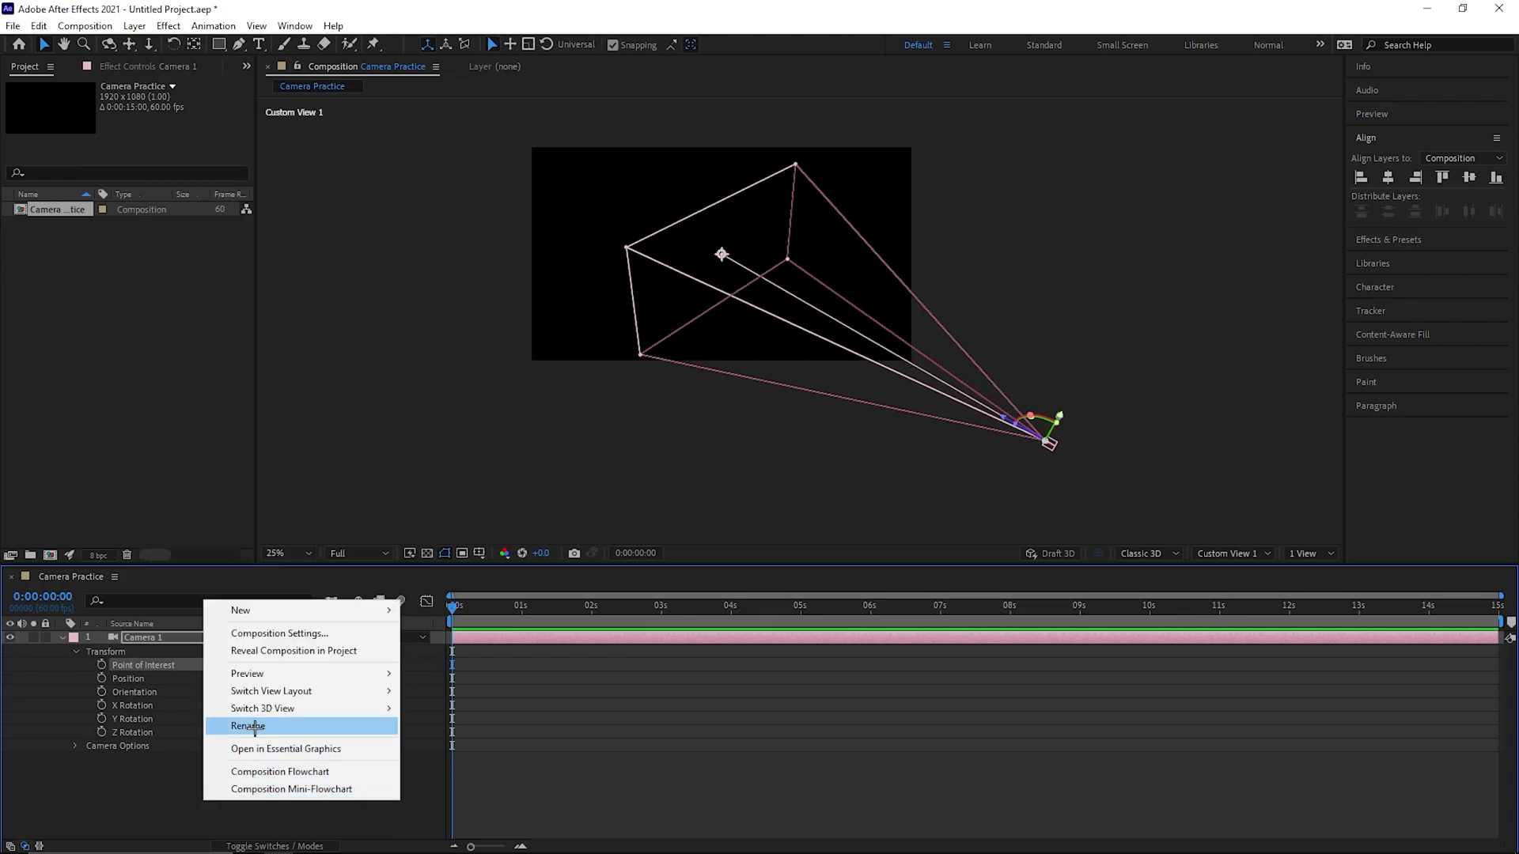
{"action": "mouse_move", "coordinate": [302, 611]}
{"action": "left_click", "coordinate": [466, 701]}
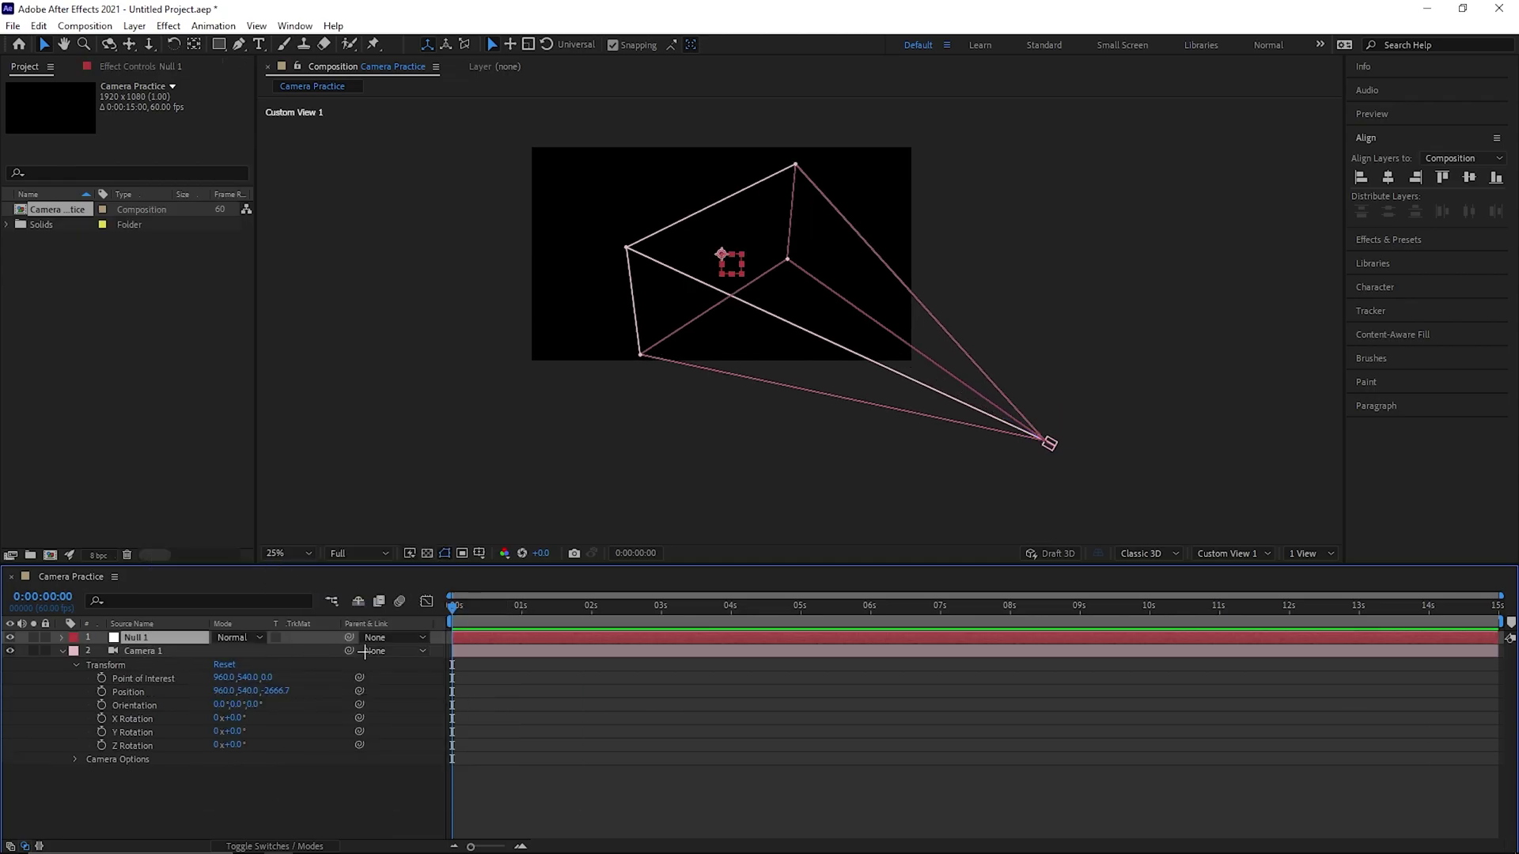
{"action": "left_click_drag", "start_coordinate": [349, 650], "coordinate": [155, 637]}
Keyframe Null 1's Position at 960, 550 at the start and at a lower point at 0:00:01:20
{"action": "left_click", "coordinate": [60, 638]}
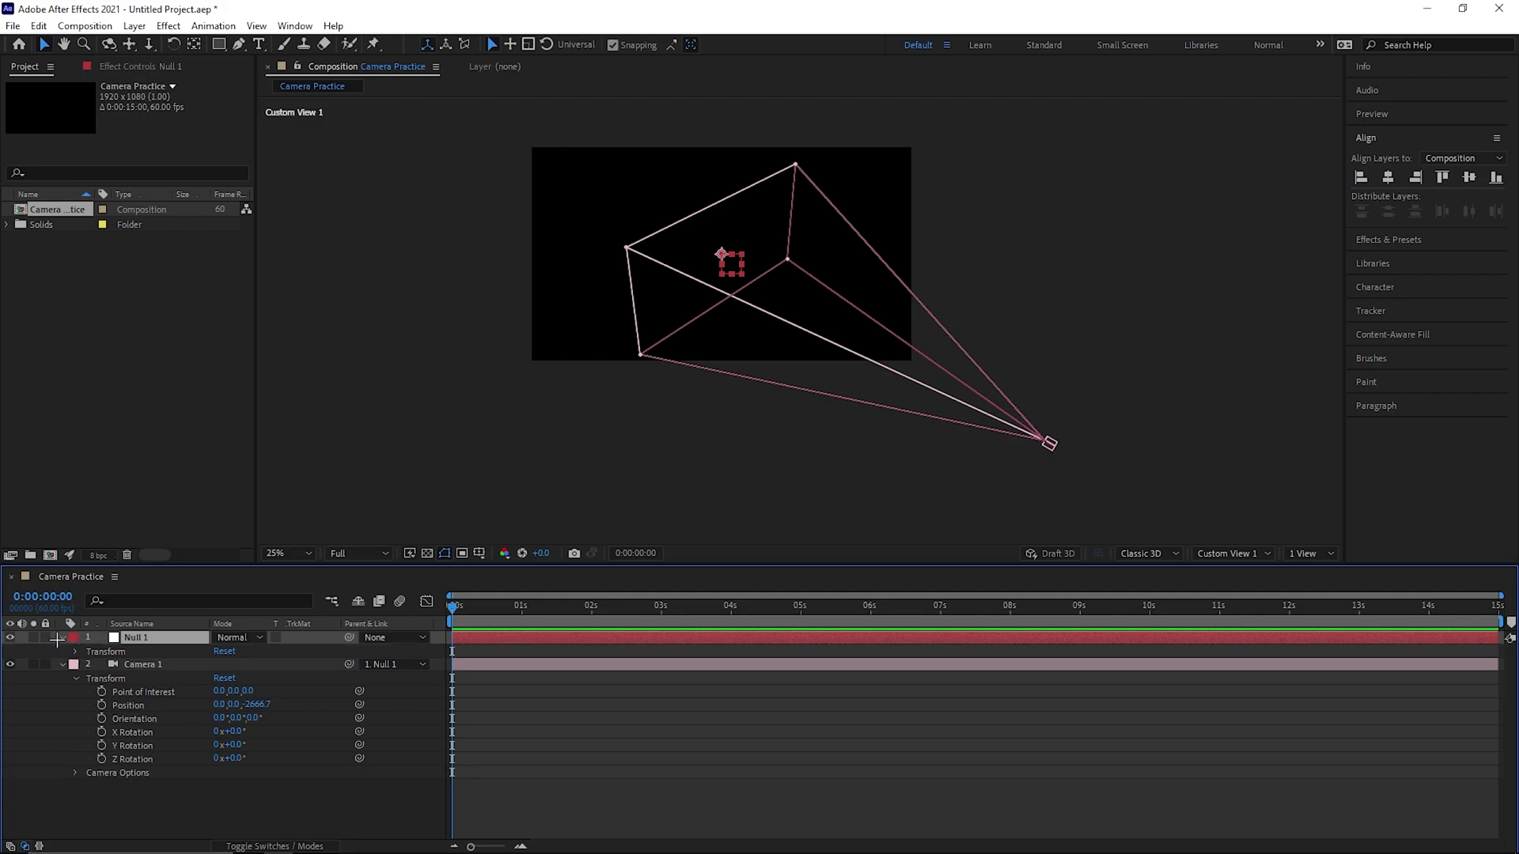
{"action": "left_click", "coordinate": [76, 651]}
{"action": "mouse_move", "coordinate": [247, 678]}
{"action": "left_mouse_down"}
{"action": "mouse_move", "coordinate": [525, 681]}
{"action": "mouse_move", "coordinate": [261, 680]}
{"action": "left_mouse_up"}
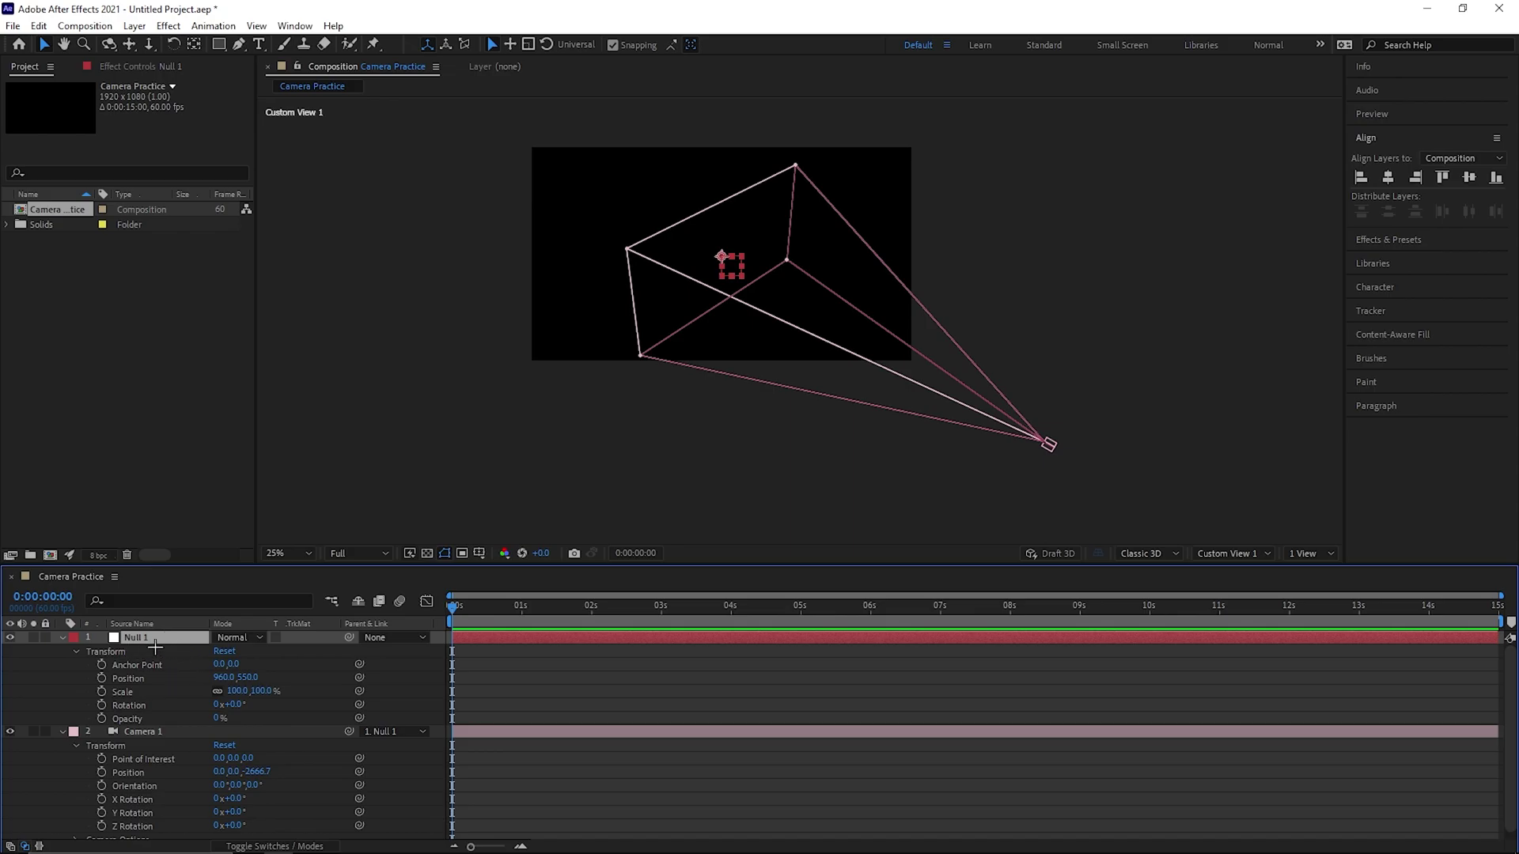
{"action": "left_click", "coordinate": [101, 677]}
{"action": "left_click", "coordinate": [545, 607]}
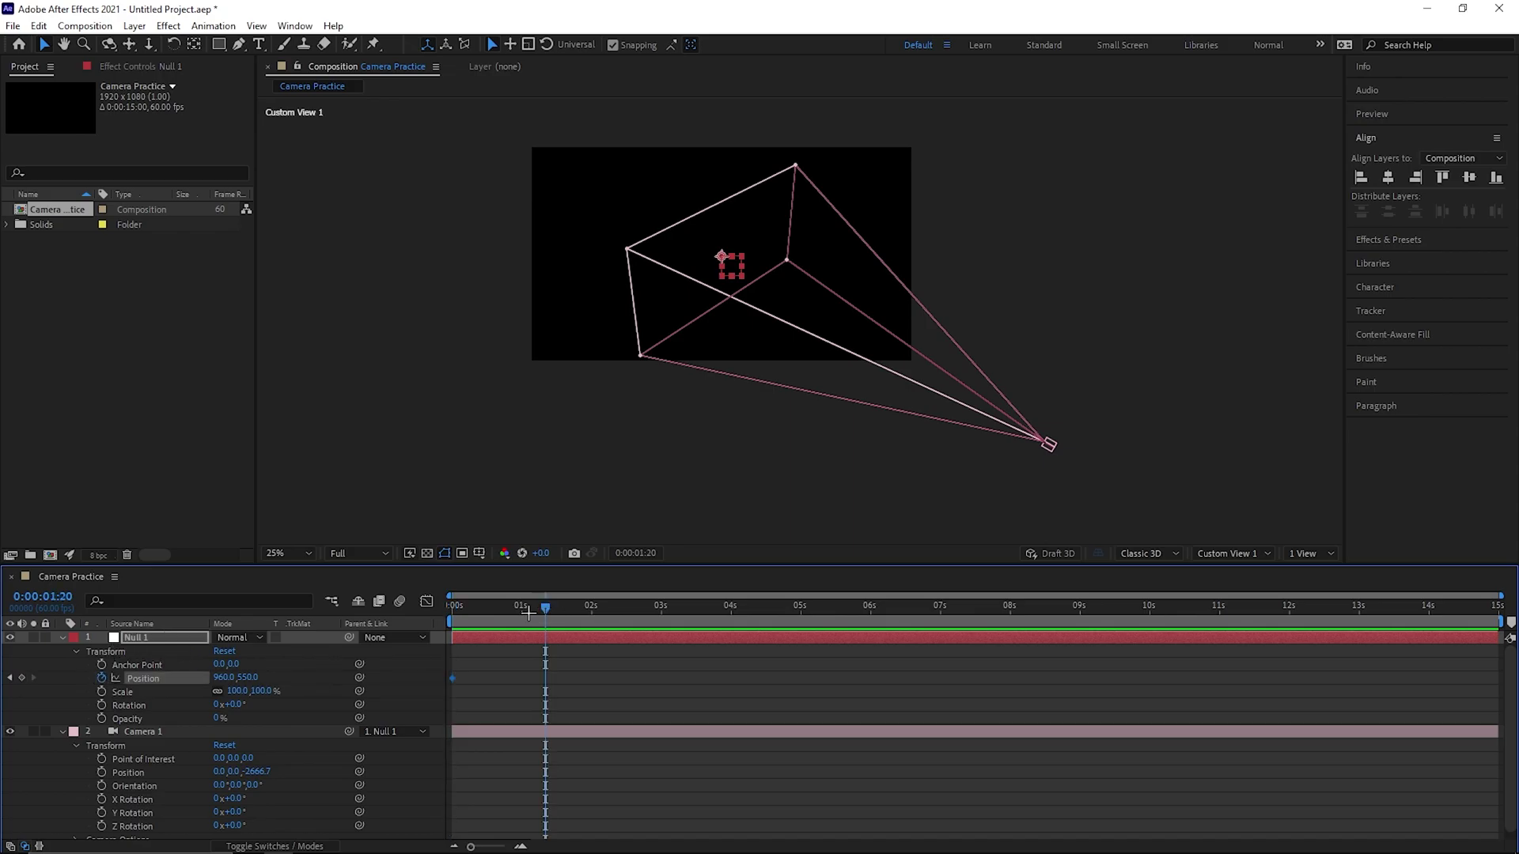
{"action": "left_click_drag", "start_coordinate": [247, 678], "coordinate": [449, 629]}
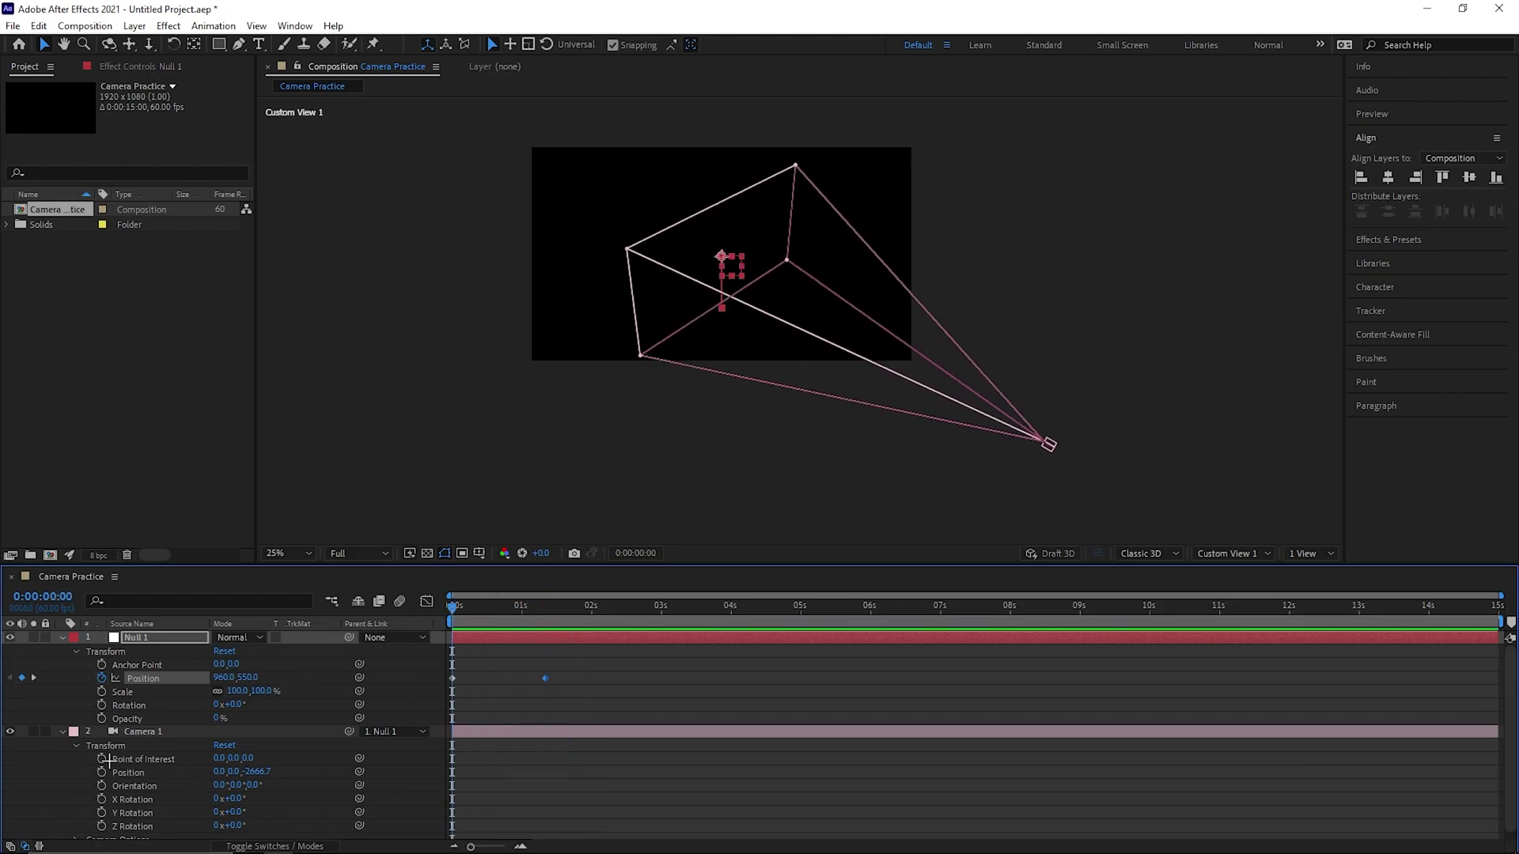
Try keyframing Camera 1's Point of Interest, and undo all the animation, the parenting and the null object
{"action": "left_click", "coordinate": [102, 759]}
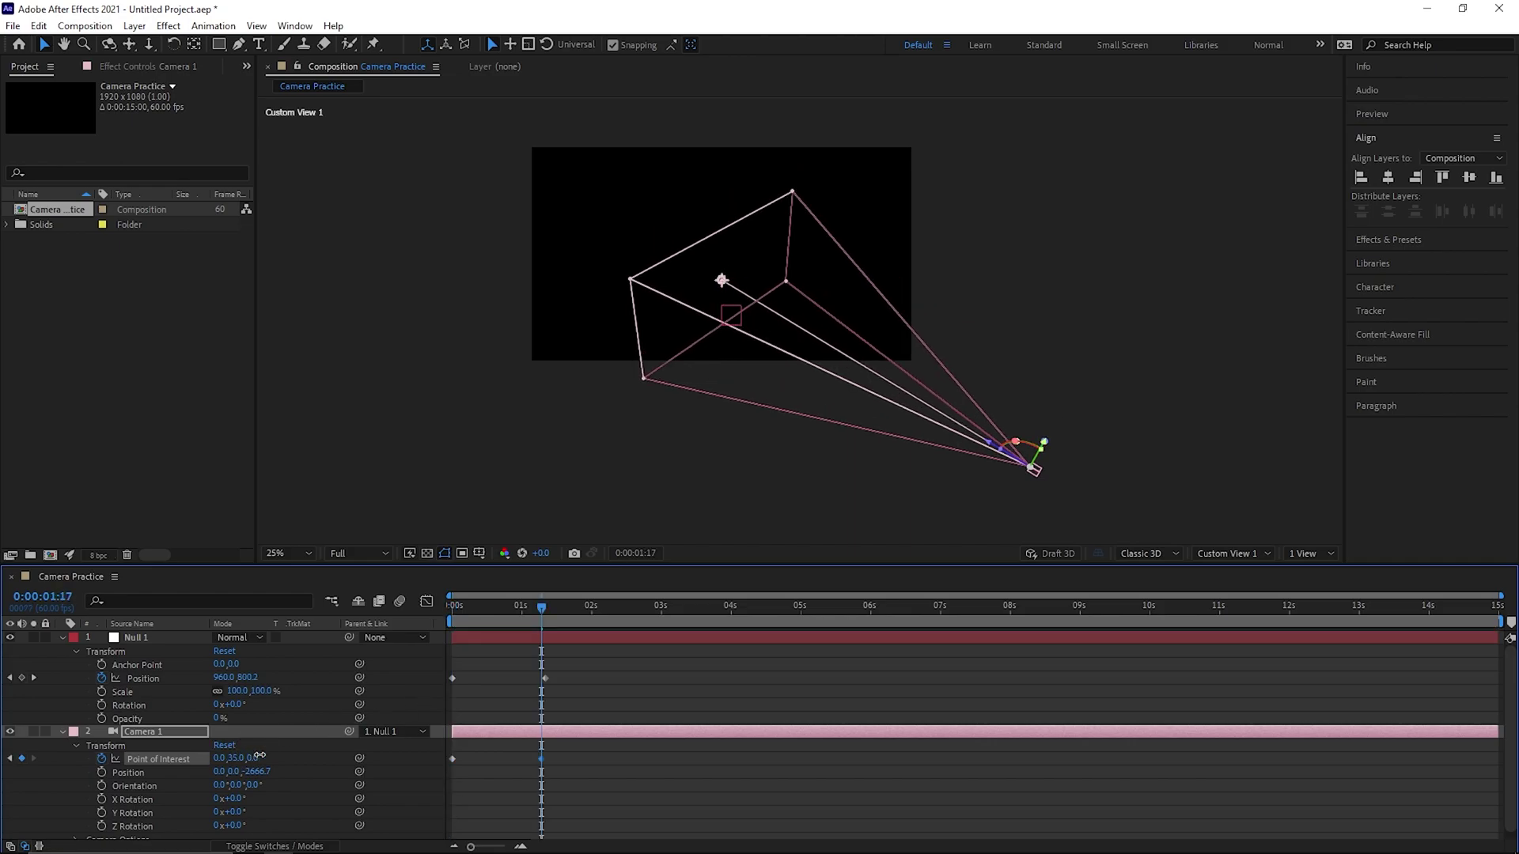
{"action": "key", "text": "ctrl+z"}
{"action": "key", "text": "ctrl+z"}
{"action": "key", "text": "ctrl+z"}
{"action": "key", "text": "ctrl+z"}
{"action": "key", "text": "ctrl+z"}
{"action": "key", "text": "ctrl+z"}
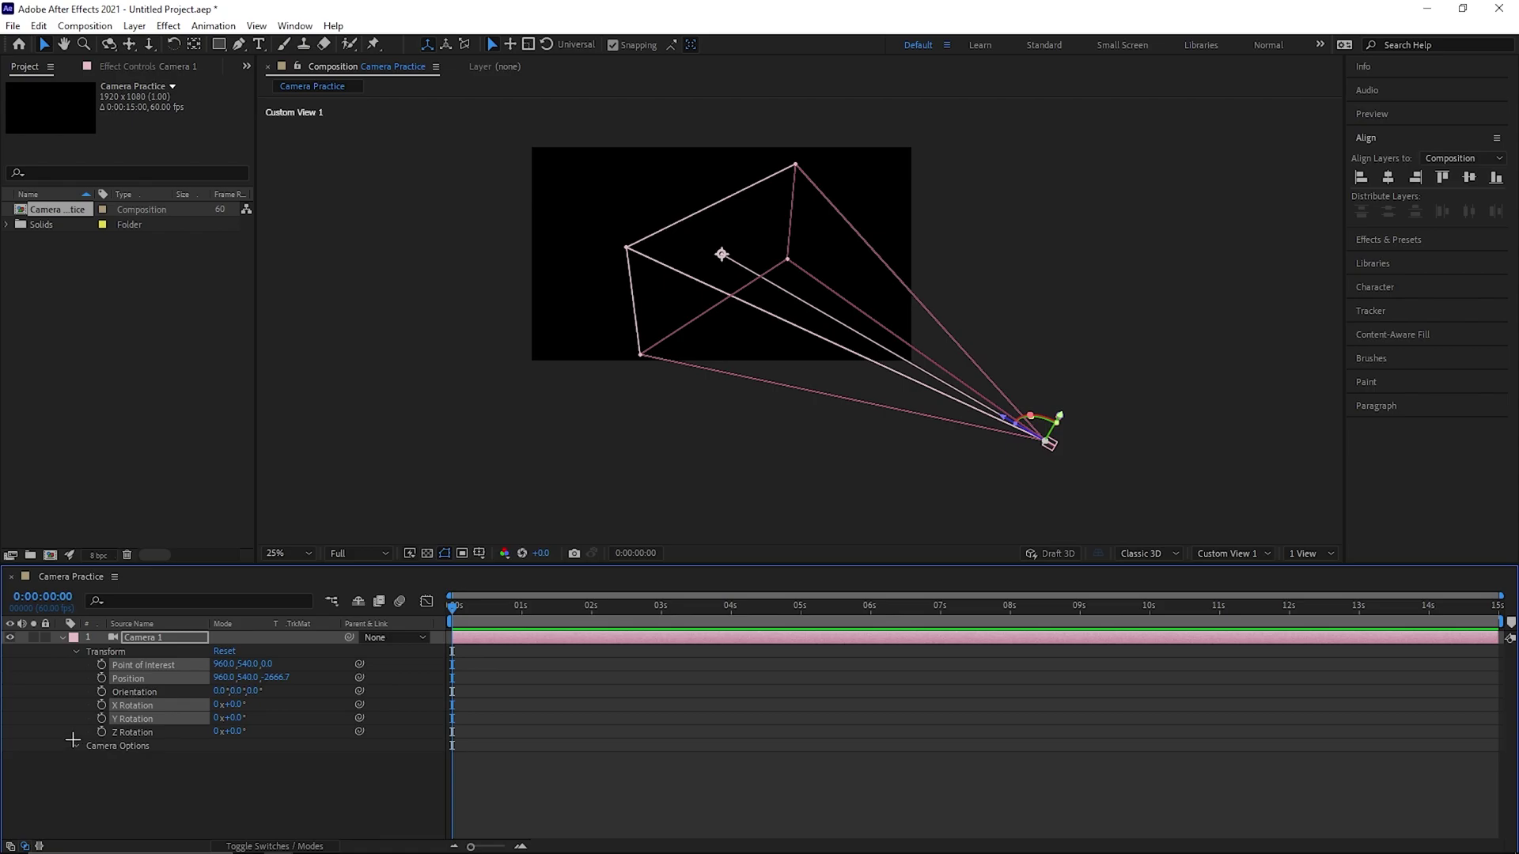
Expand Camera 1's Camera Options, try Zoom at 2644.7 and 3277.7 pixels, and revert each change
{"action": "left_click", "coordinate": [73, 742]}
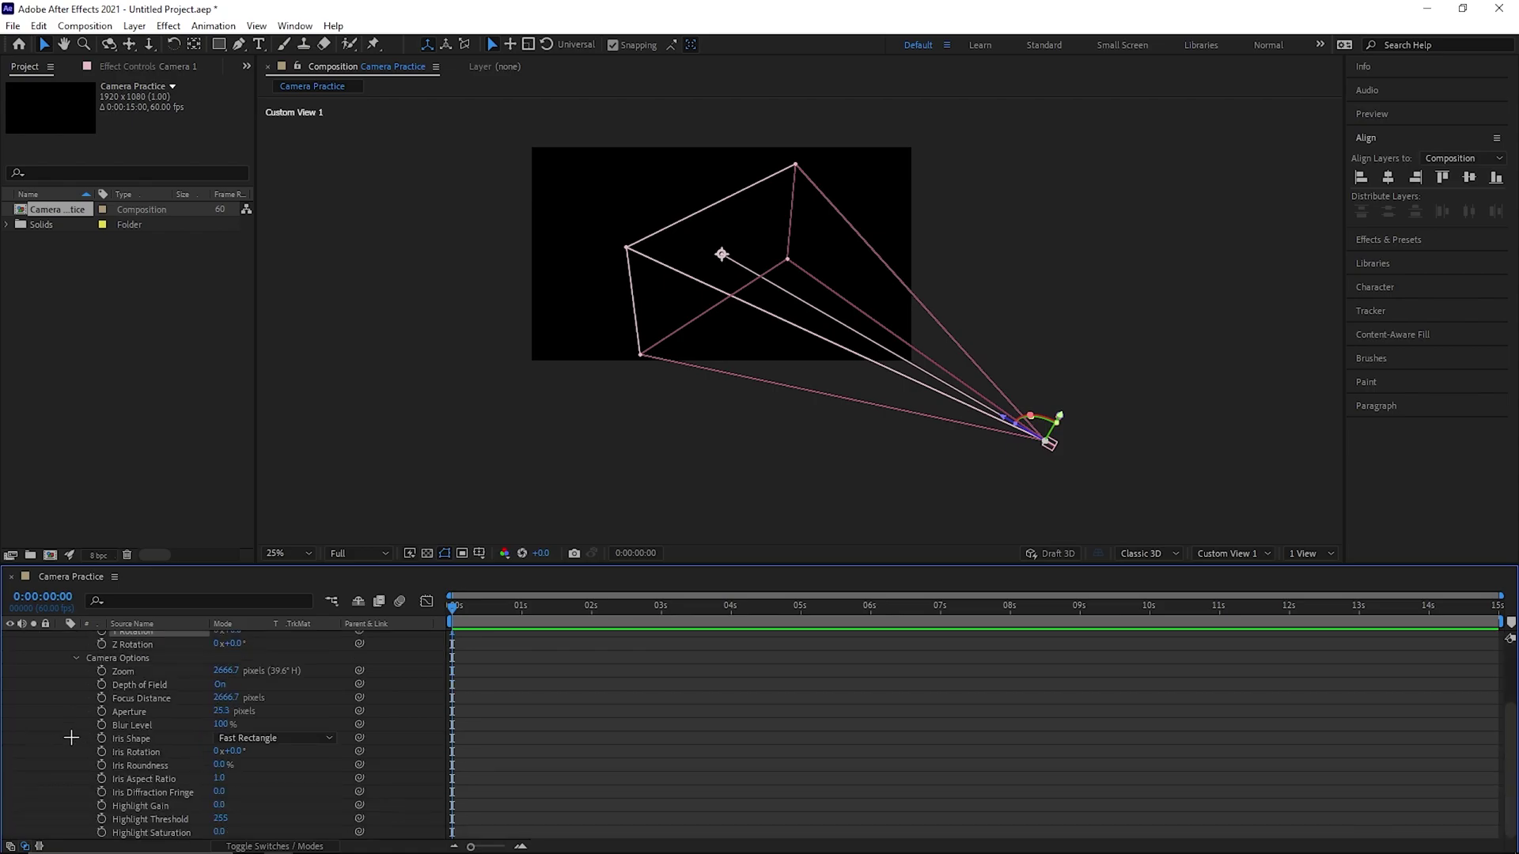
{"action": "left_click", "coordinate": [144, 671]}
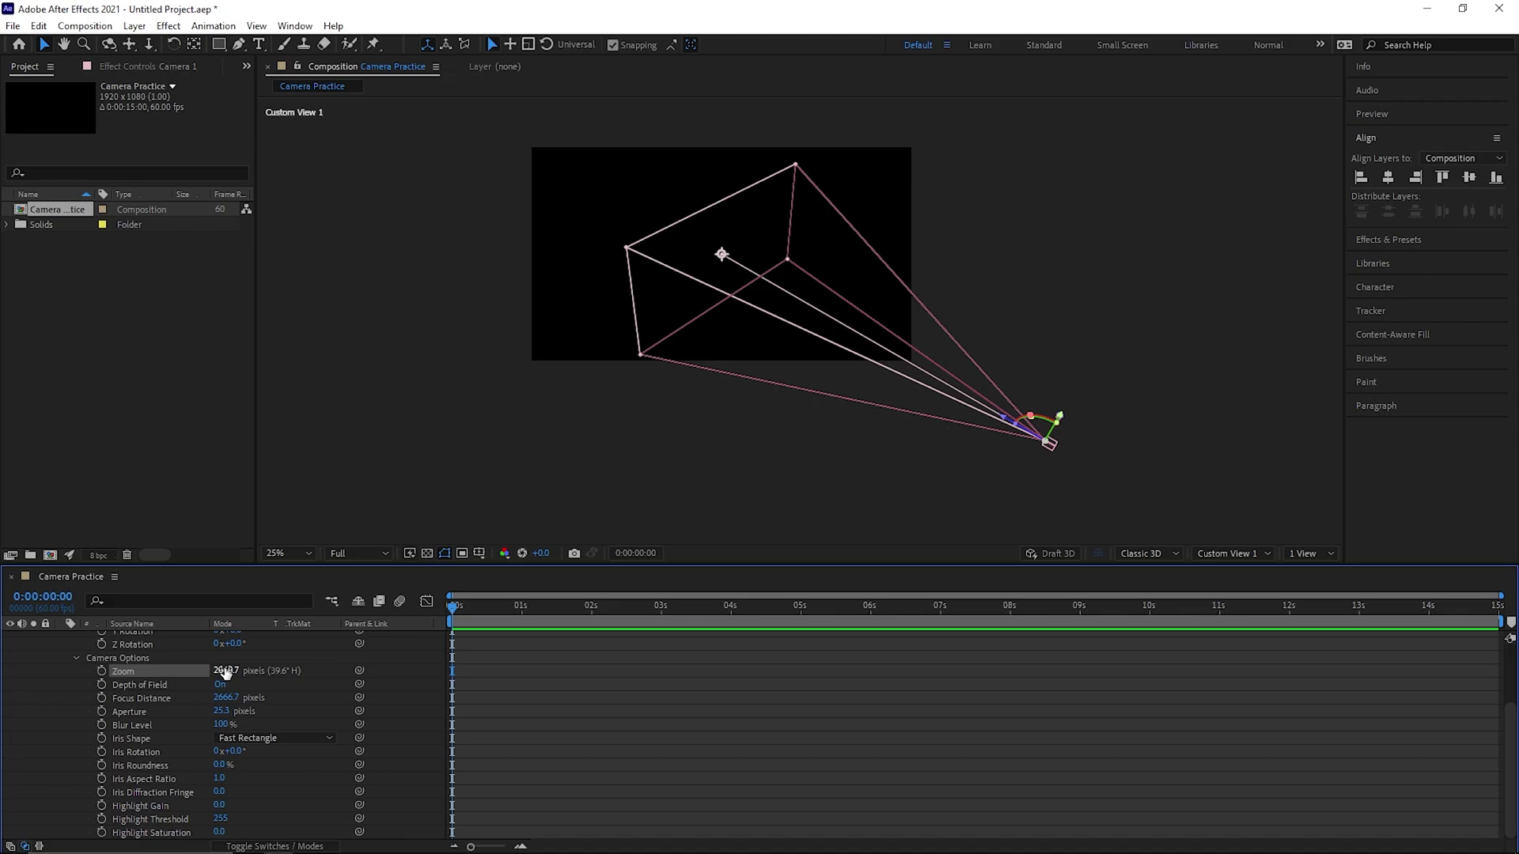
{"action": "left_click_drag", "start_coordinate": [225, 672], "coordinate": [494, 723]}
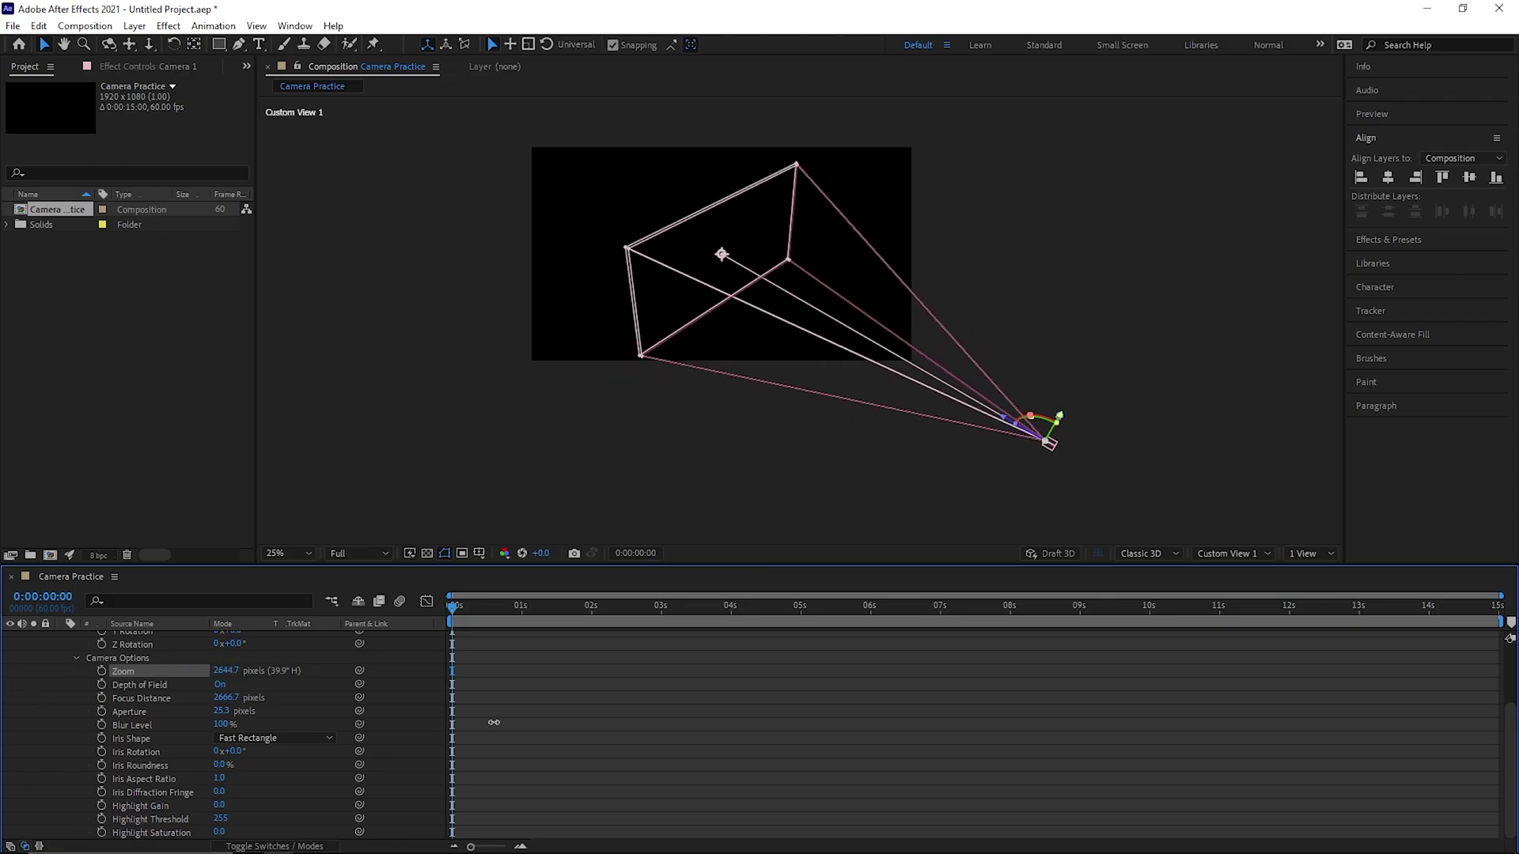
{"action": "right_click", "coordinate": [225, 673]}
{"action": "left_click", "coordinate": [269, 580]}
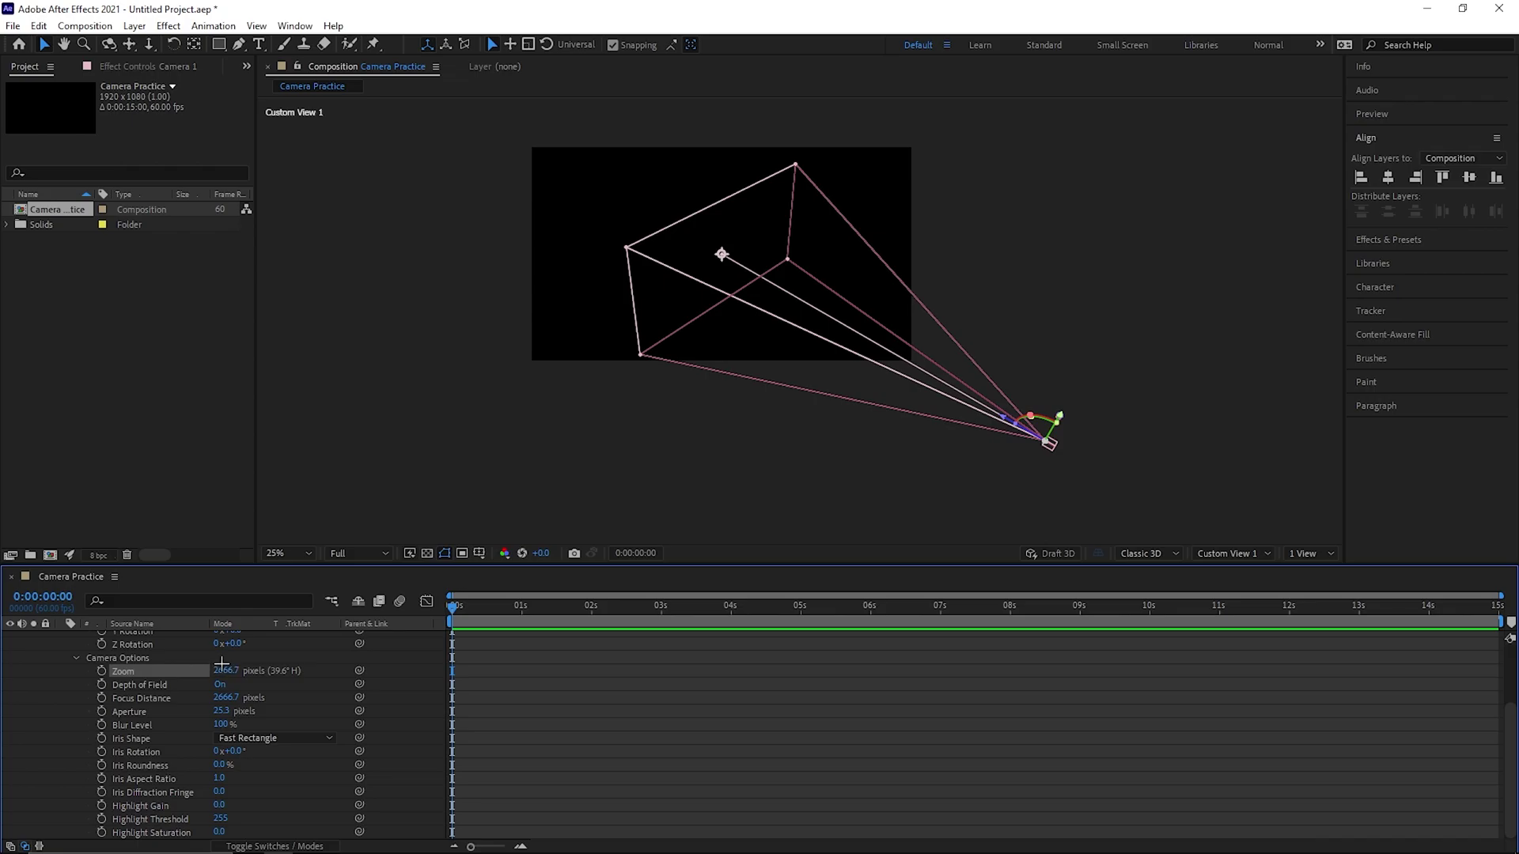
{"action": "left_click_drag", "start_coordinate": [225, 670], "coordinate": [712, 621]}
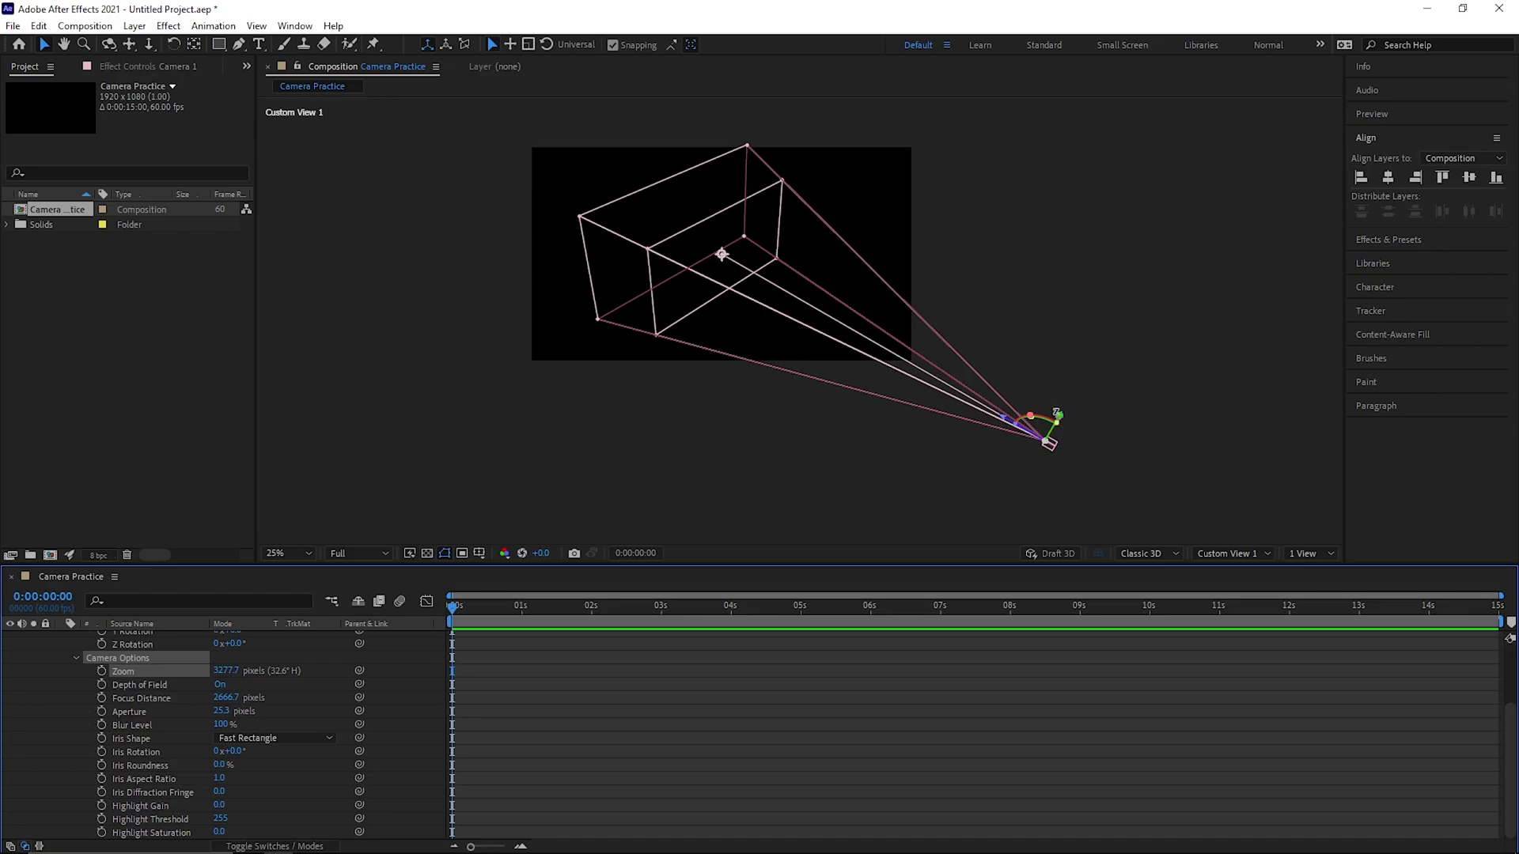
{"action": "key", "text": "ctrl+z"}
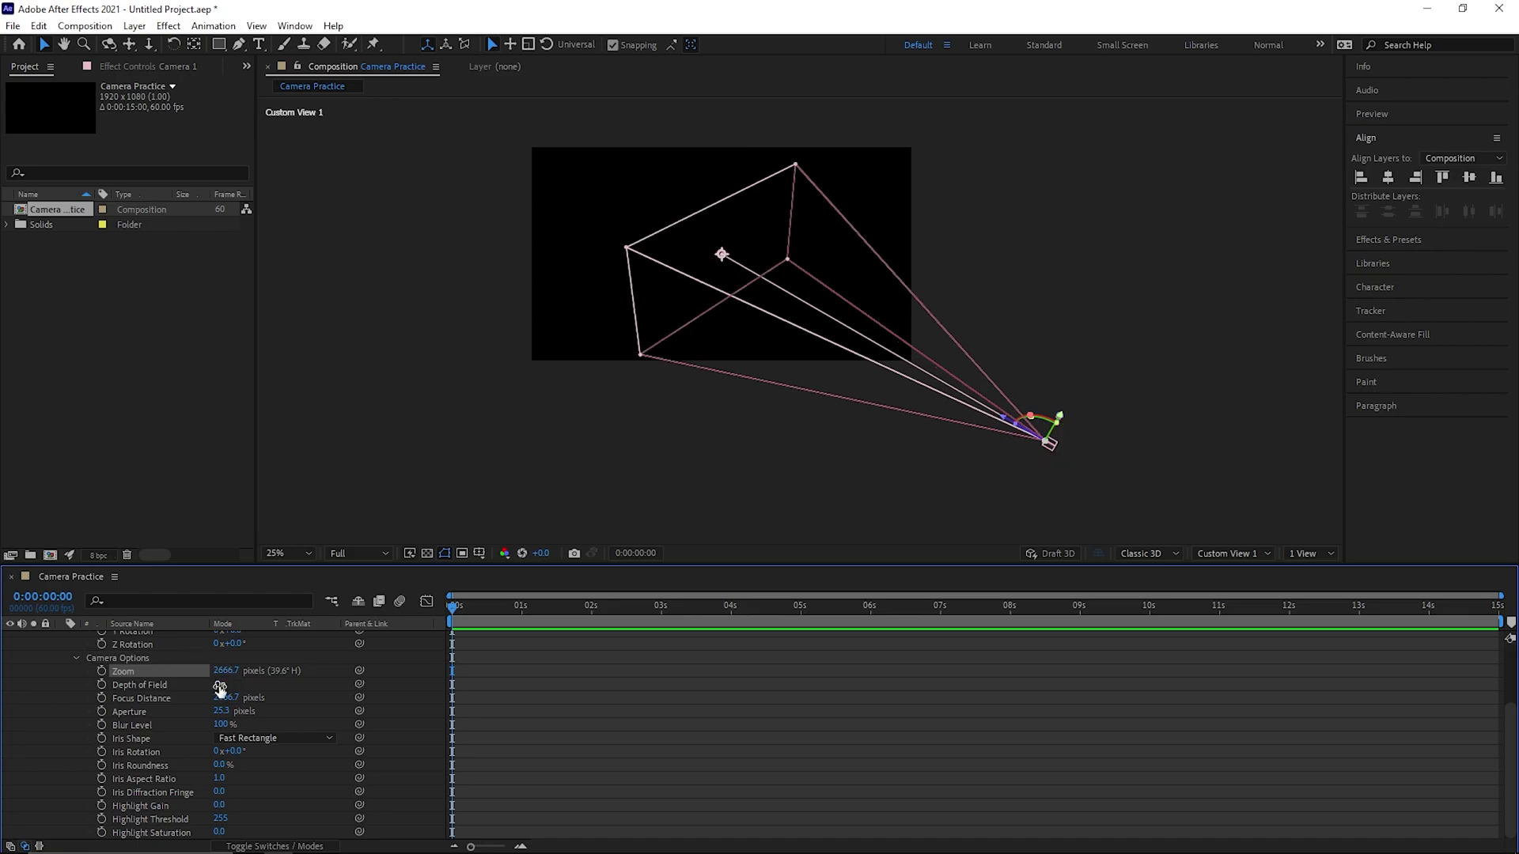
With Depth of Field on, try Camera 1's Focus Distance at 2956.7 pixels, and reset it
{"action": "left_click", "coordinate": [221, 685]}
{"action": "left_click_drag", "start_coordinate": [225, 699], "coordinate": [443, 701]}
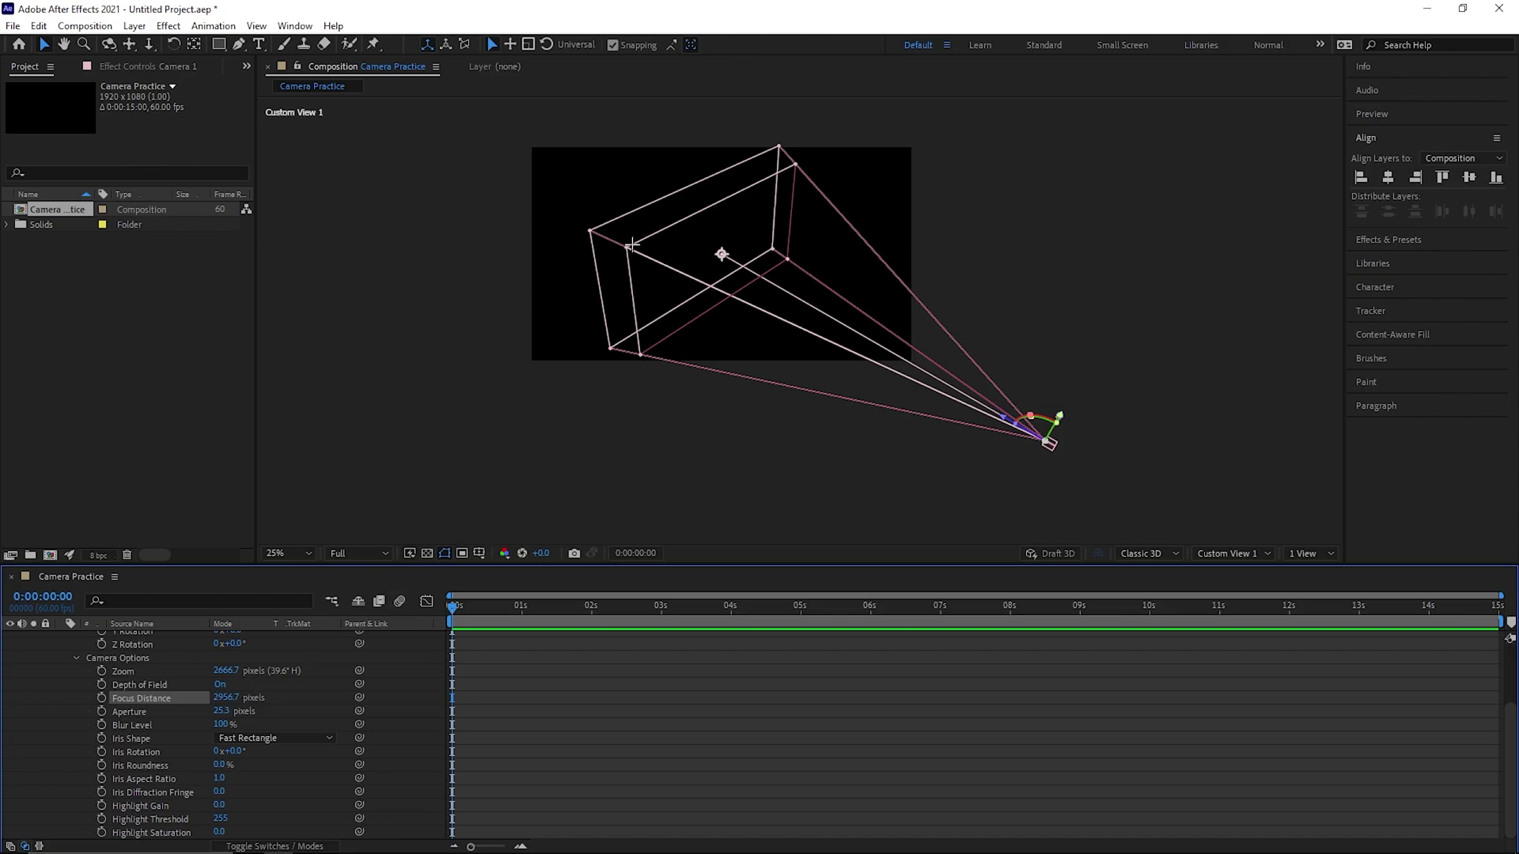
{"action": "right_click", "coordinate": [236, 698]}
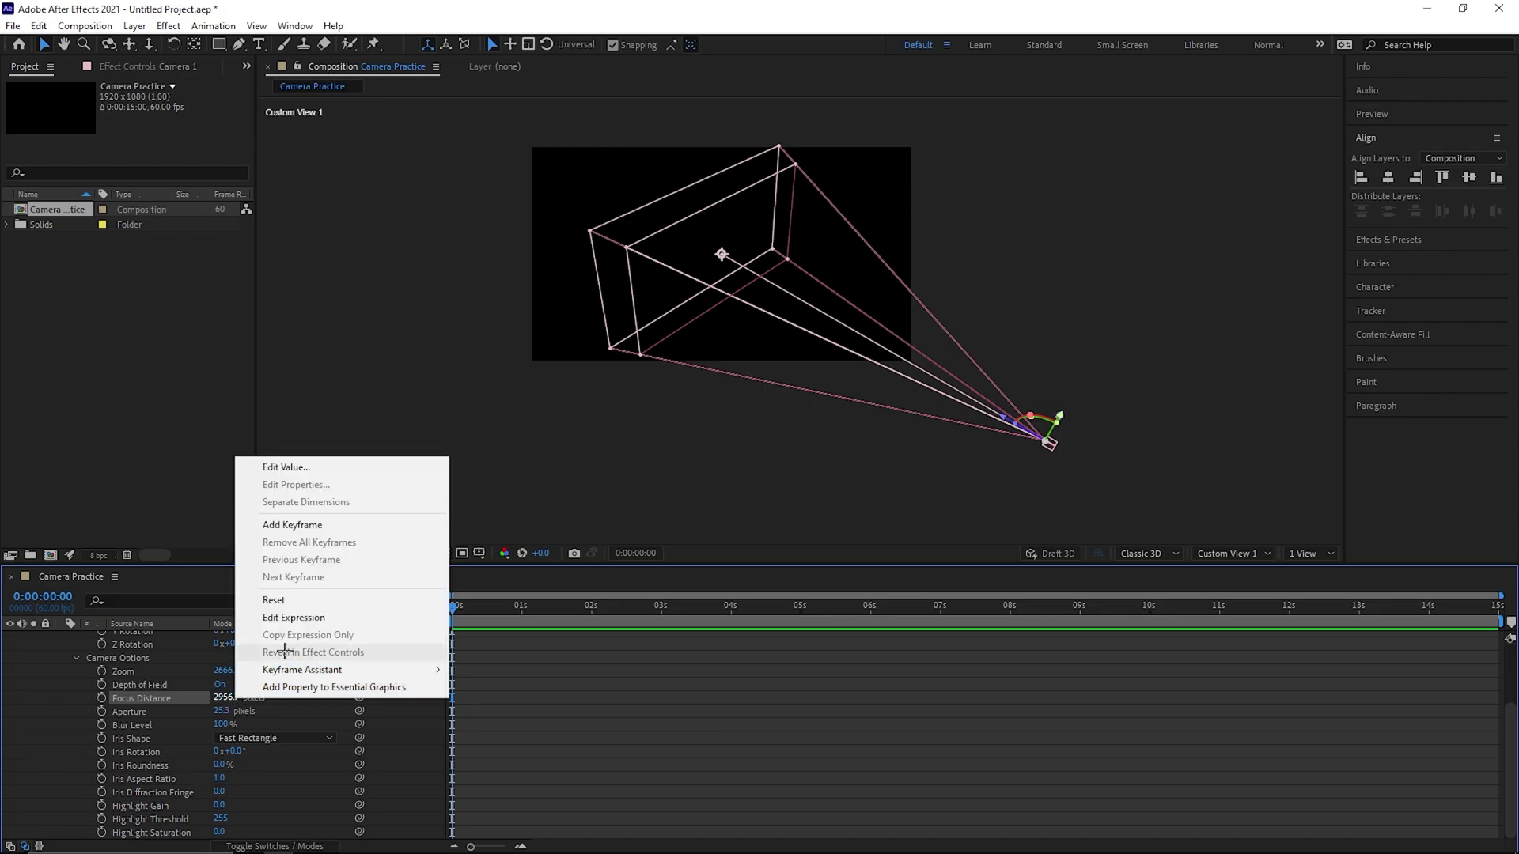
{"action": "left_click", "coordinate": [318, 593]}
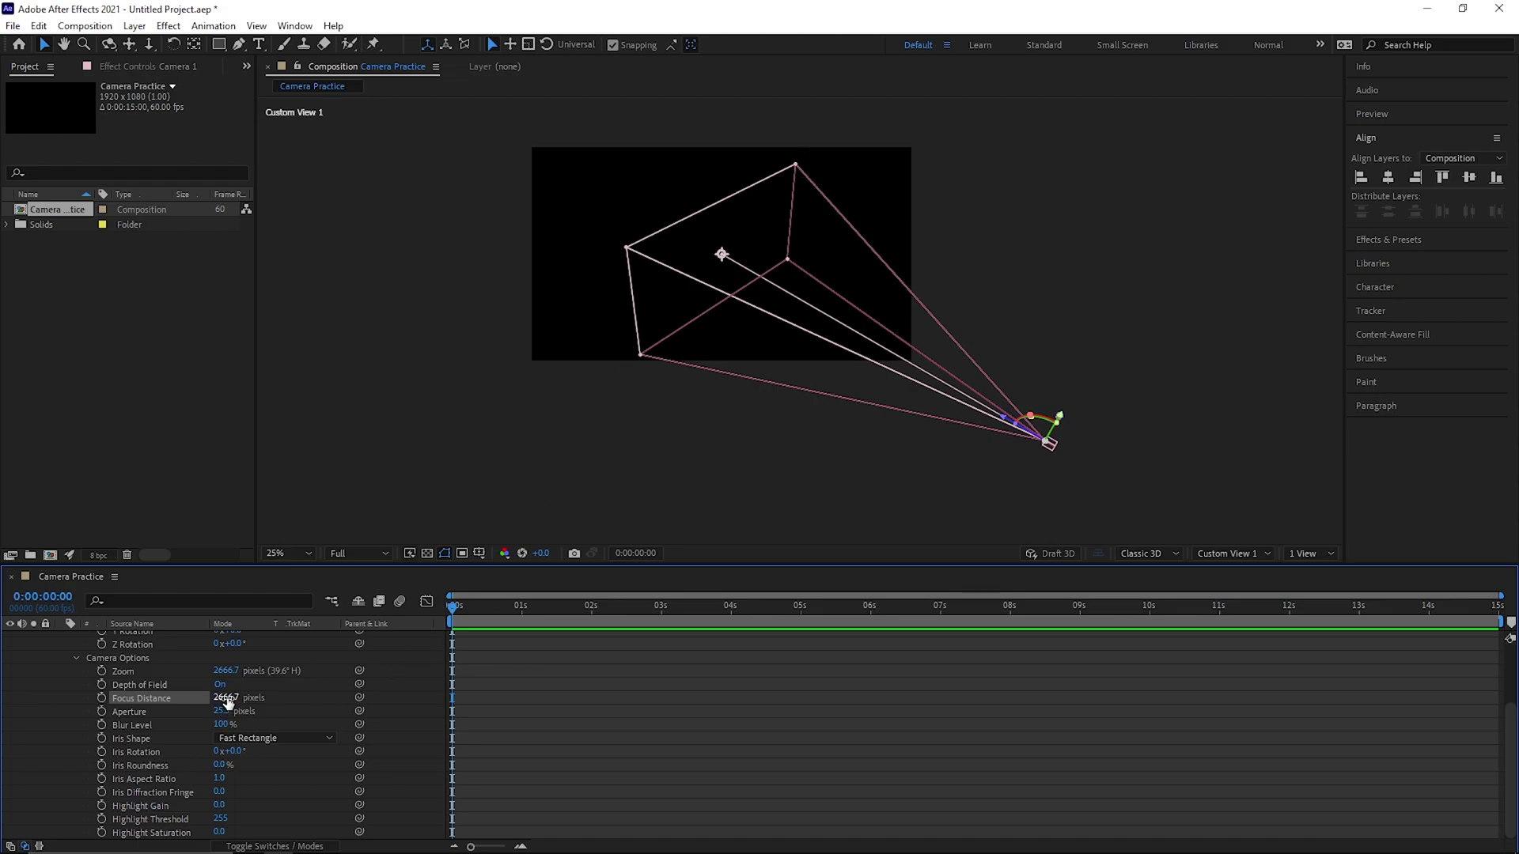
Try Camera 1's Focus Distance at 2865.7 and 2292.7 pixels, and undo the changes
{"action": "left_click_drag", "start_coordinate": [227, 700], "coordinate": [651, 682]}
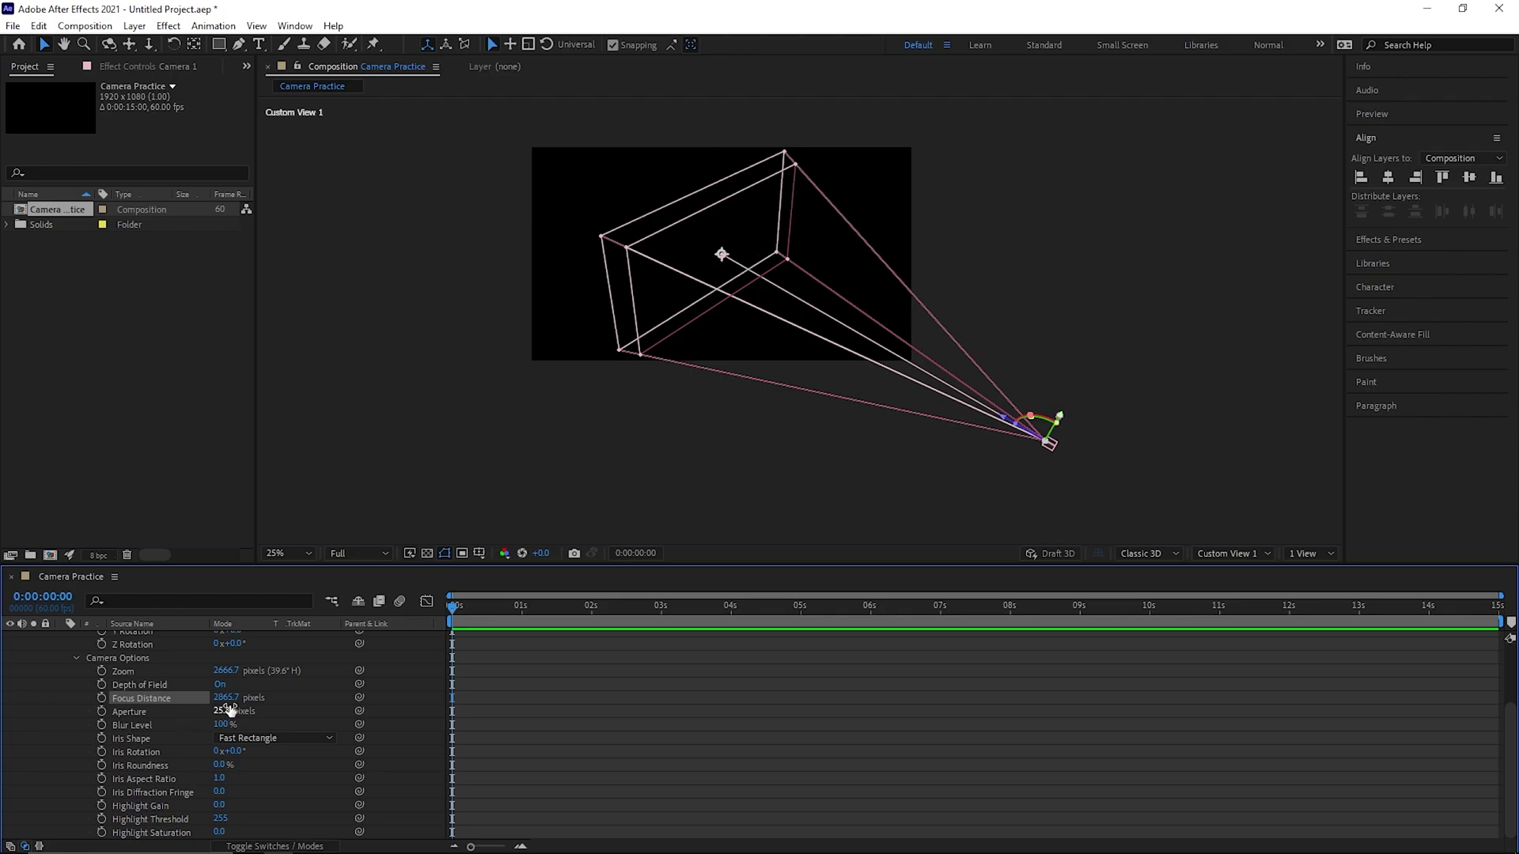
{"action": "left_click_drag", "start_coordinate": [234, 697], "coordinate": [166, 701]}
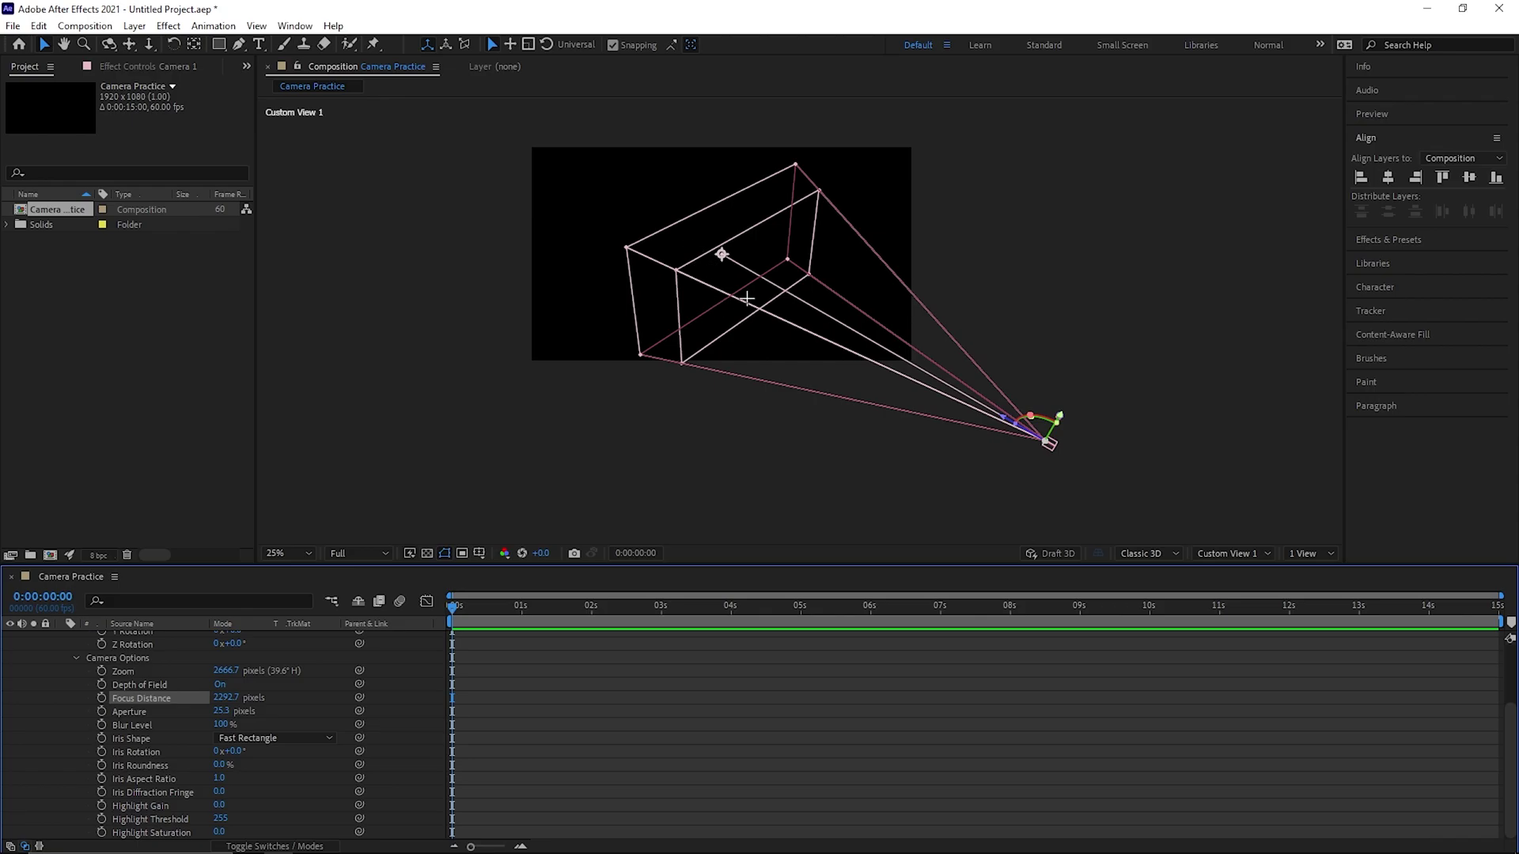
{"action": "key", "text": "ctrl+z"}
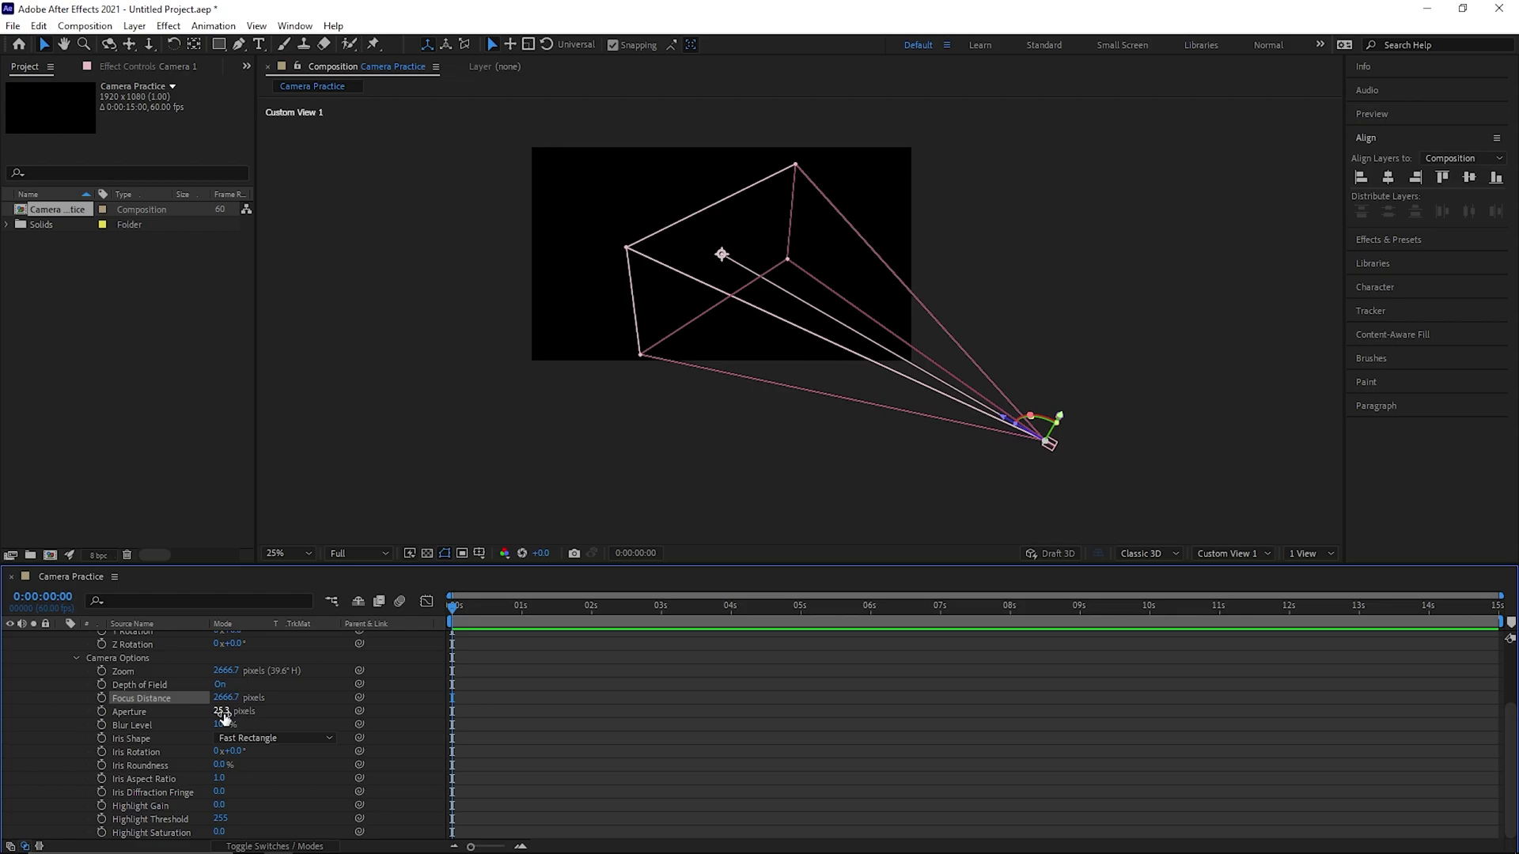
Try increasing Camera 1's Aperture to 146.3 pixels, and revert the change
{"action": "left_click_drag", "start_coordinate": [225, 718], "coordinate": [322, 712]}
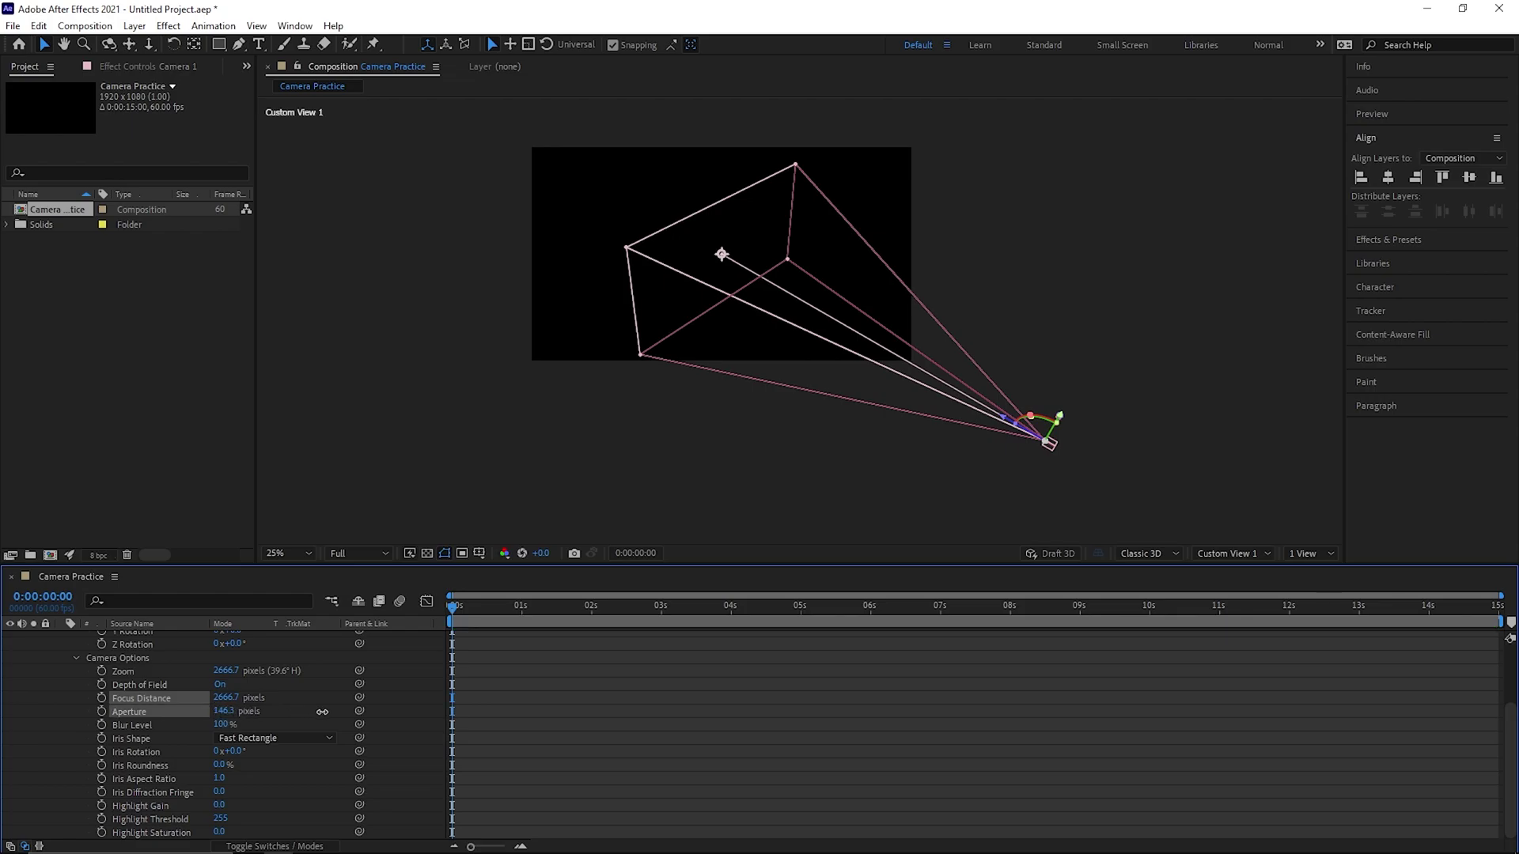
{"action": "left_click", "coordinate": [225, 712]}
{"action": "type", "text": "258"}
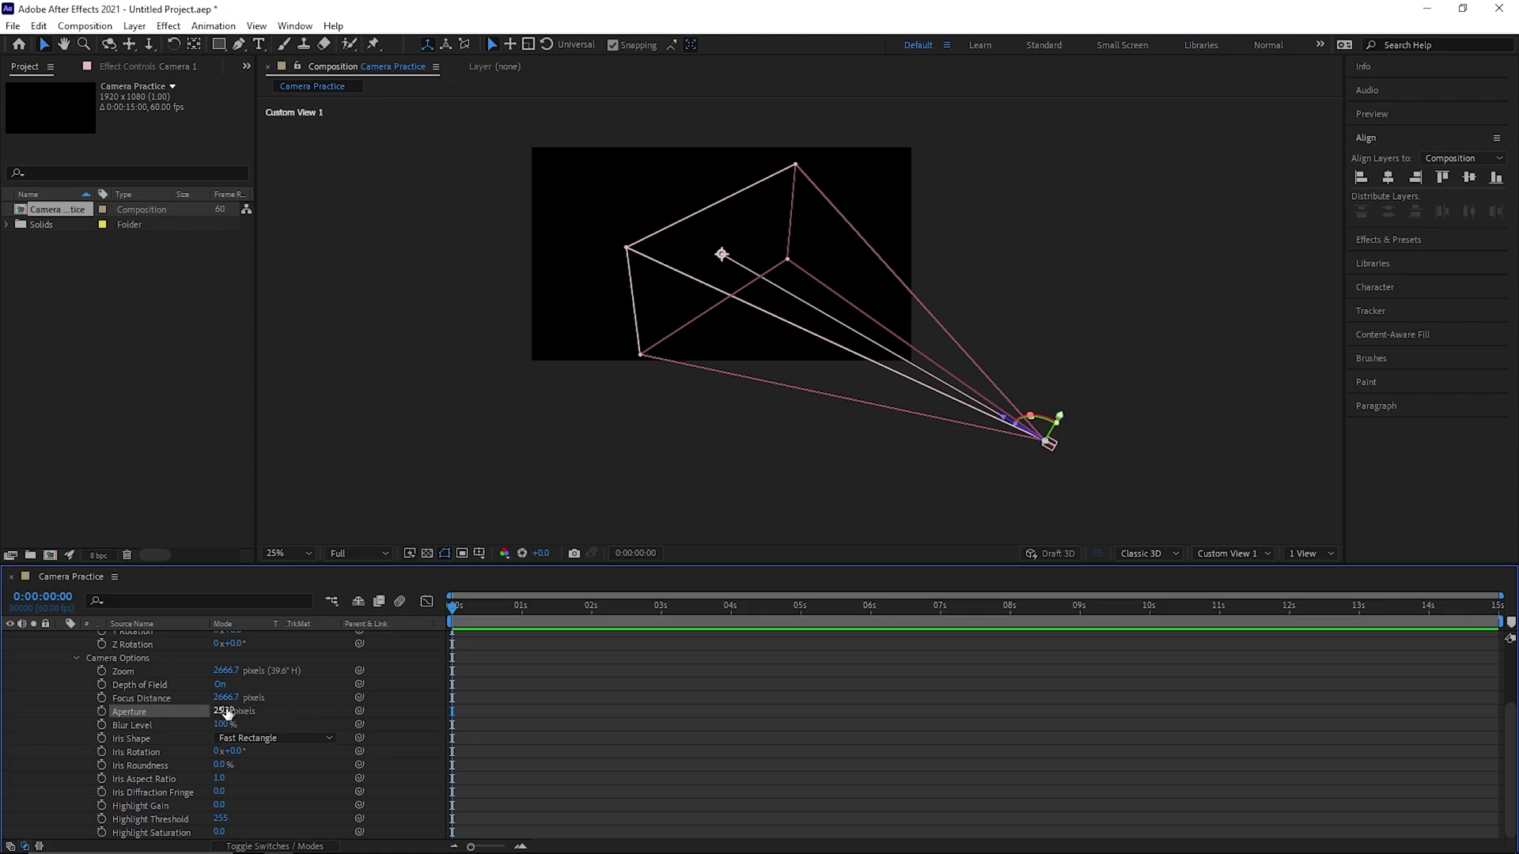
Try another change to Camera 1's Aperture, and reset the property to its default
{"action": "key", "text": "Return"}
{"action": "left_click_drag", "start_coordinate": [229, 713], "coordinate": [247, 711]}
{"action": "right_click", "coordinate": [260, 712]}
{"action": "left_click", "coordinate": [277, 624]}
Highlight Camera 1's properties from Iris Rotation to Highlight Saturation, and clear the selection before collapsing the layer
{"action": "left_click", "coordinate": [152, 751]}
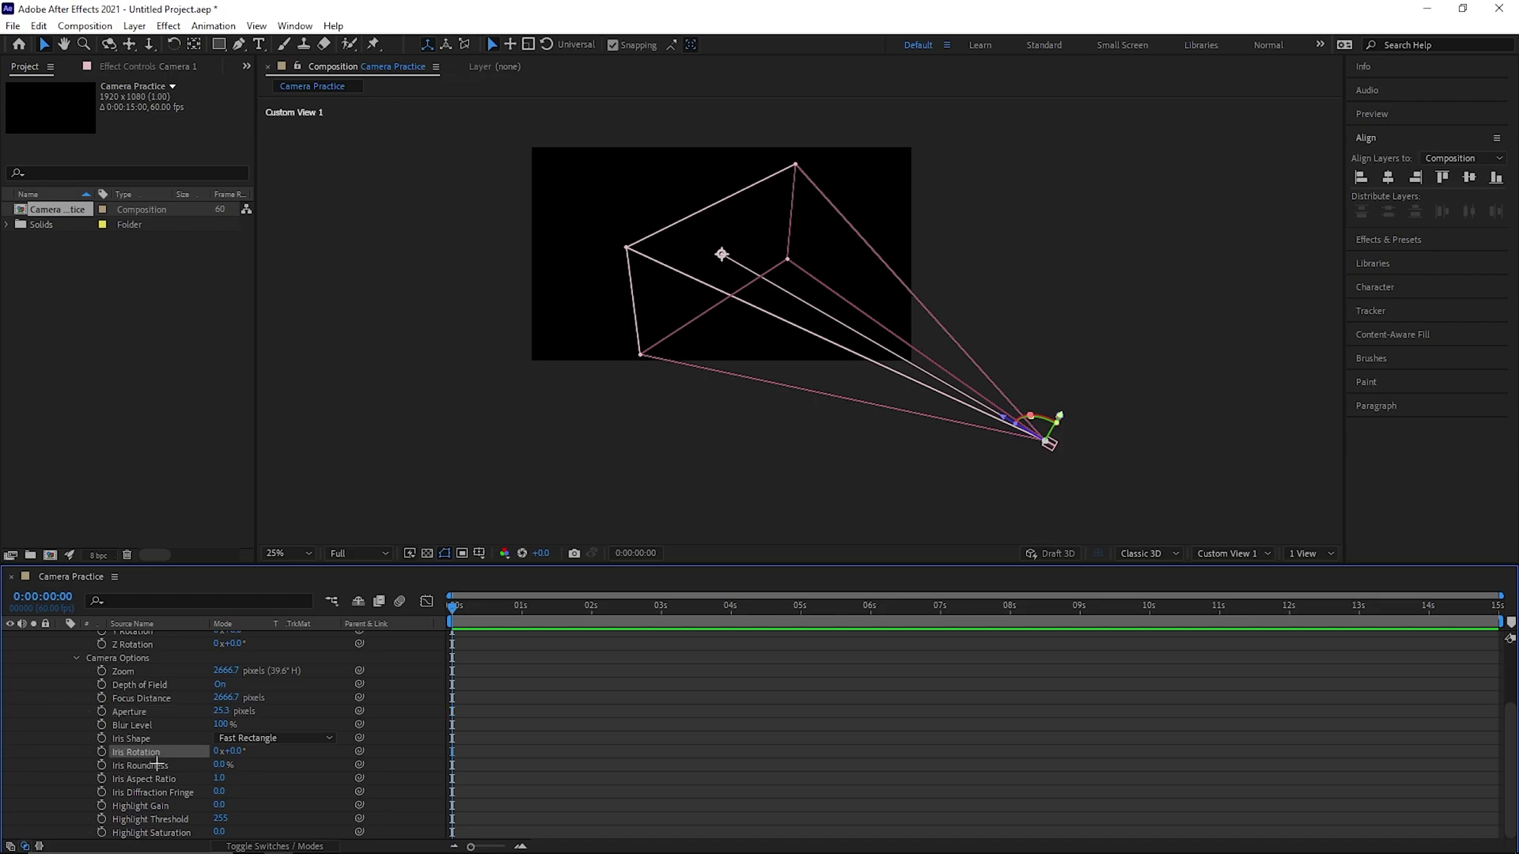
{"action": "left_click", "coordinate": [172, 832], "text": "shift"}
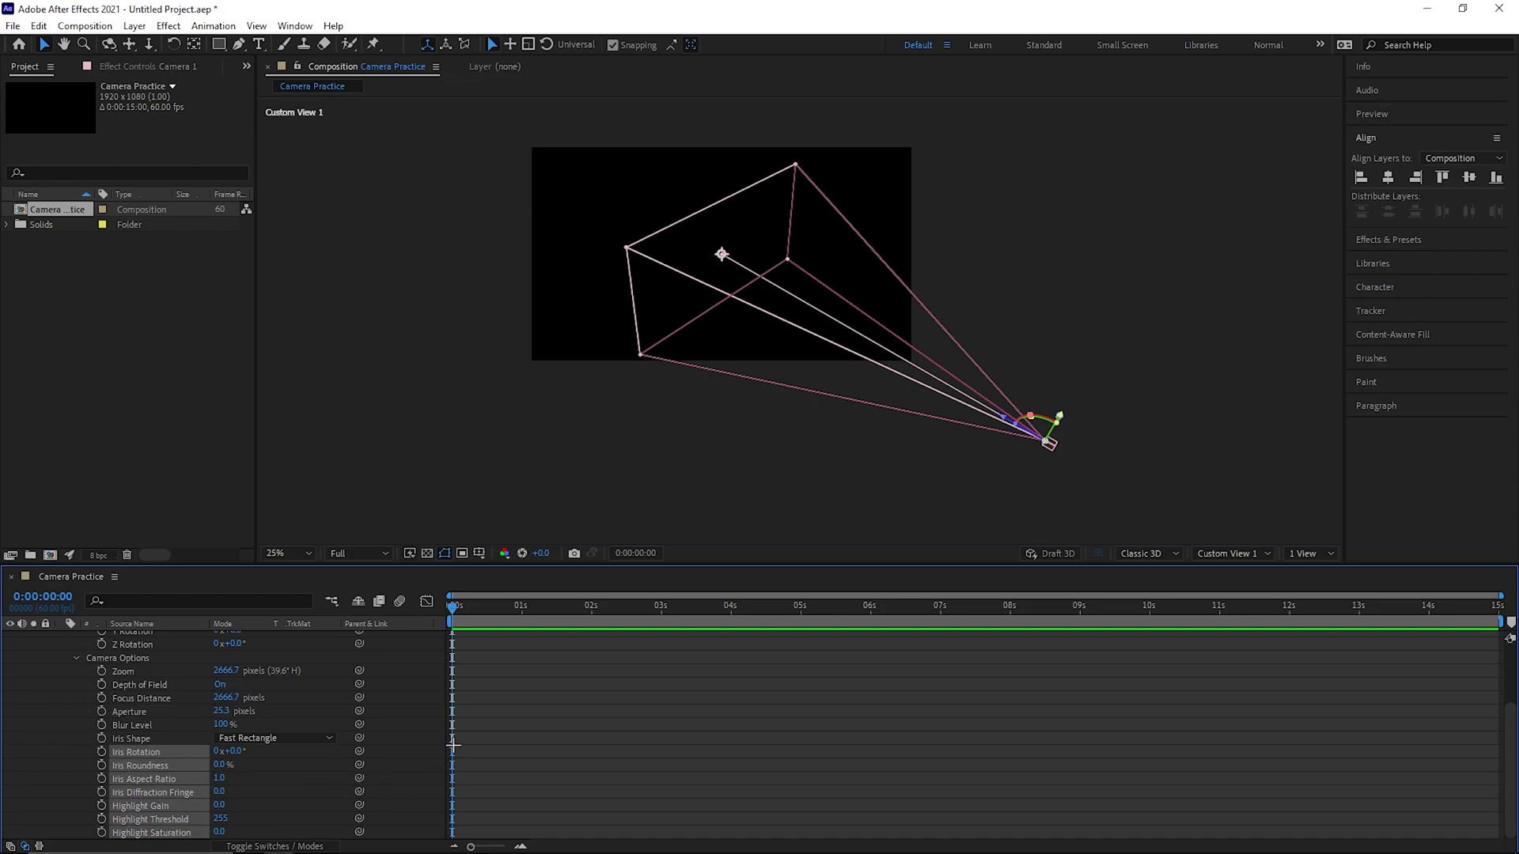
{"action": "left_click", "coordinate": [477, 750]}
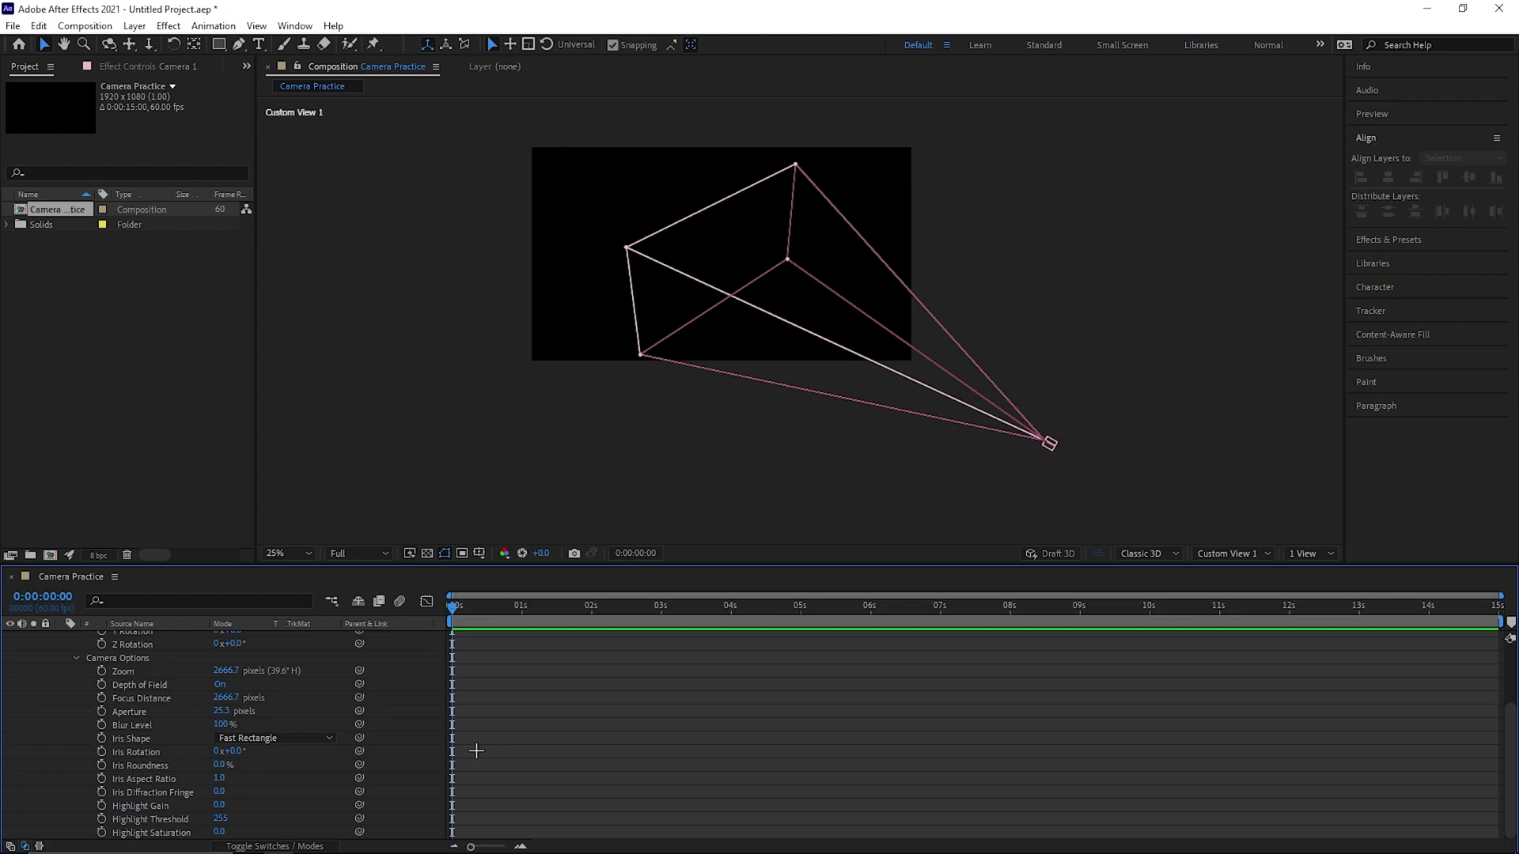
{"action": "key", "text": "ctrl+z"}
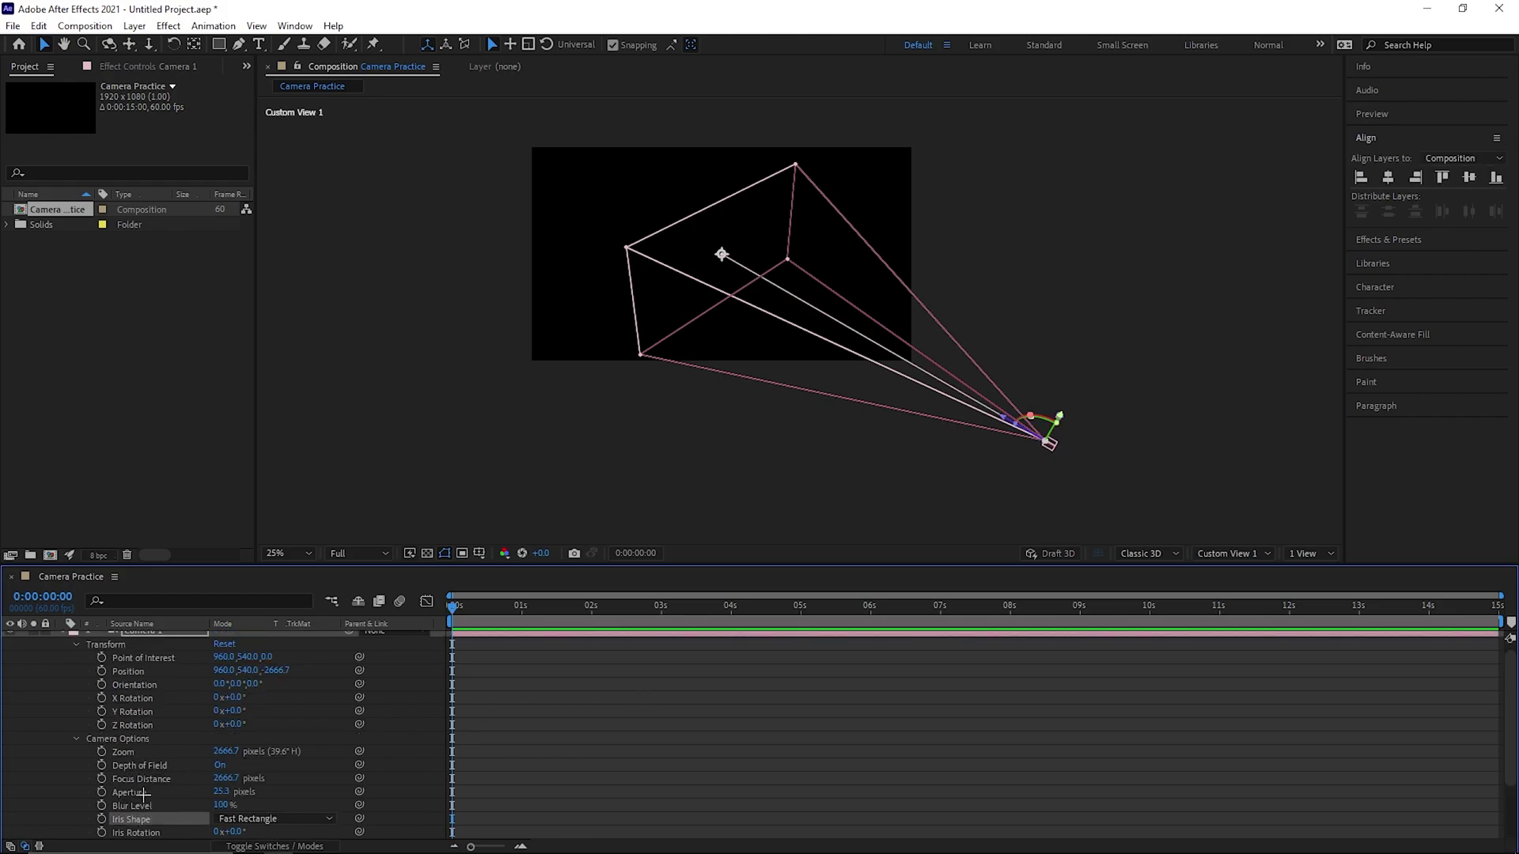
{"action": "scroll", "coordinate": [150, 687], "scroll_direction": "up", "scroll_amount": 1}
{"action": "left_click", "coordinate": [62, 639]}
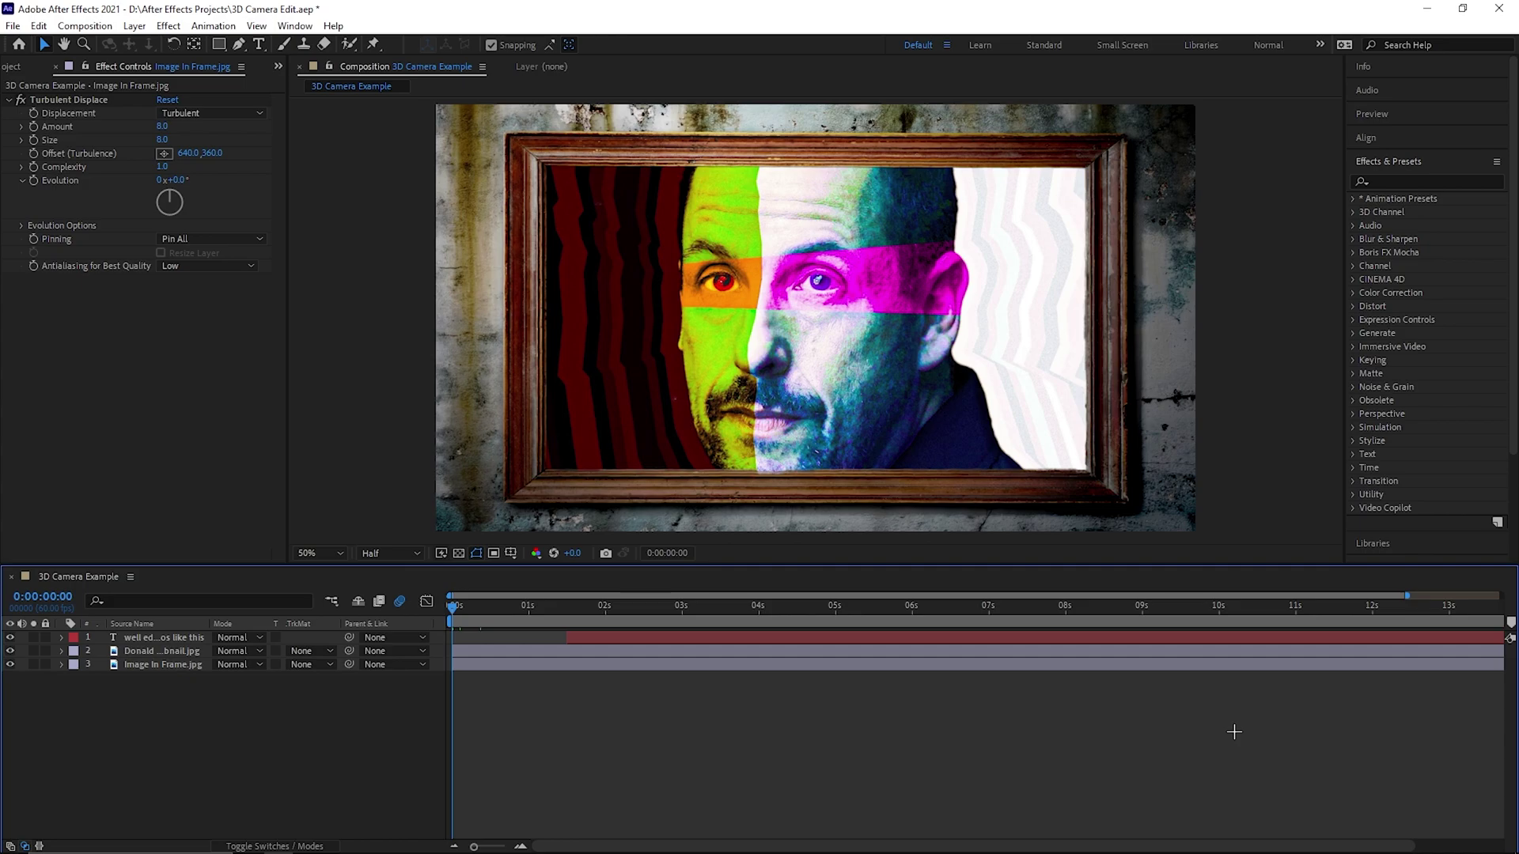
Play the 3D Camera Example composition to 0:00:03:42, and add a two-node camera with the 50mm preset
{"action": "key", "text": "space"}
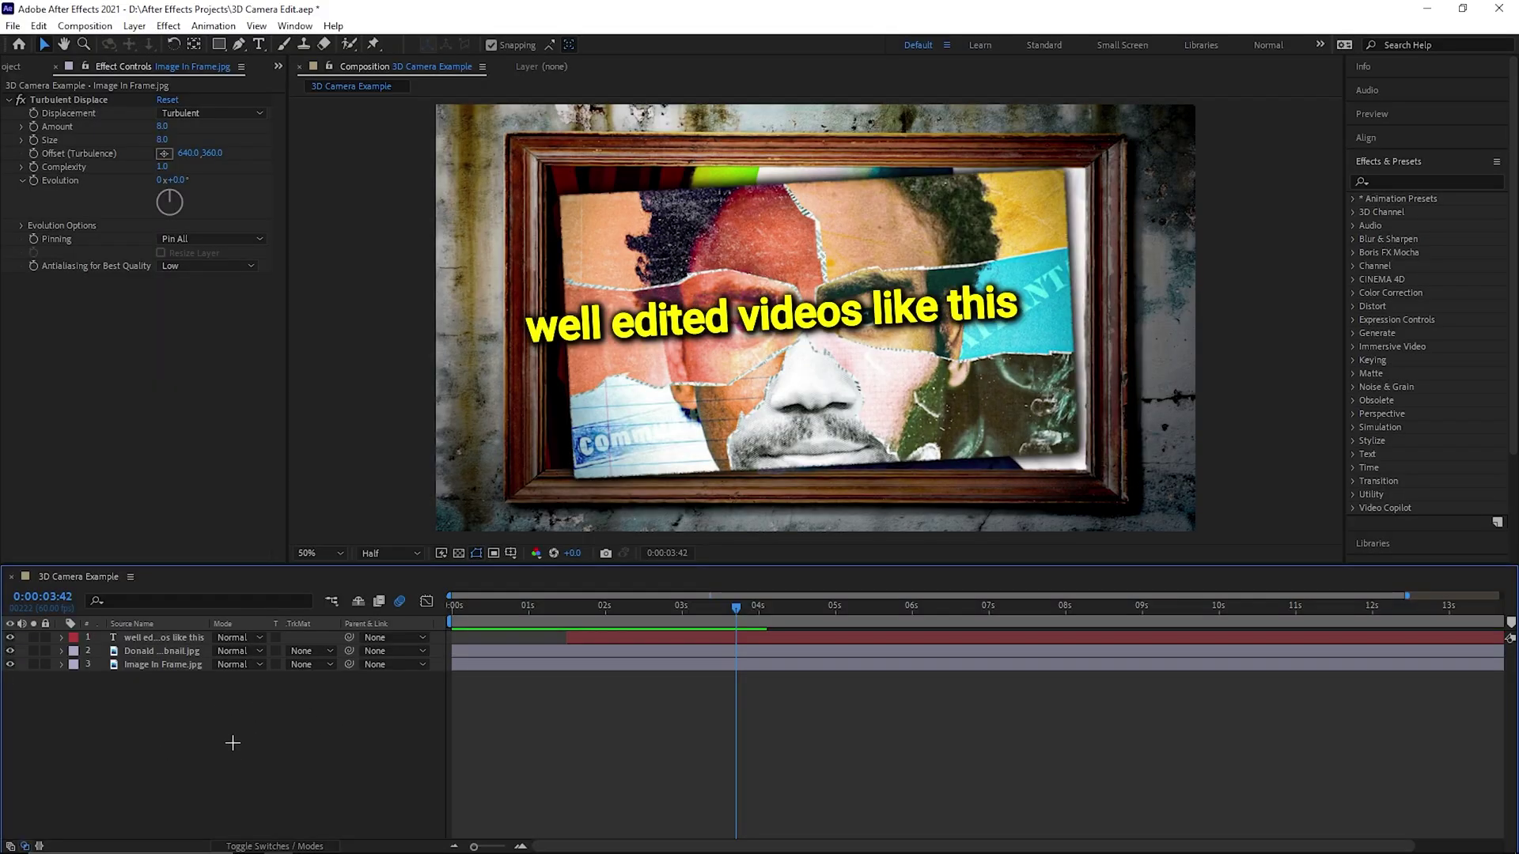
{"action": "right_click", "coordinate": [233, 743]}
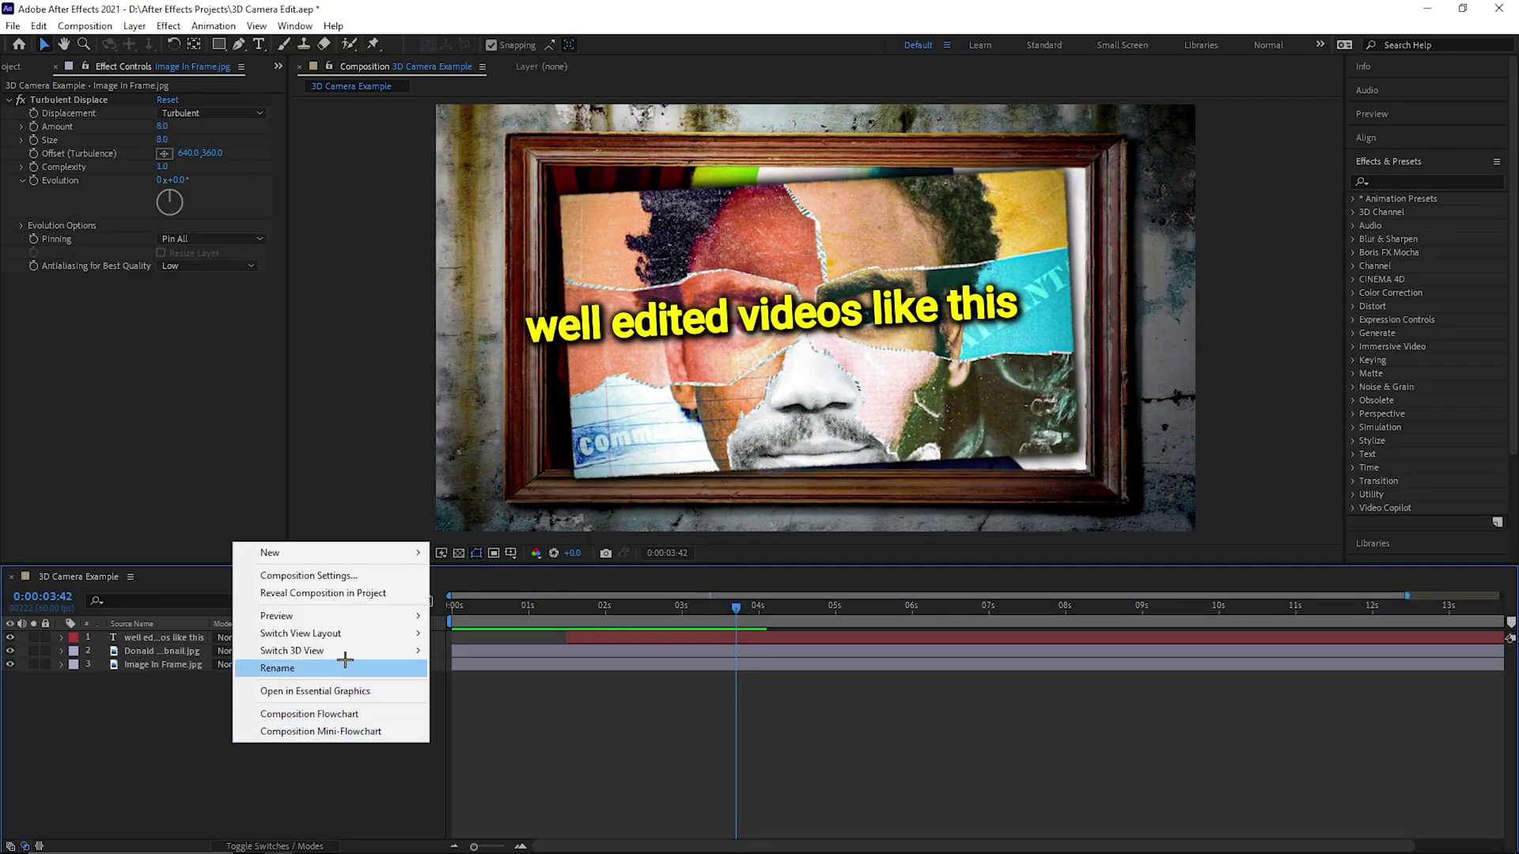
{"action": "mouse_move", "coordinate": [345, 551]}
{"action": "left_click", "coordinate": [513, 627]}
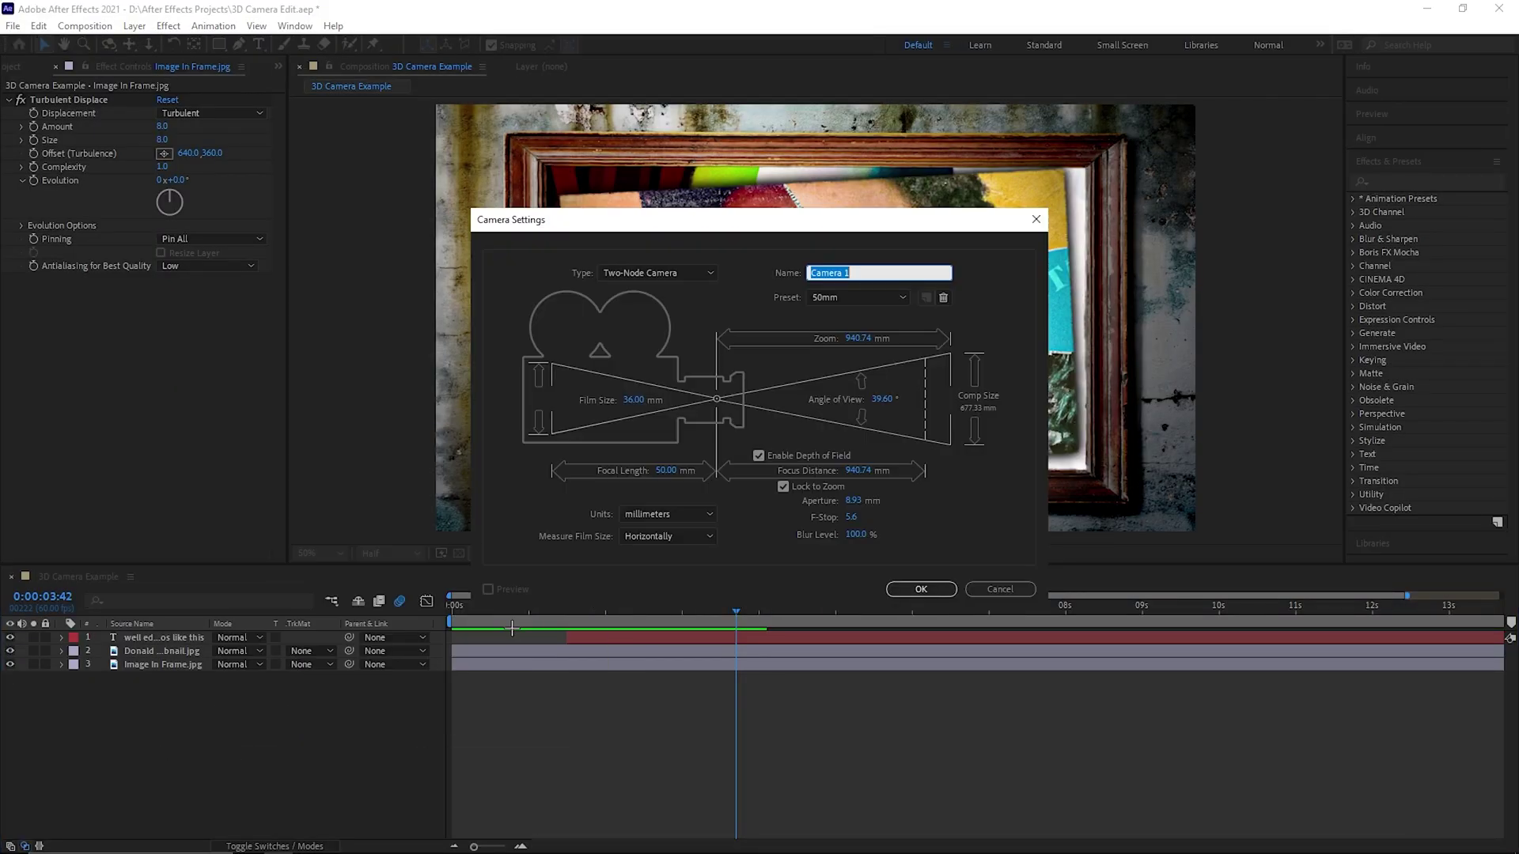
{"action": "left_click", "coordinate": [637, 273]}
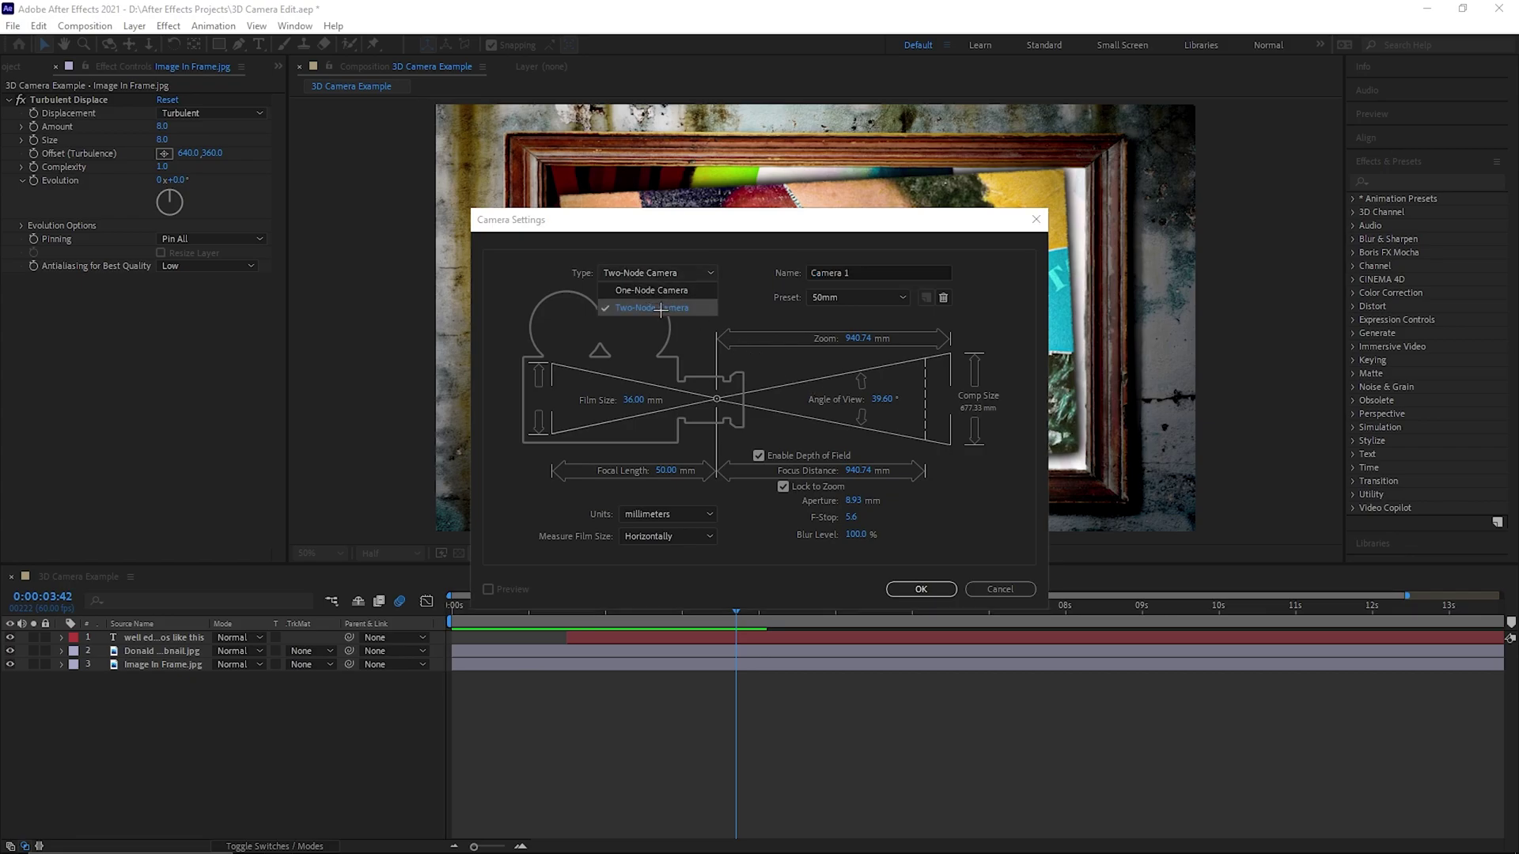
{"action": "left_click", "coordinate": [661, 309]}
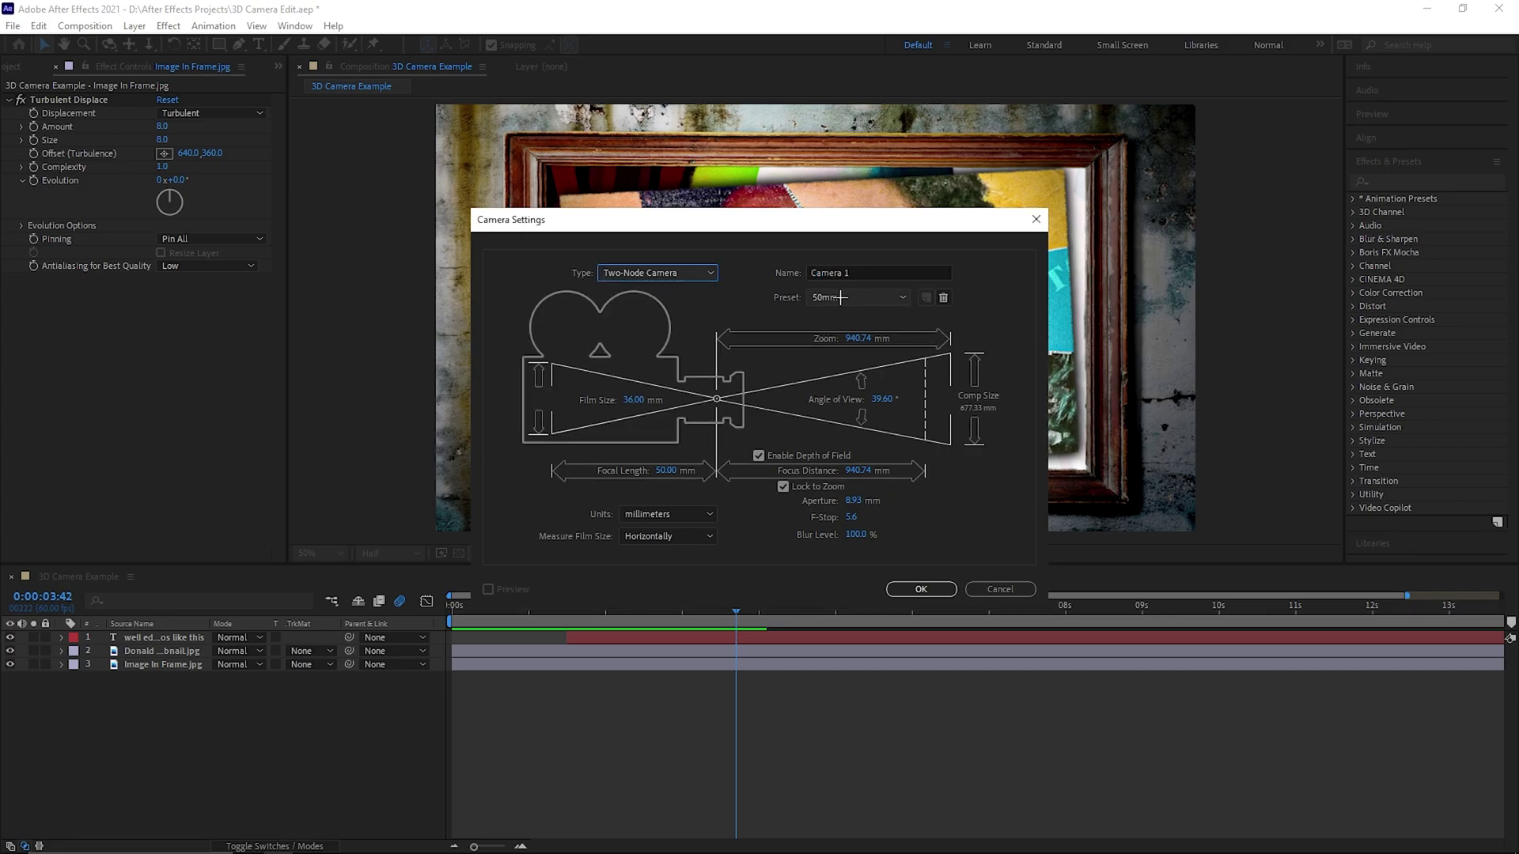
{"action": "left_click", "coordinate": [921, 591]}
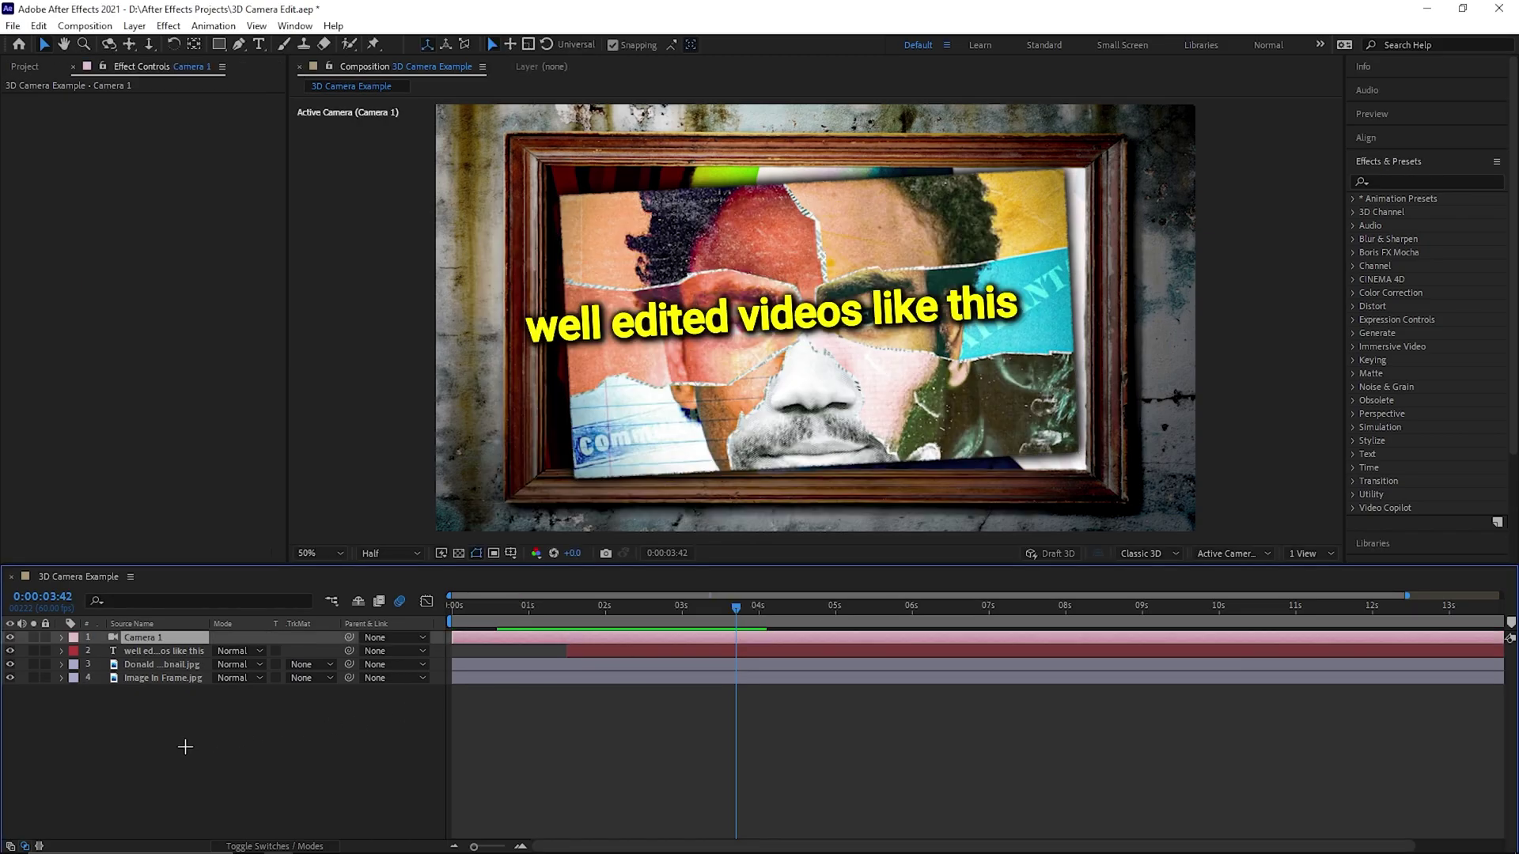
Move Camera 1 below the other layers, and make the text and both image layers 3D
{"action": "left_click", "coordinate": [162, 664]}
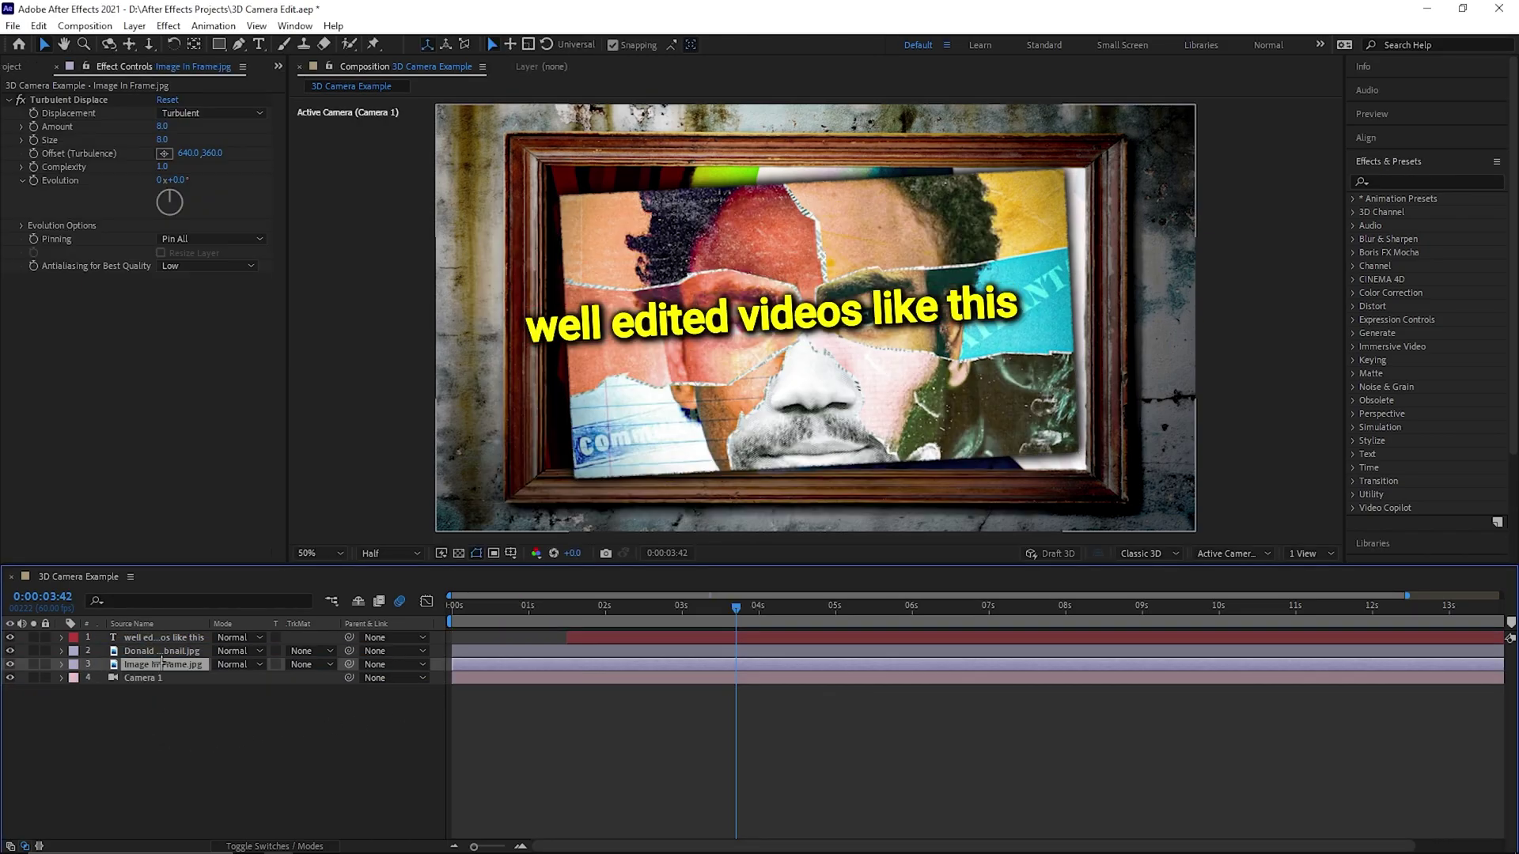
{"action": "left_click", "coordinate": [167, 637], "text": "shift"}
{"action": "right_click", "coordinate": [167, 638]}
{"action": "left_click", "coordinate": [284, 306]}
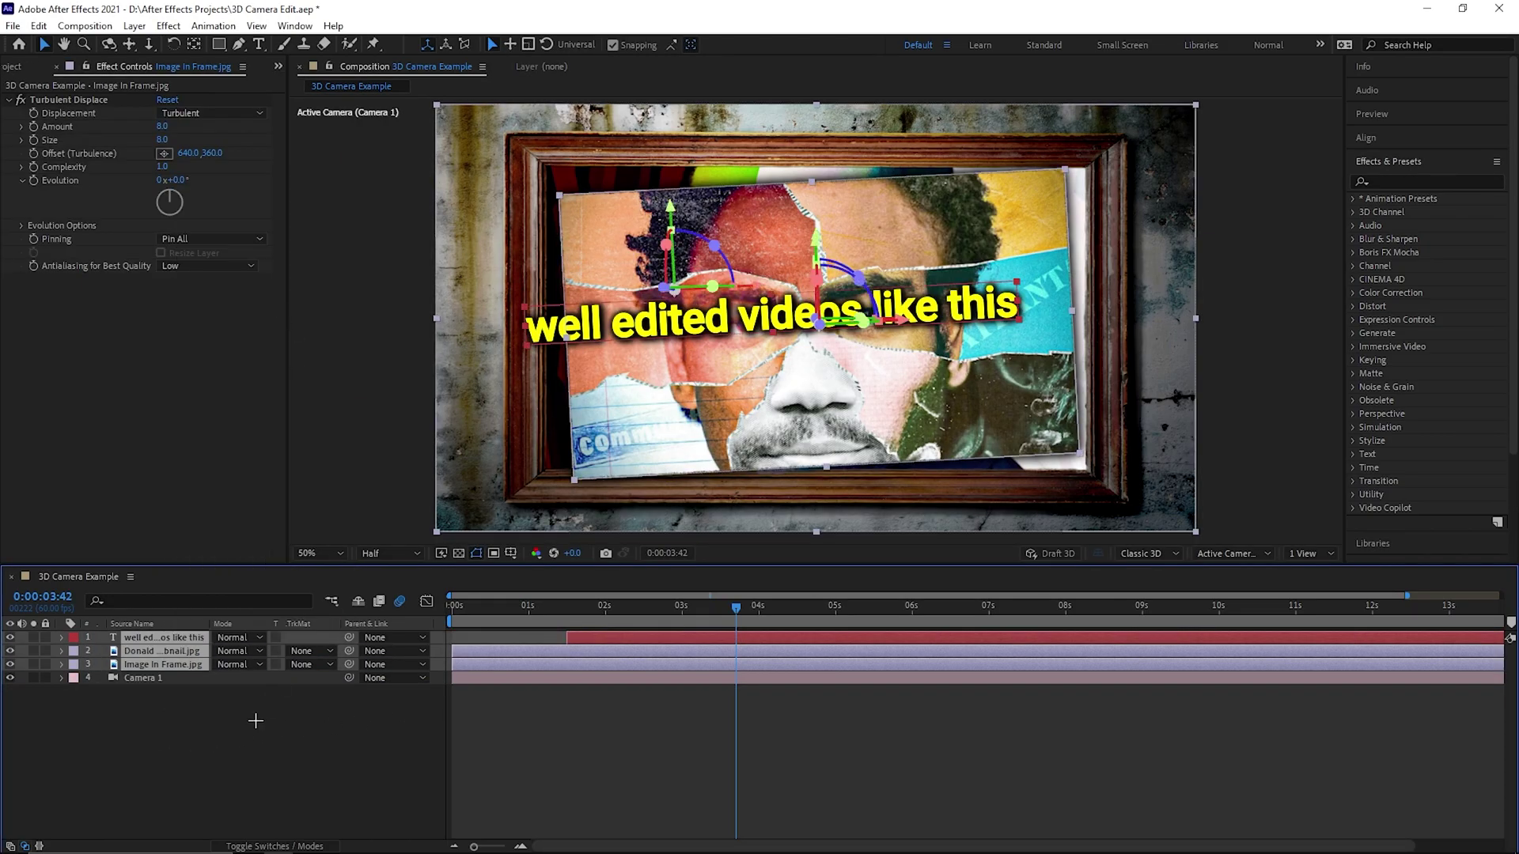
{"action": "left_click", "coordinate": [255, 720]}
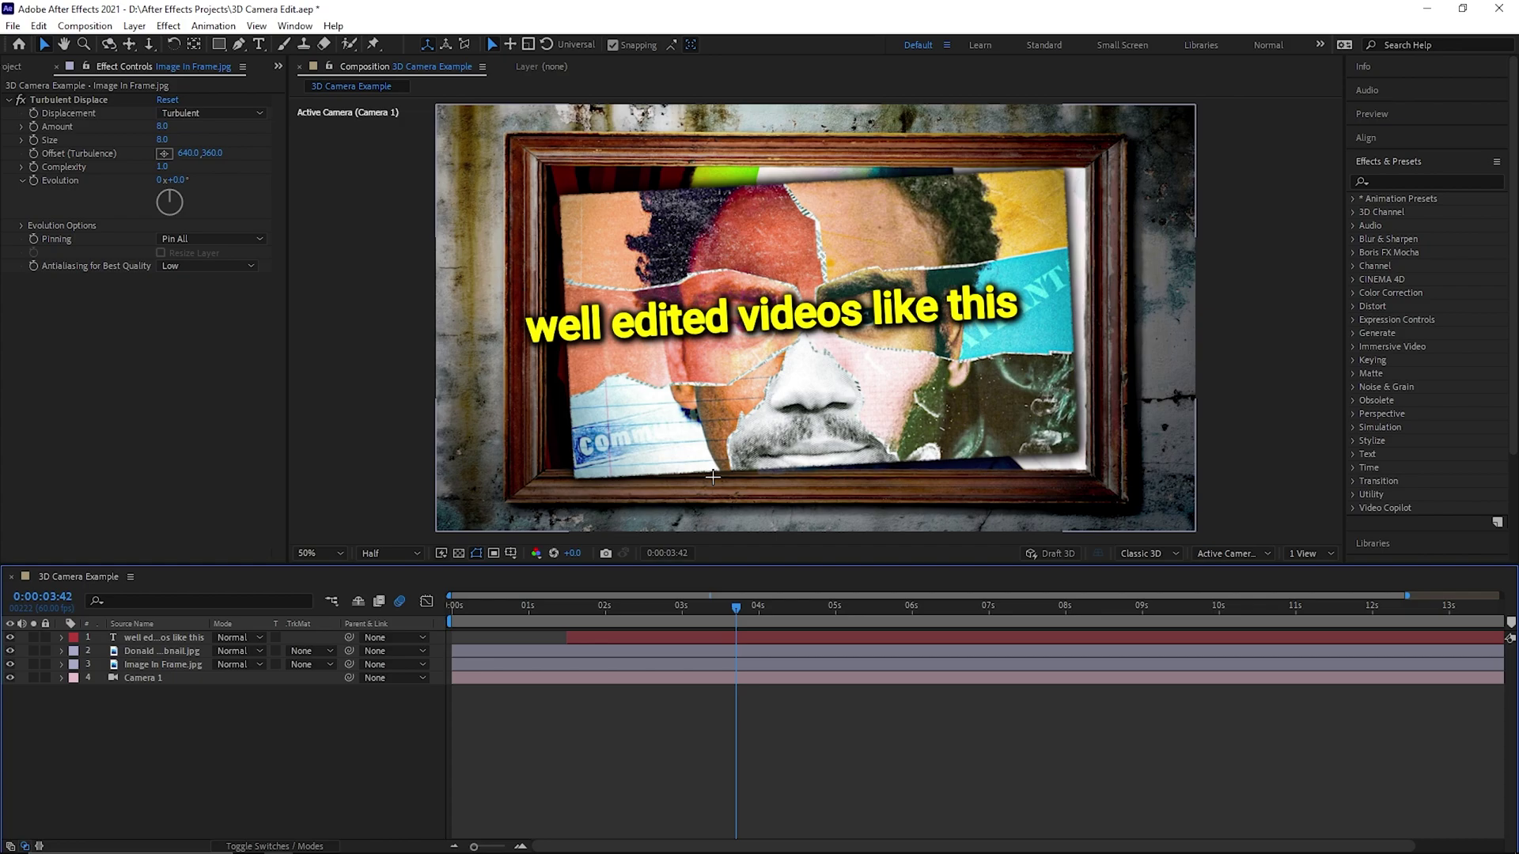
Inspect the layers from the Right view with the text layer's Transform properties expanded, and return to the Active Camera view
{"action": "left_click", "coordinate": [1264, 553]}
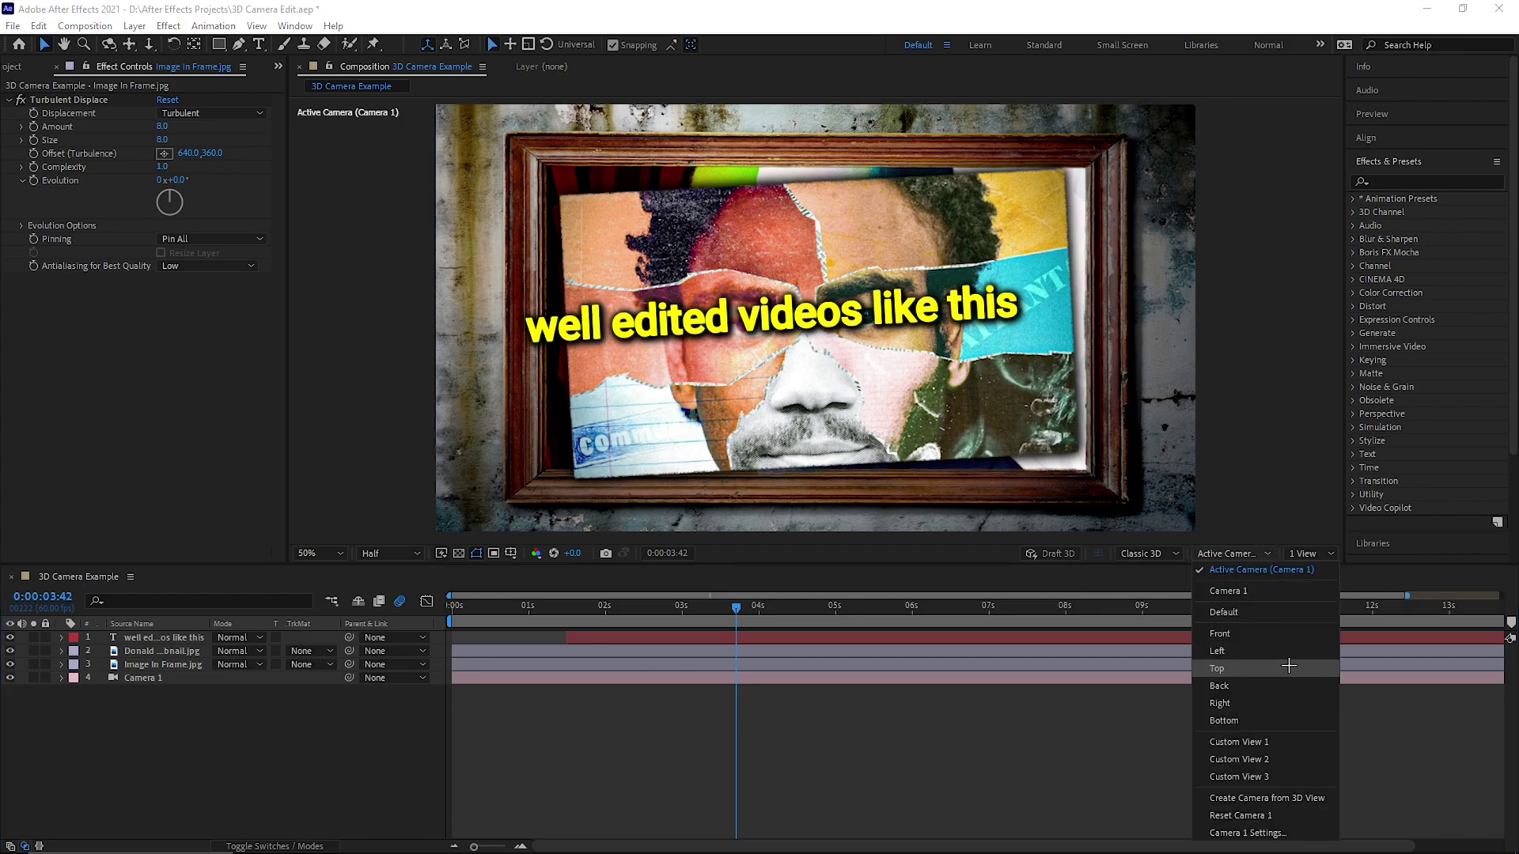
{"action": "left_click", "coordinate": [1219, 703]}
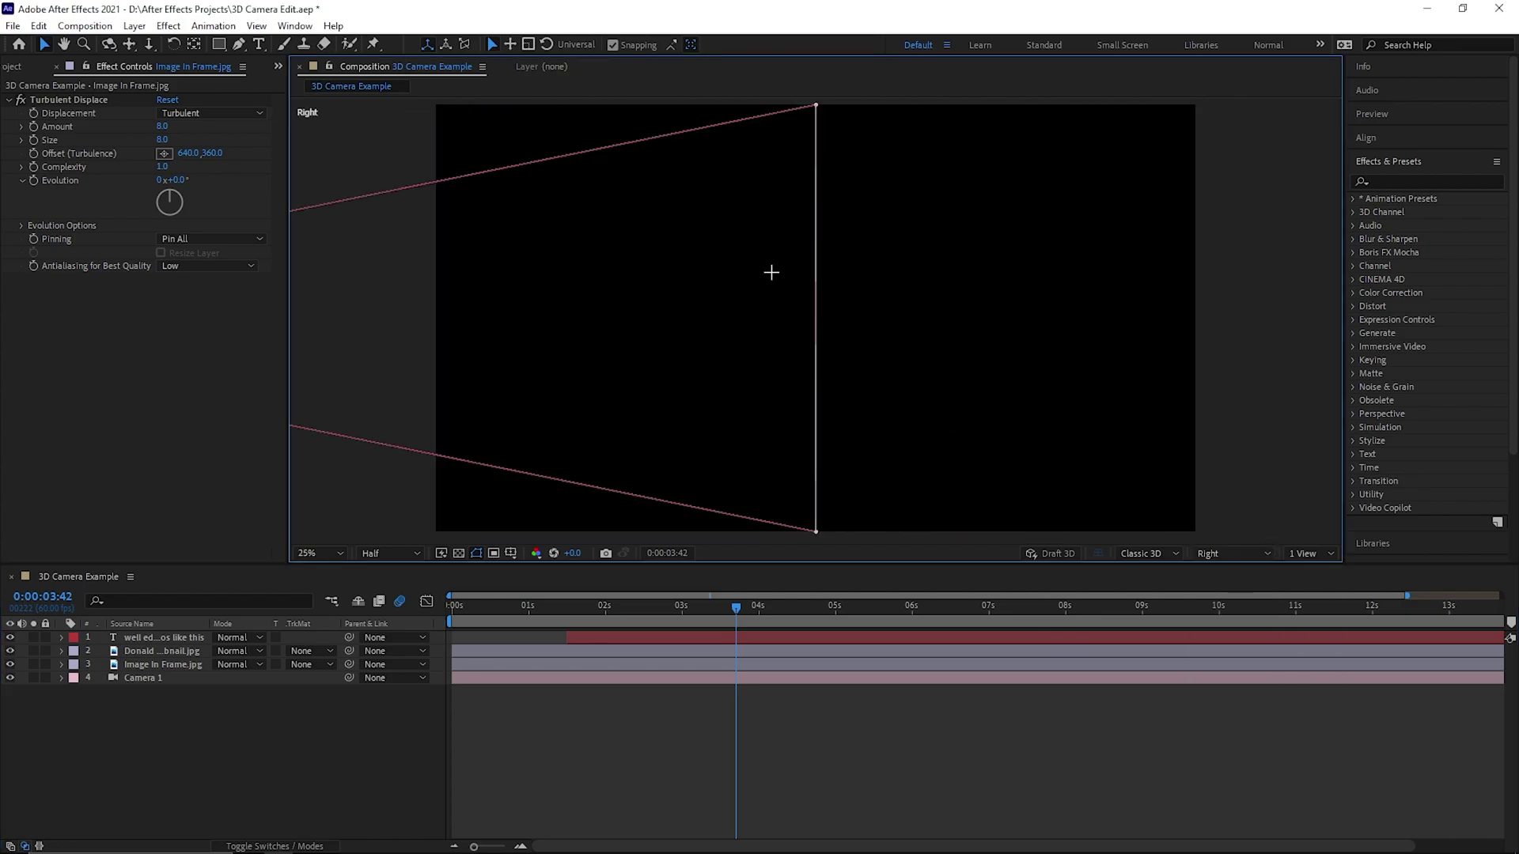
{"action": "key", "text": "comma"}
{"action": "key", "text": "period"}
{"action": "key", "text": "period"}
{"action": "left_click", "coordinate": [61, 638]}
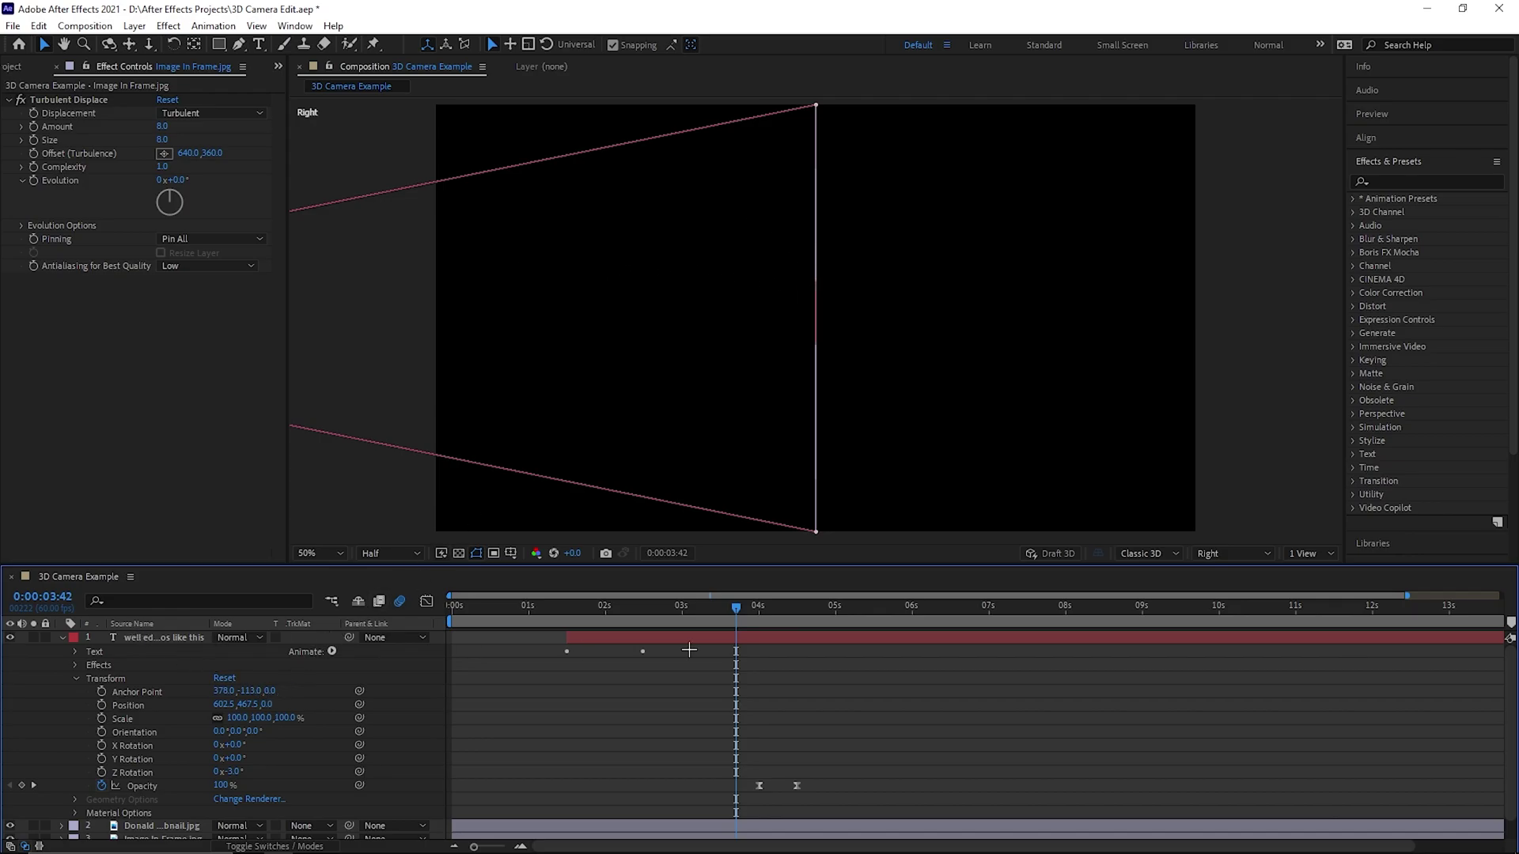
{"action": "left_click", "coordinate": [1234, 553]}
{"action": "left_click", "coordinate": [1226, 598]}
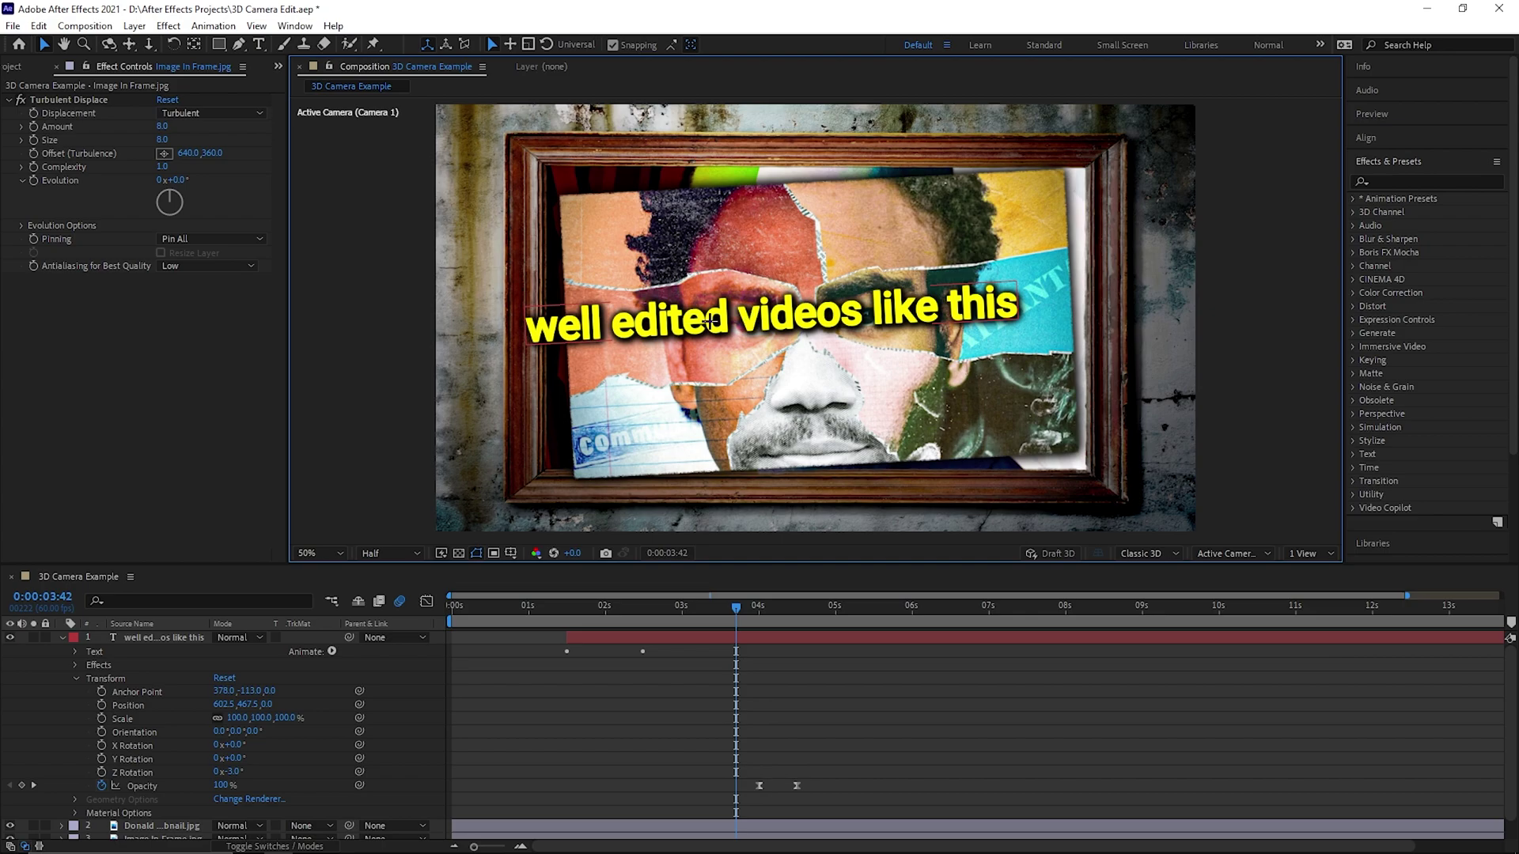
In the Right view, set the text layer's Z anchor point to 336
{"action": "left_click", "coordinate": [1234, 553]}
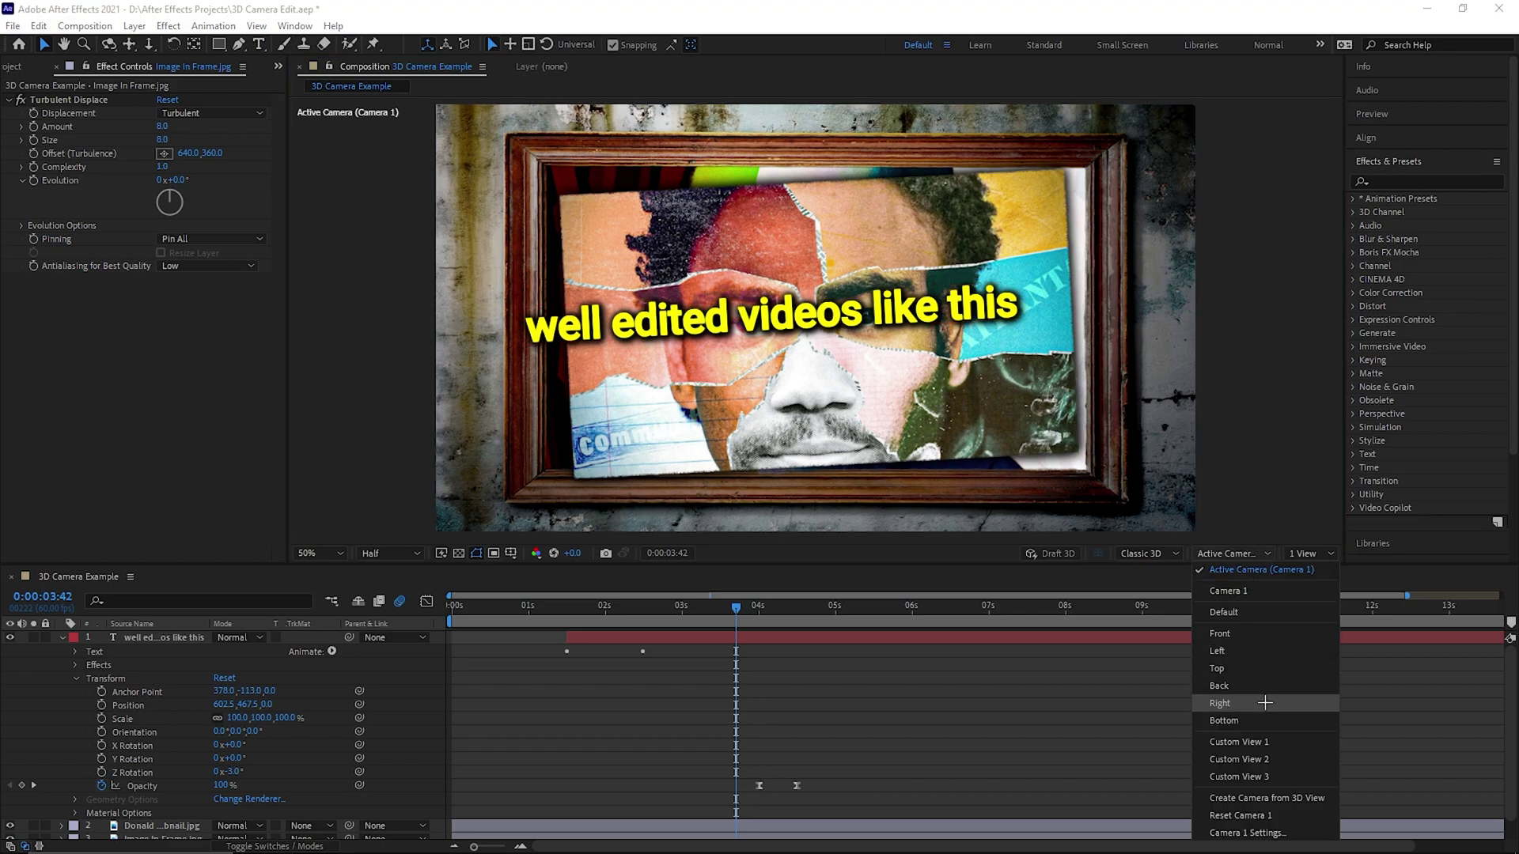
{"action": "left_click", "coordinate": [1234, 706]}
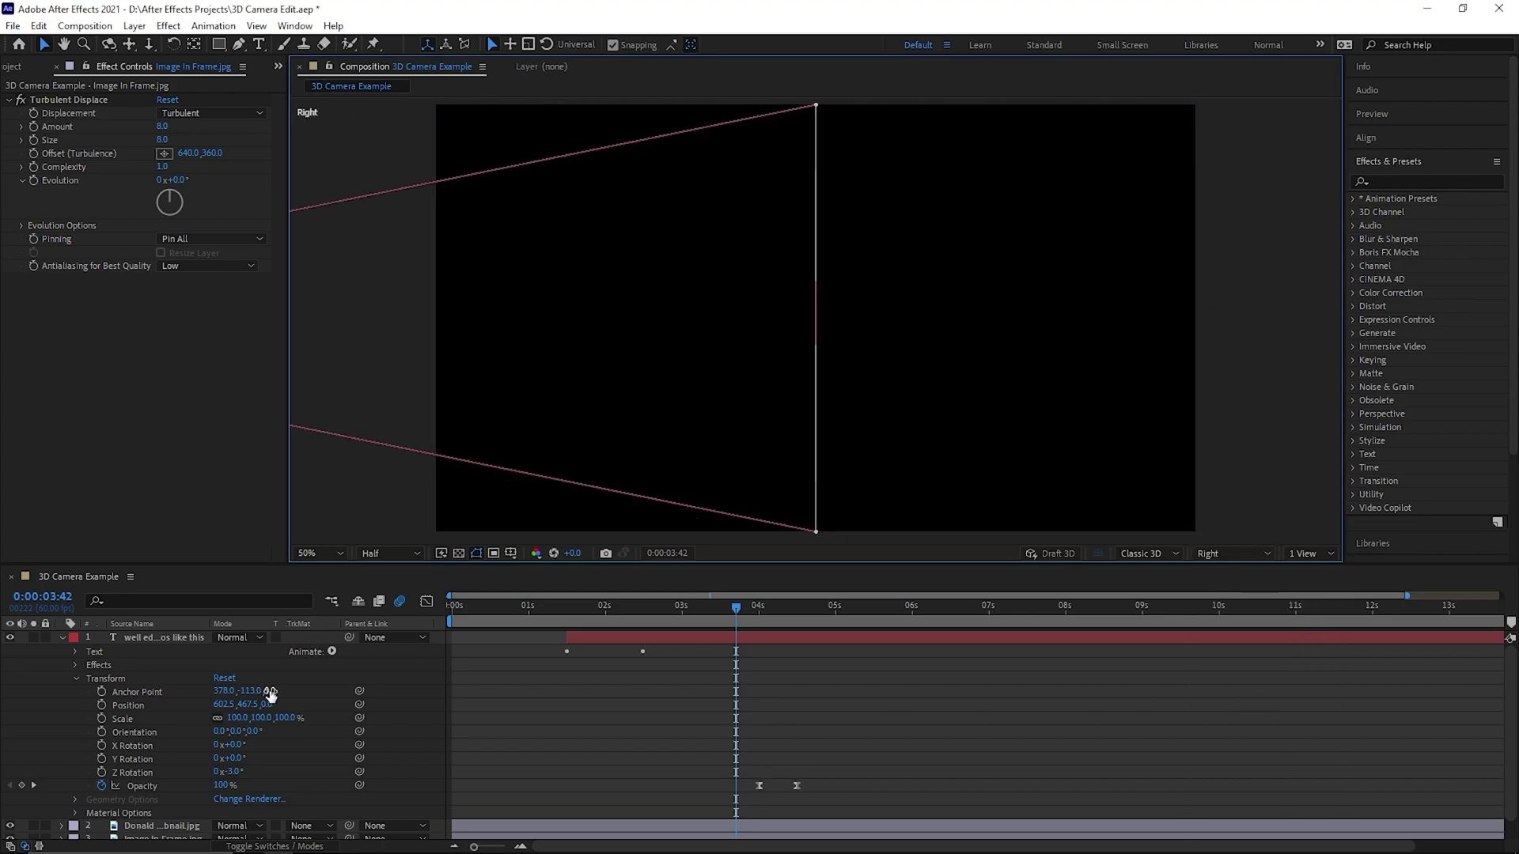
{"action": "left_click_drag", "start_coordinate": [269, 694], "coordinate": [523, 677]}
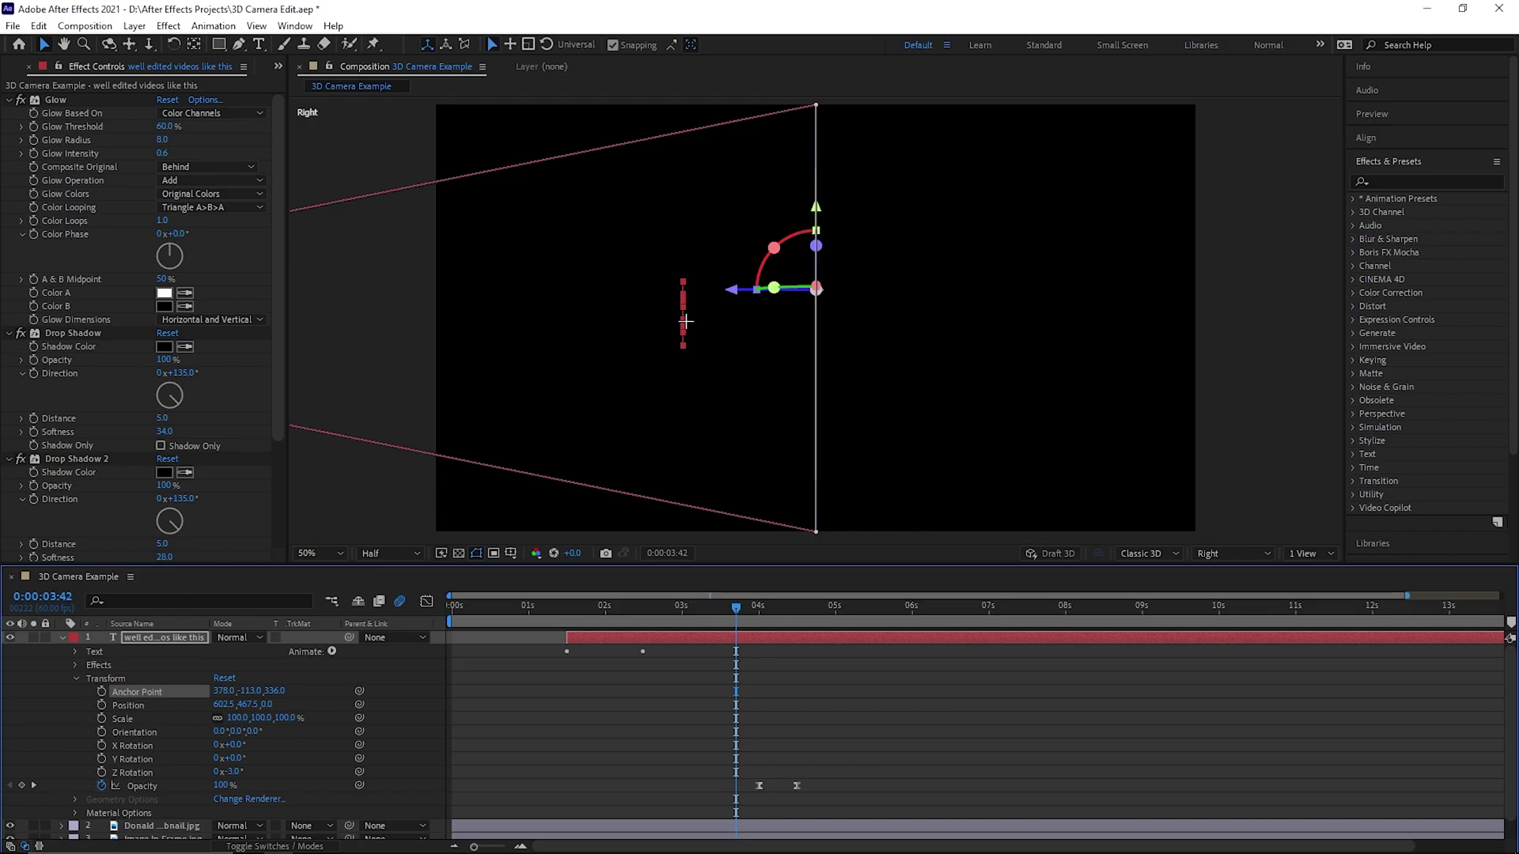
In the Active Camera view, compare the text without and with its anchor point change by undoing and redoing it
{"action": "key", "text": "F12"}
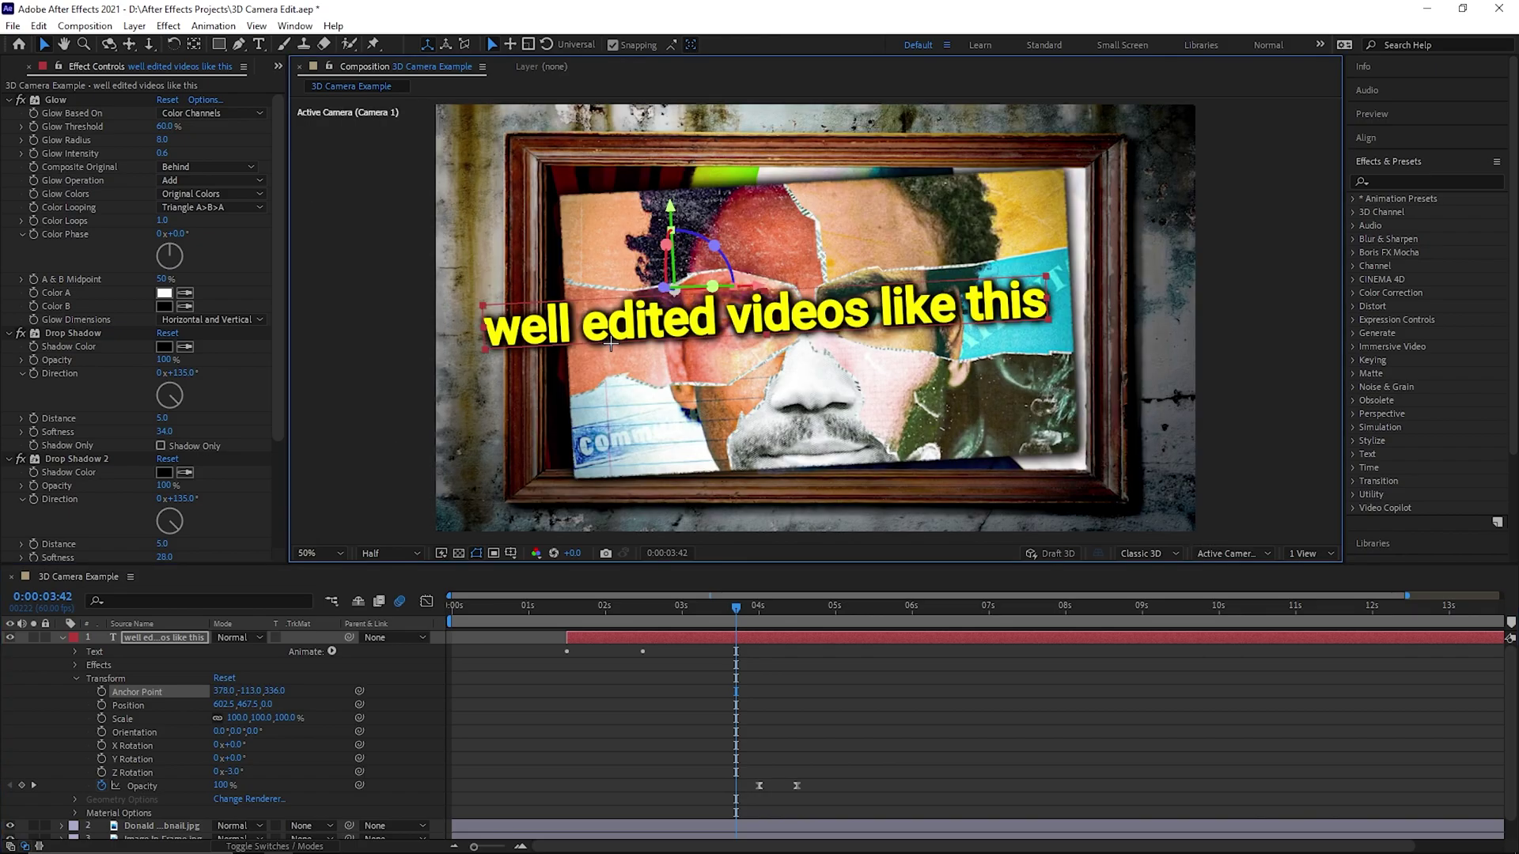
{"action": "key", "text": "ctrl+z"}
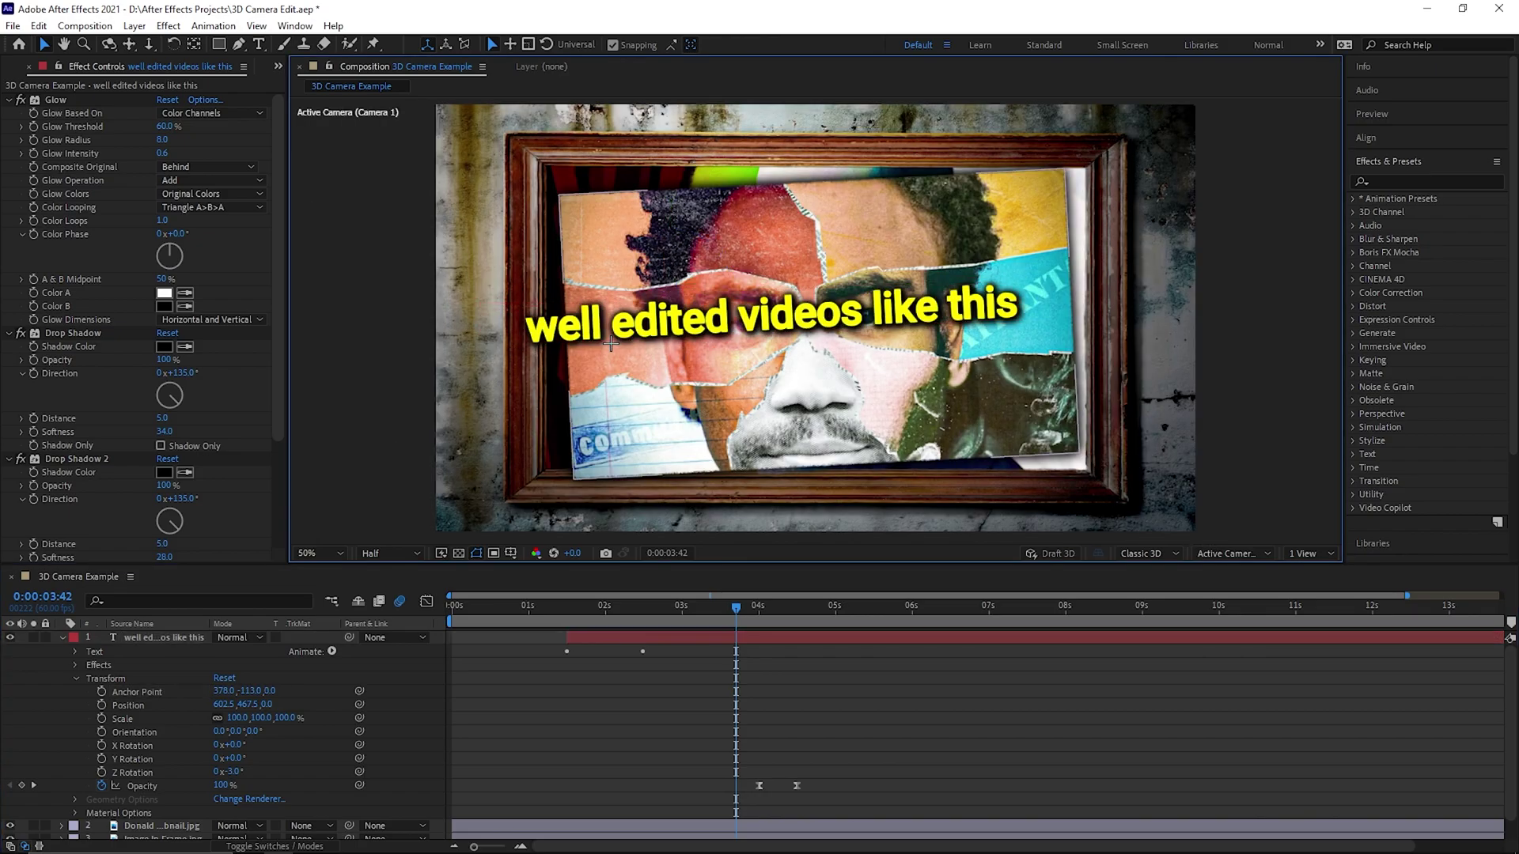
{"action": "key", "text": "ctrl+shift+z"}
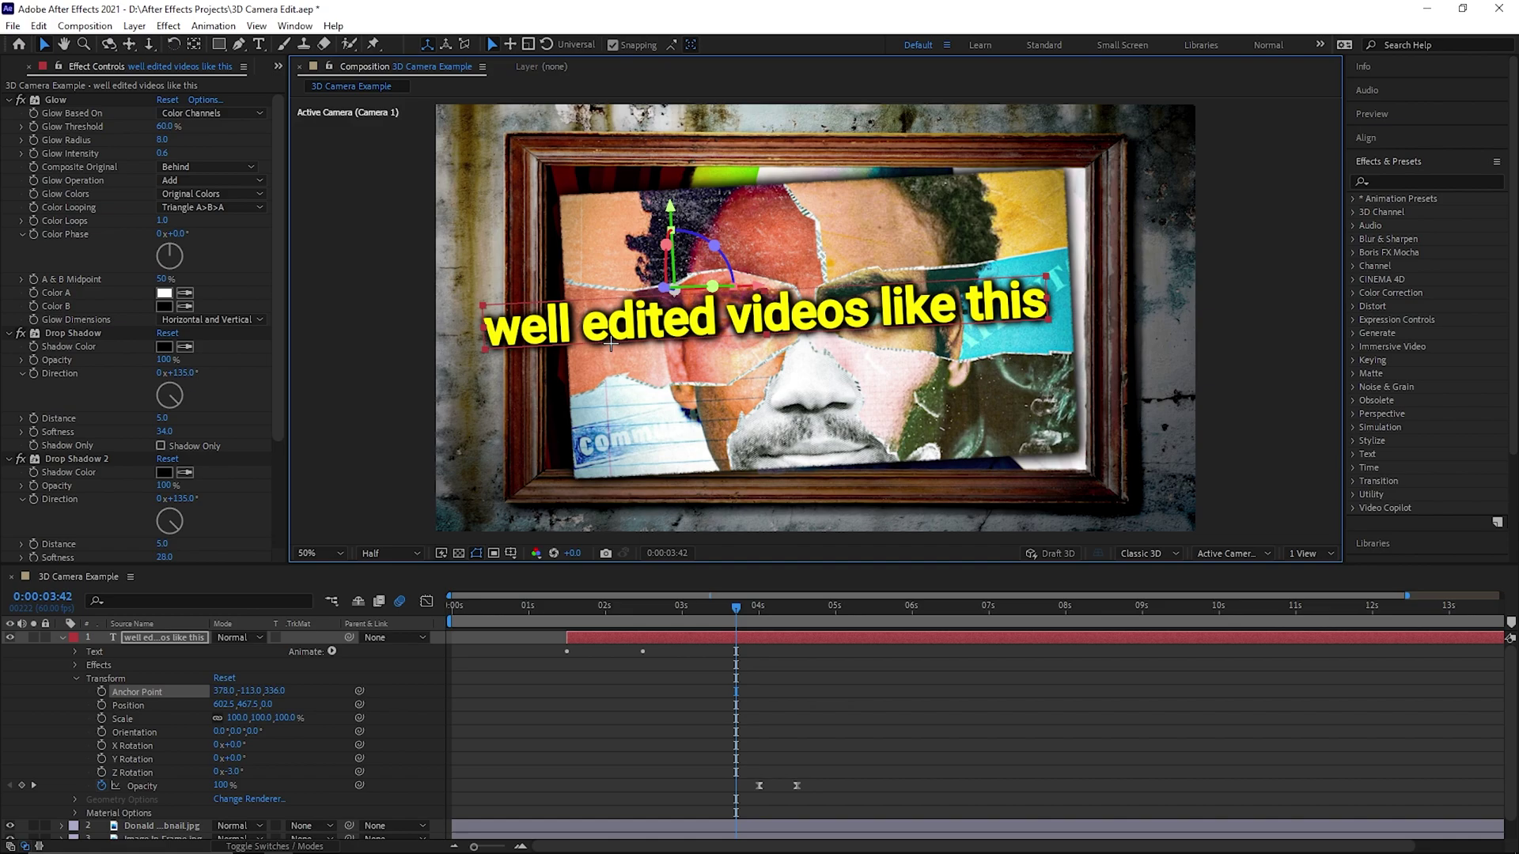
Check the text layer's depth in the Right view, collapse its properties, and return to the Active Camera view
{"action": "left_click", "coordinate": [1230, 553]}
{"action": "left_click", "coordinate": [1260, 697]}
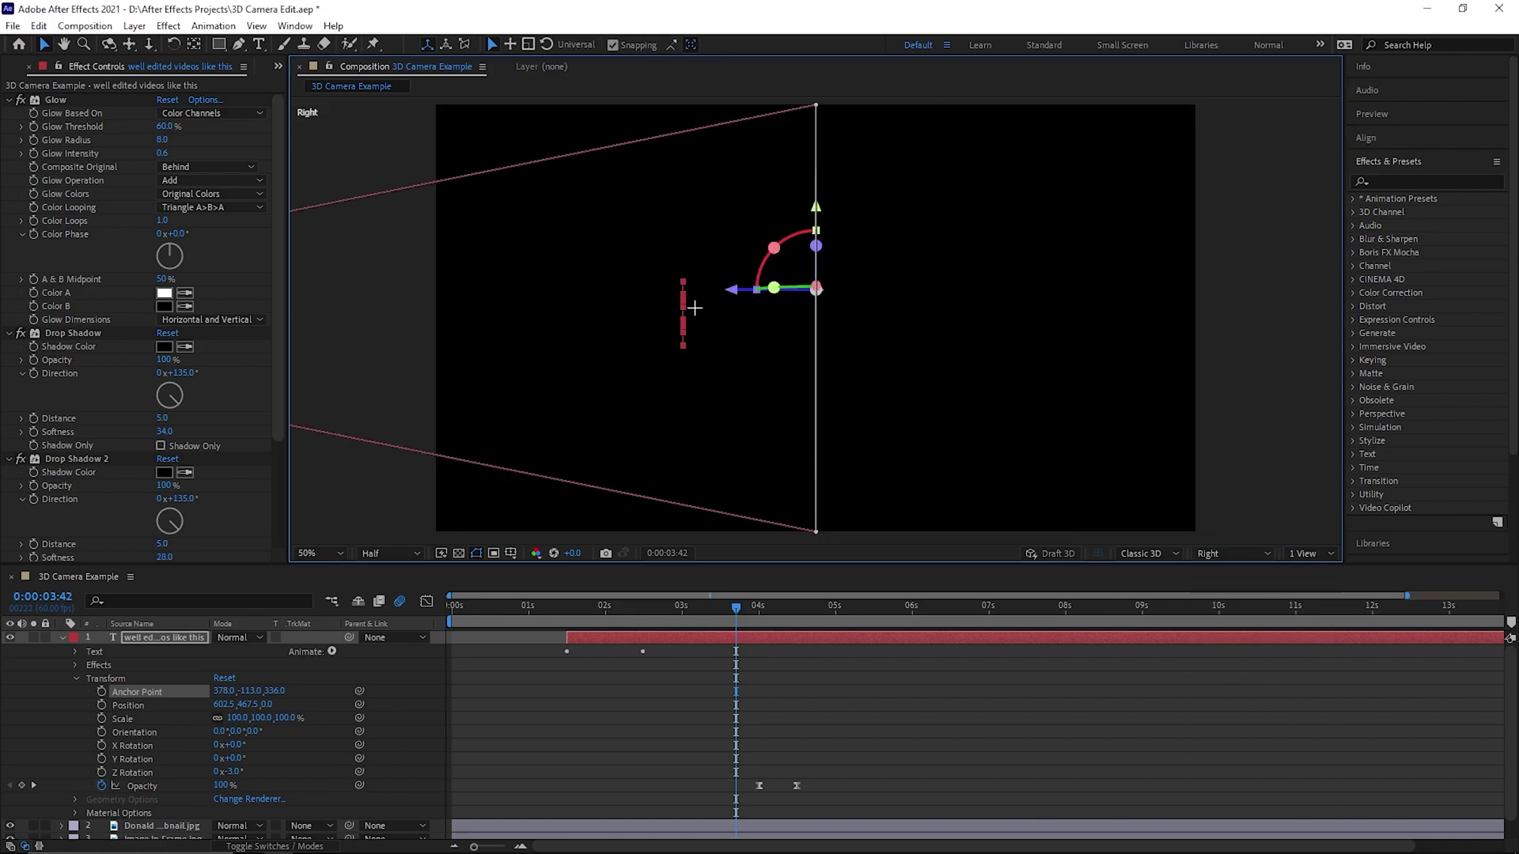
{"action": "left_click", "coordinate": [61, 638]}
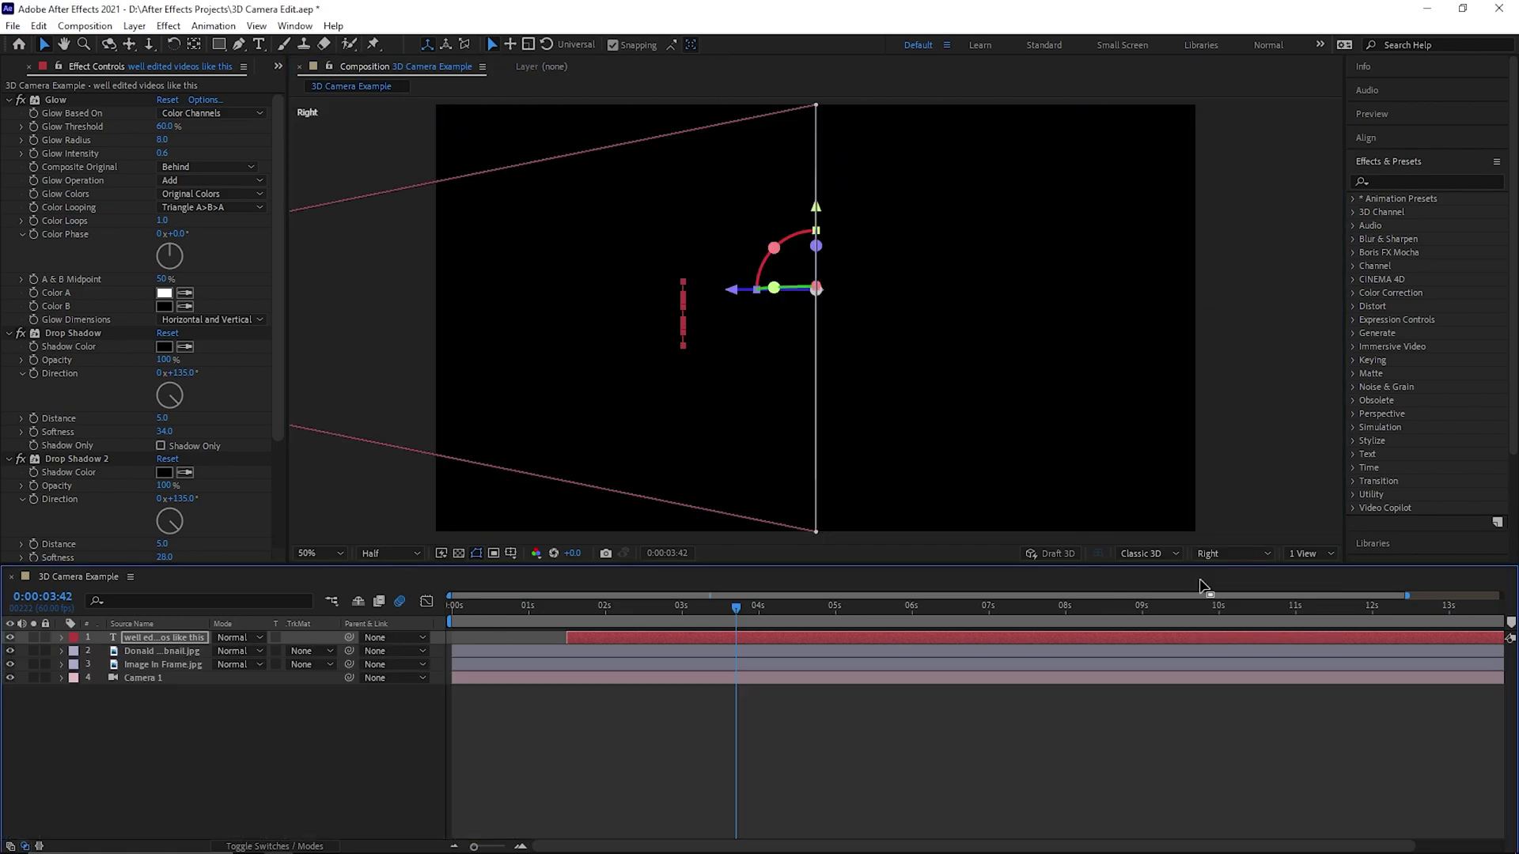
{"action": "left_click", "coordinate": [1252, 551]}
{"action": "left_click", "coordinate": [1261, 570]}
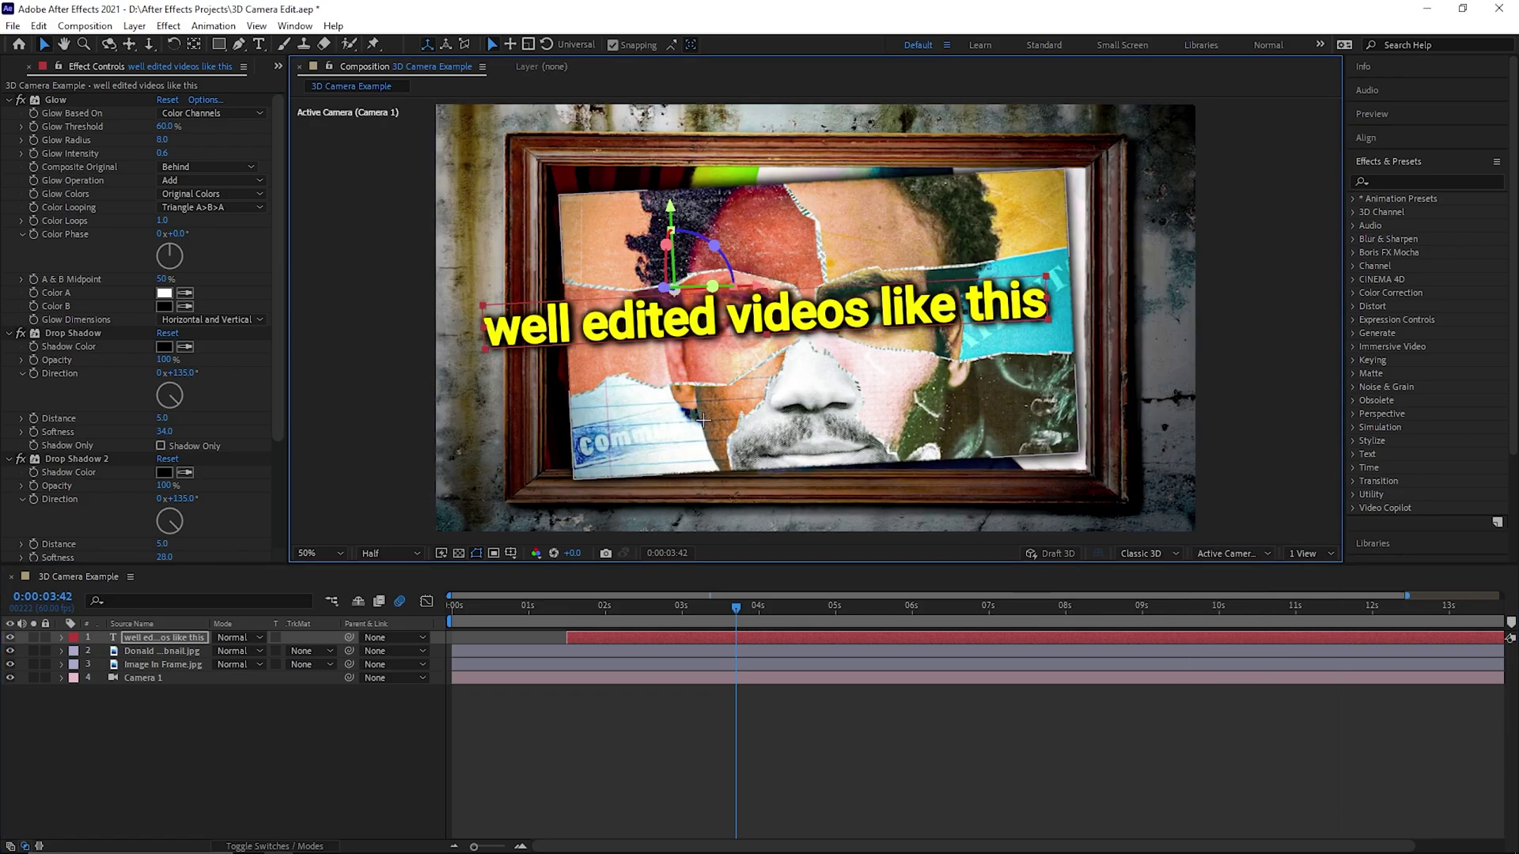
In the Right view, set the Donald Glover Thumbnail.jpg layer's Z anchor point to 156, and check it through the active camera
{"action": "left_click", "coordinate": [1256, 553]}
{"action": "left_click", "coordinate": [1258, 704]}
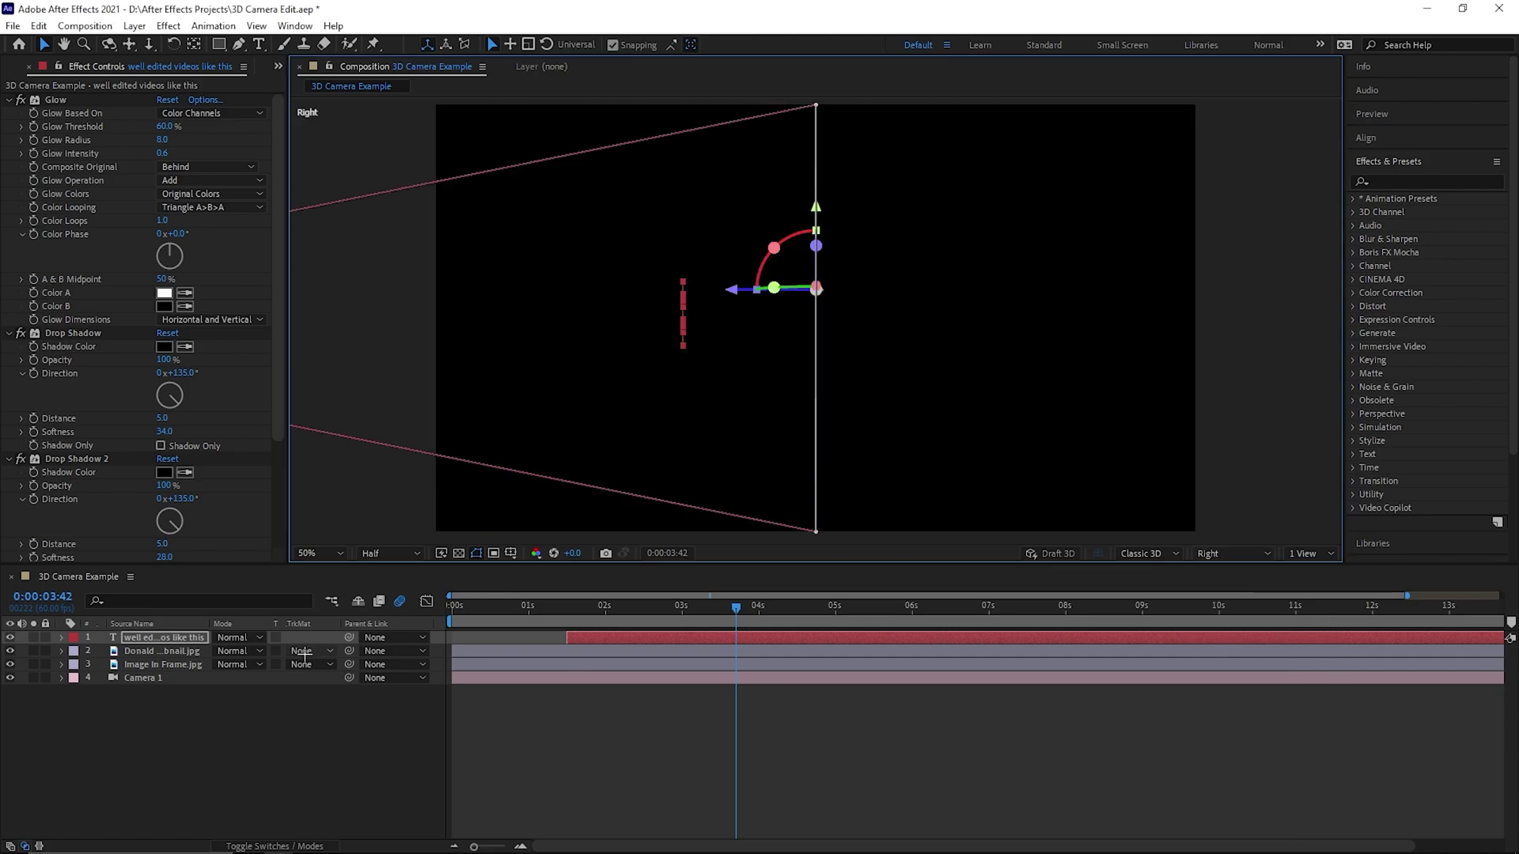
{"action": "left_click", "coordinate": [61, 652]}
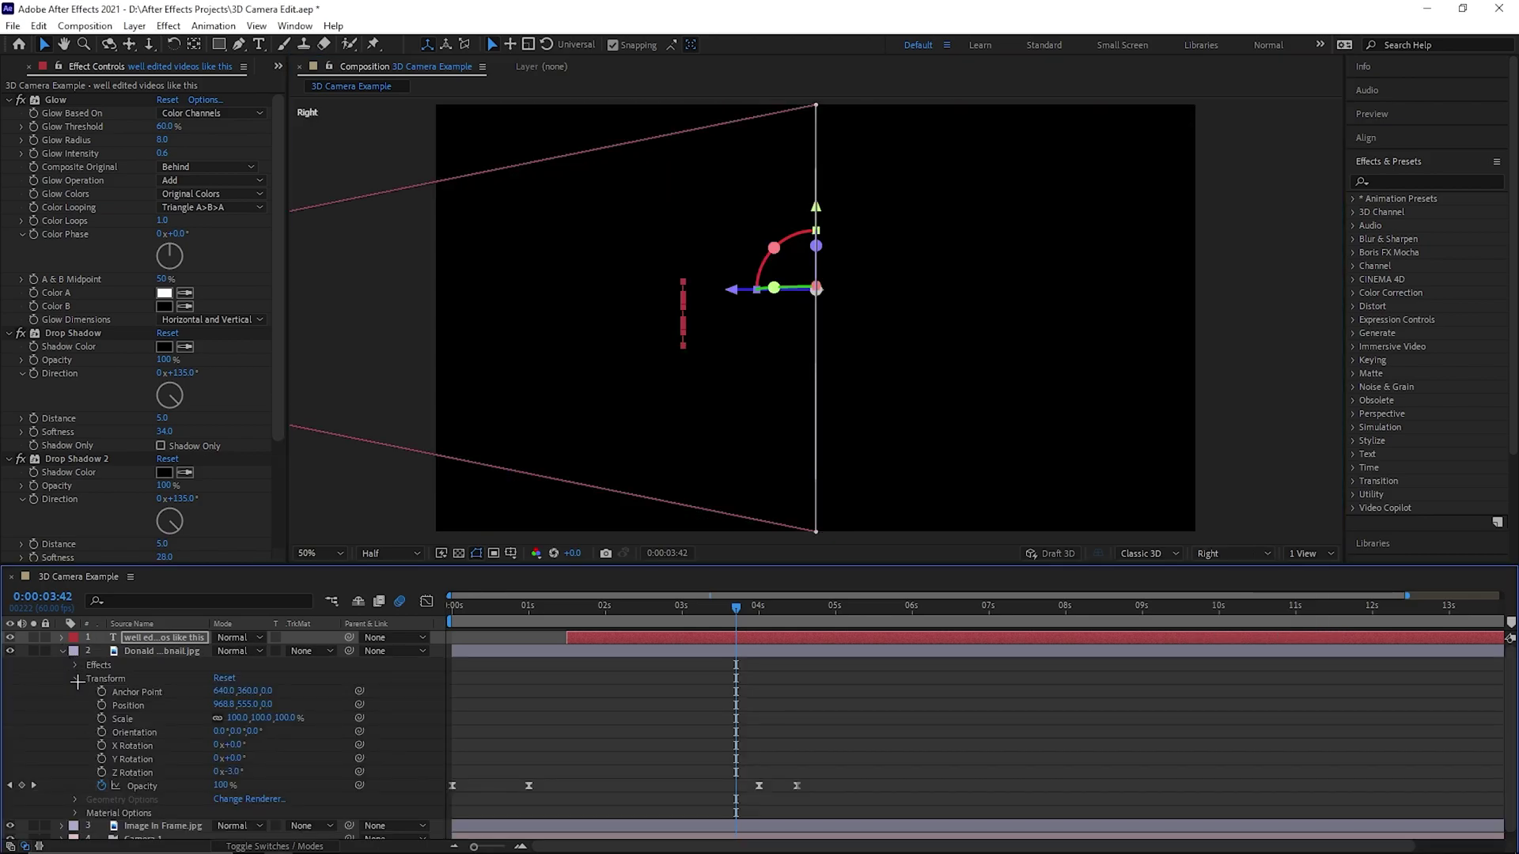
{"action": "left_click_drag", "start_coordinate": [265, 691], "coordinate": [375, 676]}
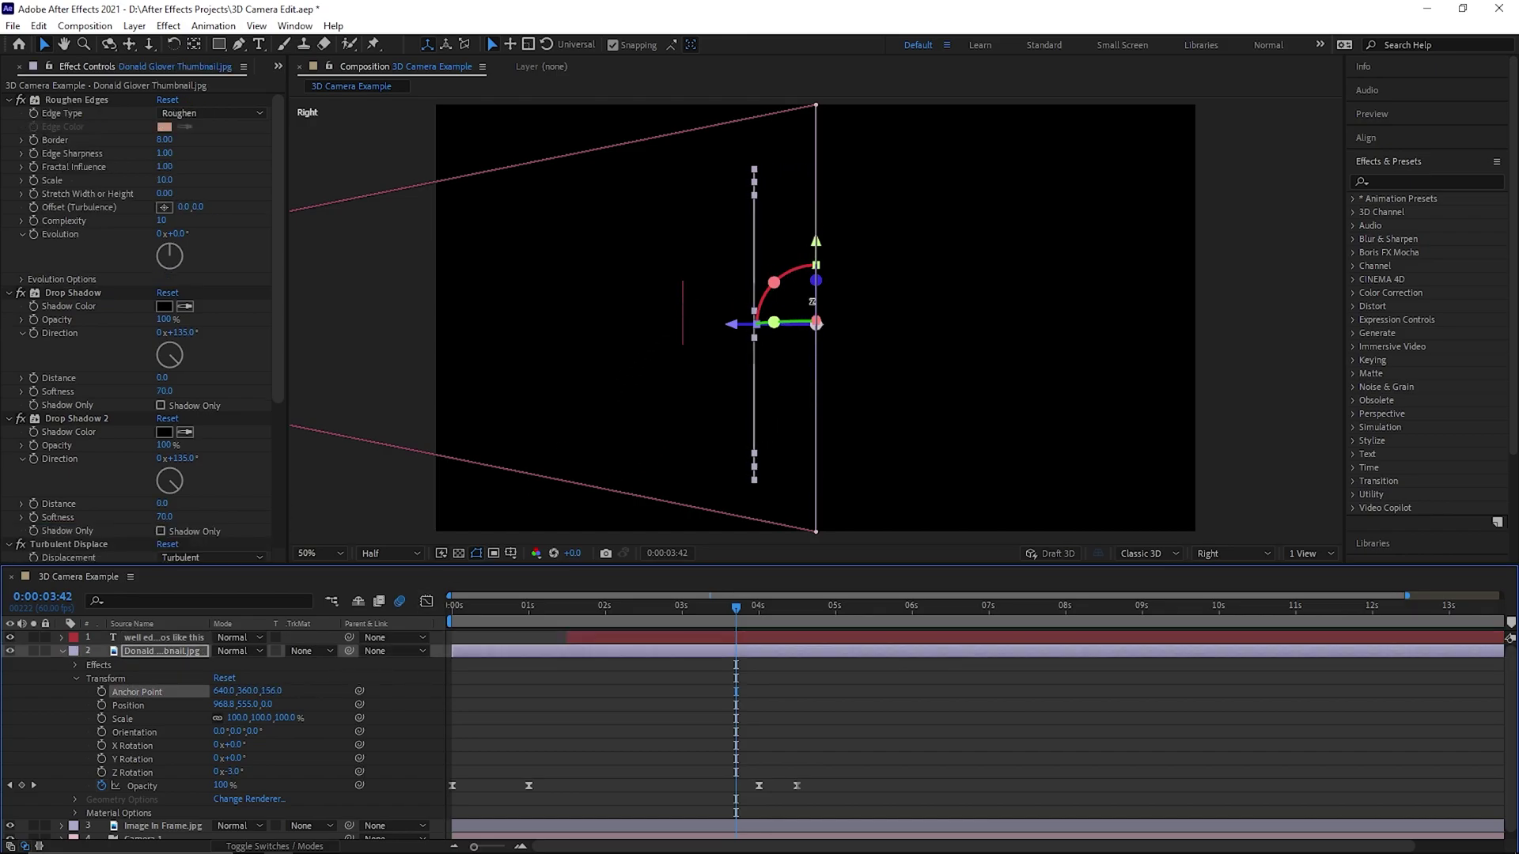
{"action": "left_click", "coordinate": [1265, 554]}
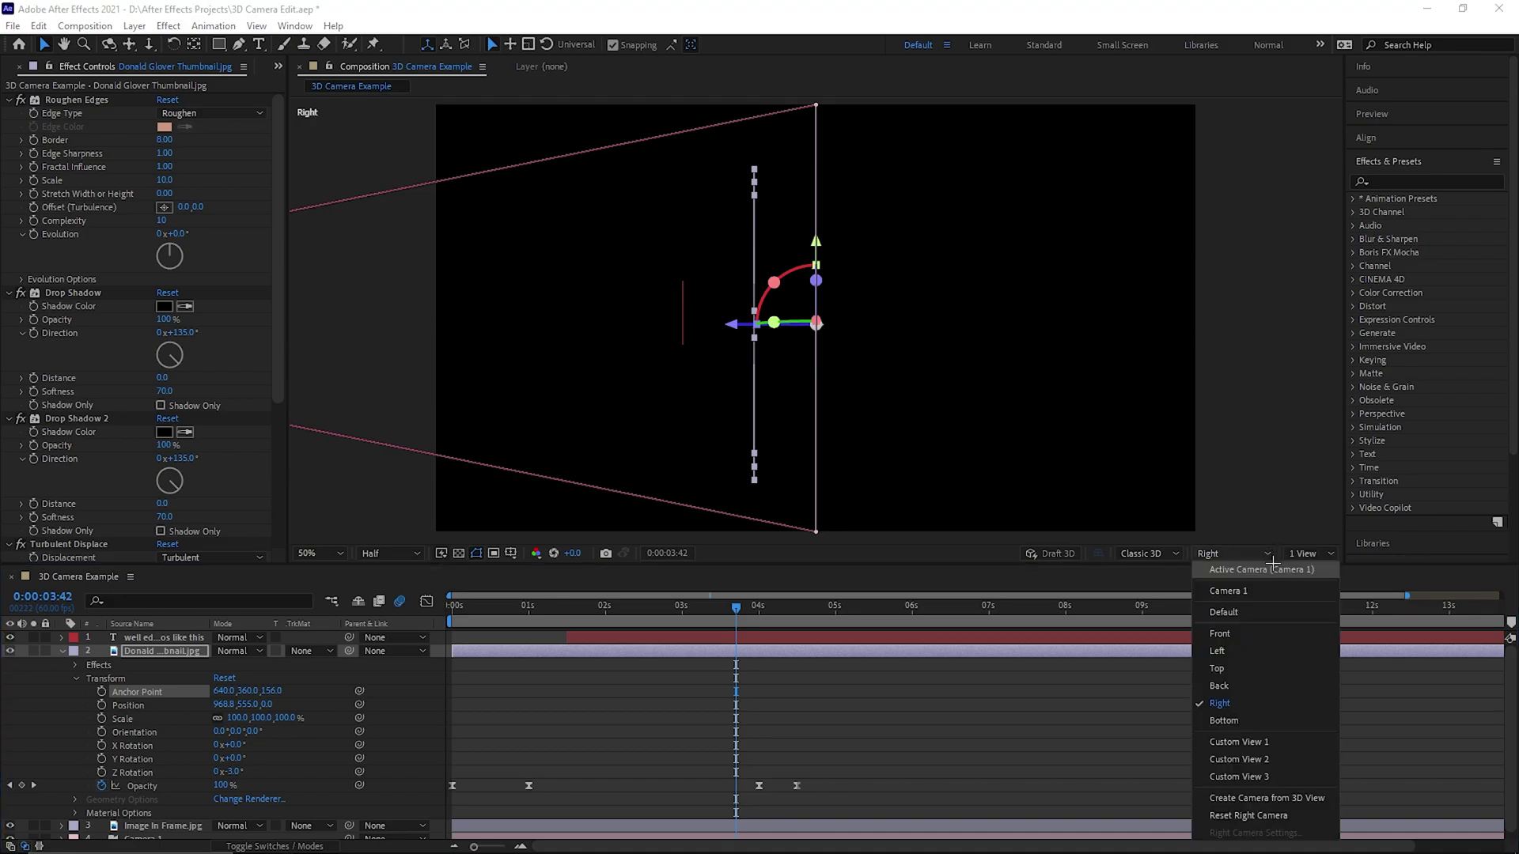
{"action": "left_click", "coordinate": [1273, 568]}
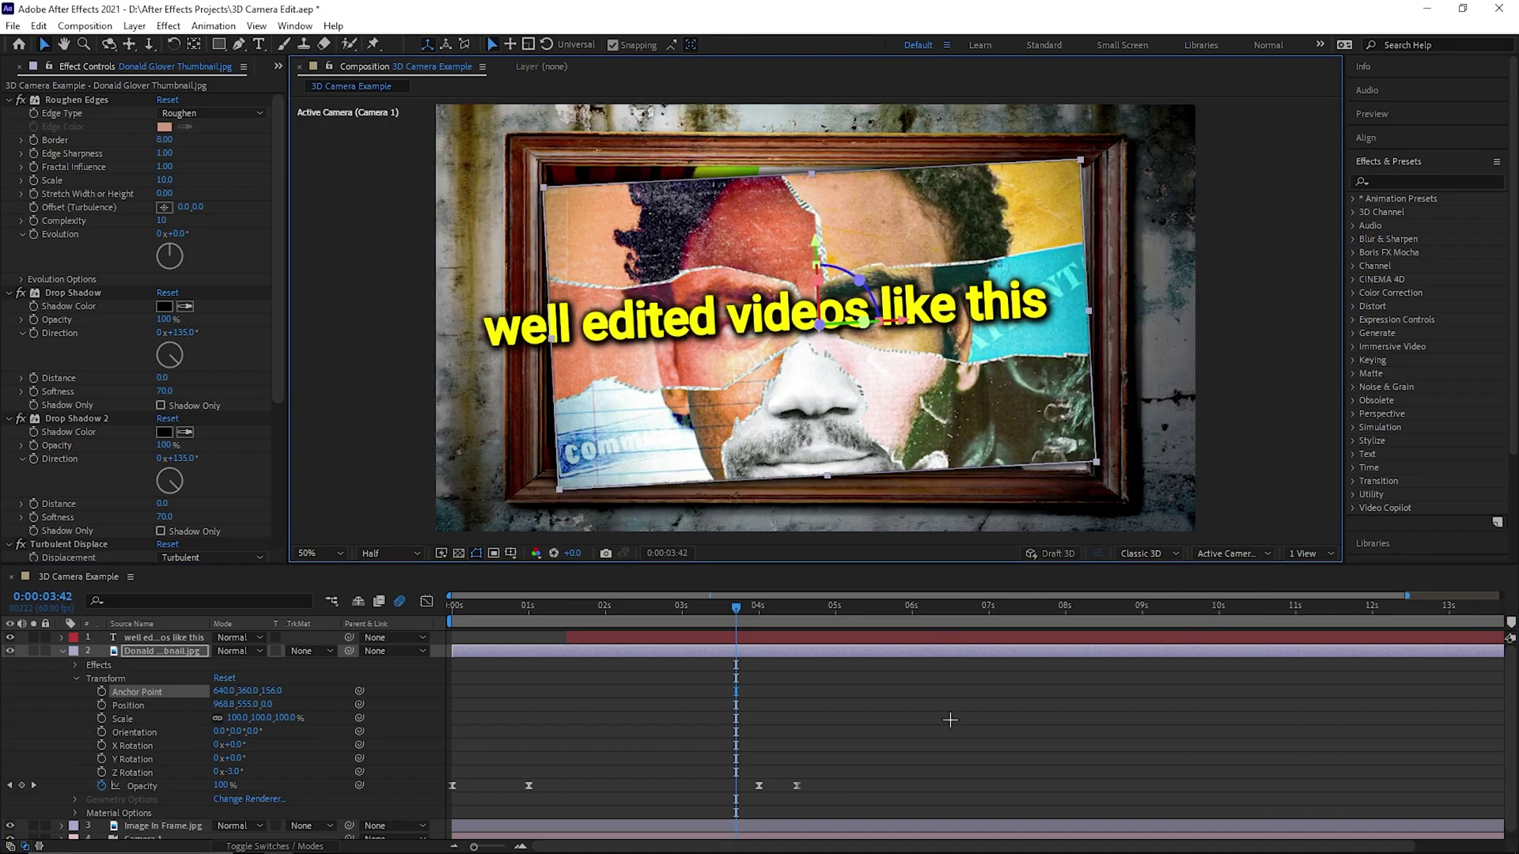
{"action": "left_click", "coordinate": [61, 651]}
Expand Camera 1's Transform properties, and move the playhead to 0:00:00:00
{"action": "left_click", "coordinate": [61, 678]}
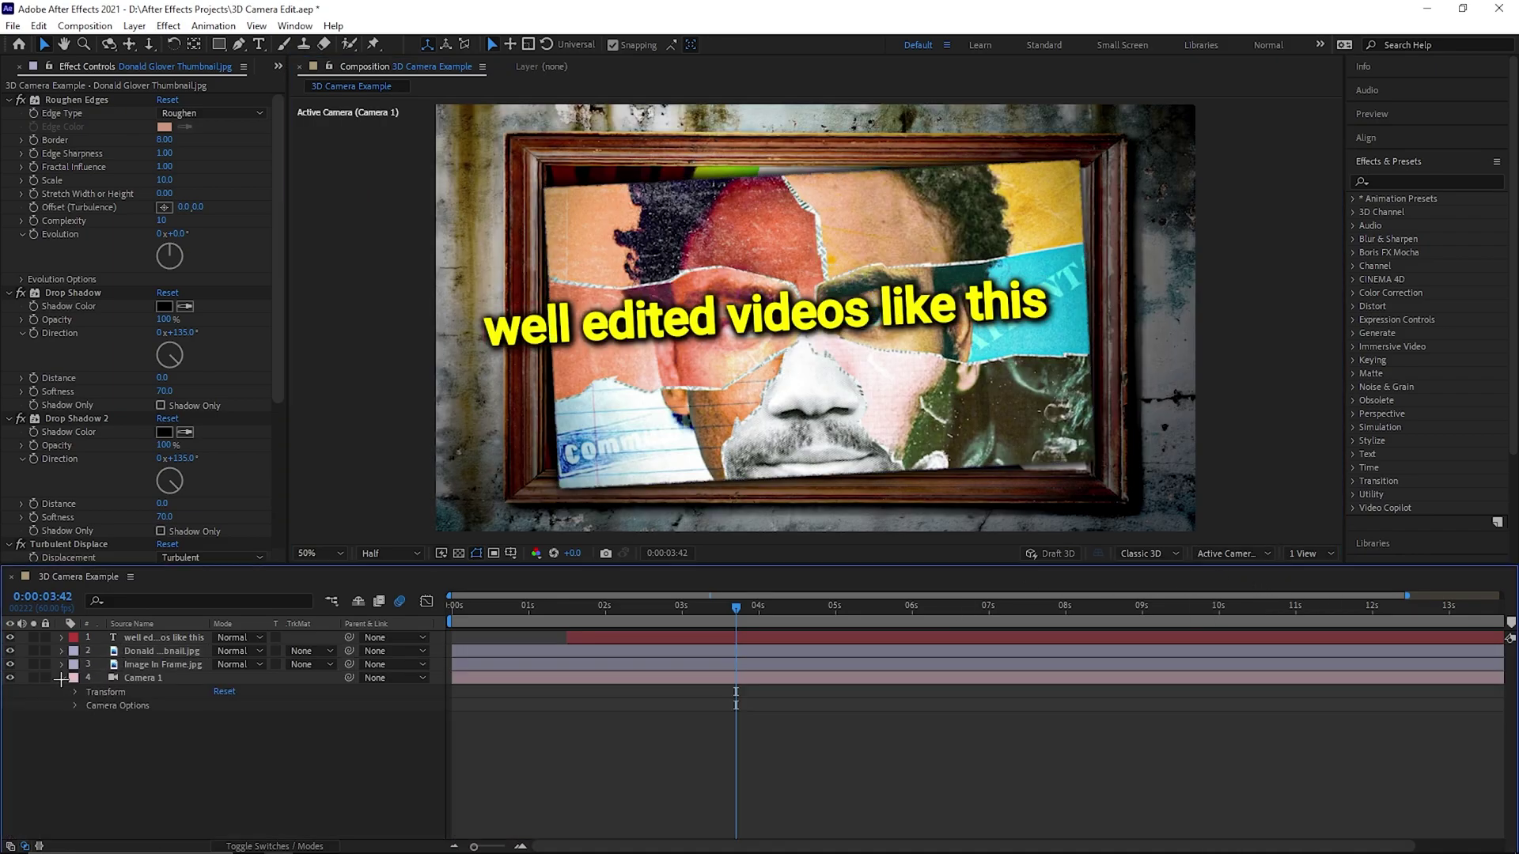
{"action": "left_click", "coordinate": [72, 692]}
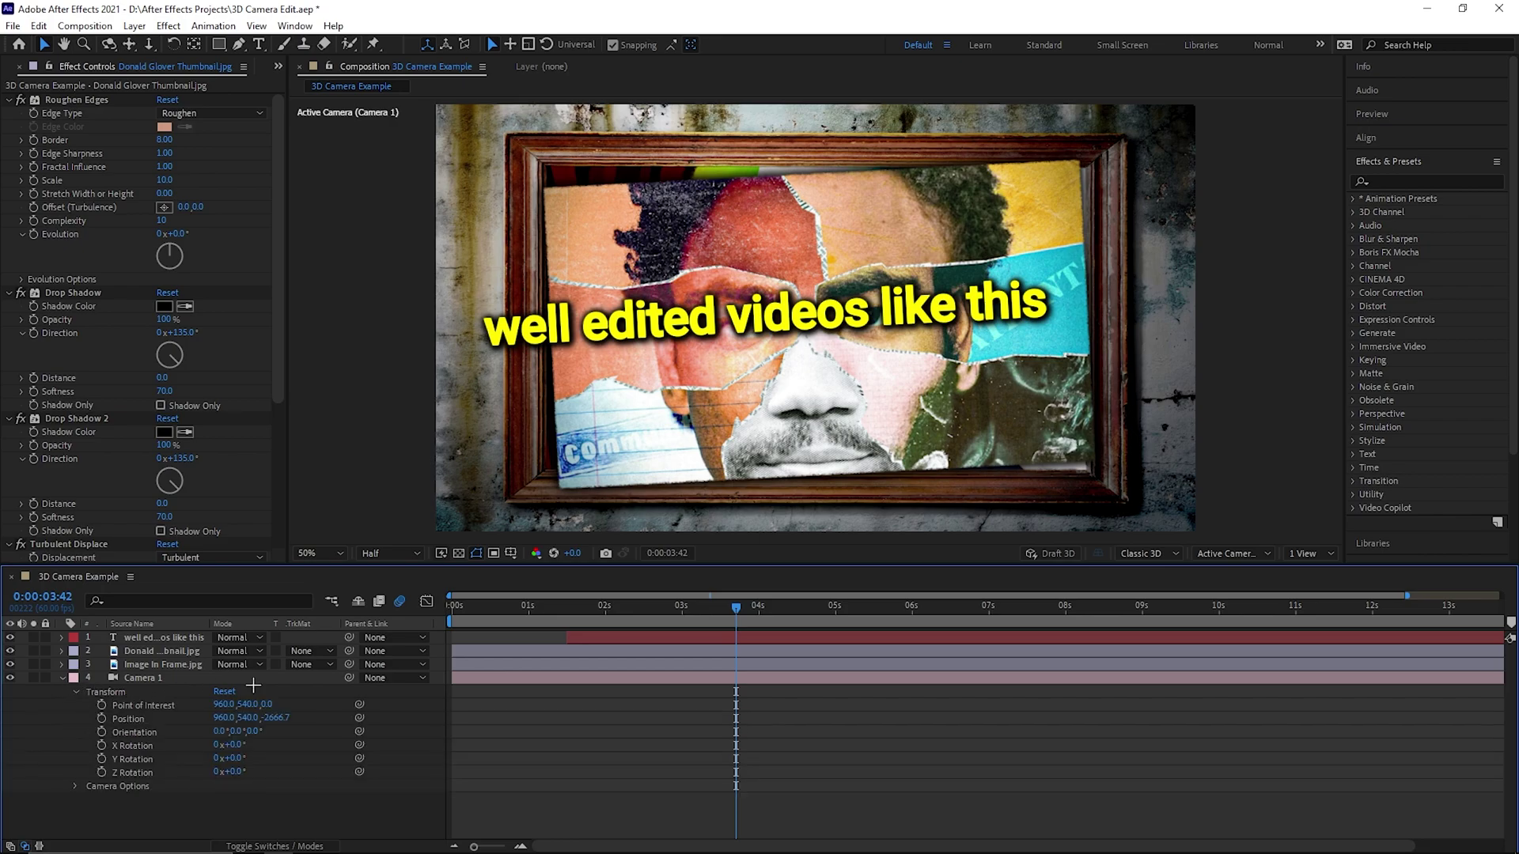
{"action": "left_click", "coordinate": [463, 607]}
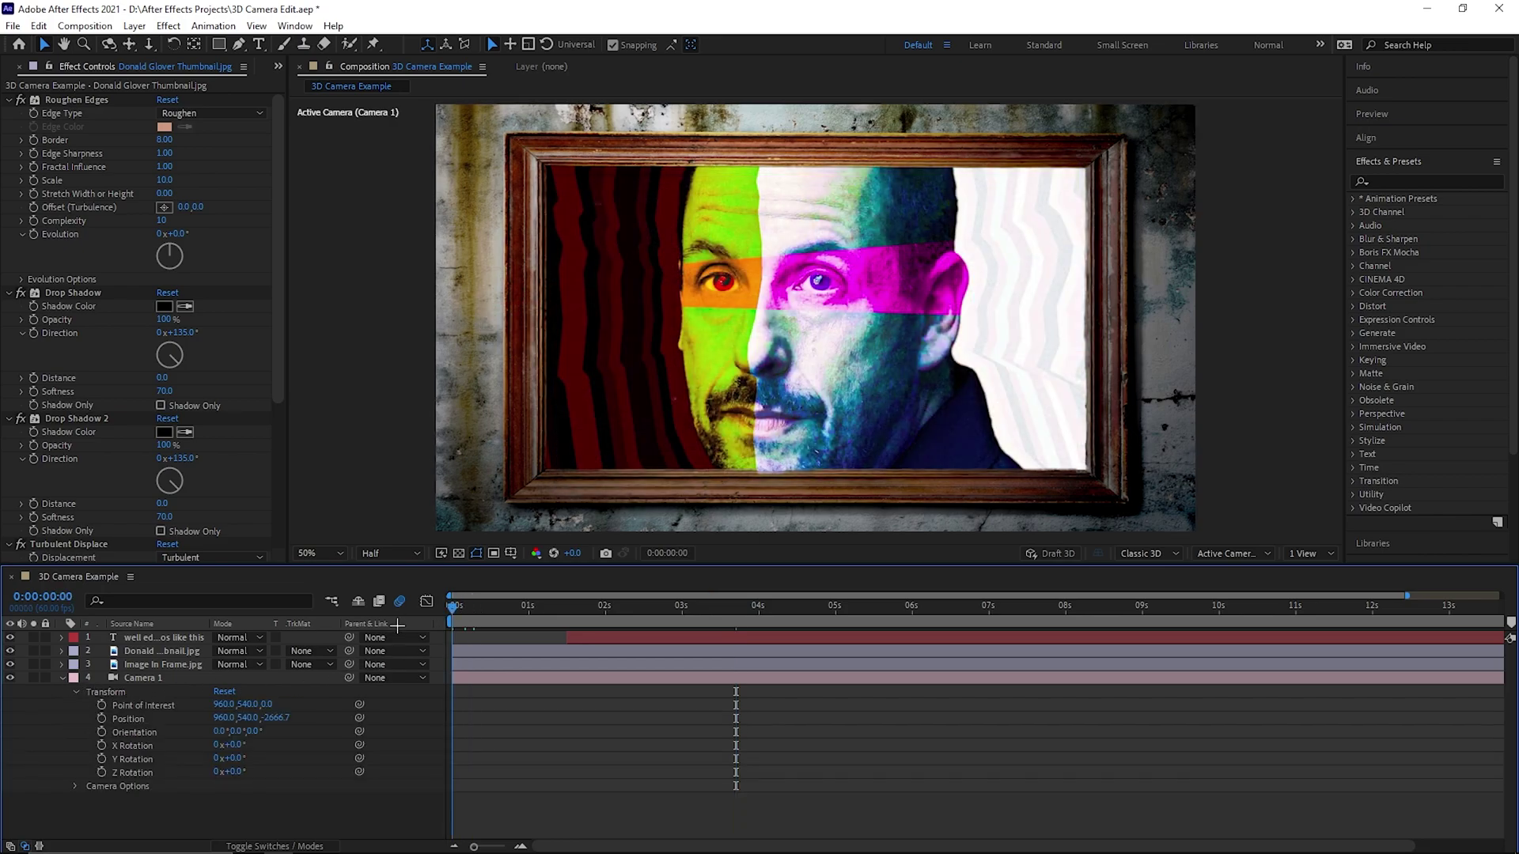
Keyframe Camera 1's Position at the start of the timeline, and set its Z position to -2470.7 at 0:00:01:01
{"action": "left_click", "coordinate": [102, 718]}
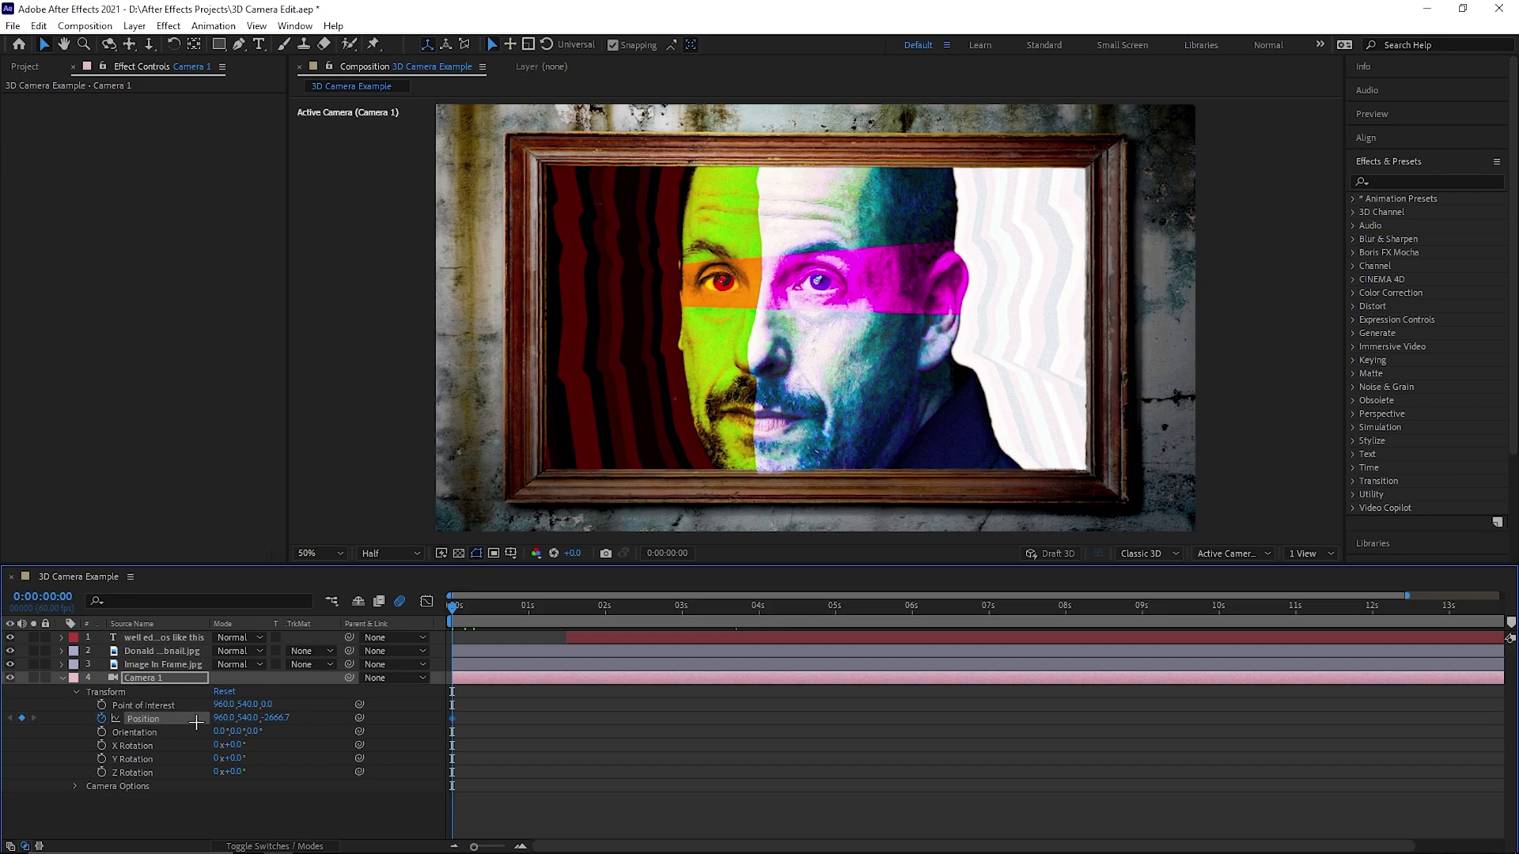
{"action": "left_click", "coordinate": [529, 607]}
{"action": "left_click_drag", "start_coordinate": [277, 718], "coordinate": [414, 699]}
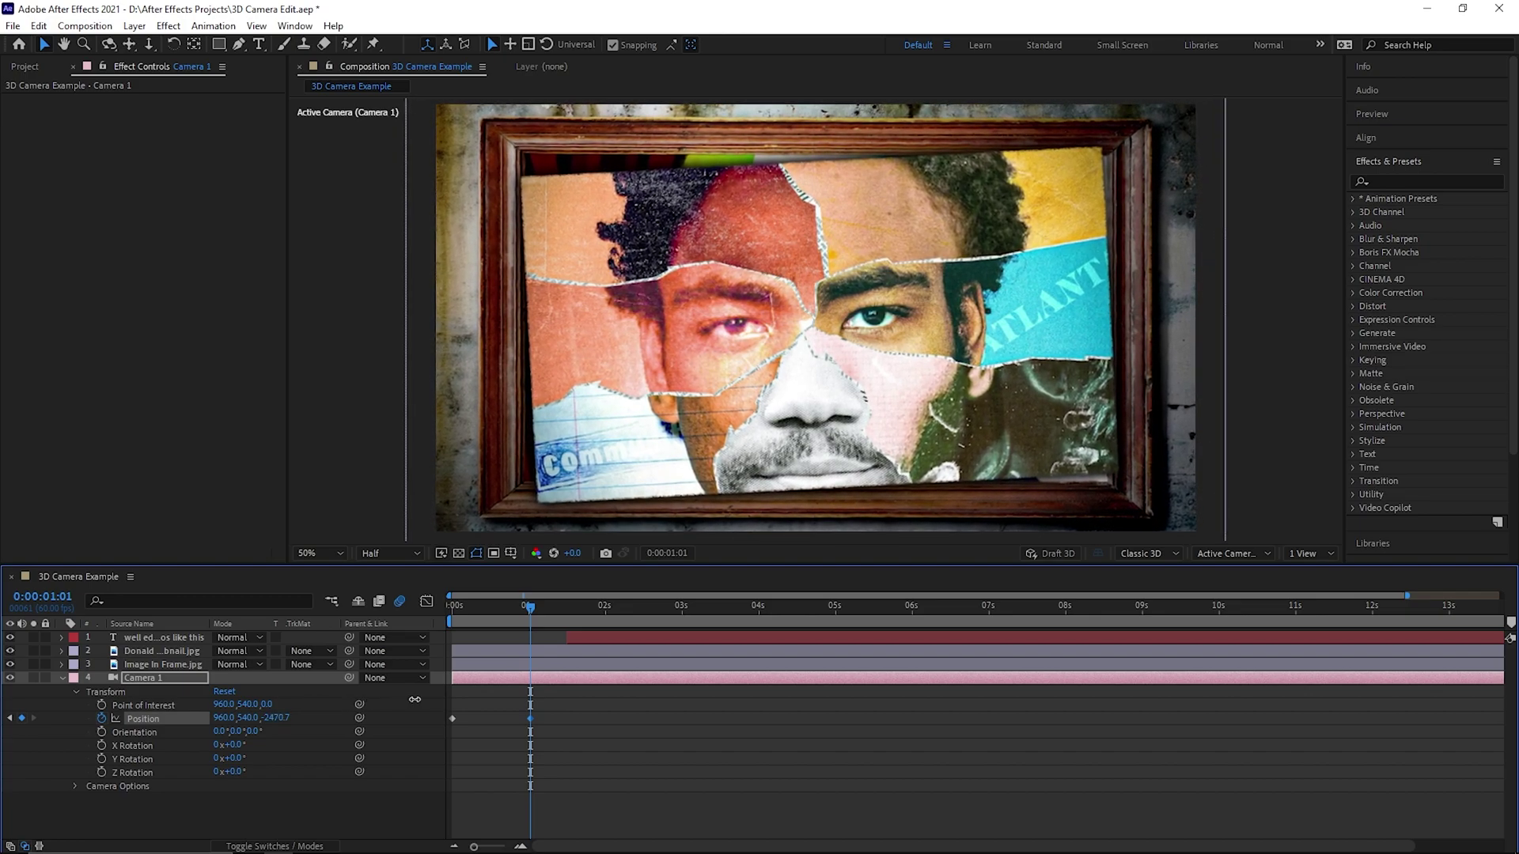
Keyframe Camera 1's Z Rotation at -3° at 0:00:01:01 and at 0° at the start, and preview the move
{"action": "left_click", "coordinate": [102, 772]}
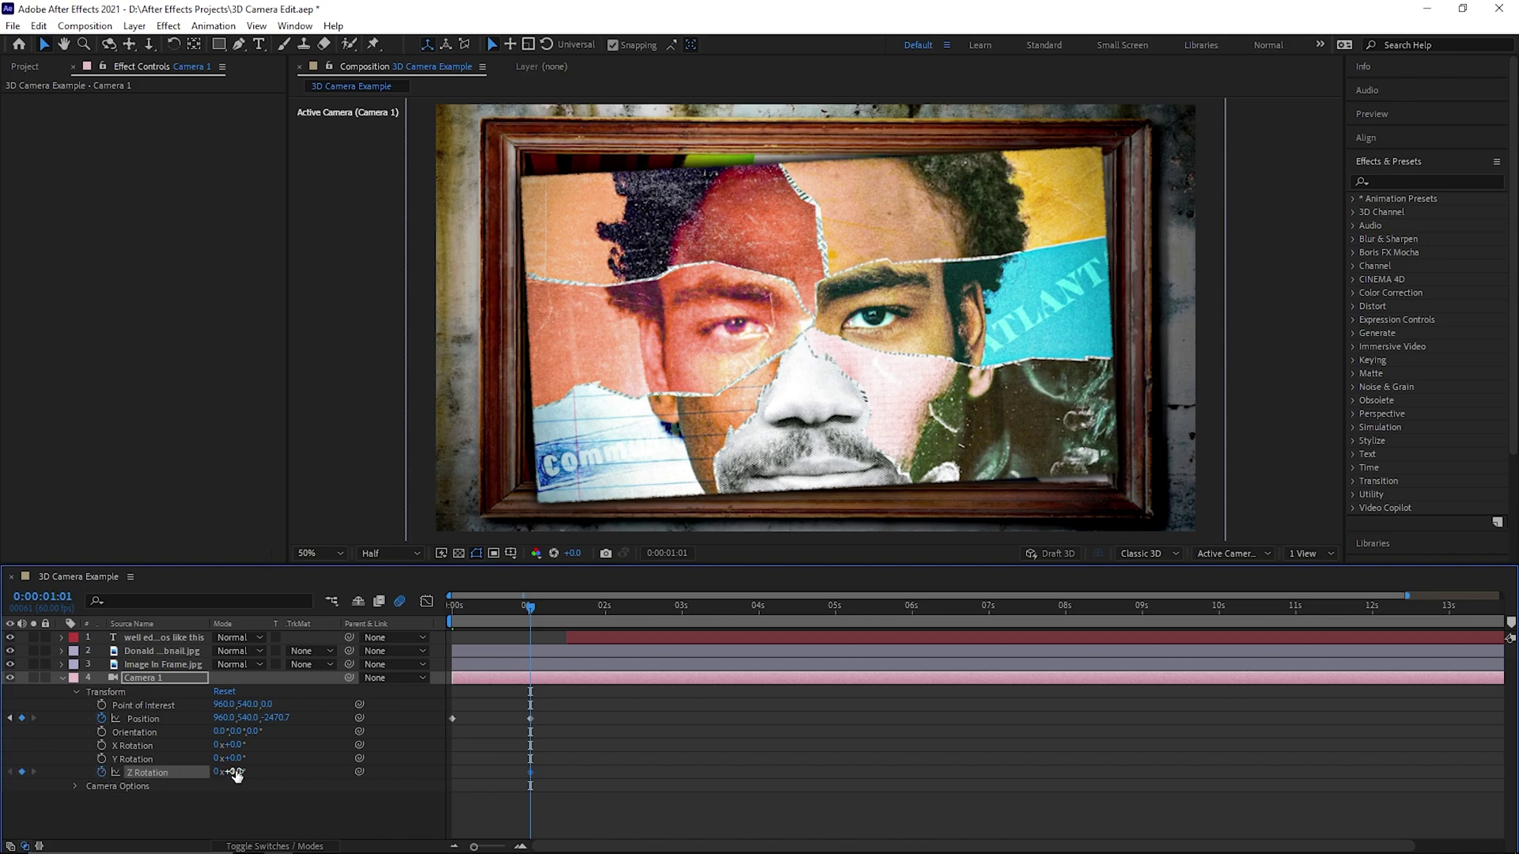
{"action": "left_click_drag", "start_coordinate": [235, 772], "coordinate": [237, 775]}
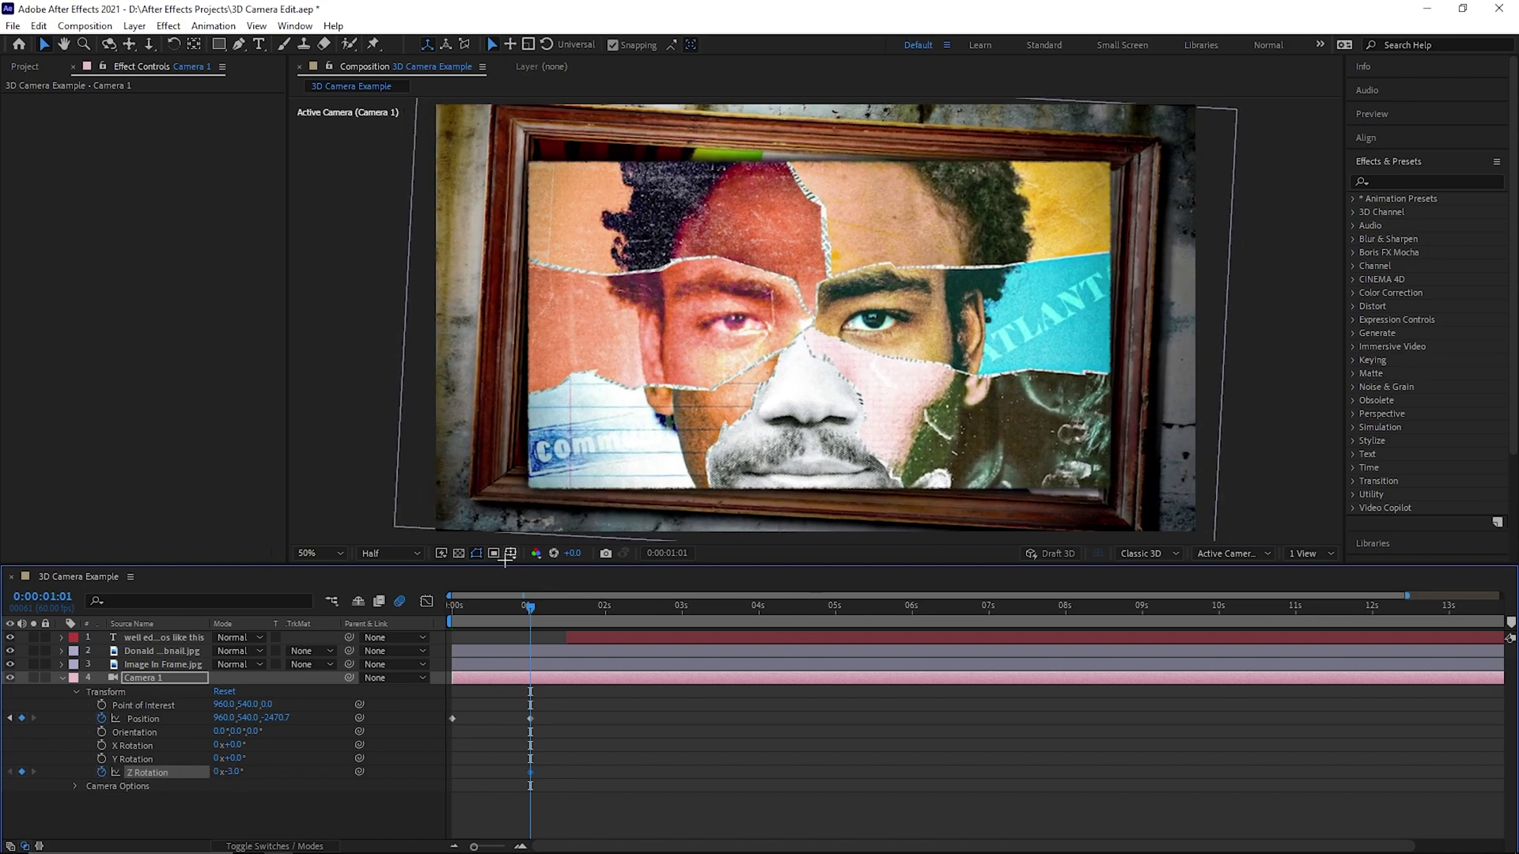
{"action": "left_click", "coordinate": [463, 605]}
{"action": "left_click", "coordinate": [447, 623]}
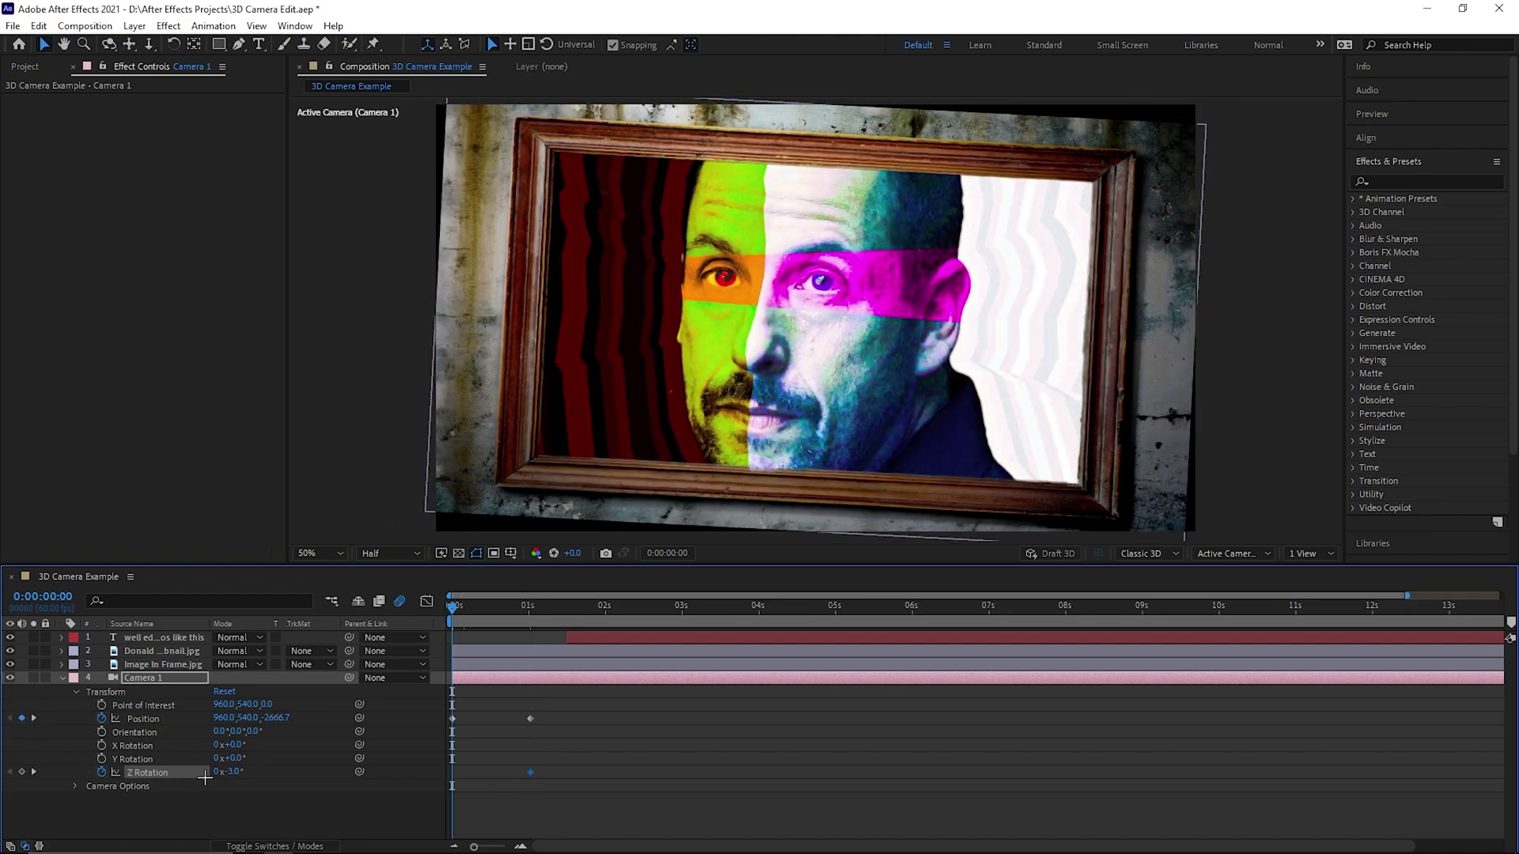
{"action": "right_click", "coordinate": [230, 772]}
{"action": "left_click", "coordinate": [271, 673]}
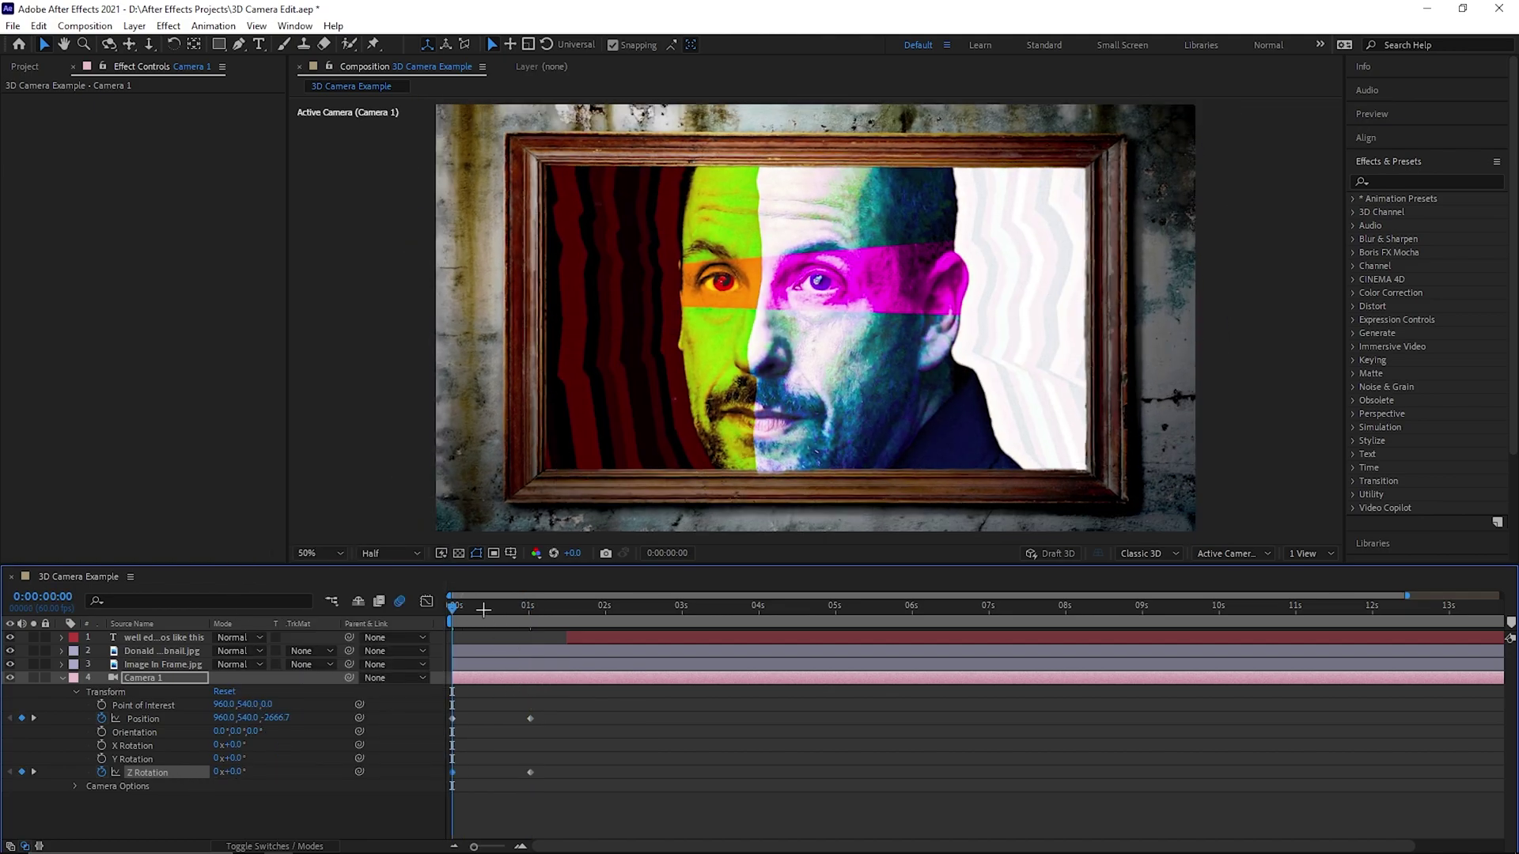
{"action": "key", "text": "space"}
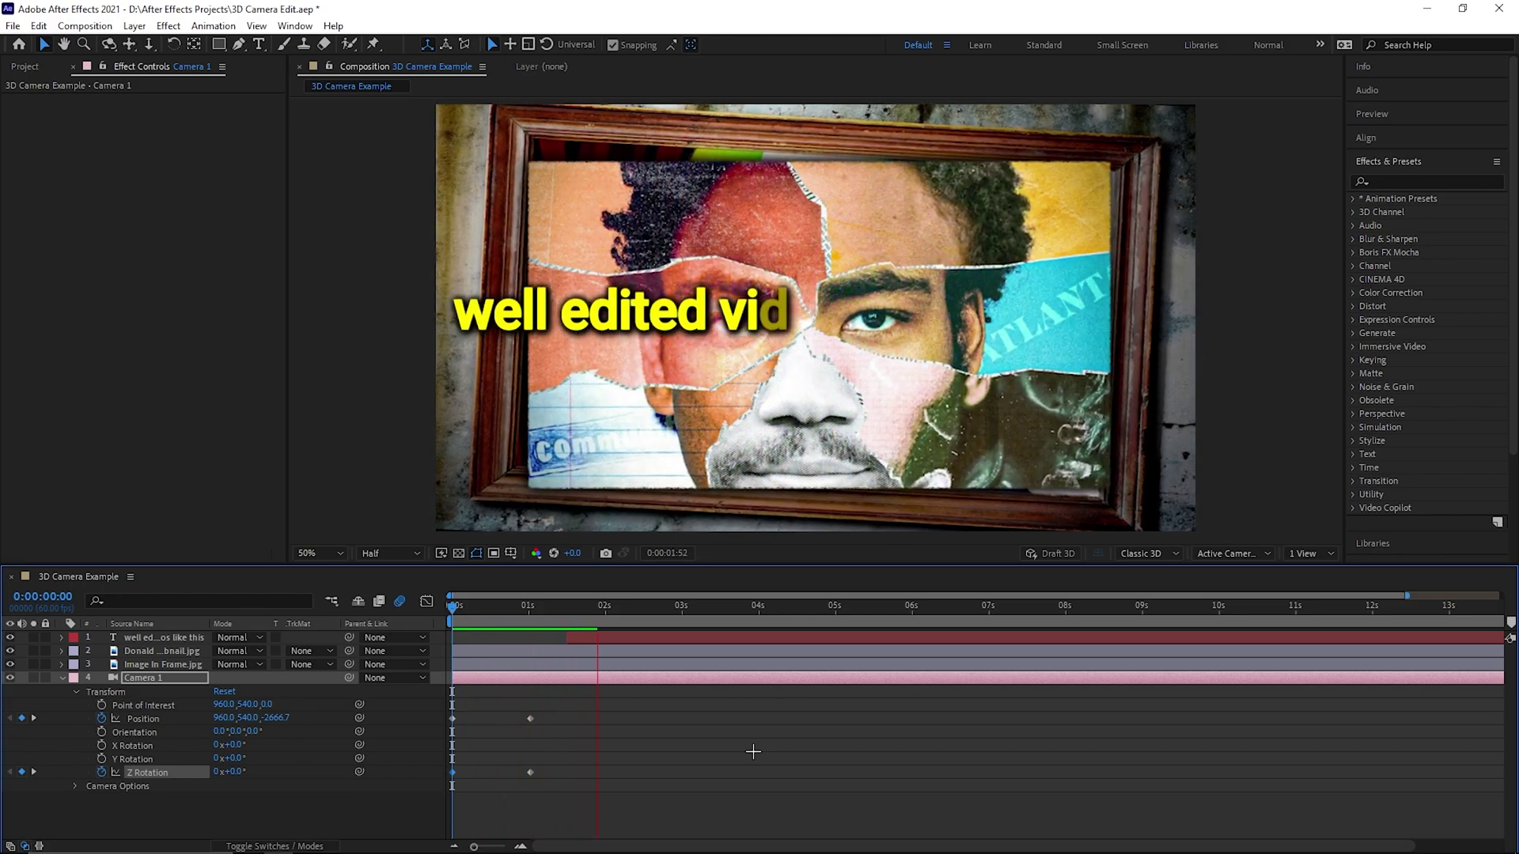
{"action": "key", "text": "space"}
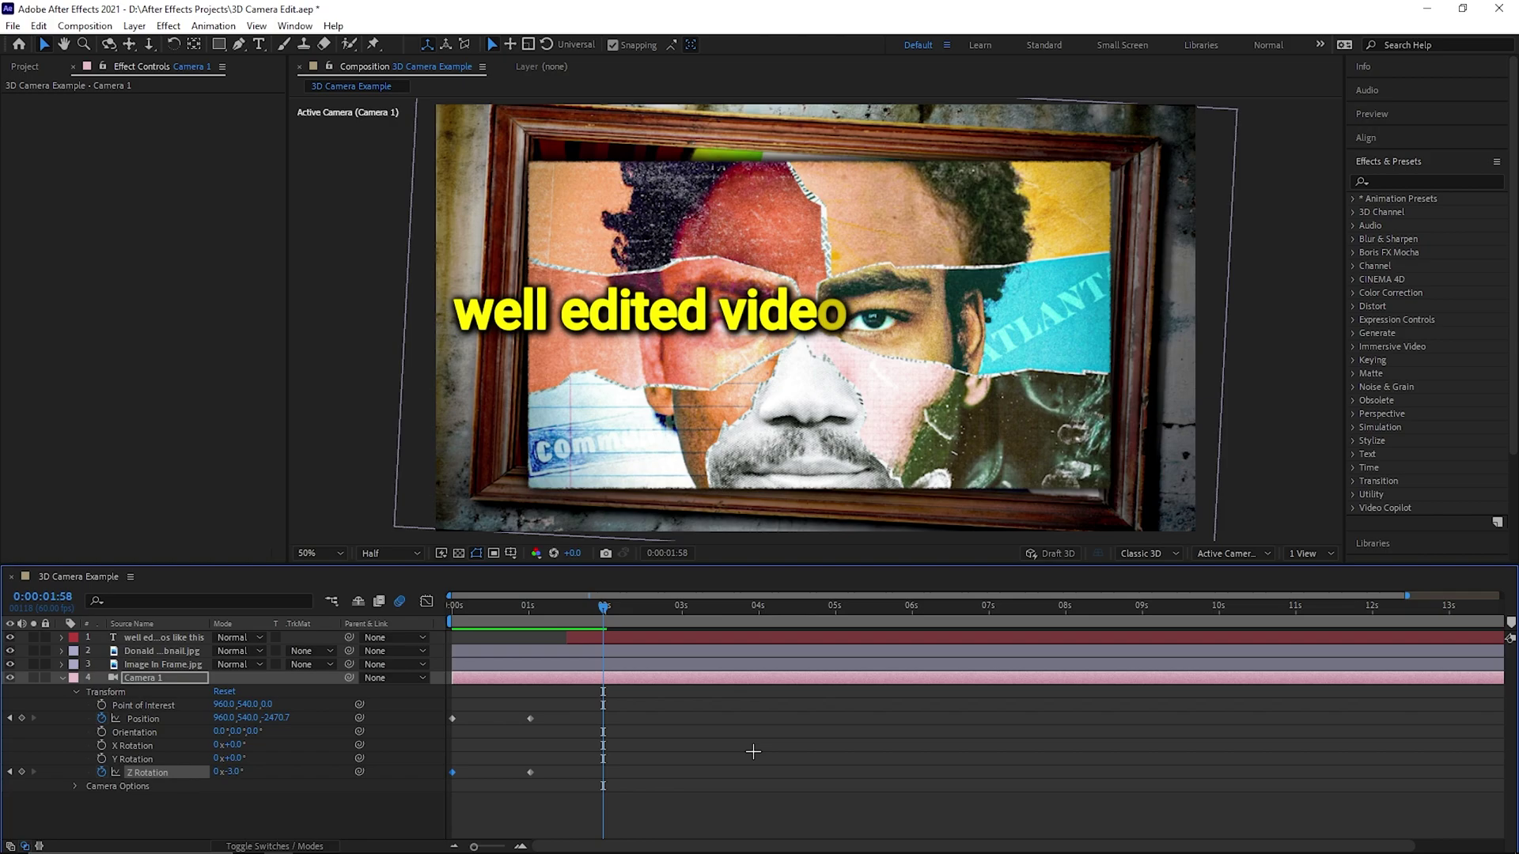
Apply Easy Ease to all of Camera 1's Position and Z Rotation keyframes, and preview the animation
{"action": "left_click_drag", "start_coordinate": [584, 788], "coordinate": [449, 710]}
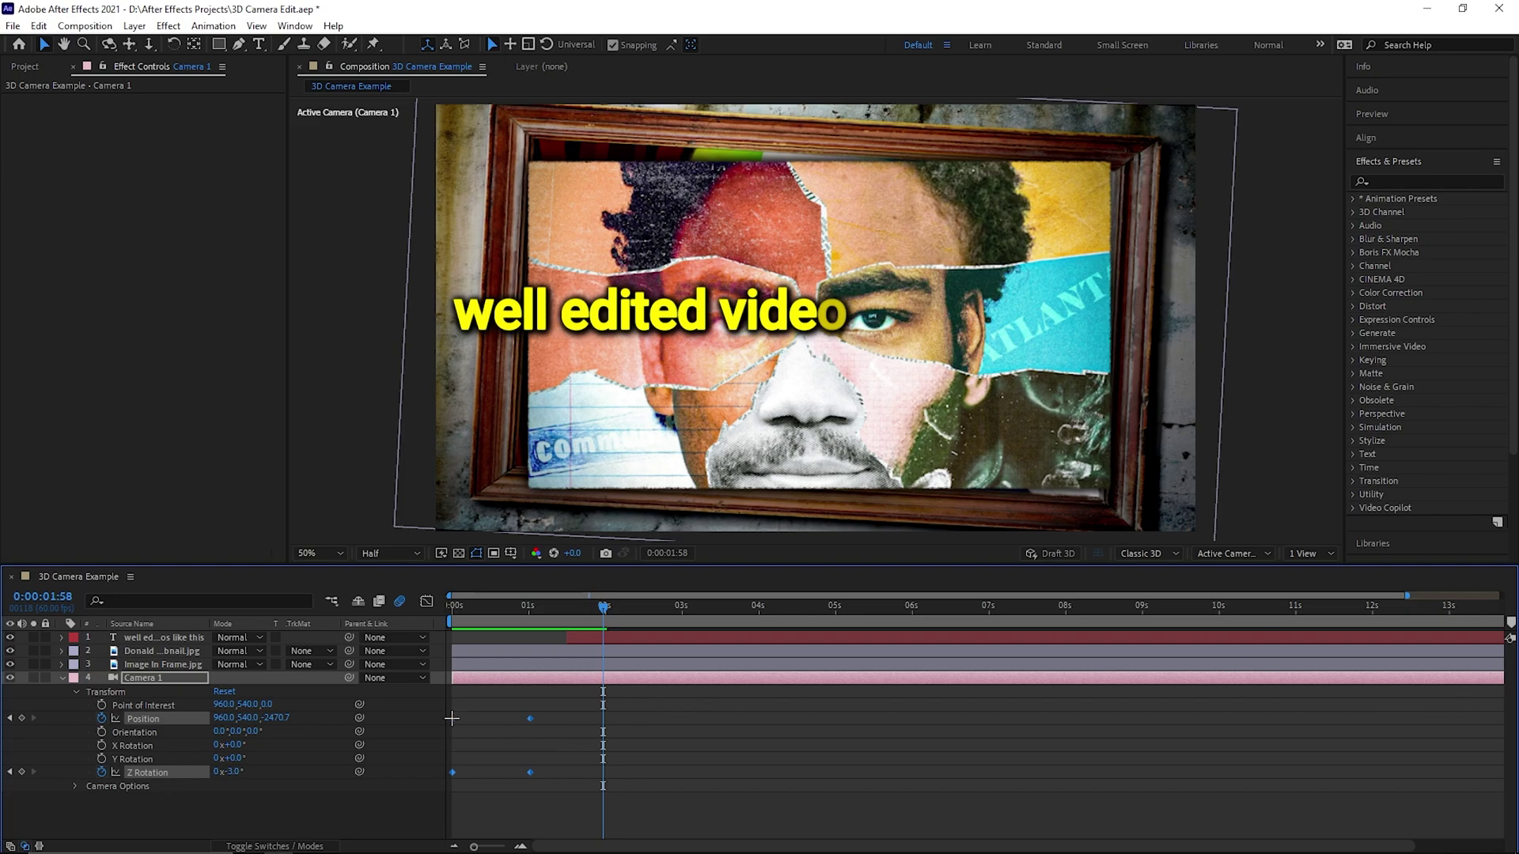
{"action": "right_click", "coordinate": [451, 718]}
{"action": "mouse_move", "coordinate": [521, 707]}
{"action": "left_click", "coordinate": [678, 603]}
{"action": "key", "text": "space"}
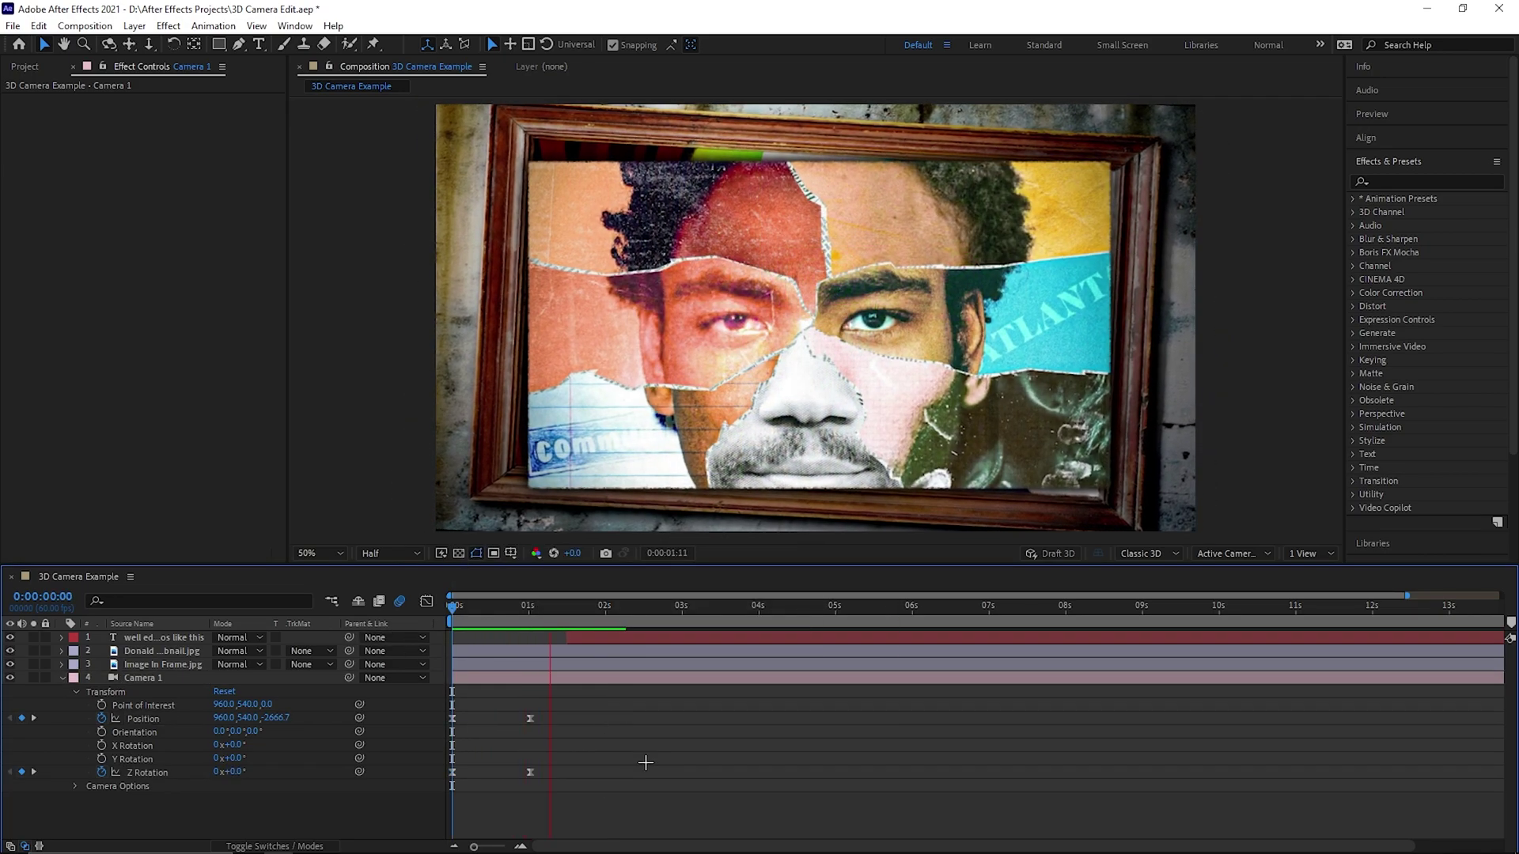
{"action": "key", "text": "space"}
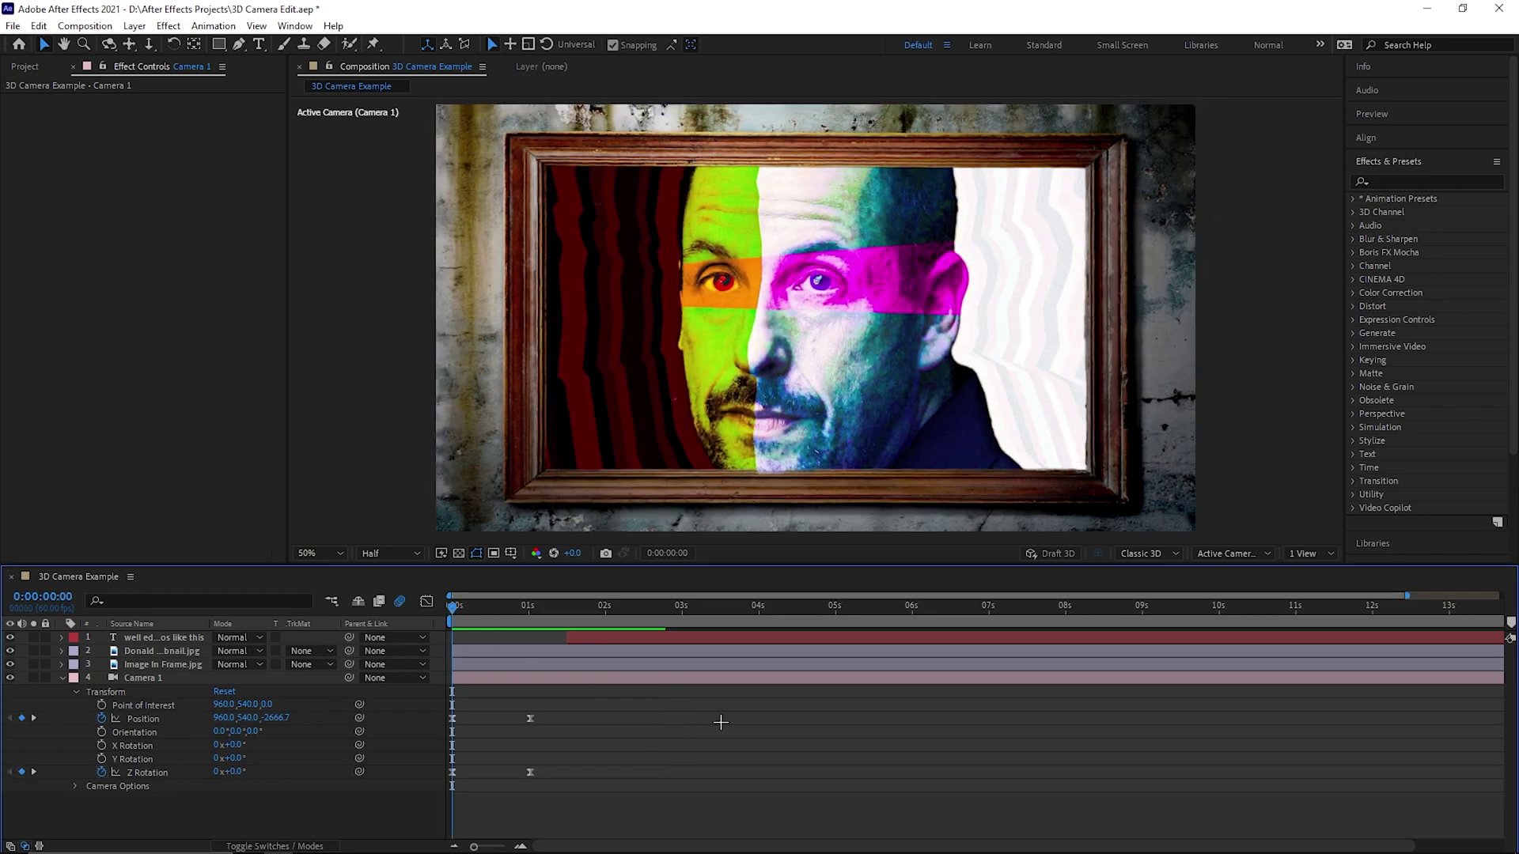
{"action": "key", "text": "space"}
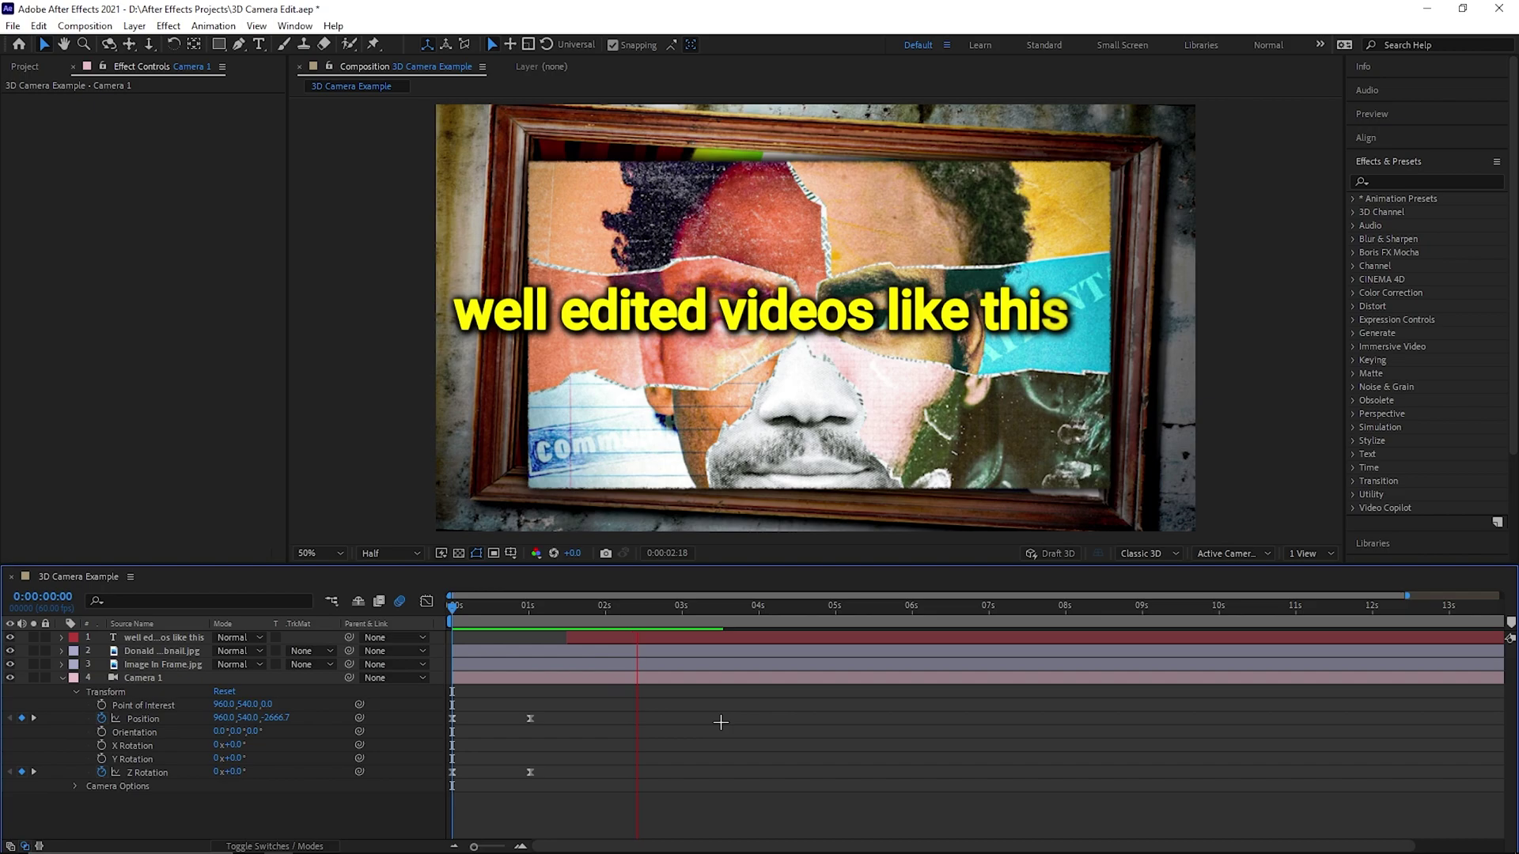
{"action": "key", "text": "space"}
Keyframe Camera 1's Point of Interest at 0:00:01:01, and set its X value to 916 at 0:00:03:52
{"action": "key", "text": "j"}
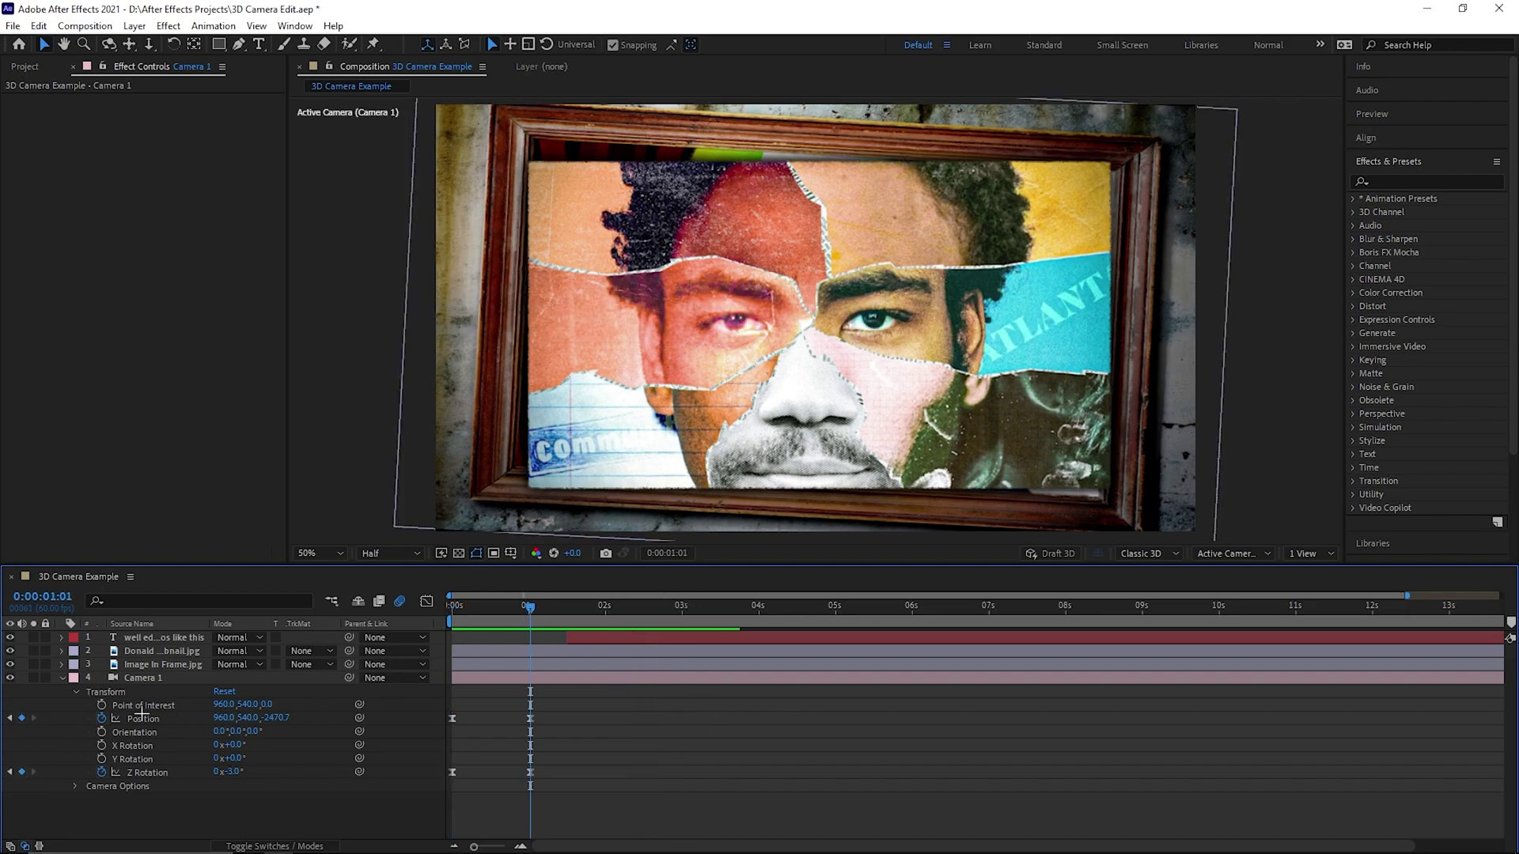
{"action": "left_click", "coordinate": [102, 704]}
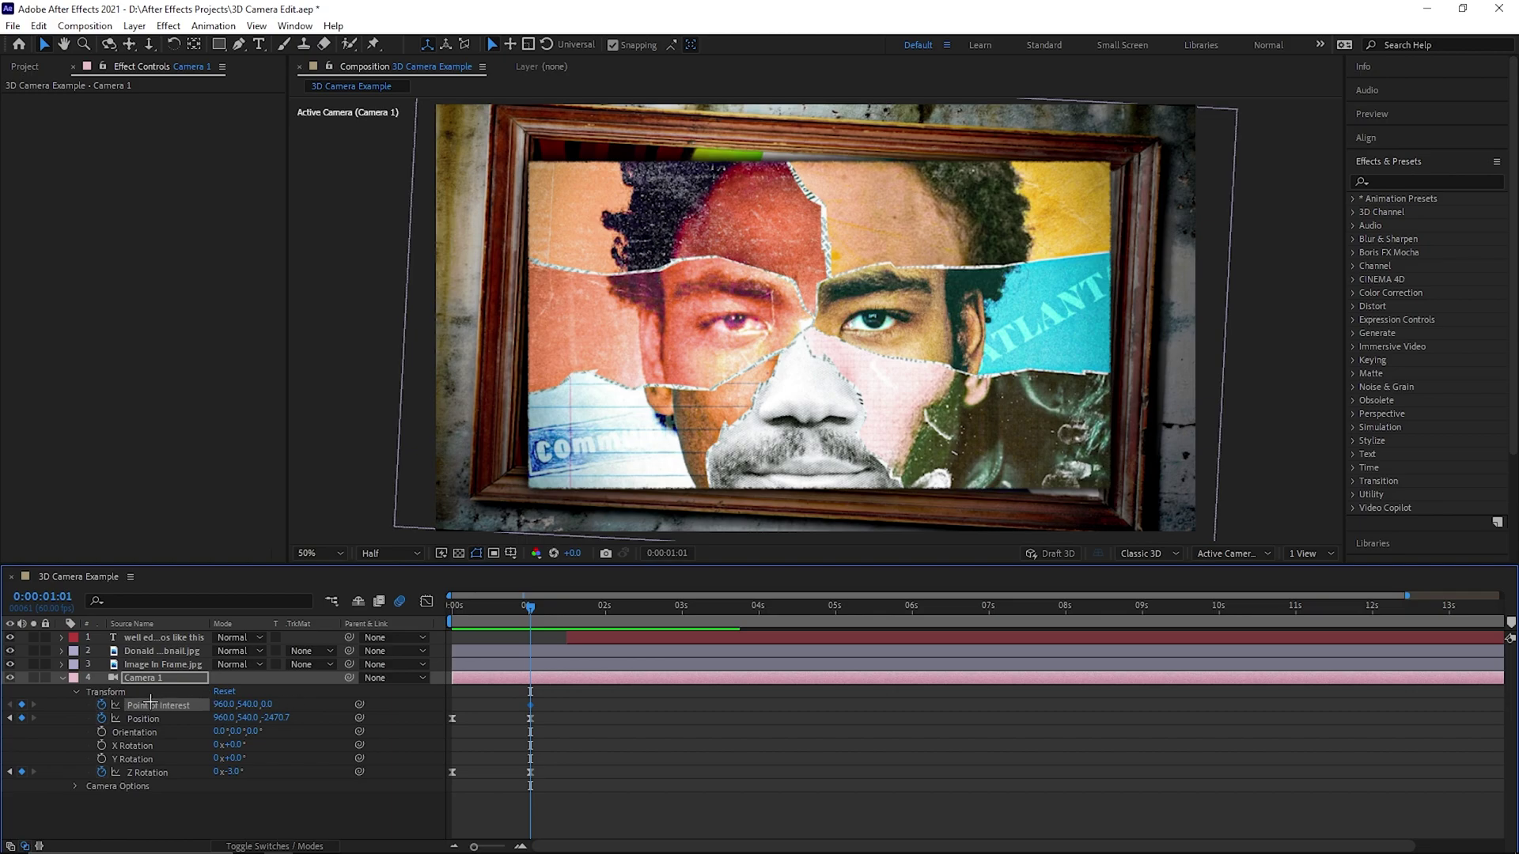
{"action": "left_click", "coordinate": [746, 609]}
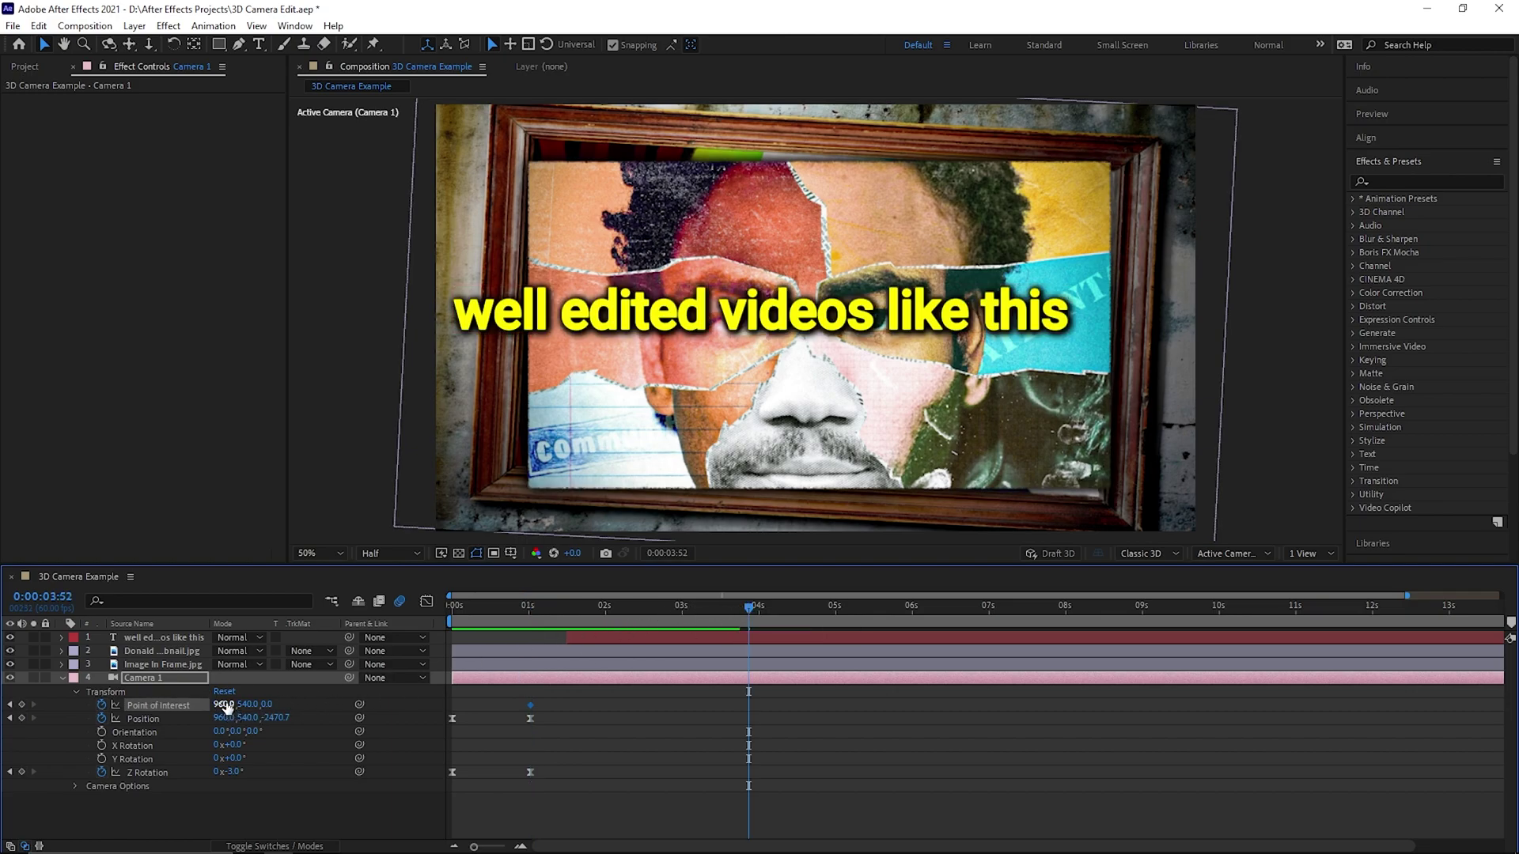
{"action": "left_click_drag", "start_coordinate": [225, 707], "coordinate": [198, 710]}
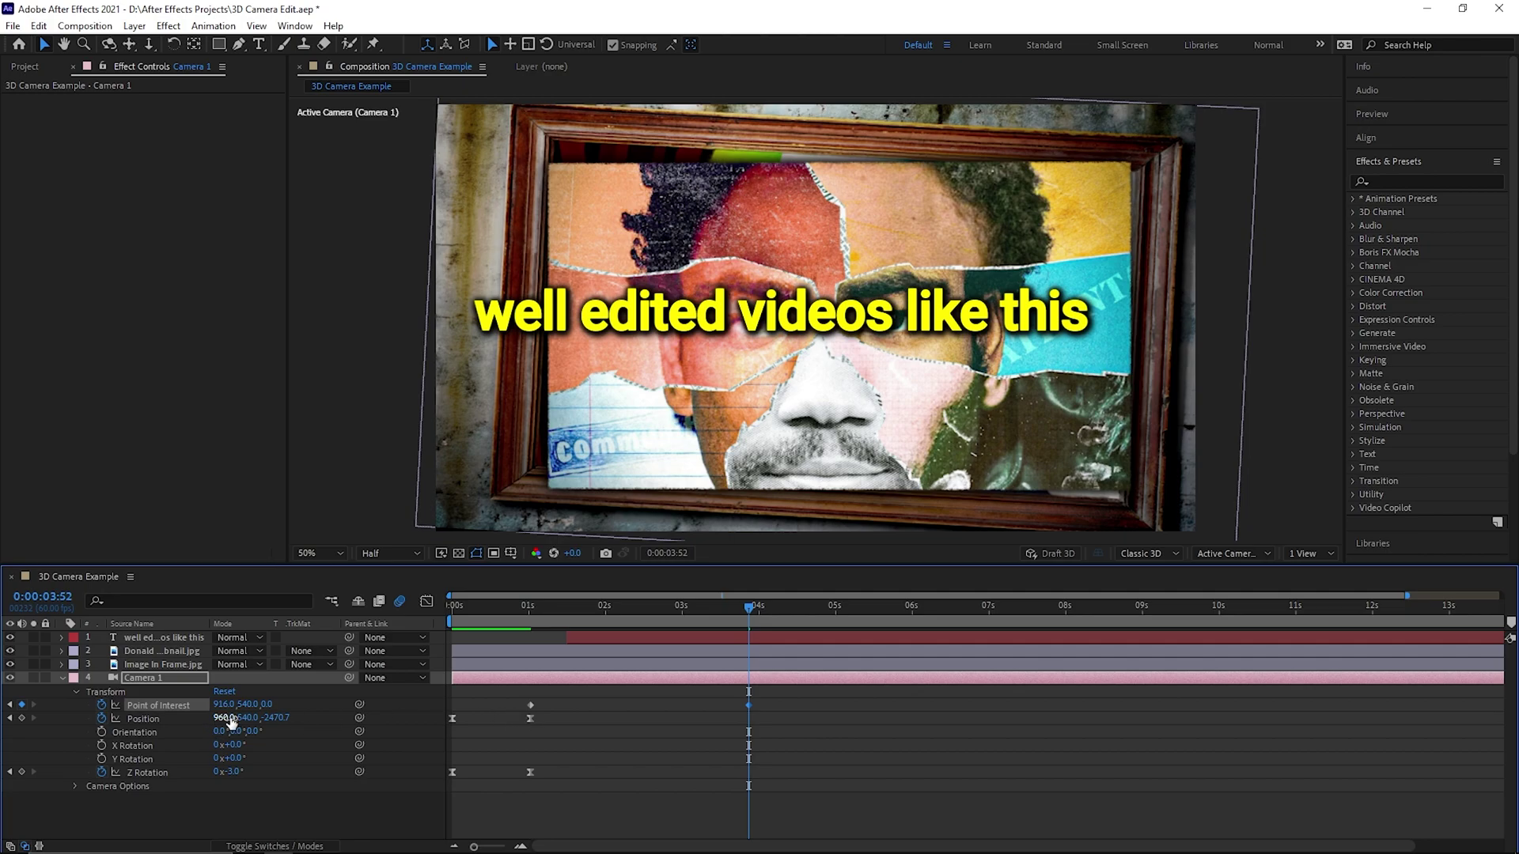
At 0:00:03:52, set Camera 1's Position to X 854 and Z -2425.7, and preview from the start
{"action": "left_click_drag", "start_coordinate": [226, 716], "coordinate": [153, 722]}
{"action": "left_click_drag", "start_coordinate": [273, 718], "coordinate": [306, 718]}
{"action": "key", "text": "Home"}
{"action": "key", "text": "space"}
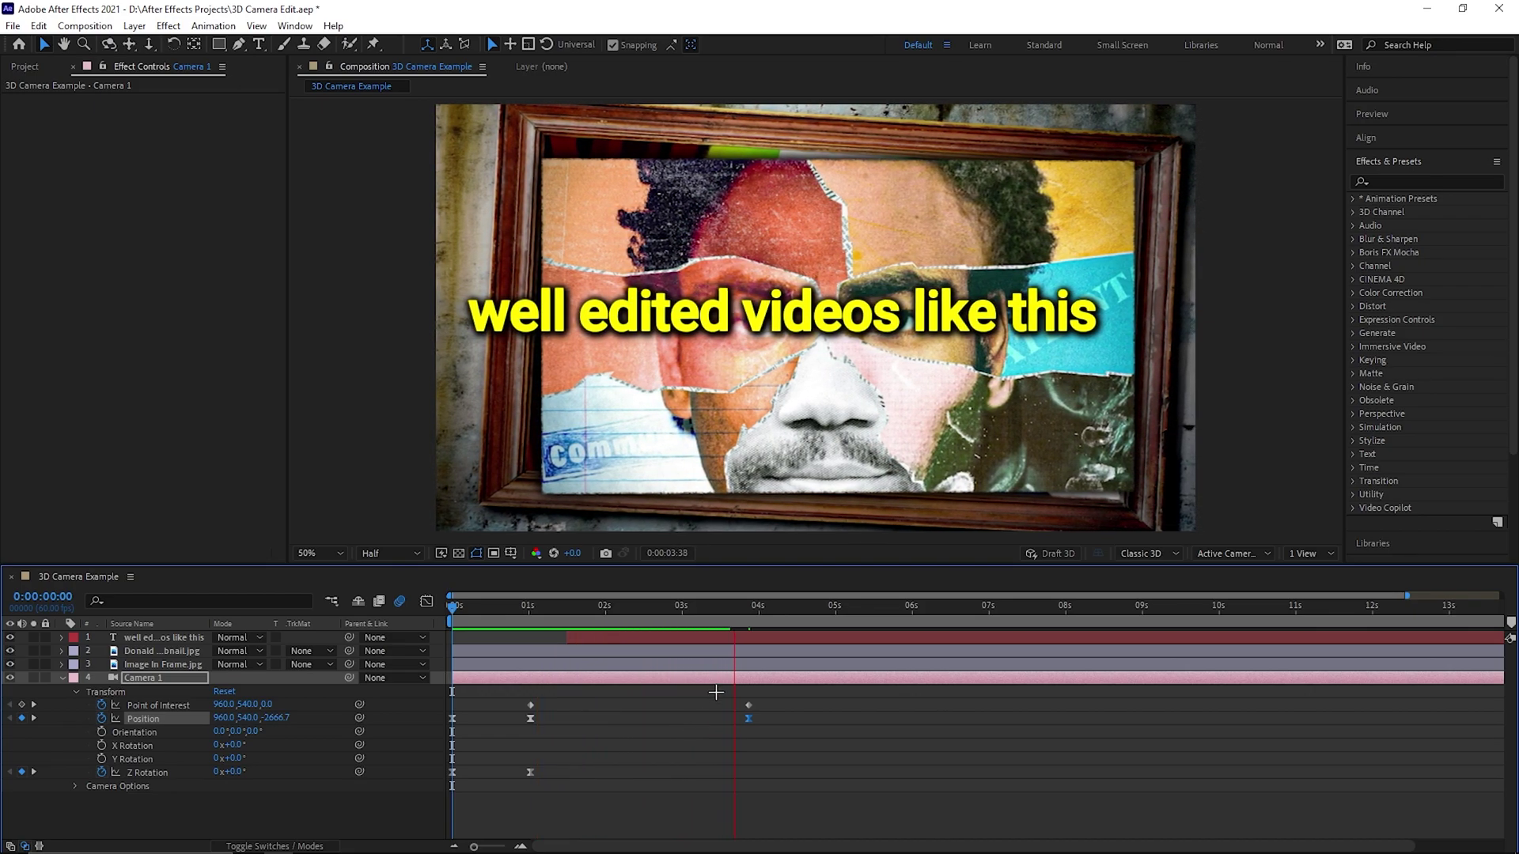
At 0:00:03:52, set Camera 1's Point of Interest X to 877 and Position Z to -2372.7, and preview from the start
{"action": "left_click", "coordinate": [752, 609]}
{"action": "left_click_drag", "start_coordinate": [752, 608], "coordinate": [748, 609]}
{"action": "left_click_drag", "start_coordinate": [222, 704], "coordinate": [210, 706]}
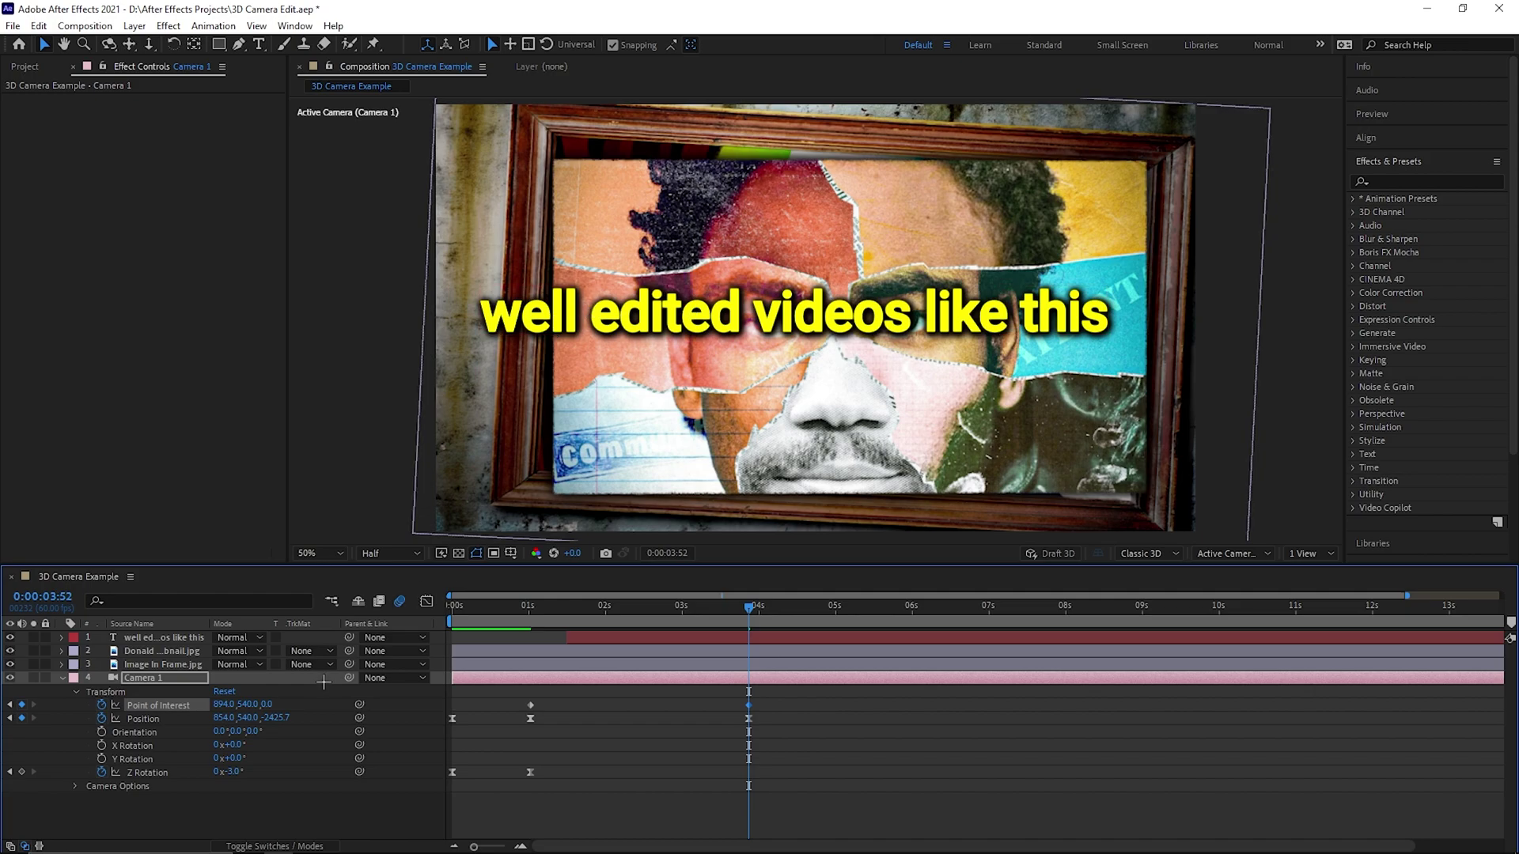
{"action": "left_click_drag", "start_coordinate": [277, 718], "coordinate": [218, 708]}
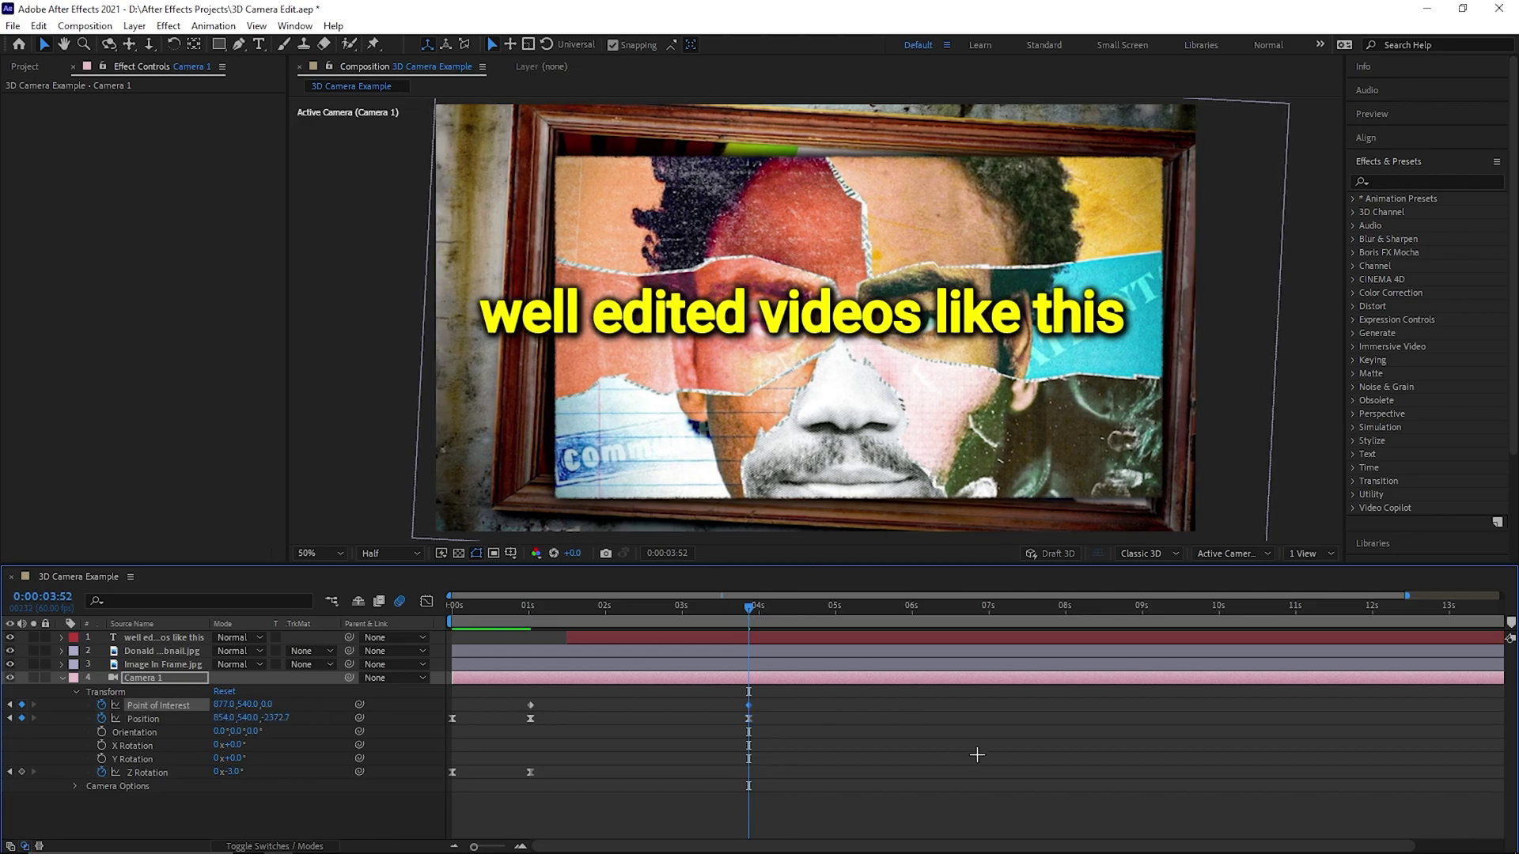
{"action": "left_click", "coordinate": [980, 753]}
{"action": "key", "text": "Home"}
{"action": "key", "text": "space"}
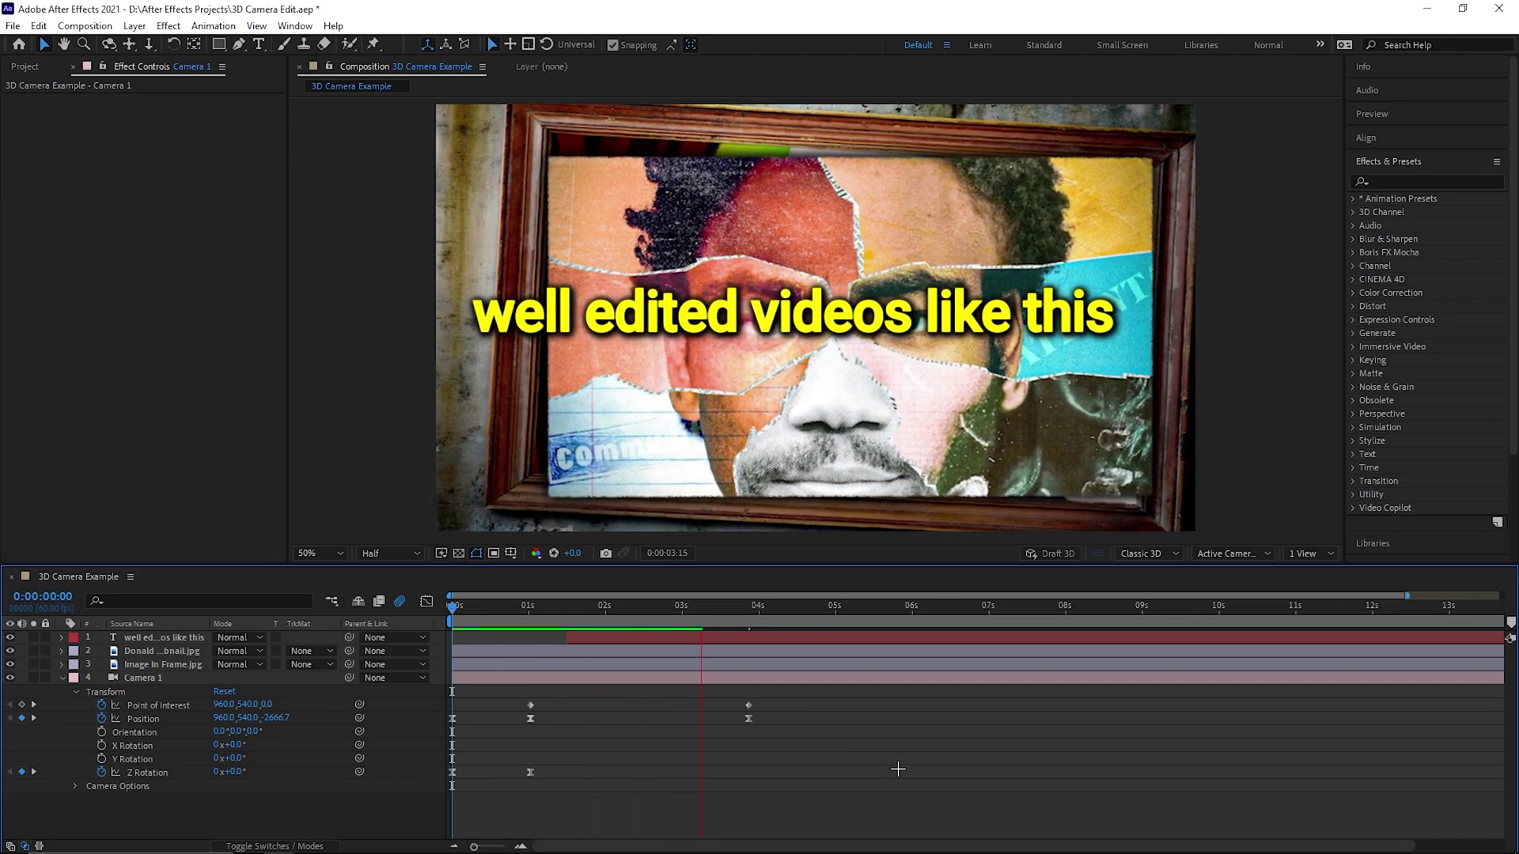
{"action": "key", "text": "space"}
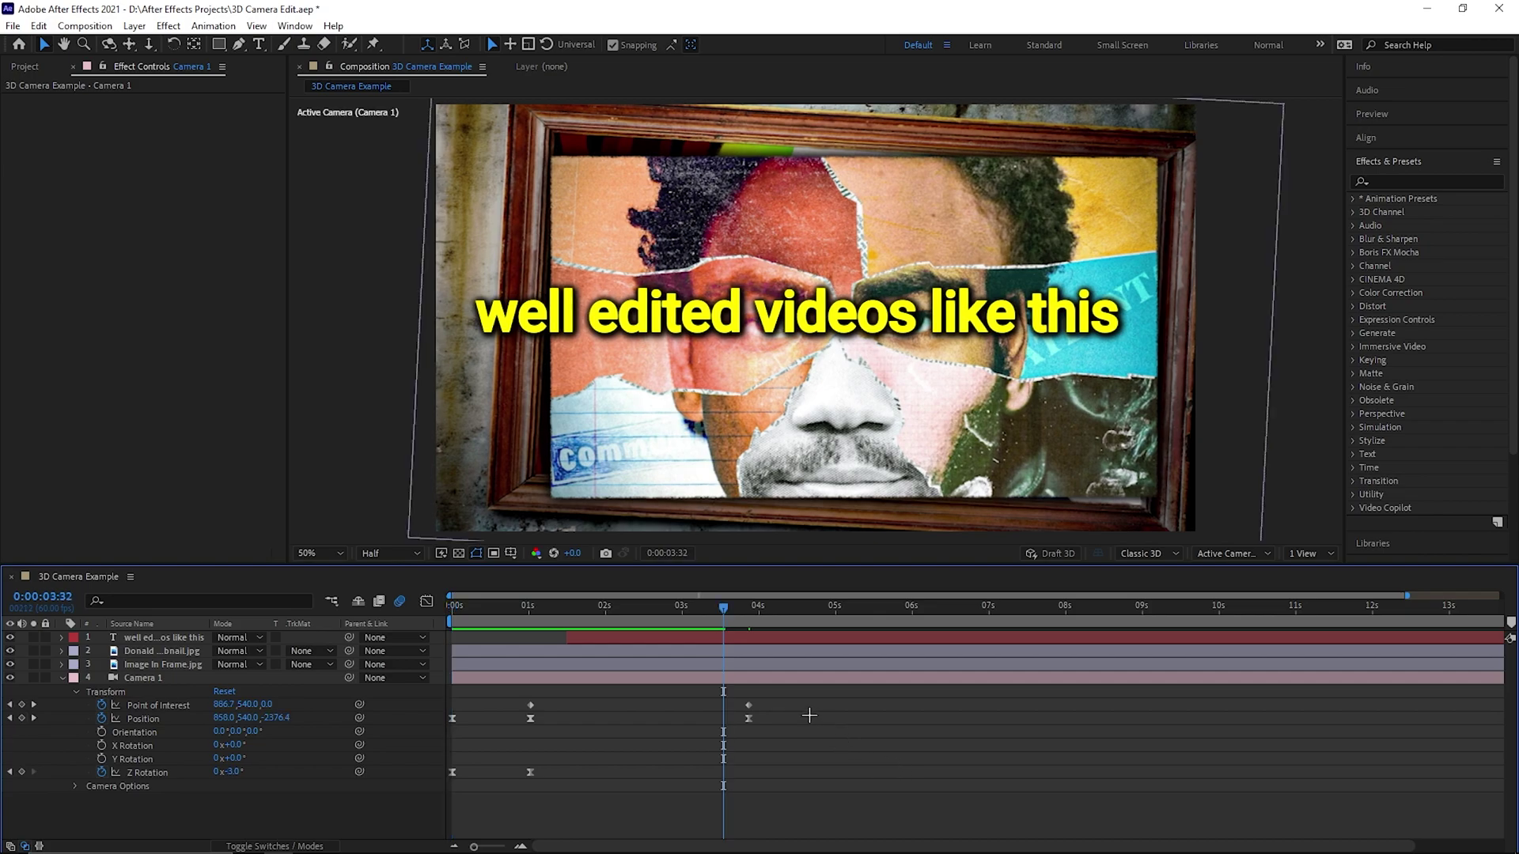
Apply Easy Ease to both Point of Interest keyframes, and move the first one slightly earlier while keeping the last at 0:00:03:52
{"action": "left_click_drag", "start_coordinate": [787, 709], "coordinate": [522, 704]}
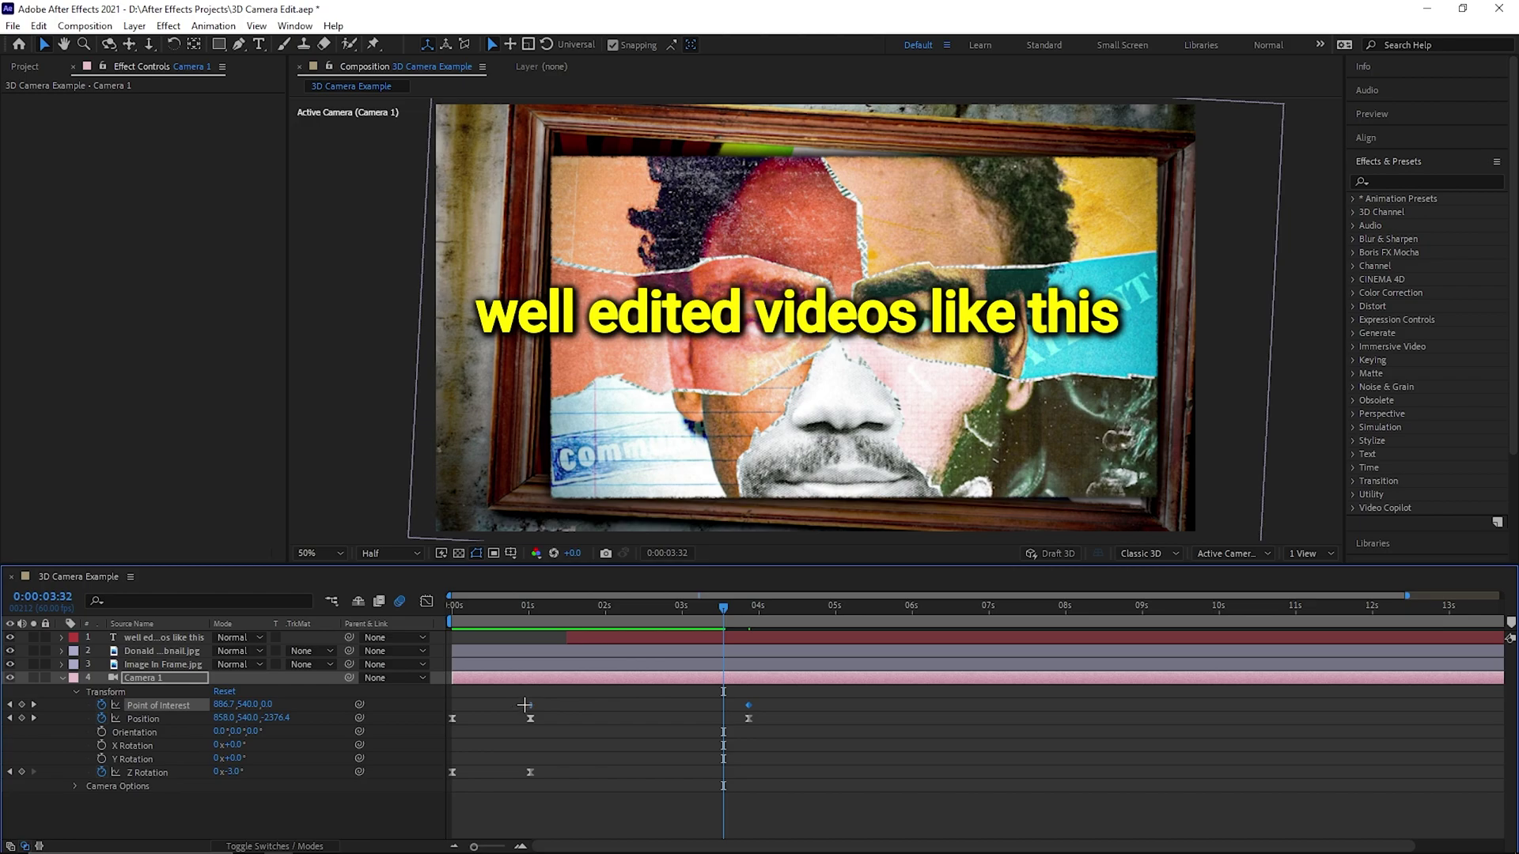
{"action": "right_click", "coordinate": [531, 704]}
{"action": "mouse_move", "coordinate": [593, 694]}
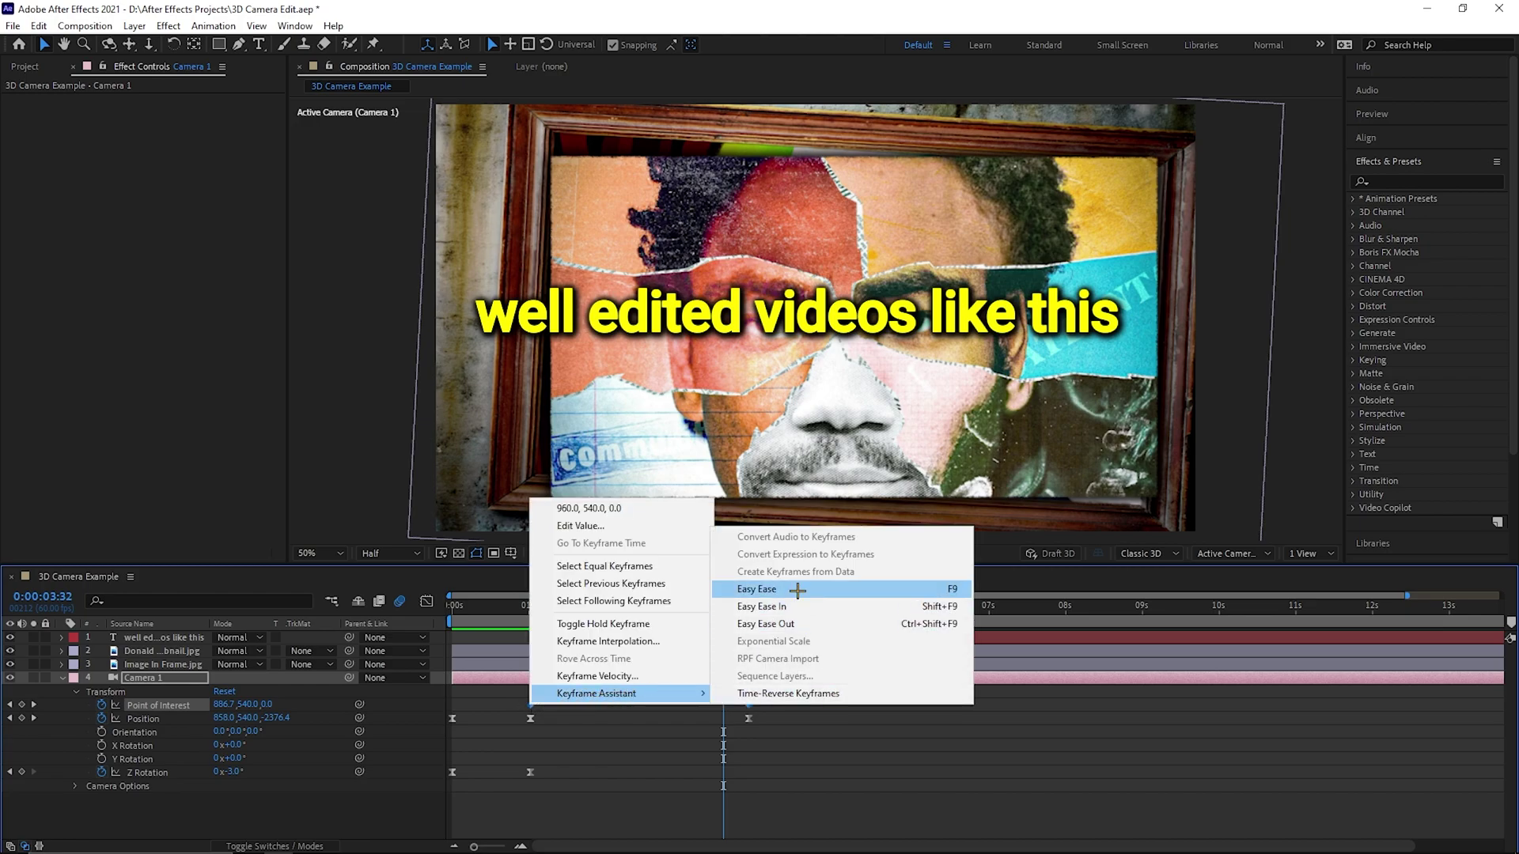
{"action": "left_click", "coordinate": [772, 589]}
{"action": "left_click_drag", "start_coordinate": [530, 704], "coordinate": [518, 705]}
{"action": "left_click", "coordinate": [714, 691]}
{"action": "left_click_drag", "start_coordinate": [737, 704], "coordinate": [748, 705]}
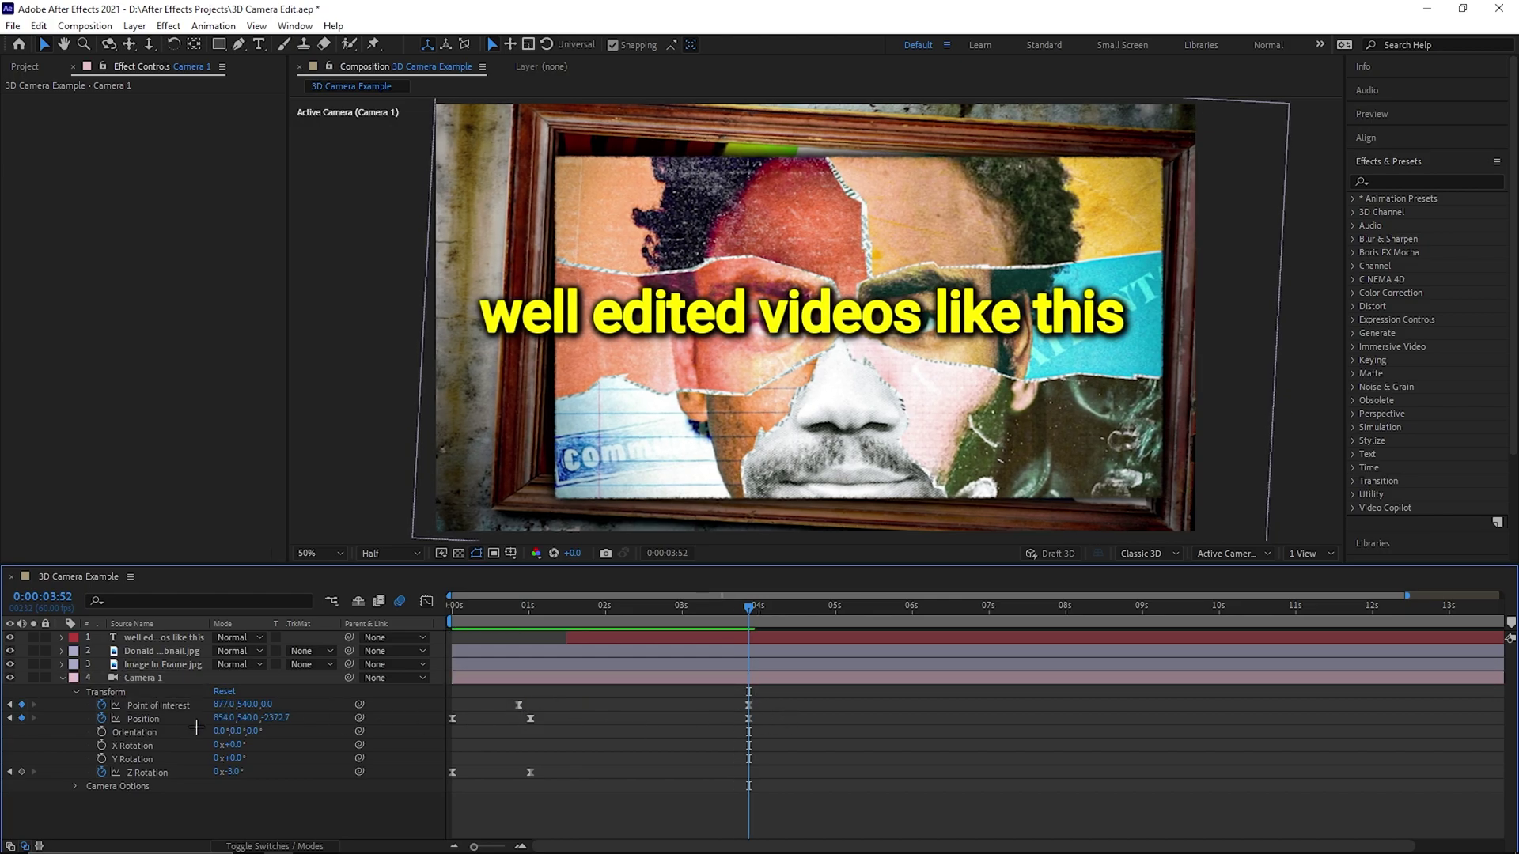
Show the speed graph of Camera 1's Position, and examine the camera's slowdown between the two moves by scrubbing the timeline
{"action": "left_click", "coordinate": [164, 719]}
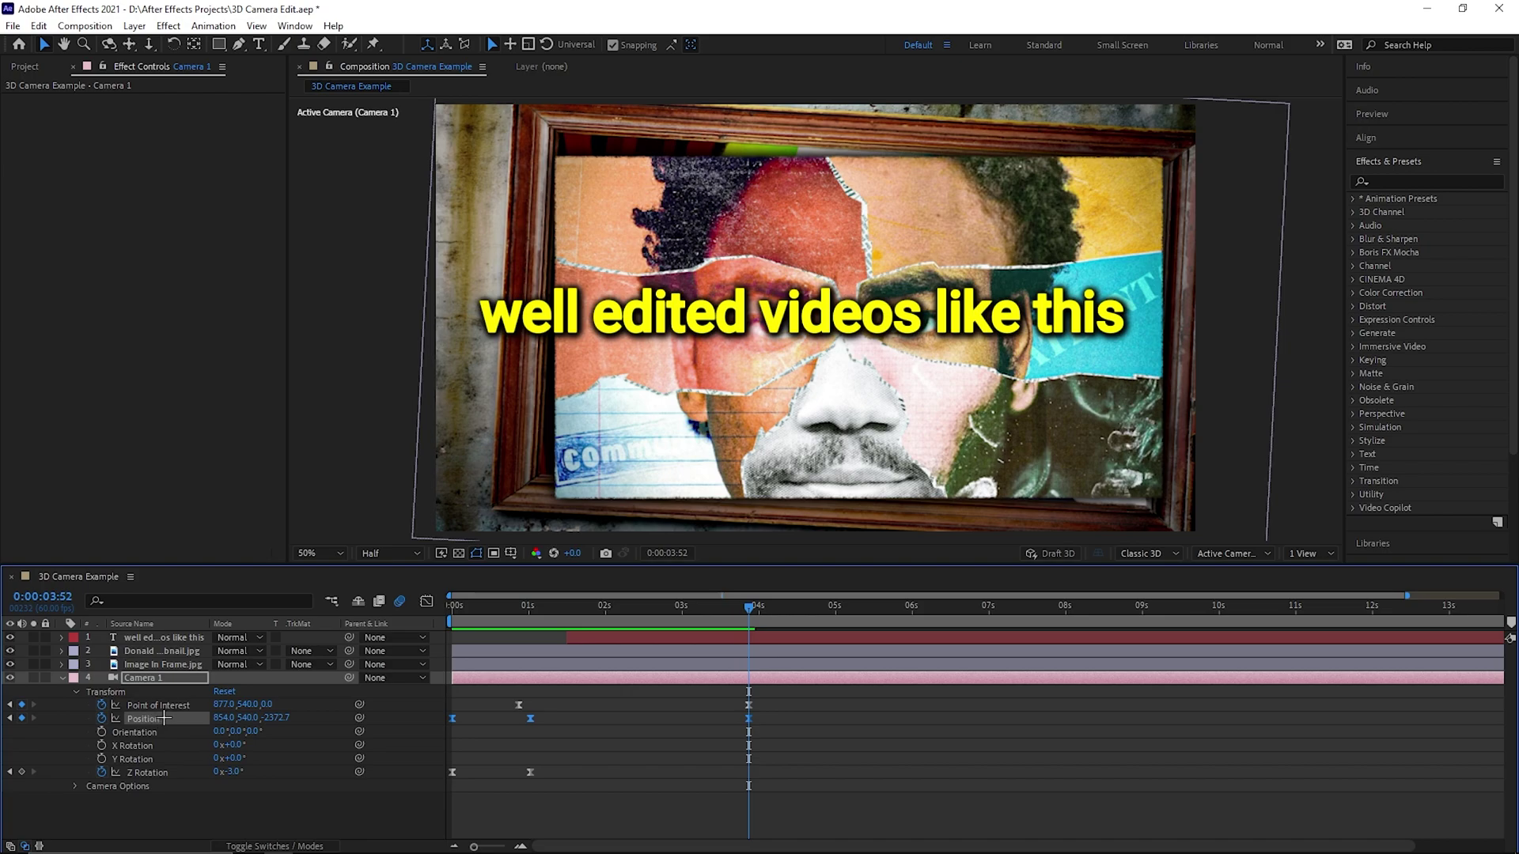
{"action": "left_click", "coordinate": [425, 603]}
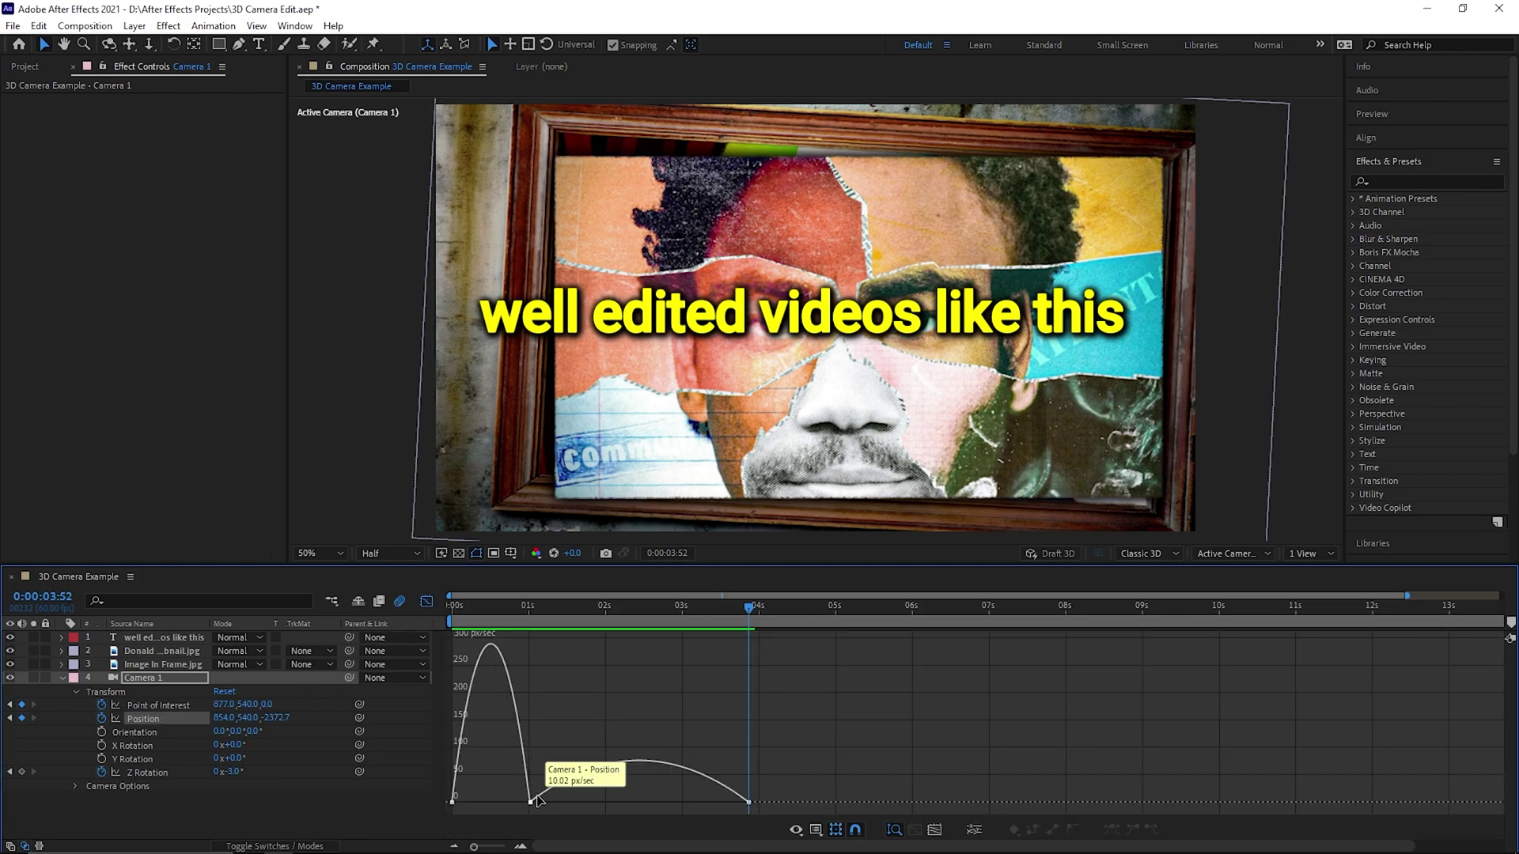
{"action": "mouse_move", "coordinate": [453, 800]}
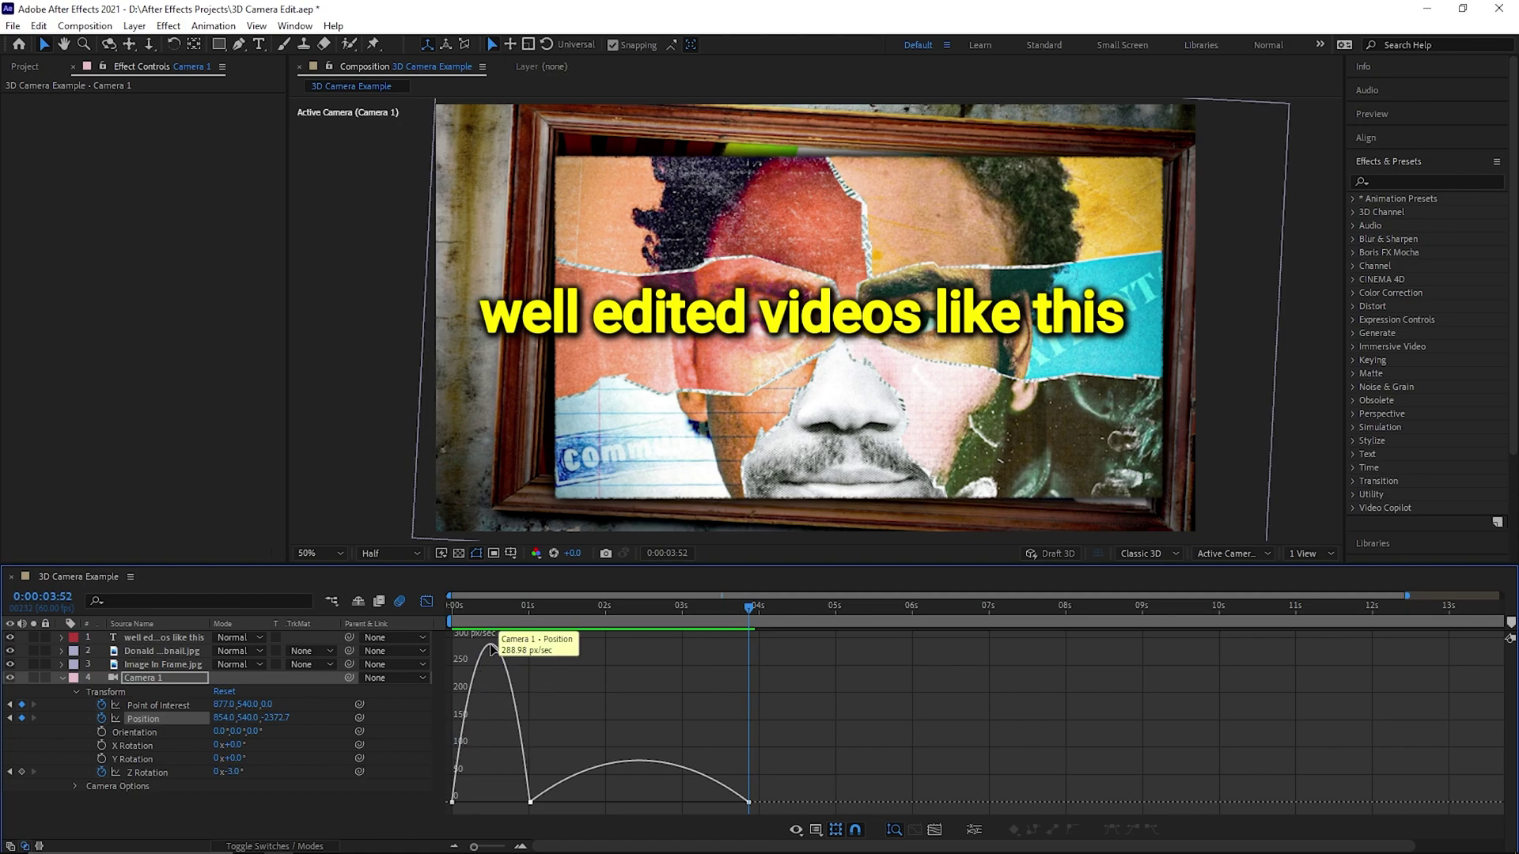
{"action": "mouse_move", "coordinate": [492, 645]}
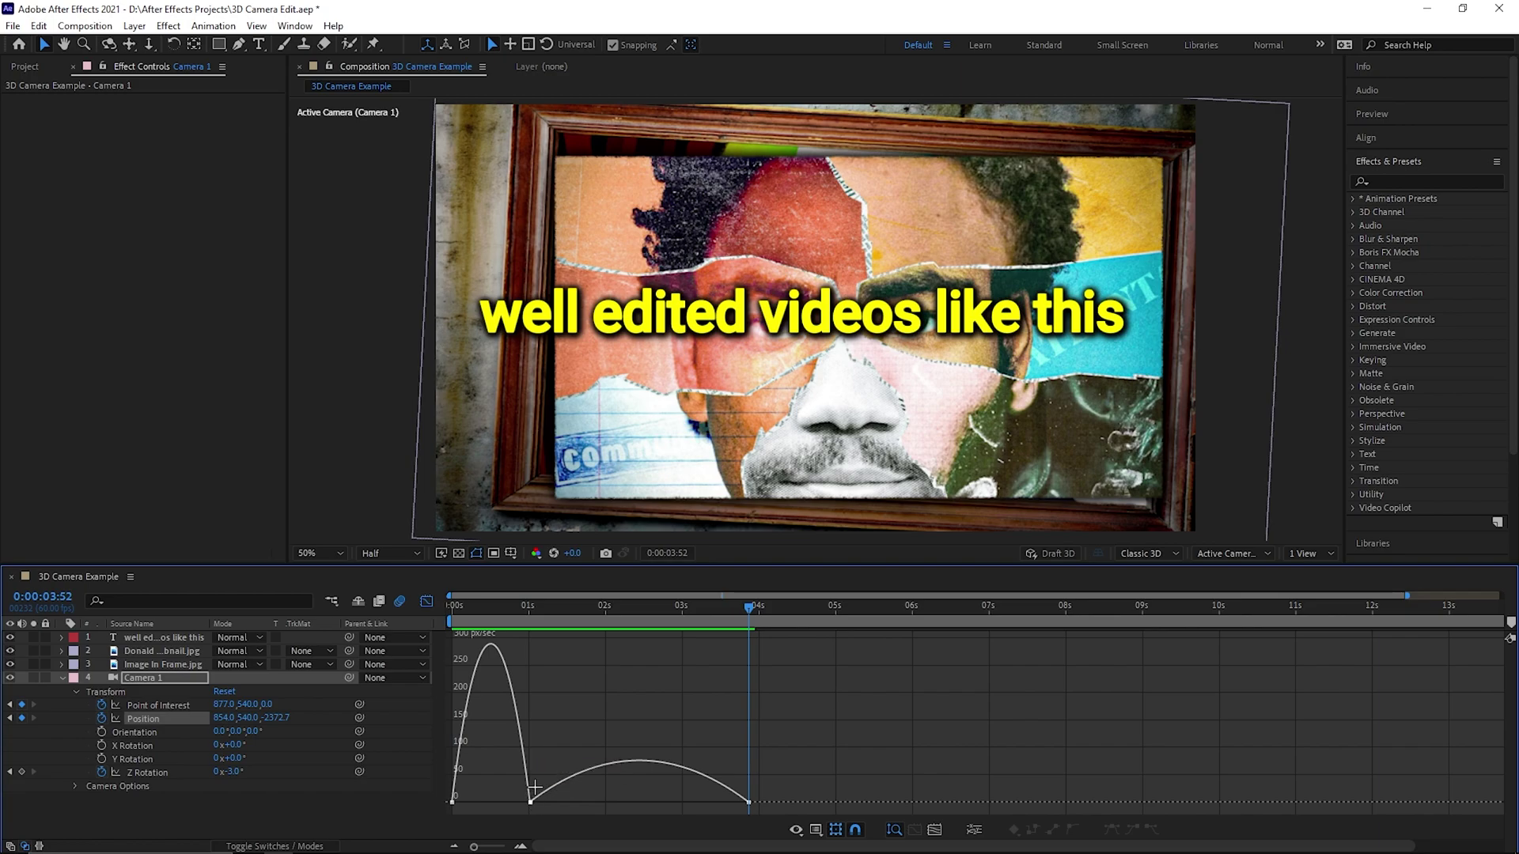
{"action": "left_click", "coordinate": [541, 610]}
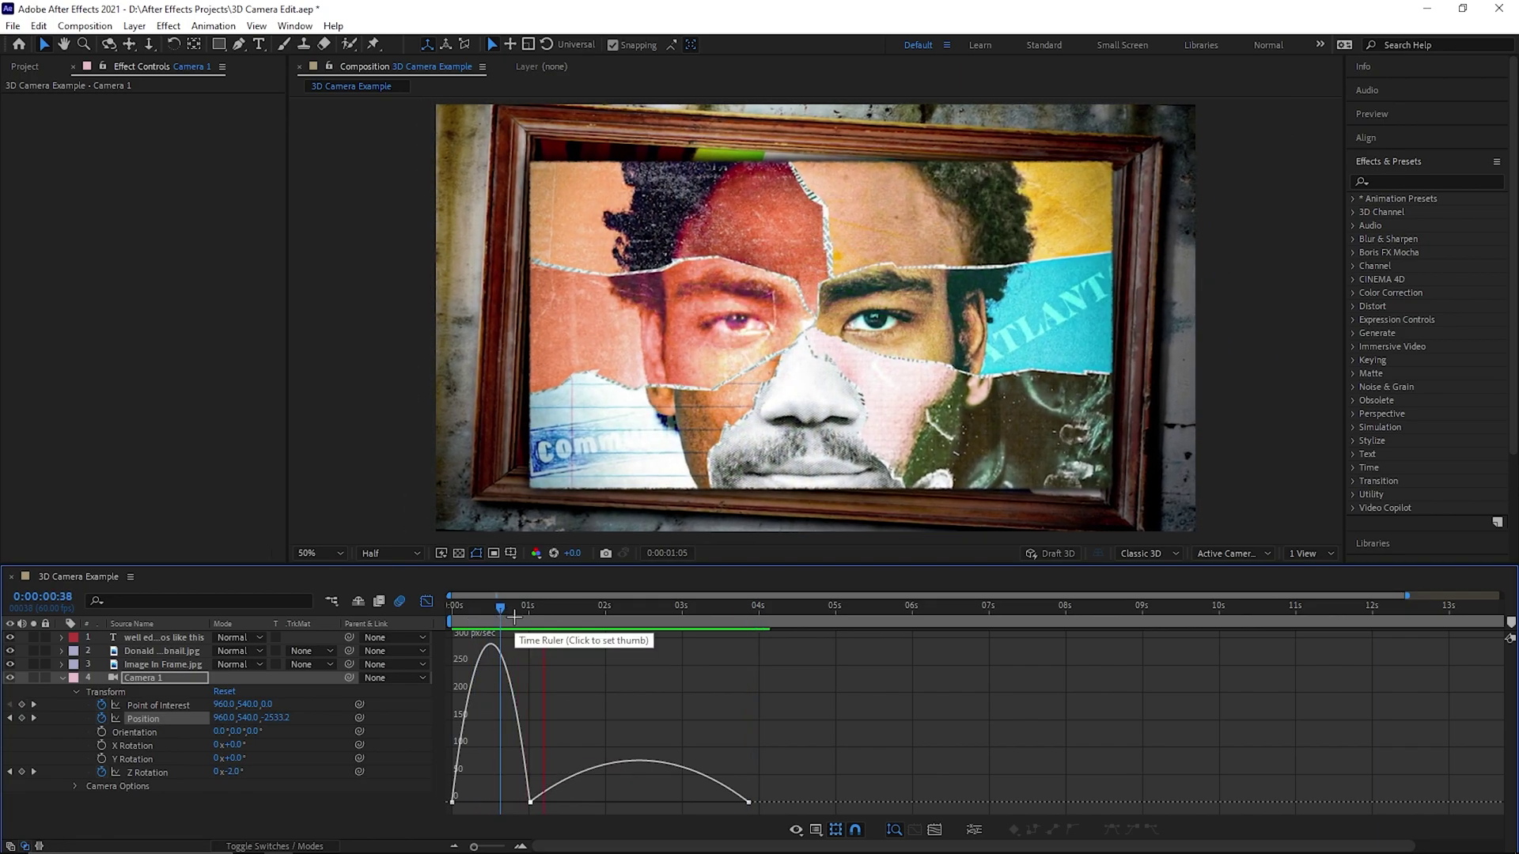
{"action": "left_click_drag", "start_coordinate": [514, 617], "coordinate": [640, 613]}
In the Position speed graph, raise the middle keyframe's speed above zero and extend the last keyframe's incoming influence handle for a longer ease
{"action": "left_click", "coordinate": [531, 802]}
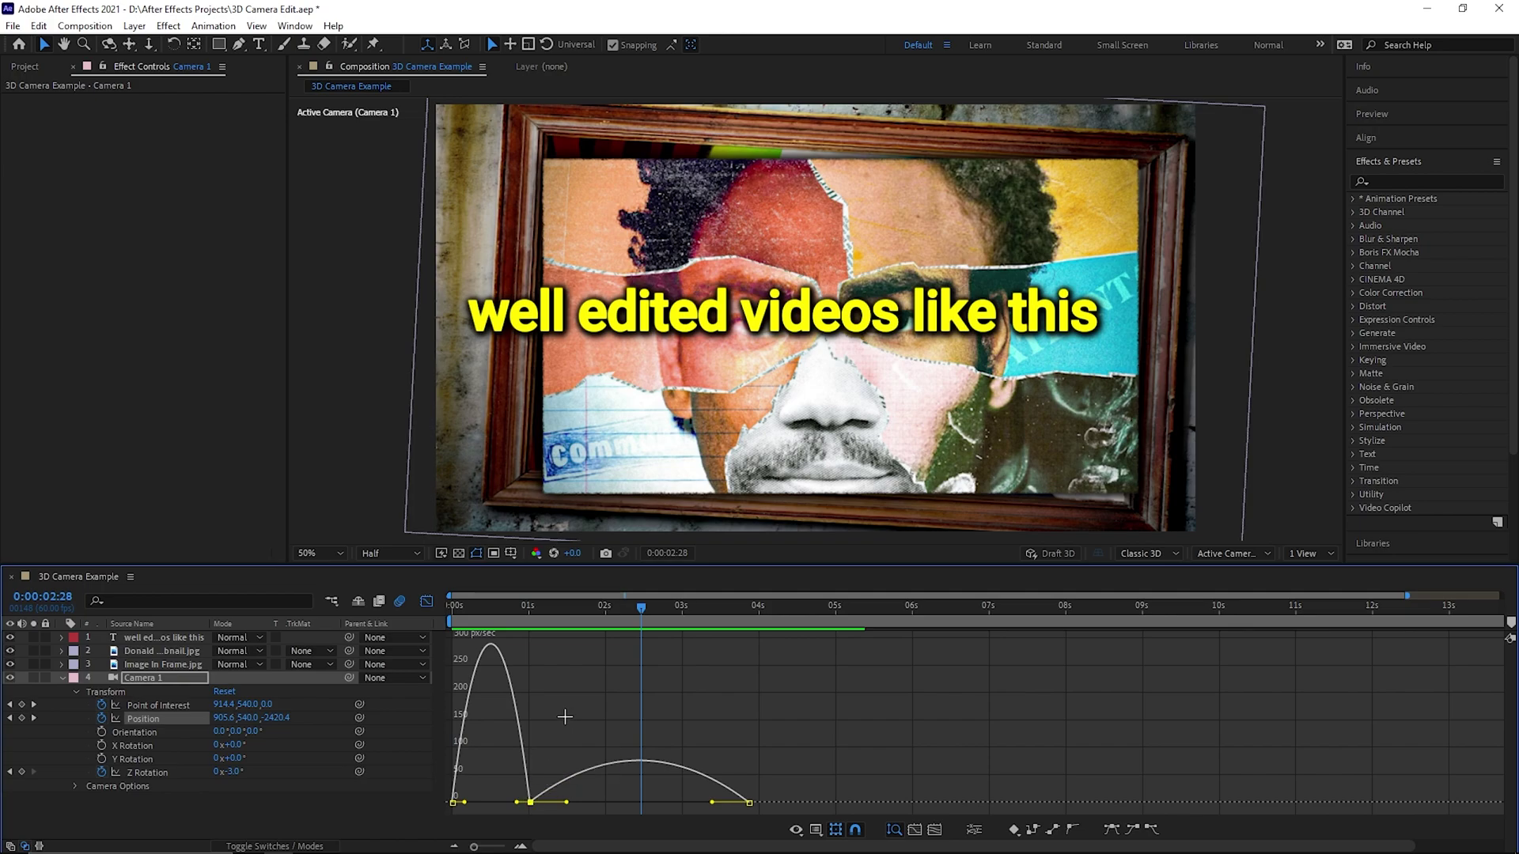
{"action": "mouse_move", "coordinate": [536, 804]}
{"action": "left_click_drag", "start_coordinate": [567, 802], "coordinate": [515, 783]}
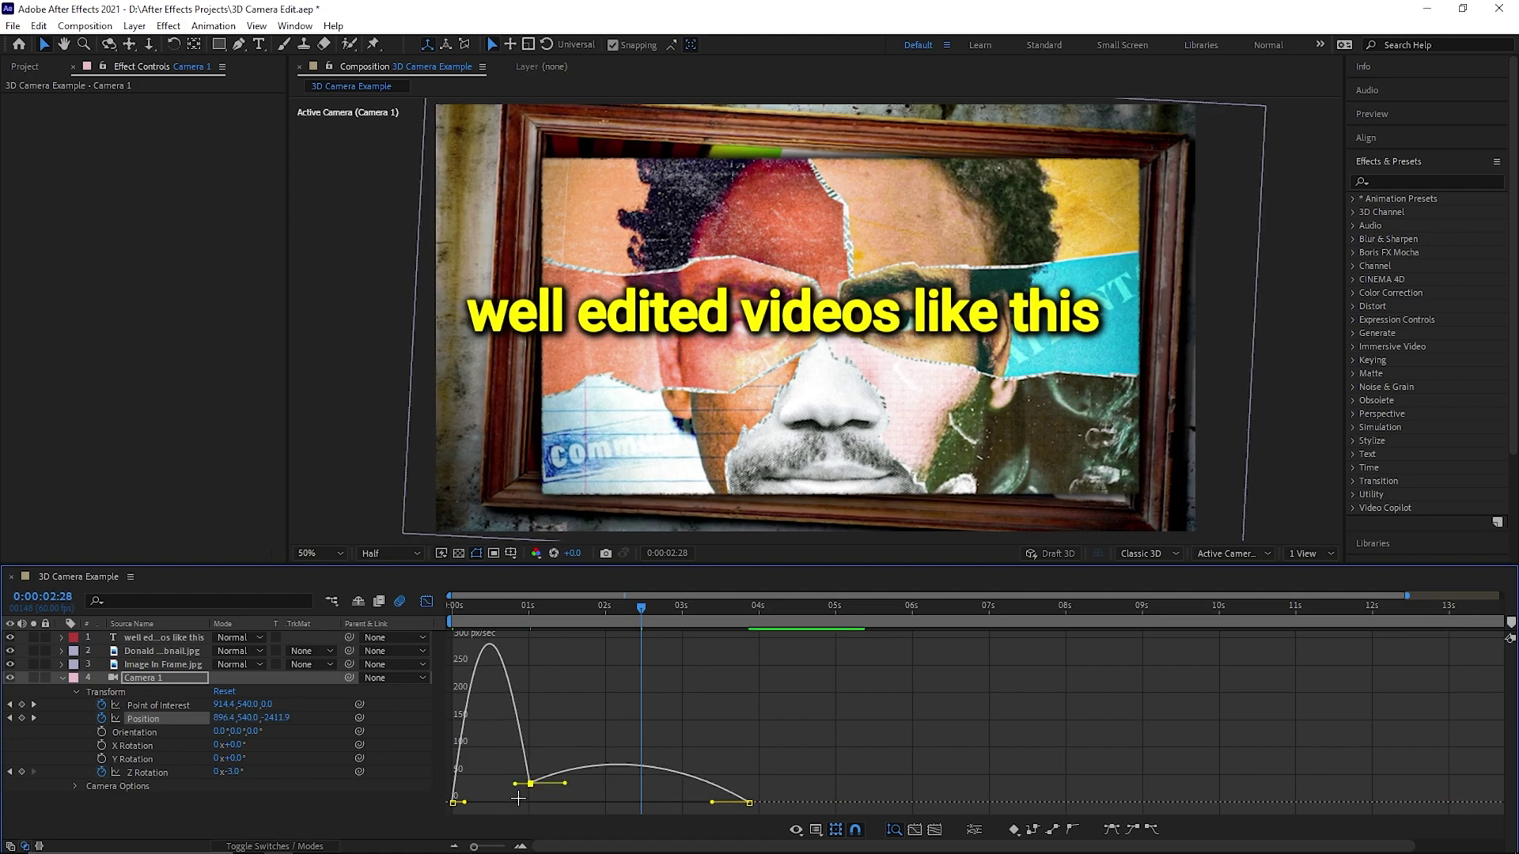
{"action": "key", "text": "Home"}
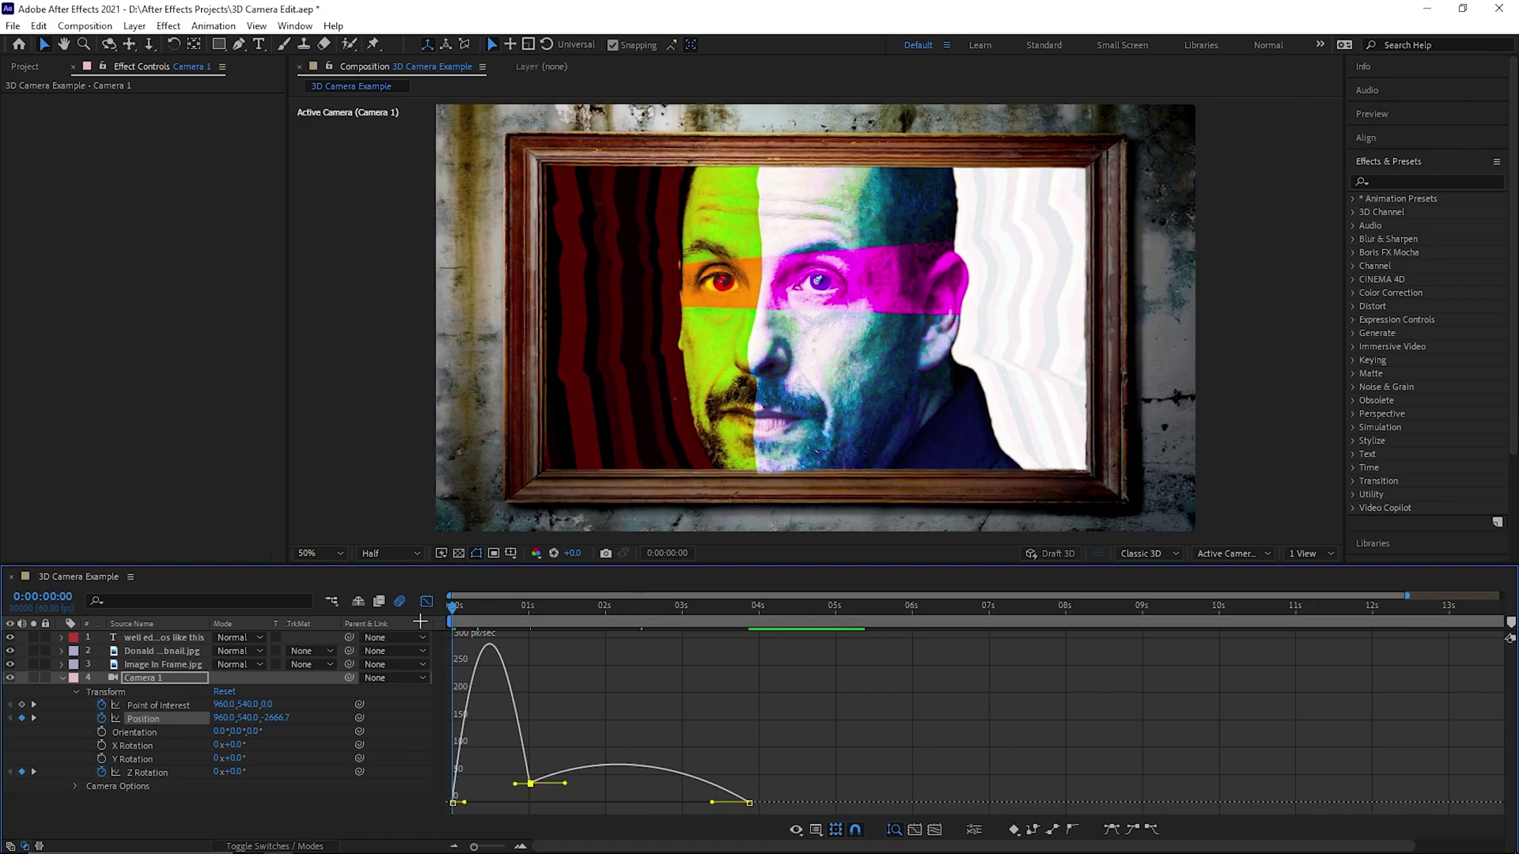
{"action": "key", "text": "space"}
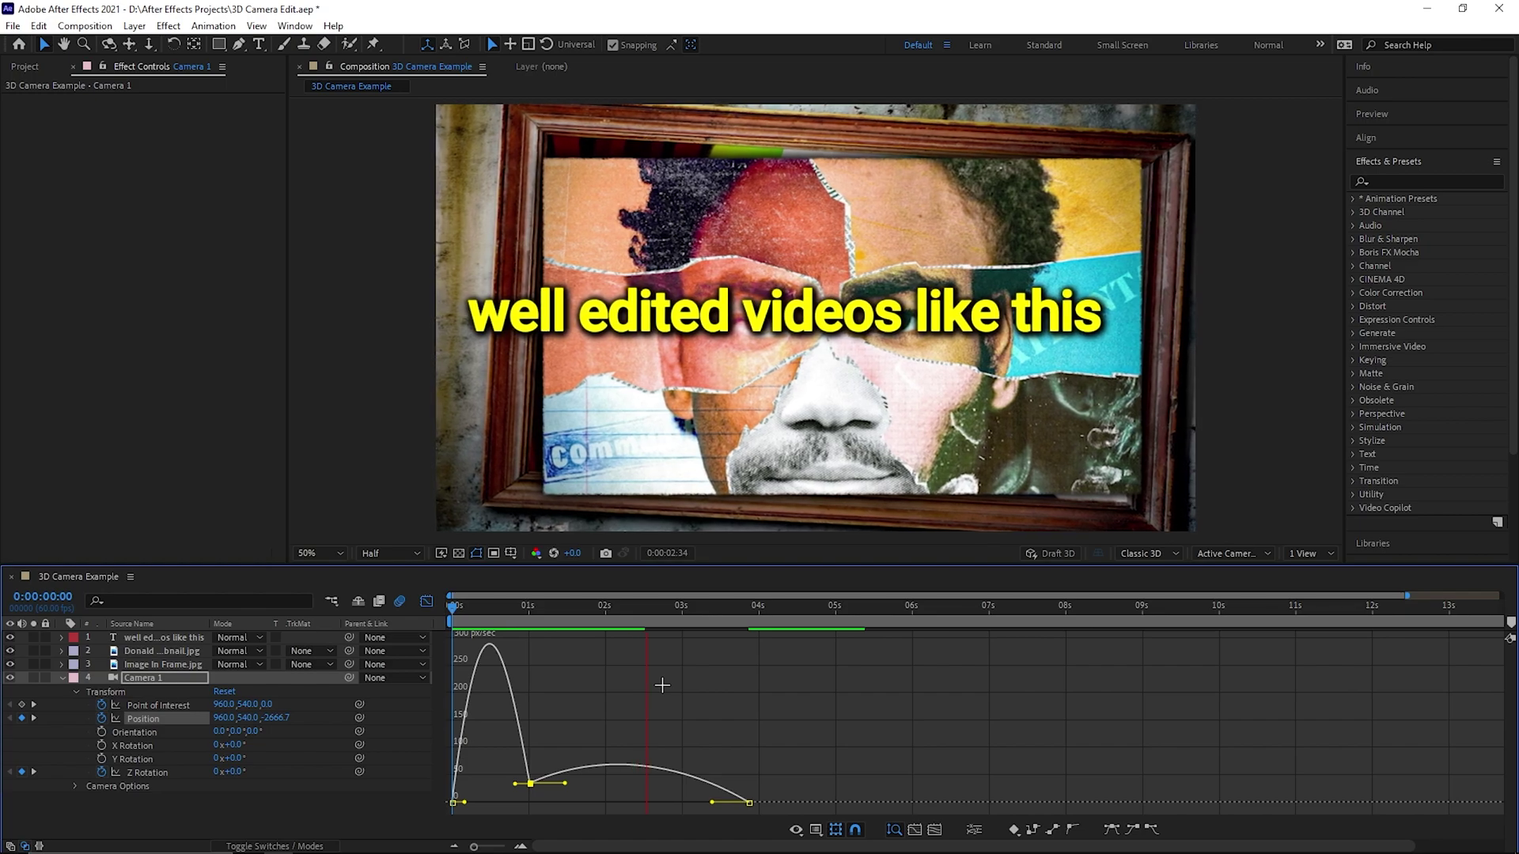
{"action": "key", "text": "space"}
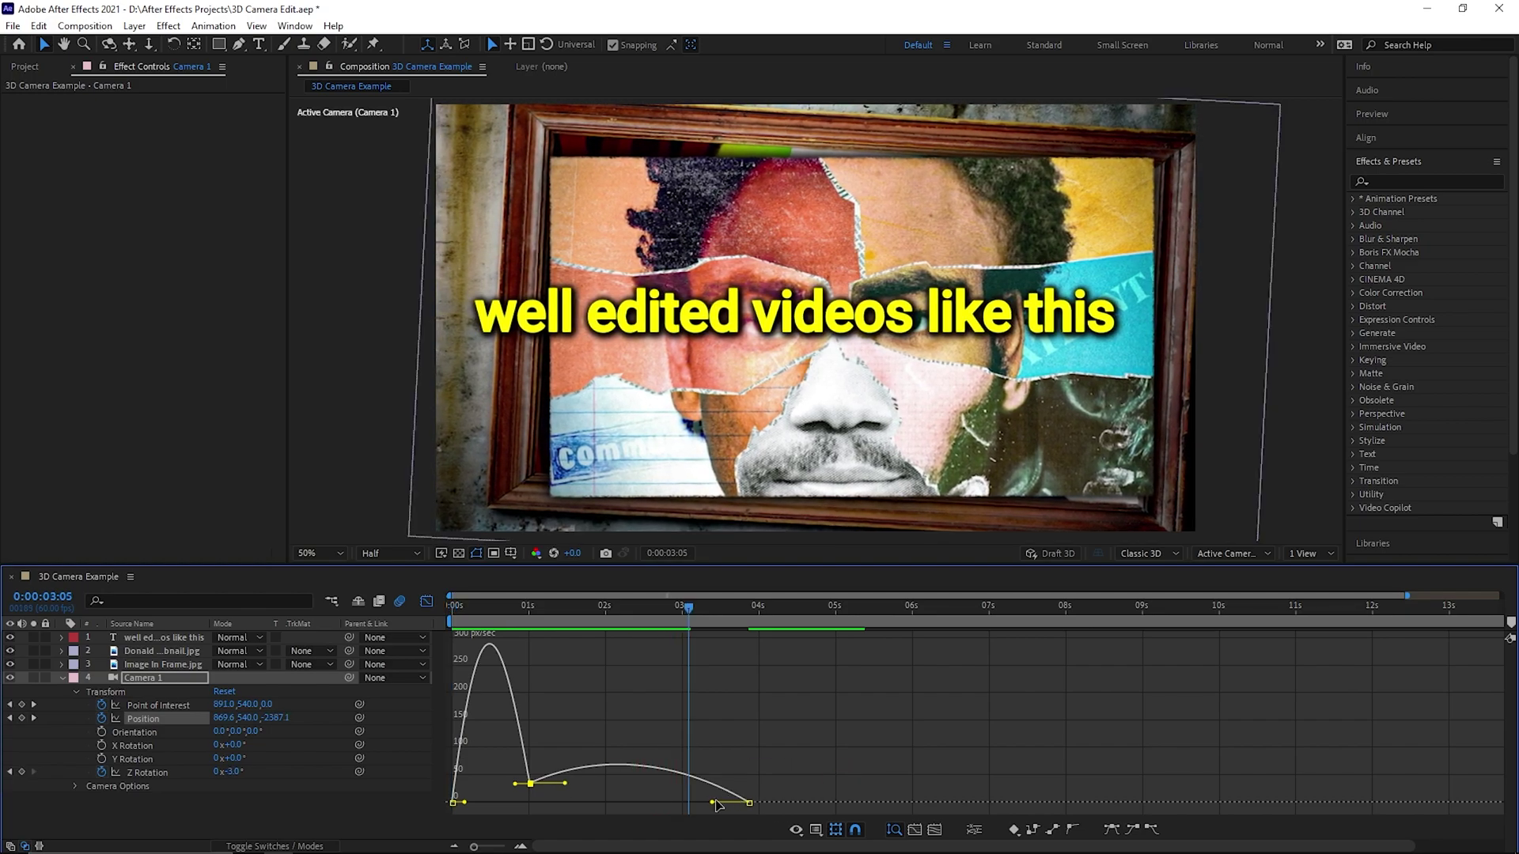
{"action": "left_click_drag", "start_coordinate": [712, 803], "coordinate": [663, 802]}
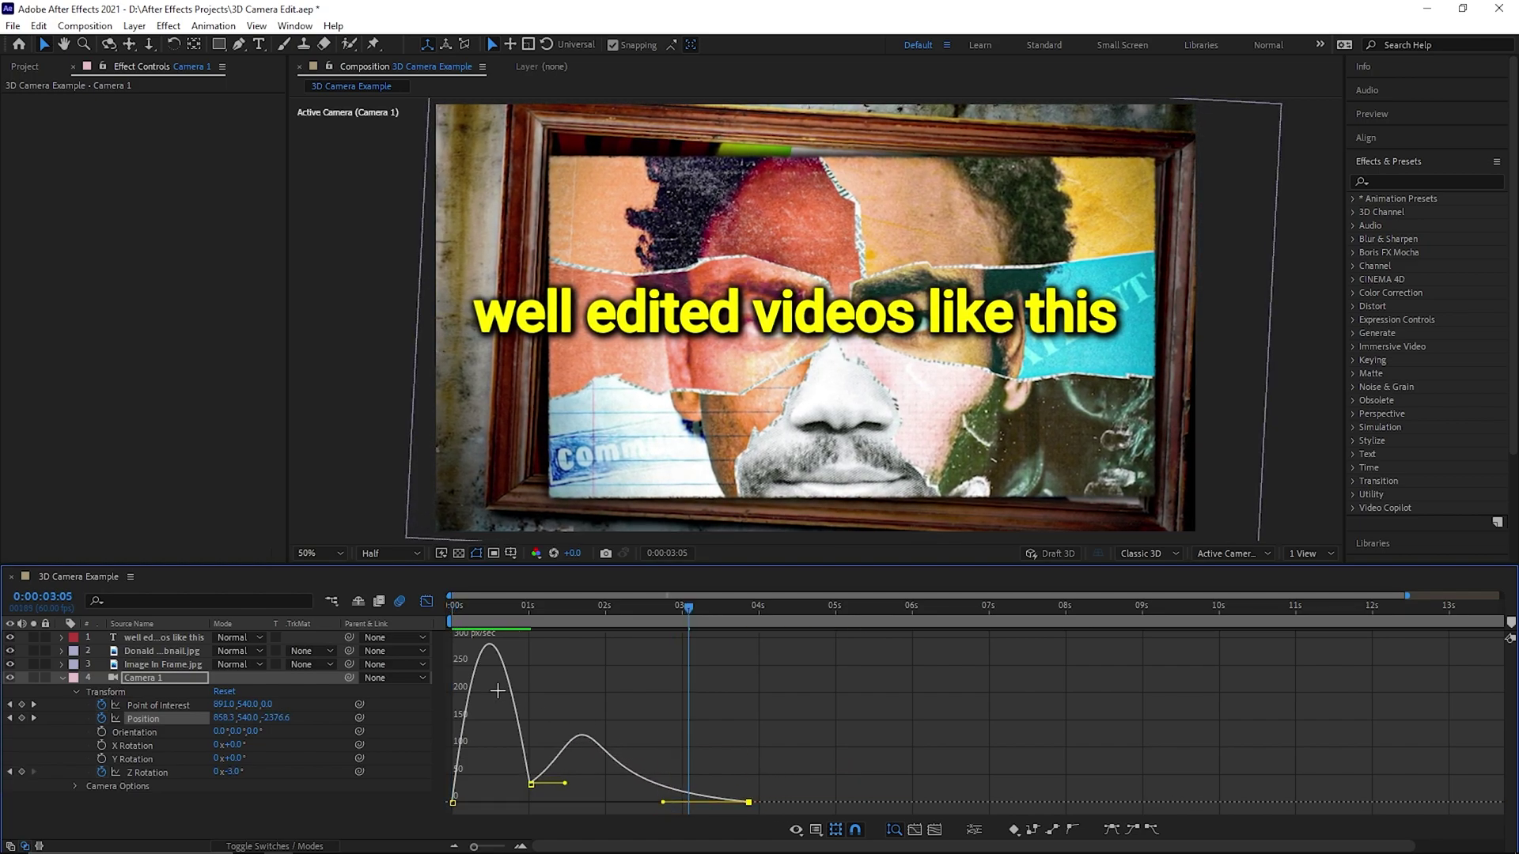
Reshape the Position speed curve so the first move peaks early and eases long into the middle keyframe, and preview from the start
{"action": "mouse_move", "coordinate": [455, 793]}
{"action": "left_mouse_down"}
{"action": "mouse_move", "coordinate": [538, 778]}
{"action": "mouse_move", "coordinate": [503, 790]}
{"action": "left_mouse_up"}
{"action": "key", "text": "Home"}
{"action": "key", "text": "space"}
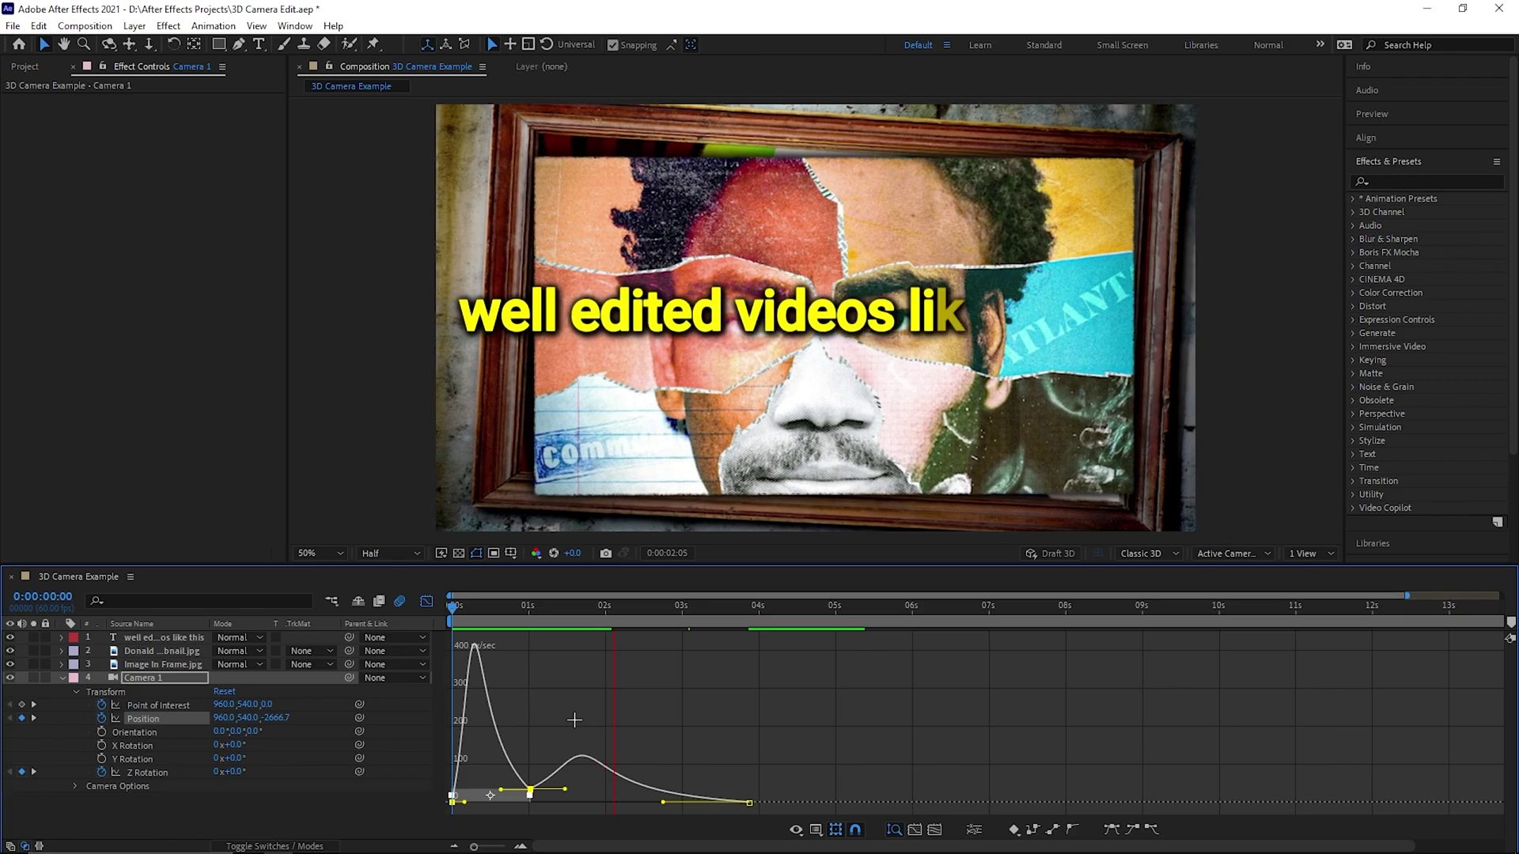
{"action": "key", "text": "space"}
{"action": "key", "text": "shift+F3"}
{"action": "key", "text": "Home"}
{"action": "key", "text": "space"}
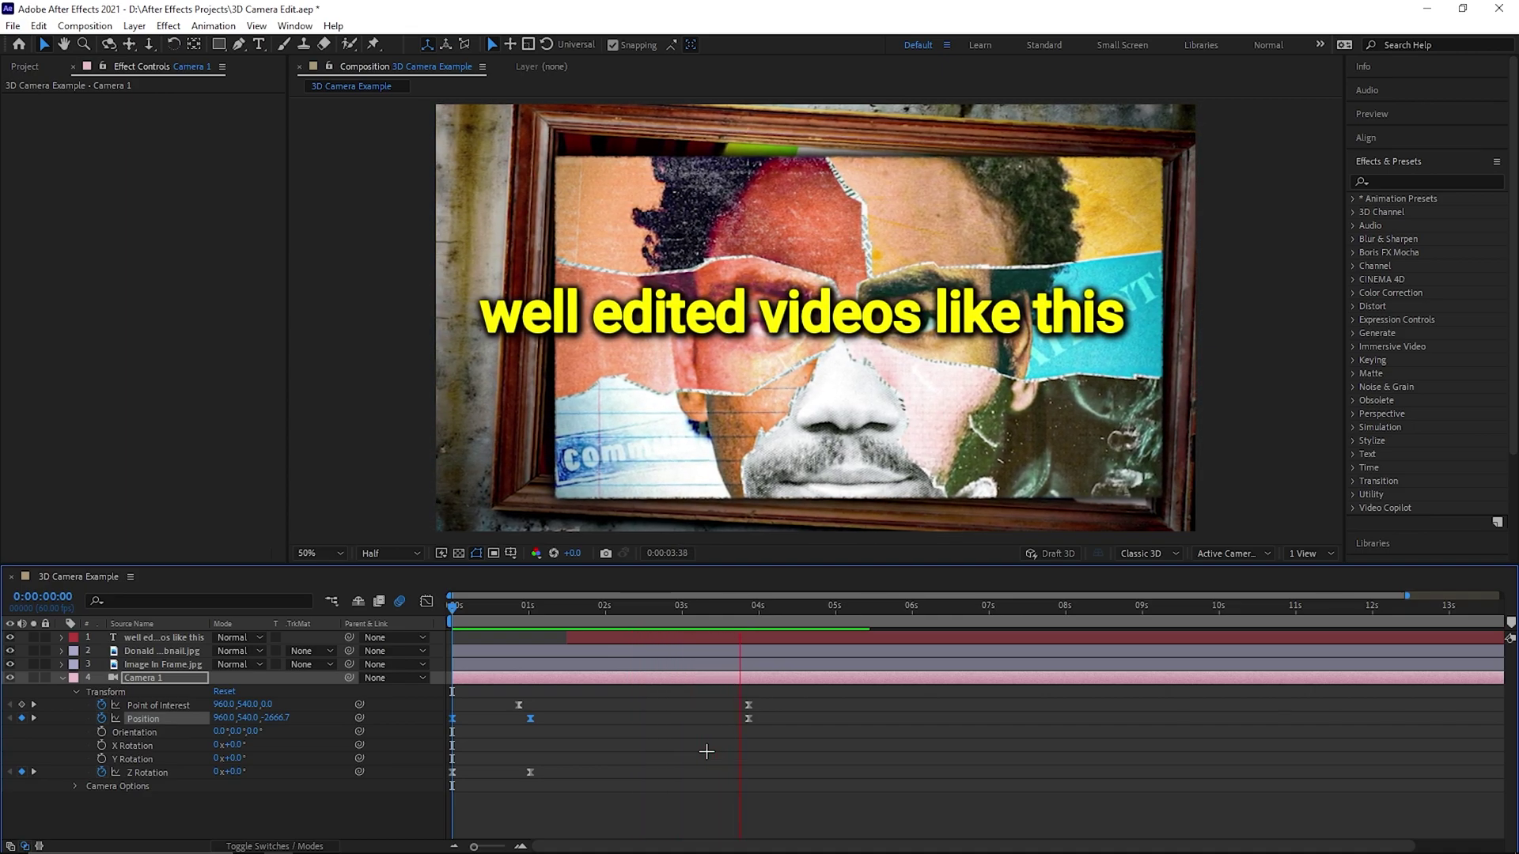
{"action": "key", "text": "space"}
In the Point of Interest speed graph, extend the last keyframe's incoming influence for an early peak and long ease-out, and preview the animation
{"action": "left_click_drag", "start_coordinate": [795, 698], "coordinate": [470, 715]}
{"action": "left_click", "coordinate": [427, 601]}
{"action": "left_click", "coordinate": [556, 716]}
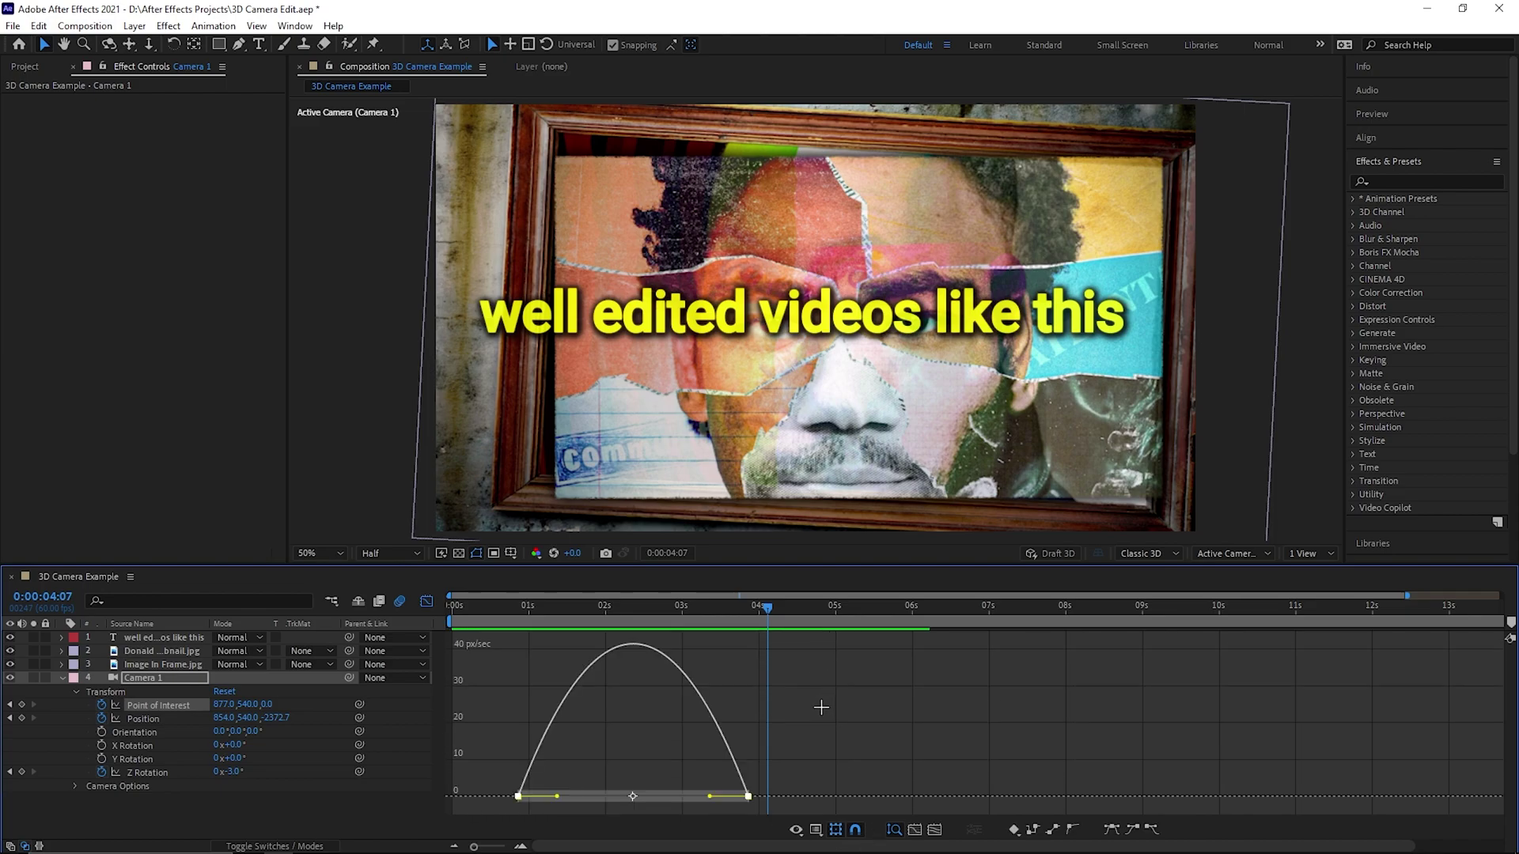
{"action": "left_click_drag", "start_coordinate": [710, 798], "coordinate": [643, 796]}
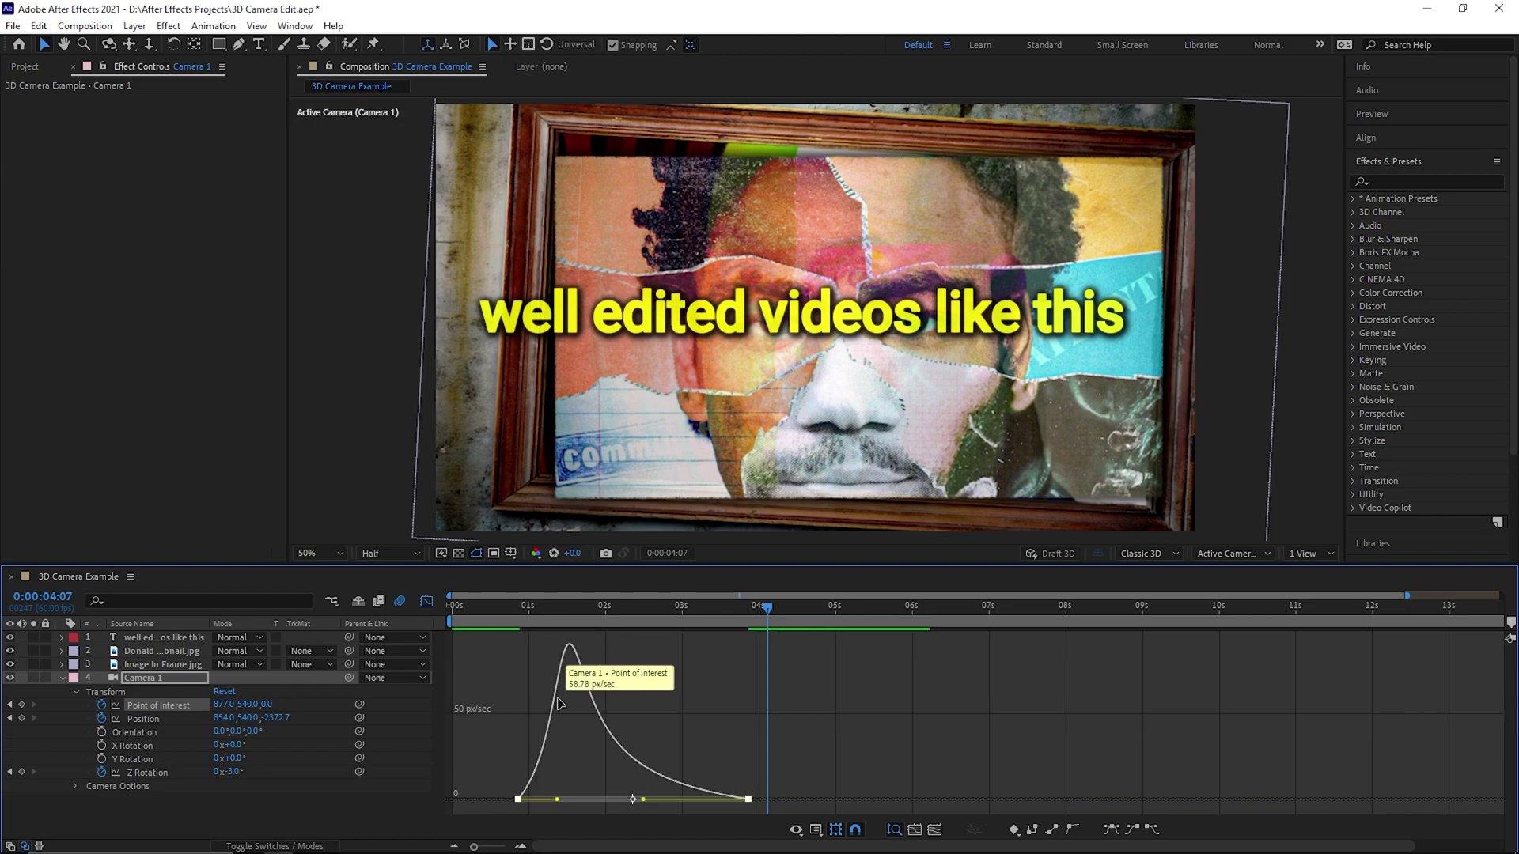
{"action": "left_click_drag", "start_coordinate": [516, 622], "coordinate": [428, 603]}
{"action": "left_click", "coordinate": [428, 602]}
{"action": "key", "text": "space"}
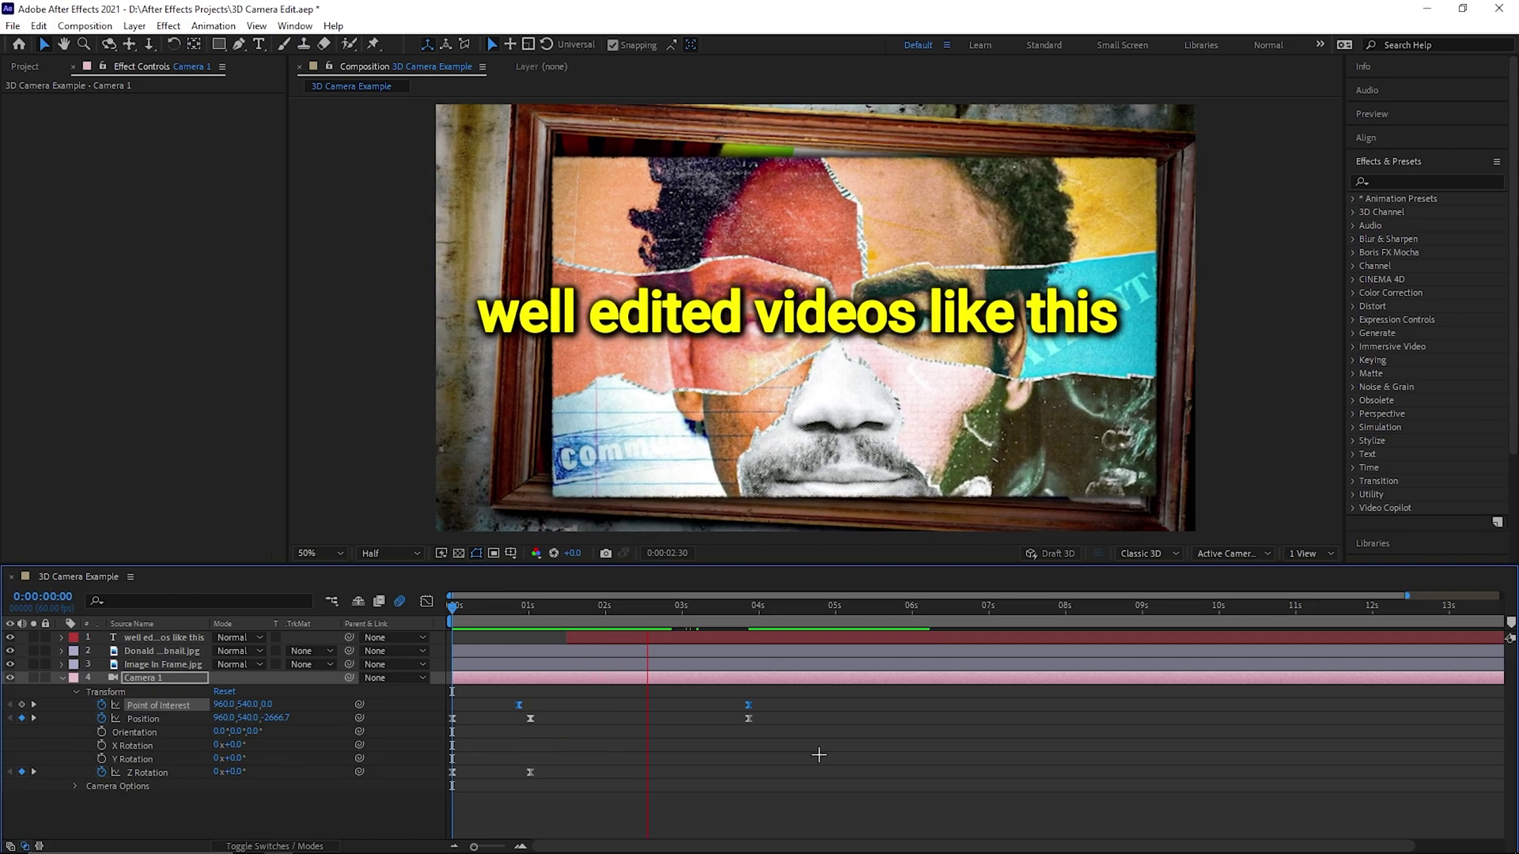
{"action": "key", "text": "space"}
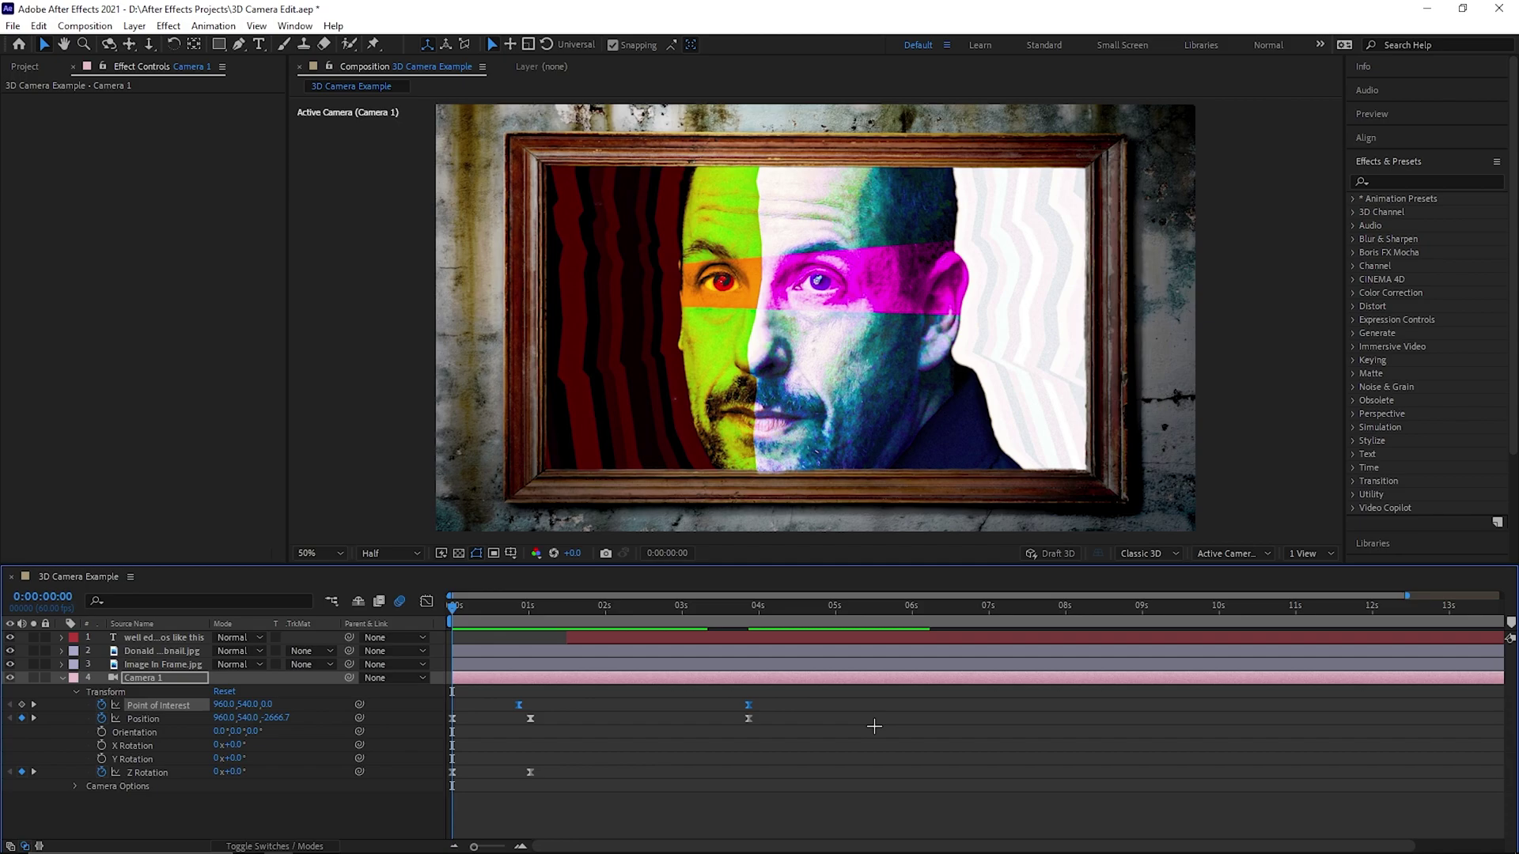
{"action": "key", "text": "space"}
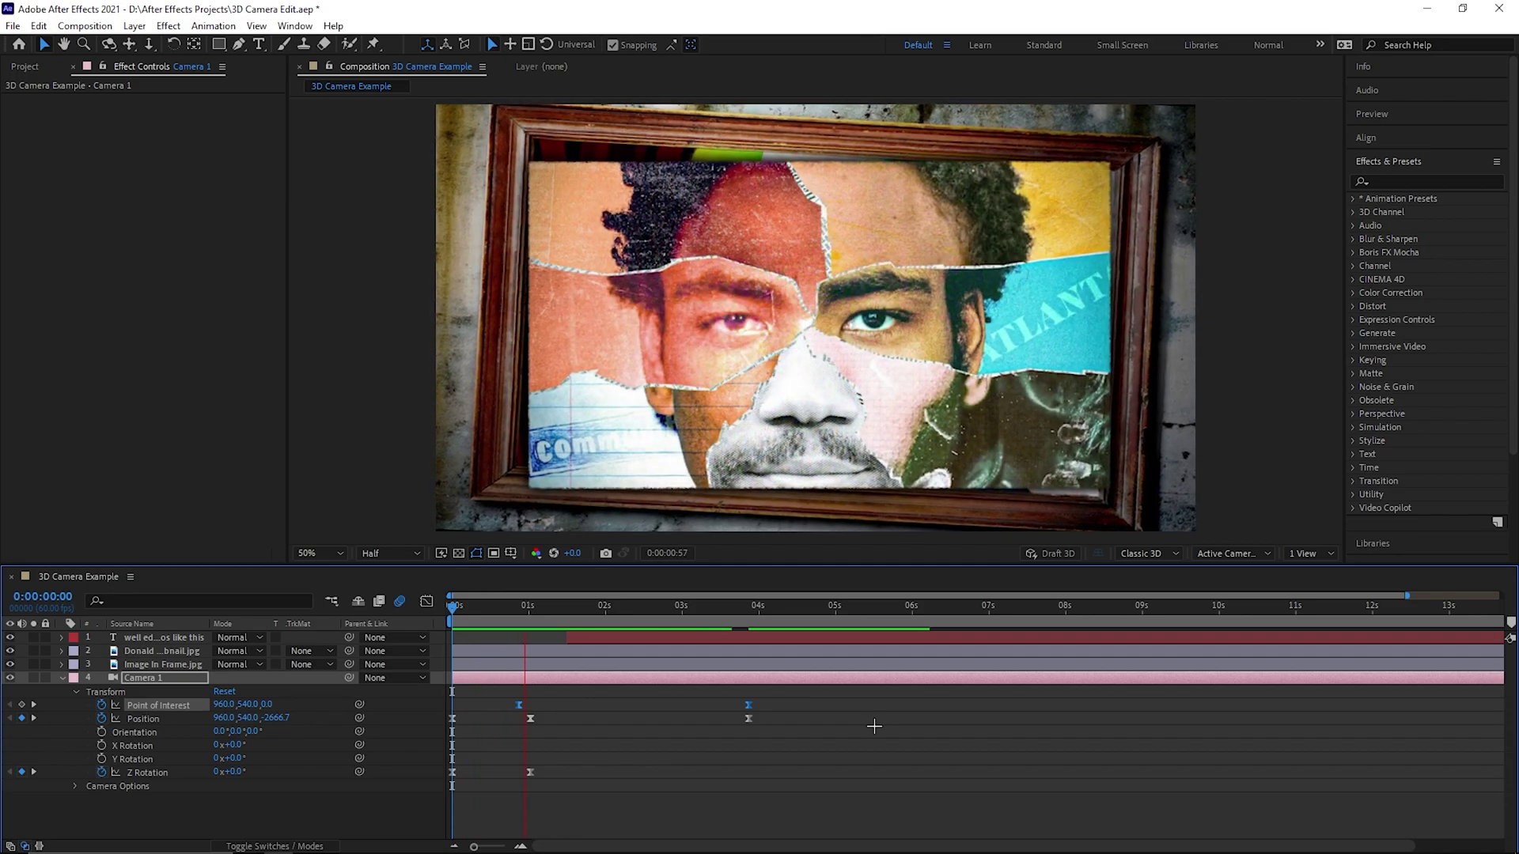
At the middle Position keyframe at 0:00:01:01, set Camera 1's Position Z to -2430.7 and preview from the start
{"action": "left_click", "coordinate": [535, 605]}
{"action": "left_click_drag", "start_coordinate": [535, 606], "coordinate": [529, 608]}
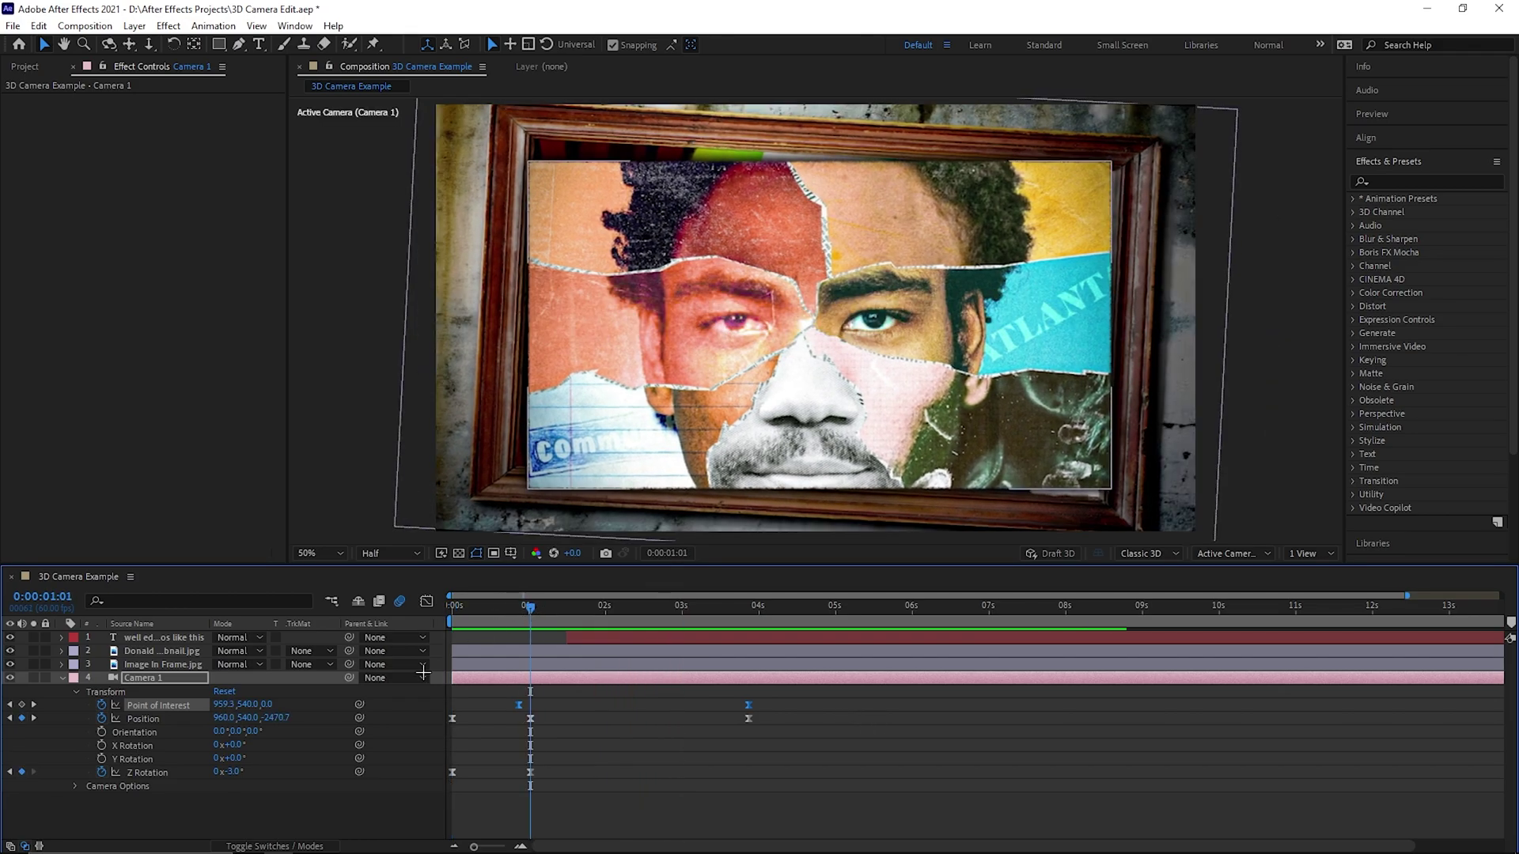
{"action": "left_click_drag", "start_coordinate": [268, 722], "coordinate": [458, 722]}
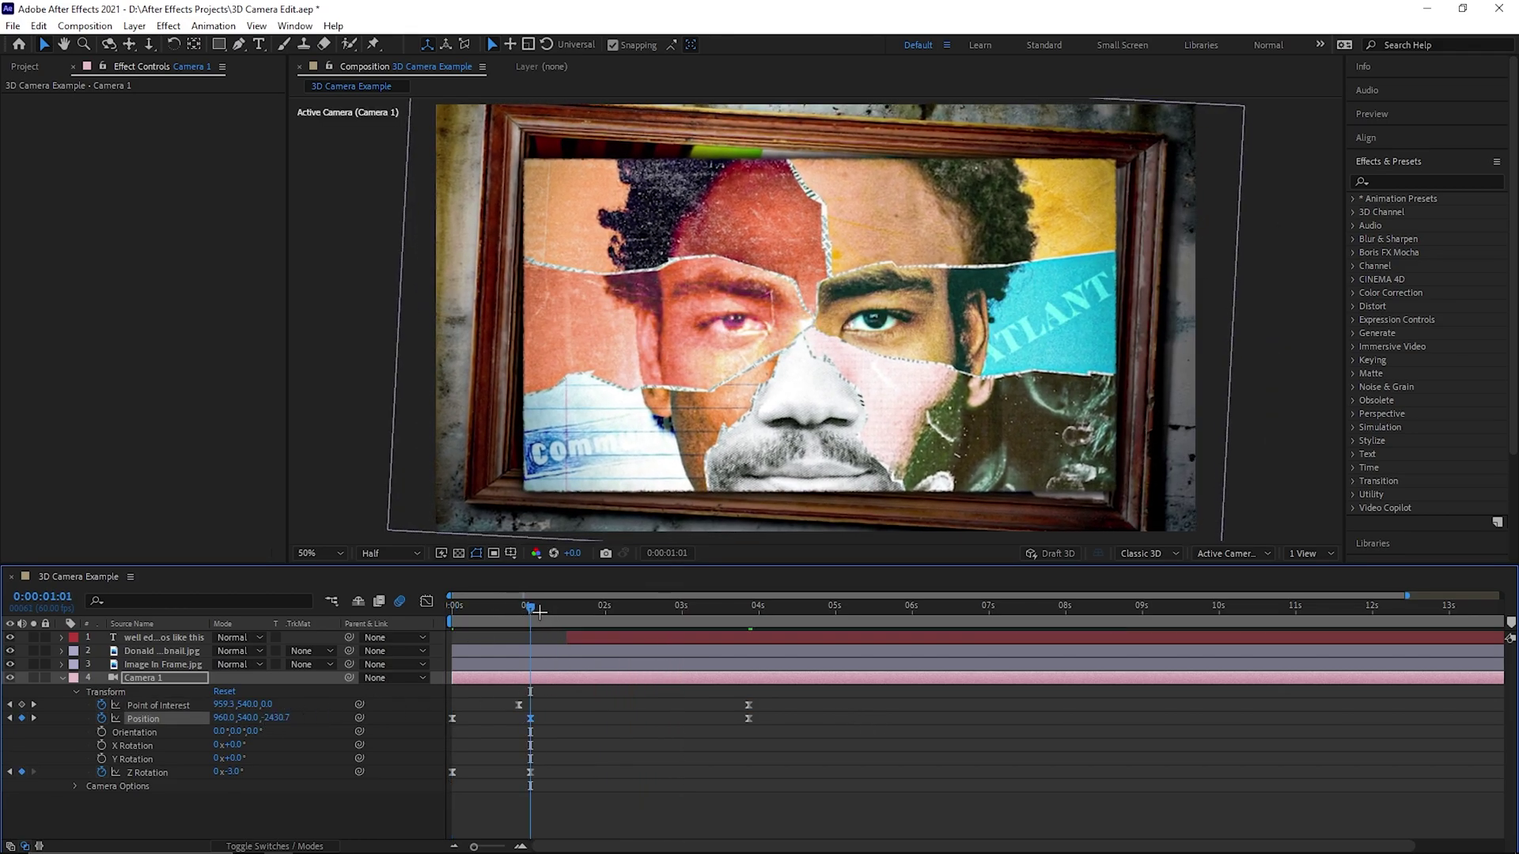
{"action": "key", "text": "space"}
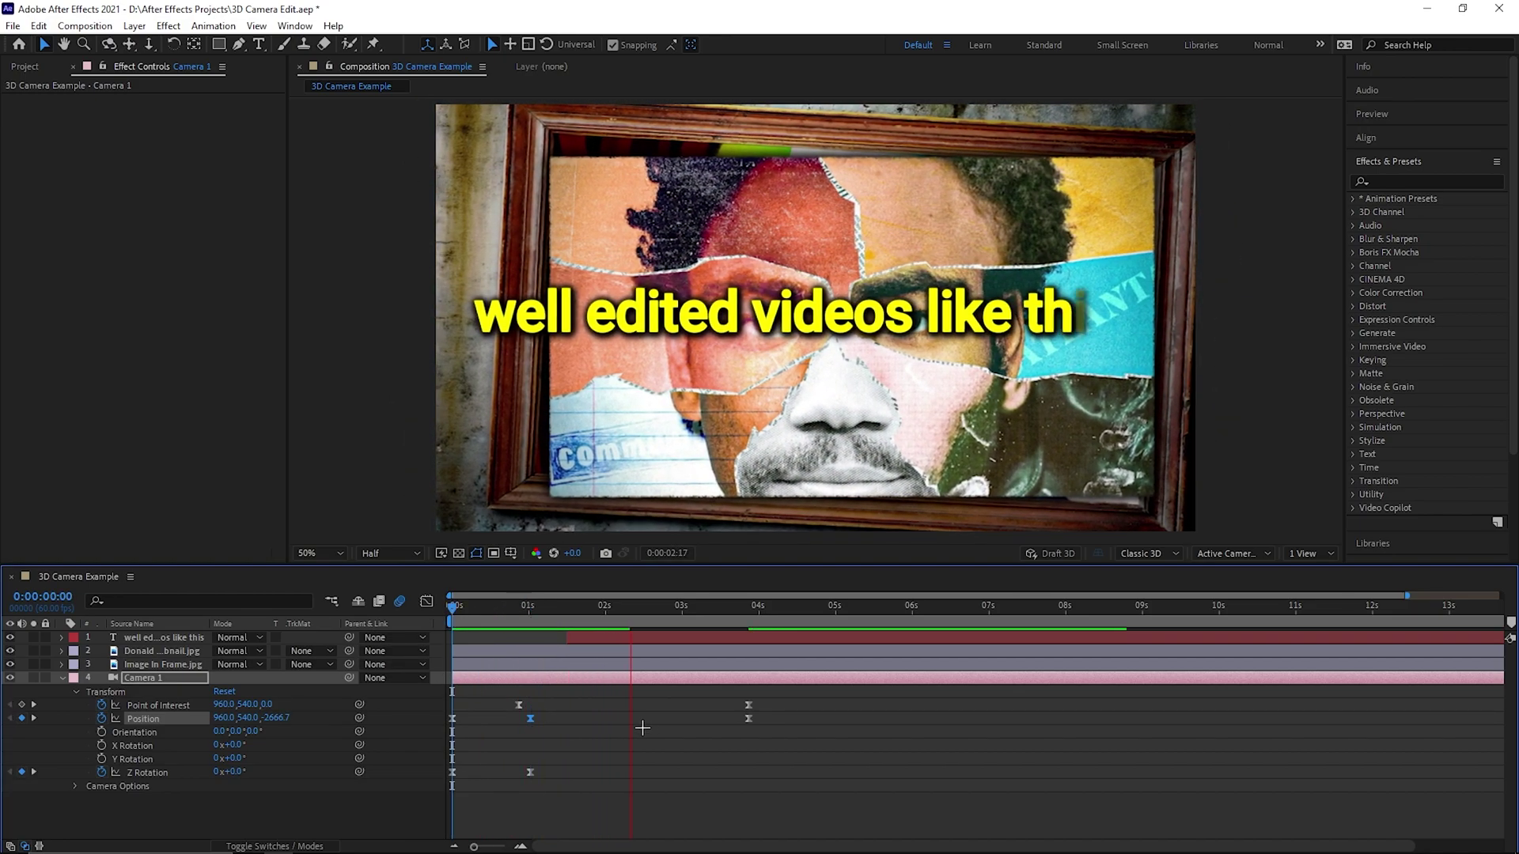
{"action": "left_click", "coordinate": [641, 727]}
Try raising the middle Position keyframe's outgoing speed to about 100 px/sec, preview the move, and lower the outgoing speed again
{"action": "left_click_drag", "start_coordinate": [783, 713], "coordinate": [461, 731]}
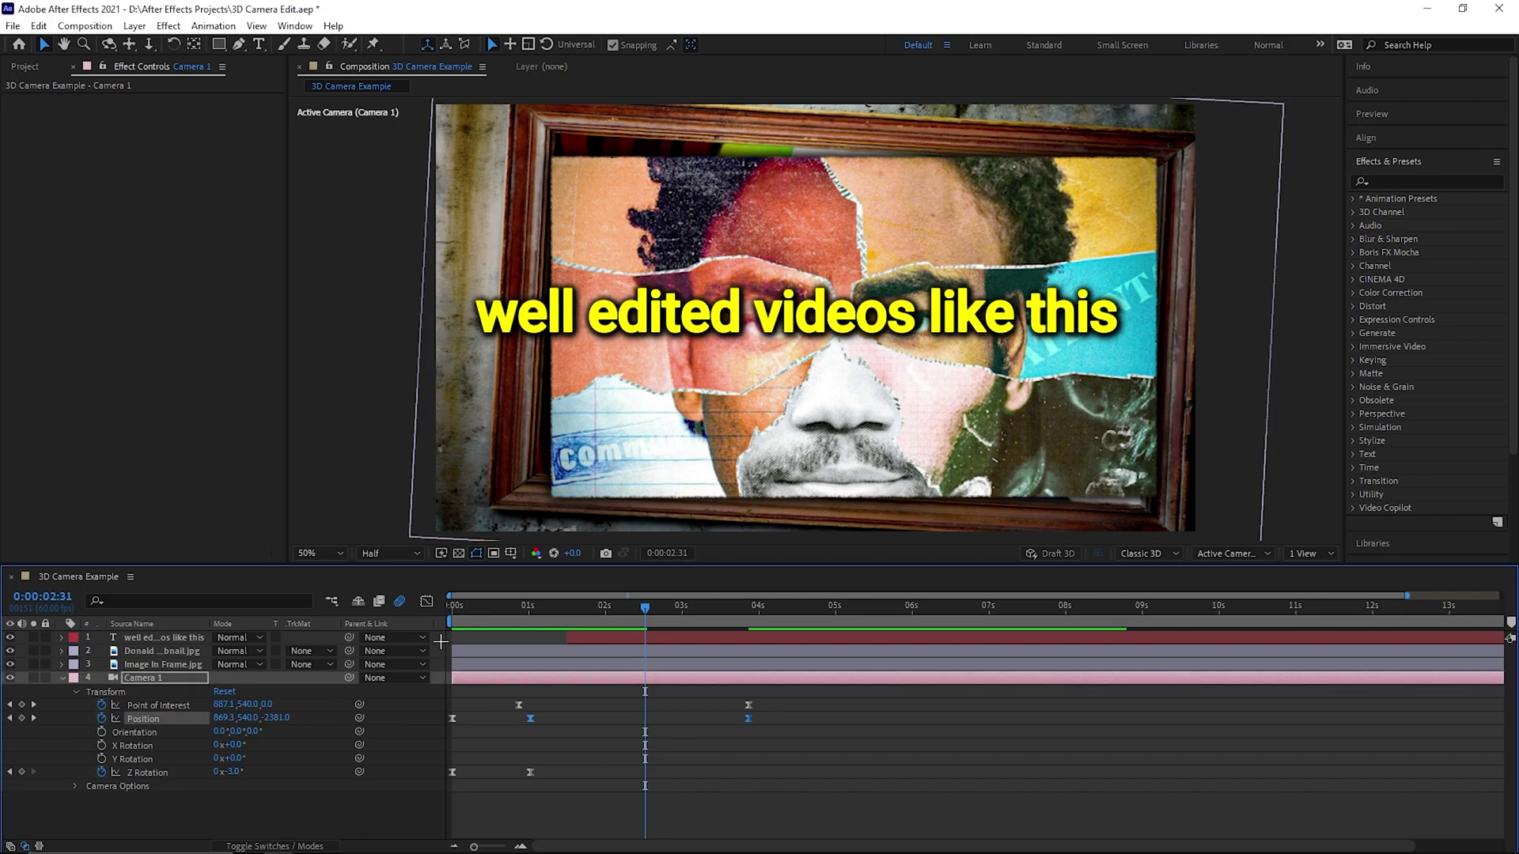
{"action": "left_click", "coordinate": [426, 601]}
{"action": "left_click_drag", "start_coordinate": [564, 795], "coordinate": [561, 791]}
{"action": "key", "text": "shift+f"}
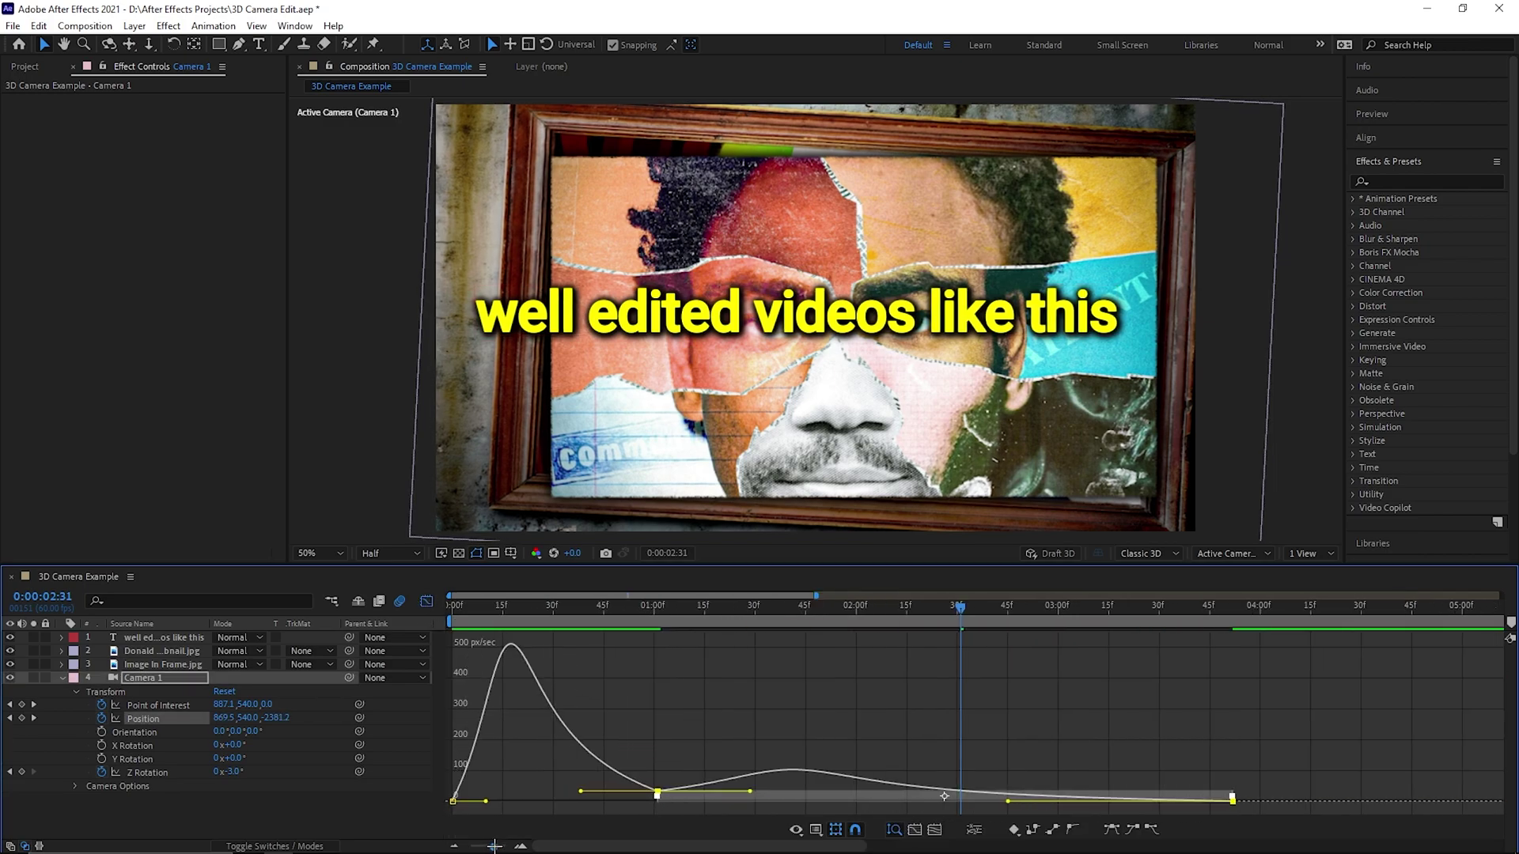
{"action": "left_click_drag", "start_coordinate": [525, 614], "coordinate": [532, 627]}
{"action": "left_click_drag", "start_coordinate": [654, 762], "coordinate": [662, 700]}
{"action": "key", "text": "space"}
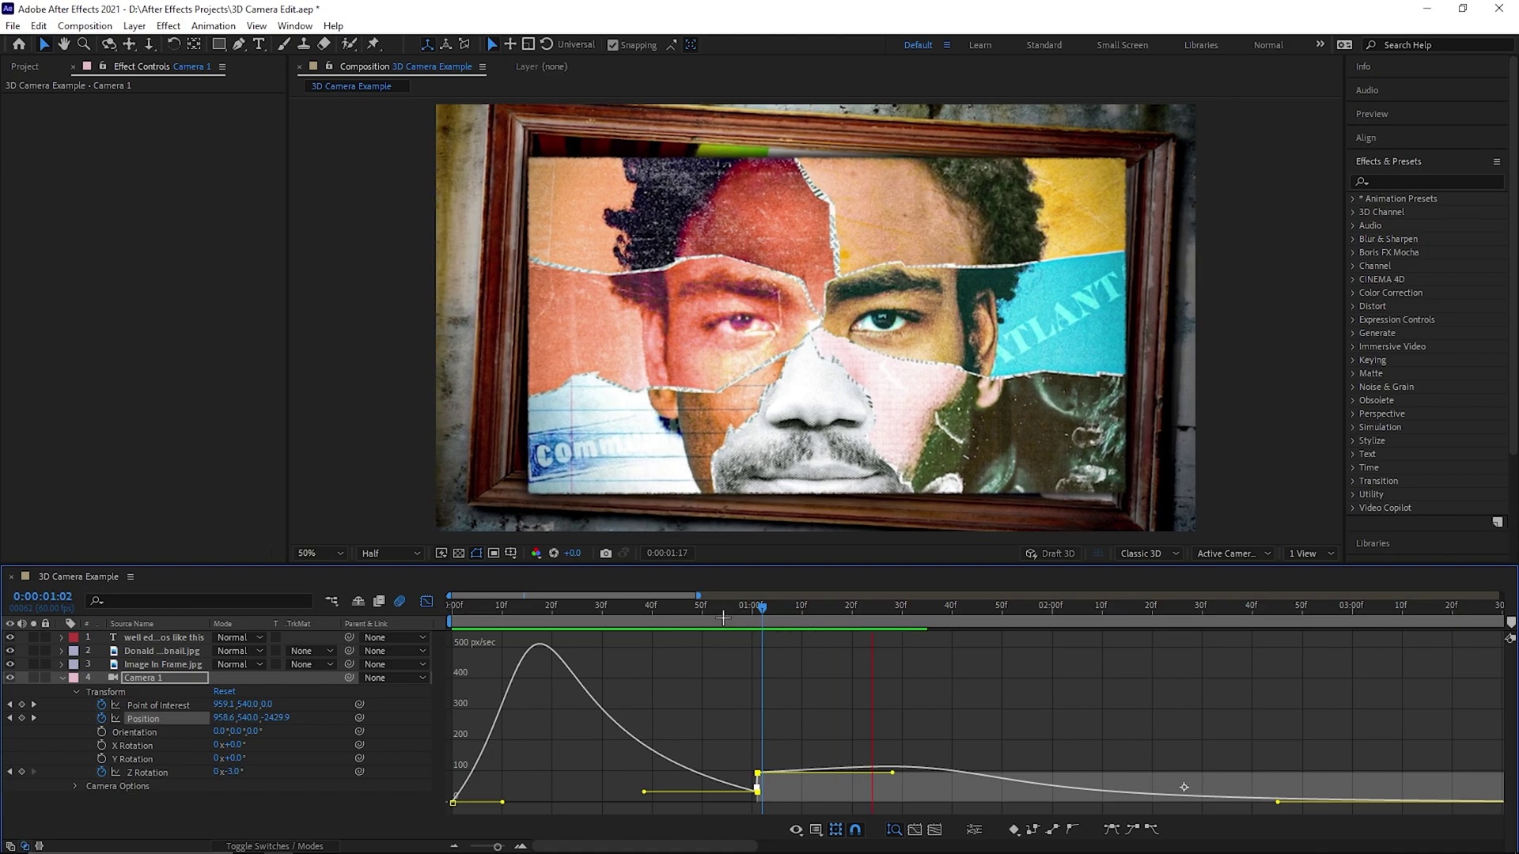
{"action": "key", "text": "space"}
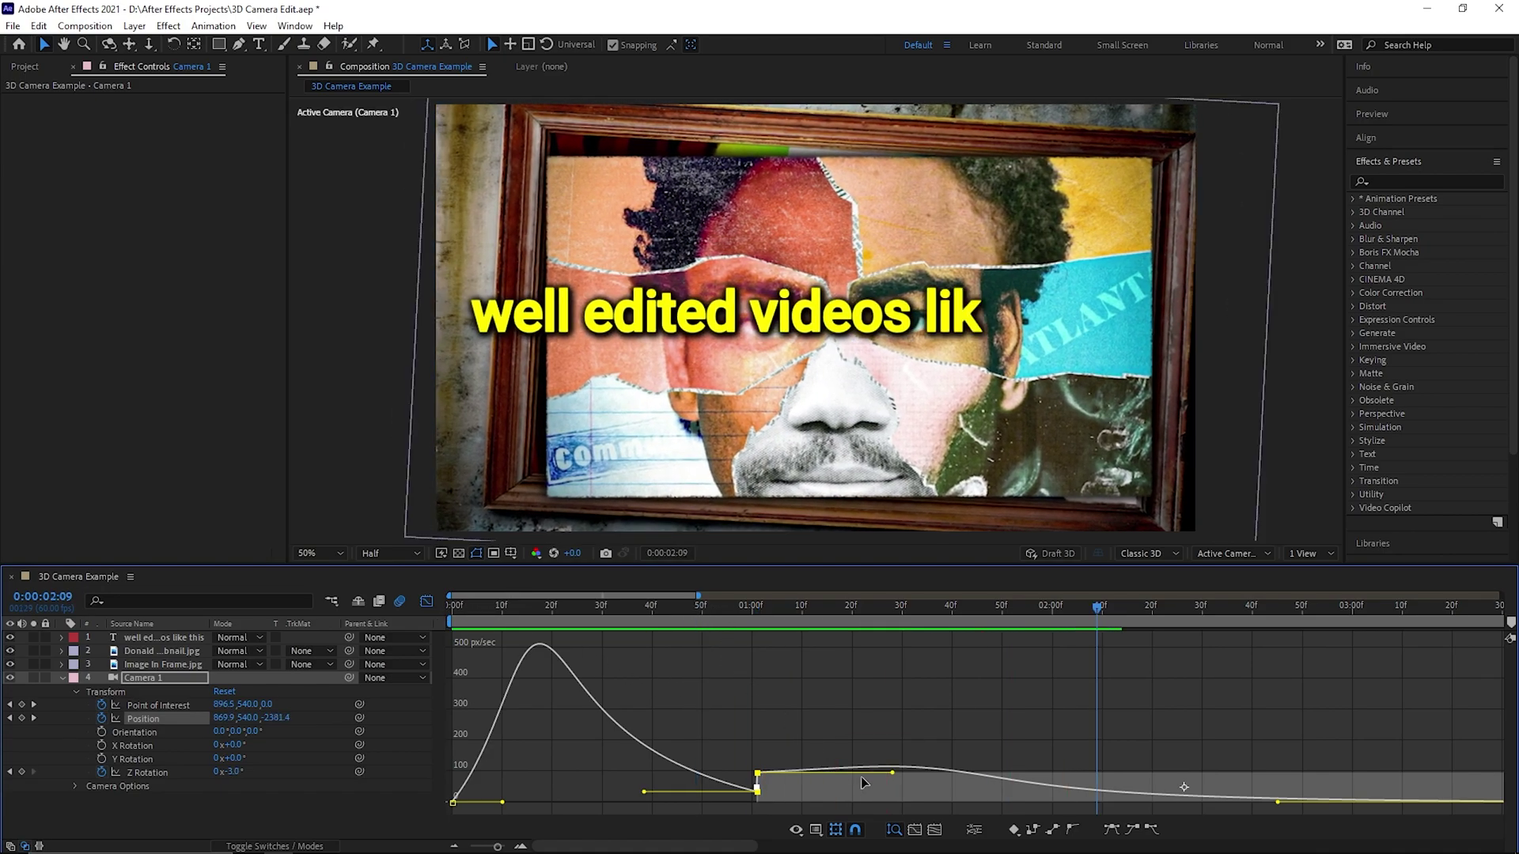
{"action": "left_click_drag", "start_coordinate": [890, 770], "coordinate": [893, 790]}
{"action": "left_click_drag", "start_coordinate": [497, 846], "coordinate": [490, 847]}
{"action": "key", "text": "shift+F3"}
At 0:00:03:52, set Camera 1's Position Z to -2330.7 and Point of Interest X to 865, and preview from the start
{"action": "left_click", "coordinate": [1039, 605]}
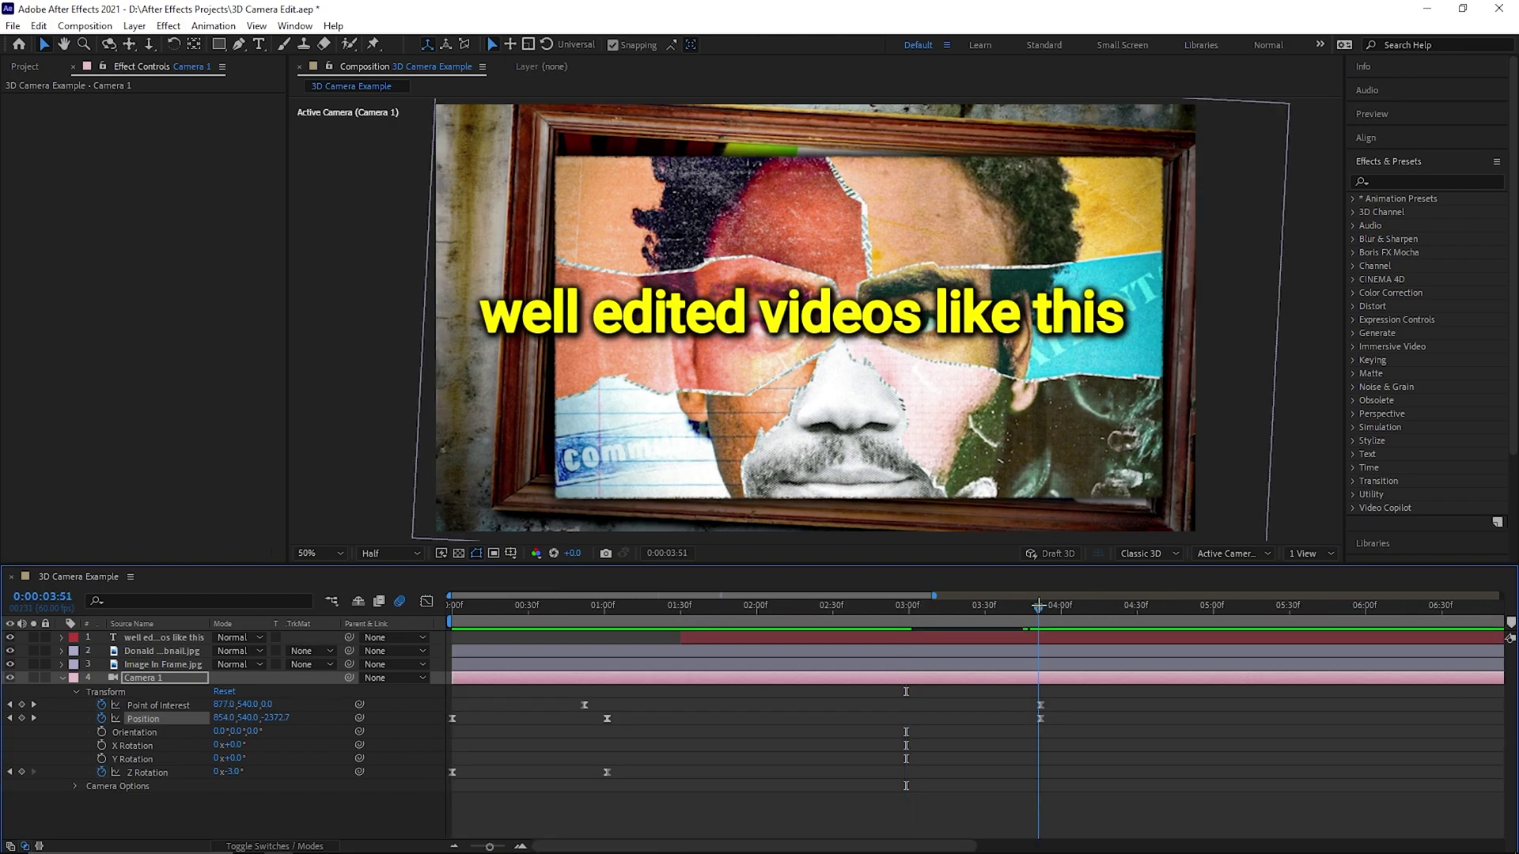
{"action": "left_click_drag", "start_coordinate": [288, 718], "coordinate": [234, 718]}
{"action": "left_click", "coordinate": [630, 758]}
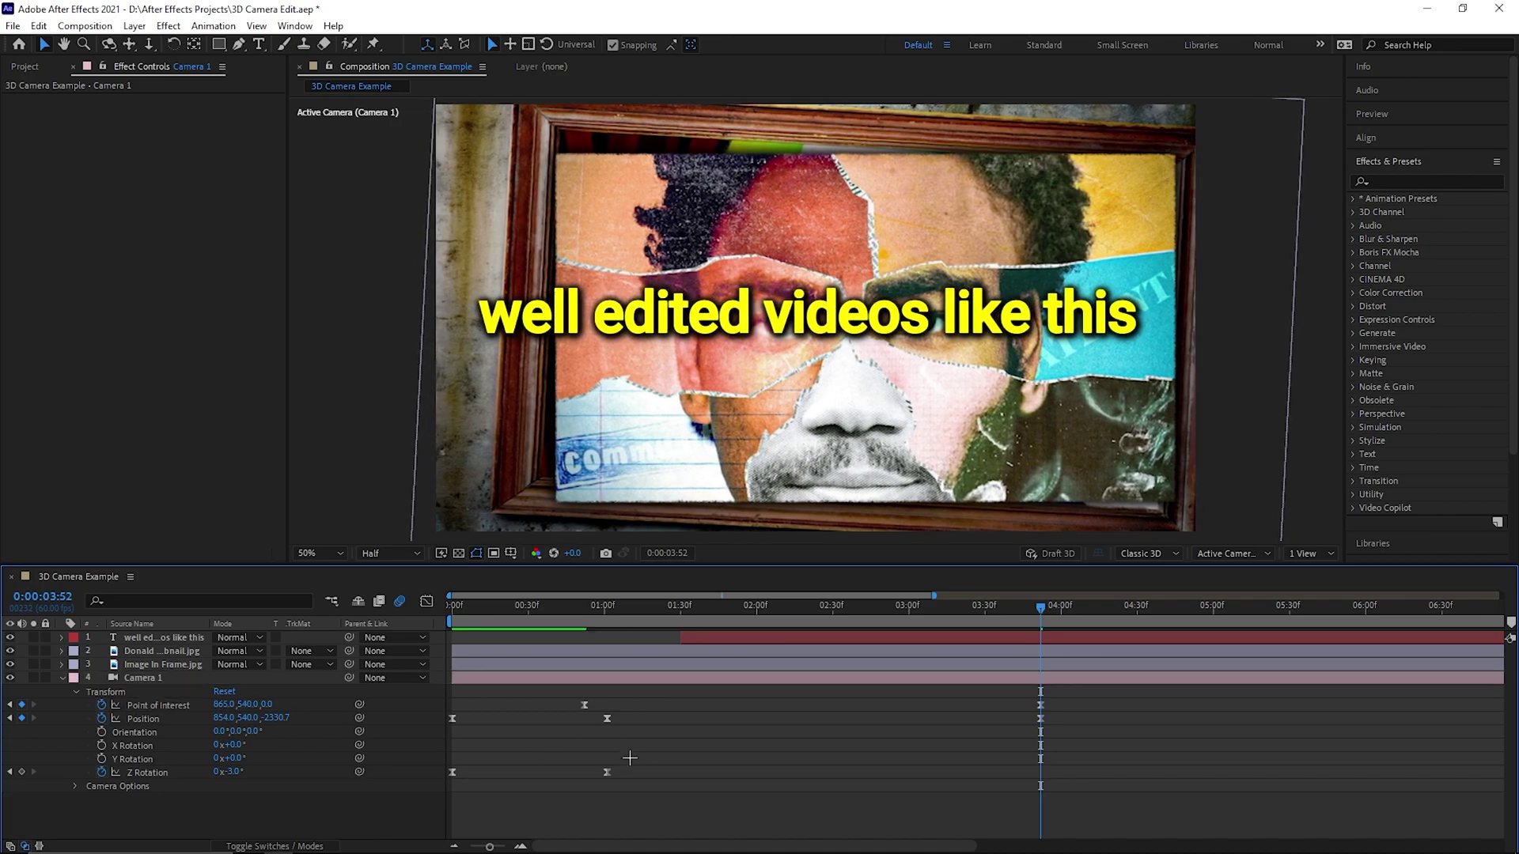
{"action": "key", "text": "Home"}
{"action": "key", "text": "space"}
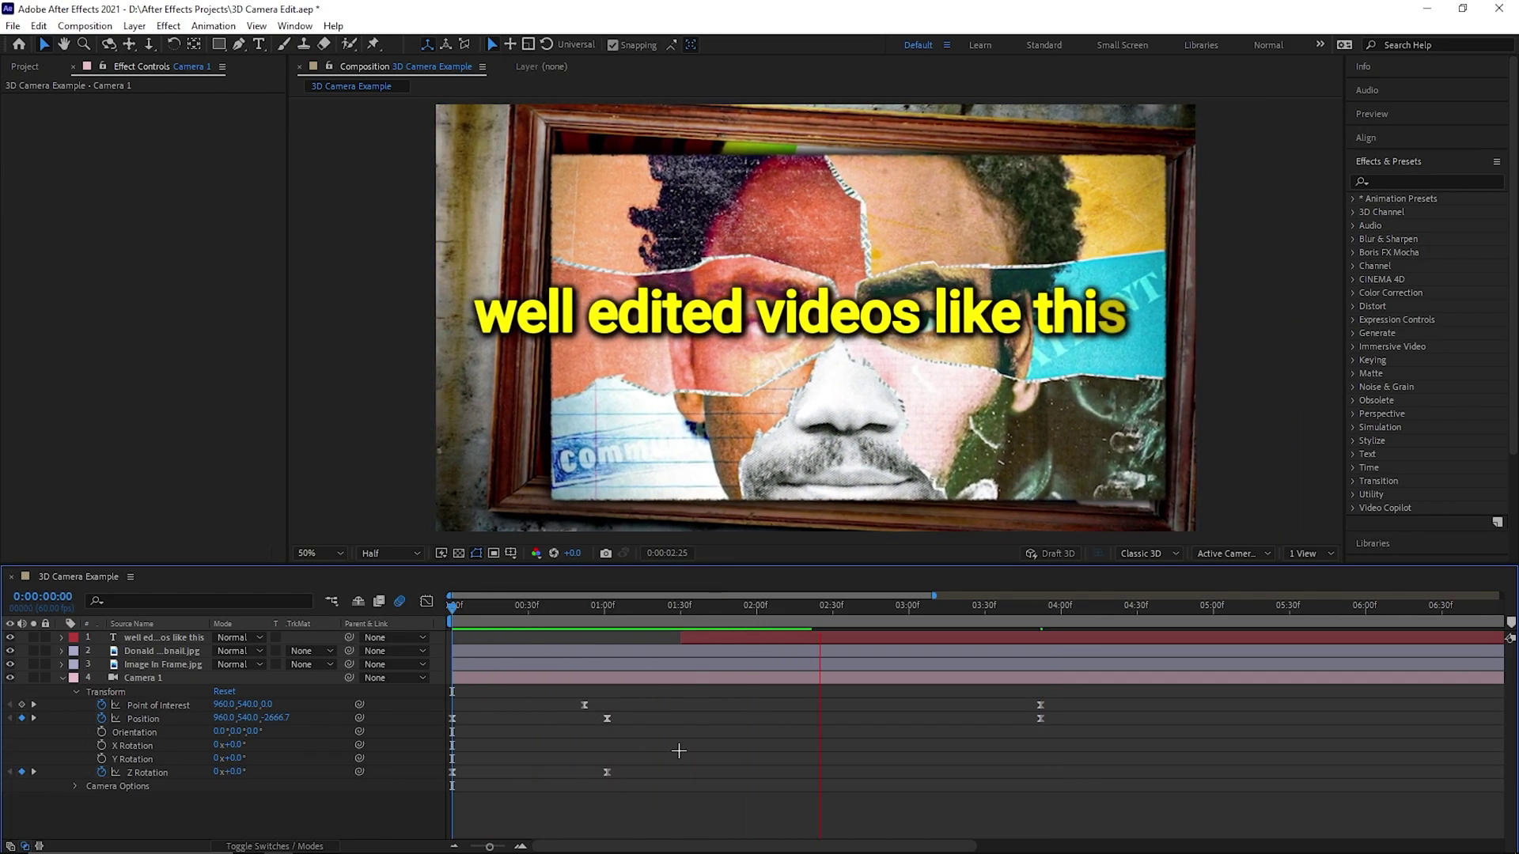
{"action": "key", "text": "space"}
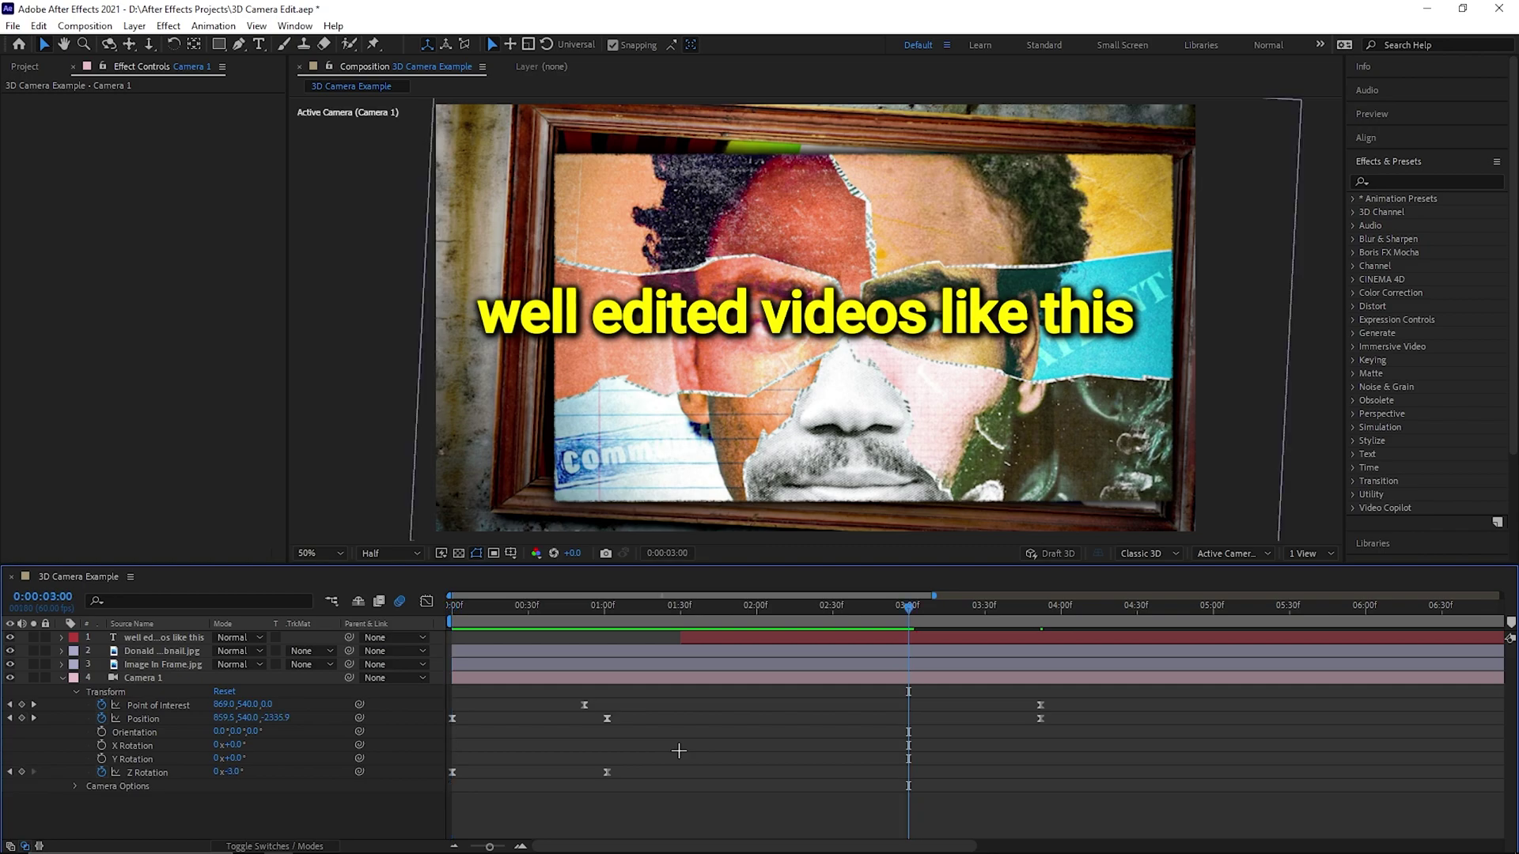
Inspect the layer spacing from the Right view, return to the camera view, and play the opening of the animation
{"action": "left_click", "coordinate": [1232, 553]}
{"action": "left_click", "coordinate": [1199, 684]}
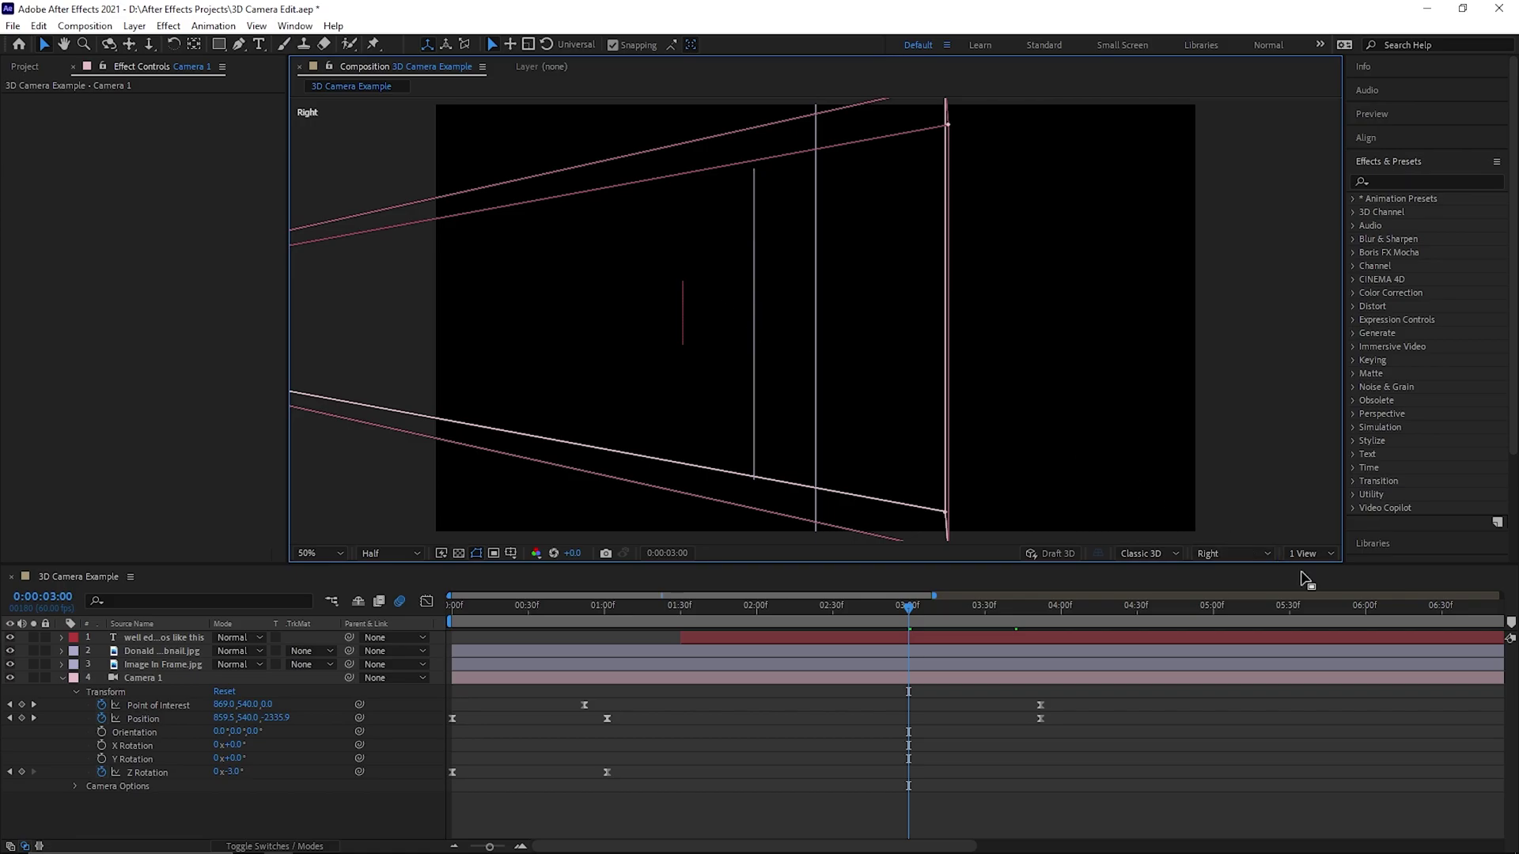
{"action": "left_click", "coordinate": [1233, 553]}
{"action": "left_click", "coordinate": [1234, 595]}
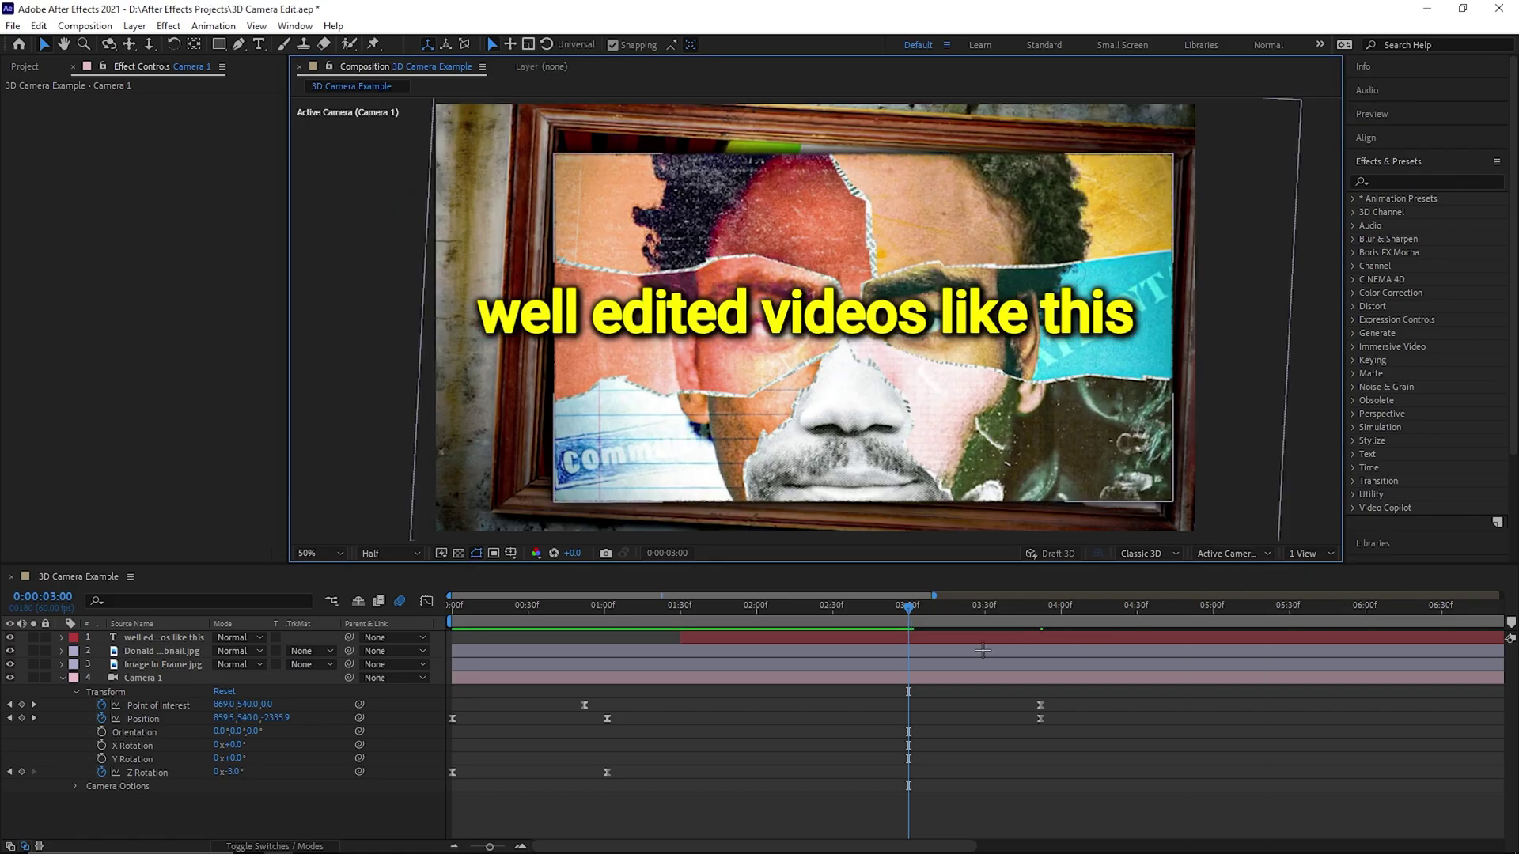
{"action": "left_click", "coordinate": [449, 609]}
{"action": "key", "text": "space"}
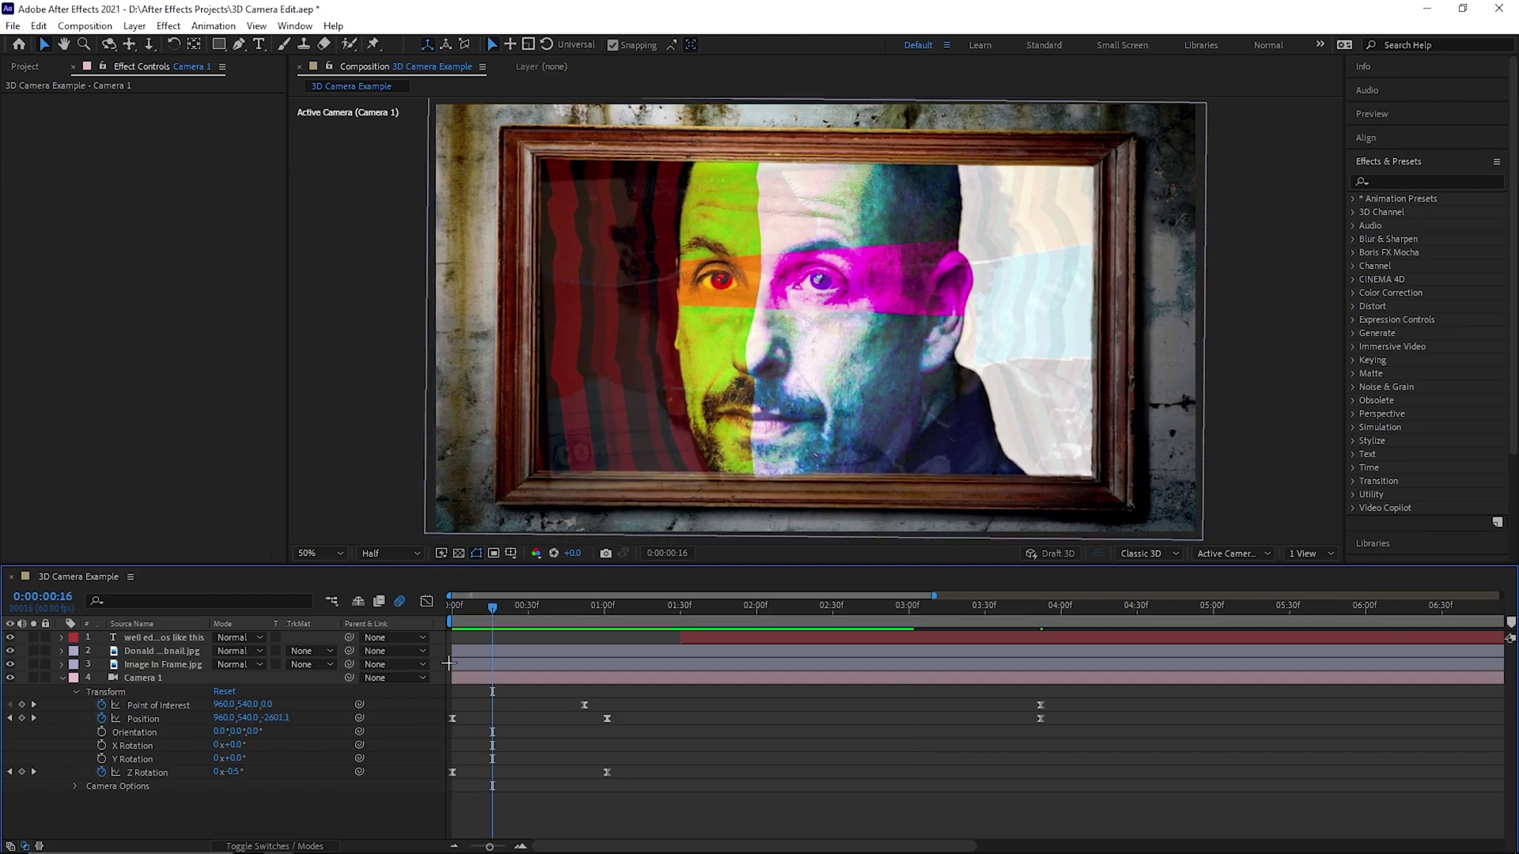
In Camera 1's Camera Options, have Depth of Field on and set the Aperture to 800 pixels at the start of the timeline
{"action": "left_click", "coordinate": [75, 785]}
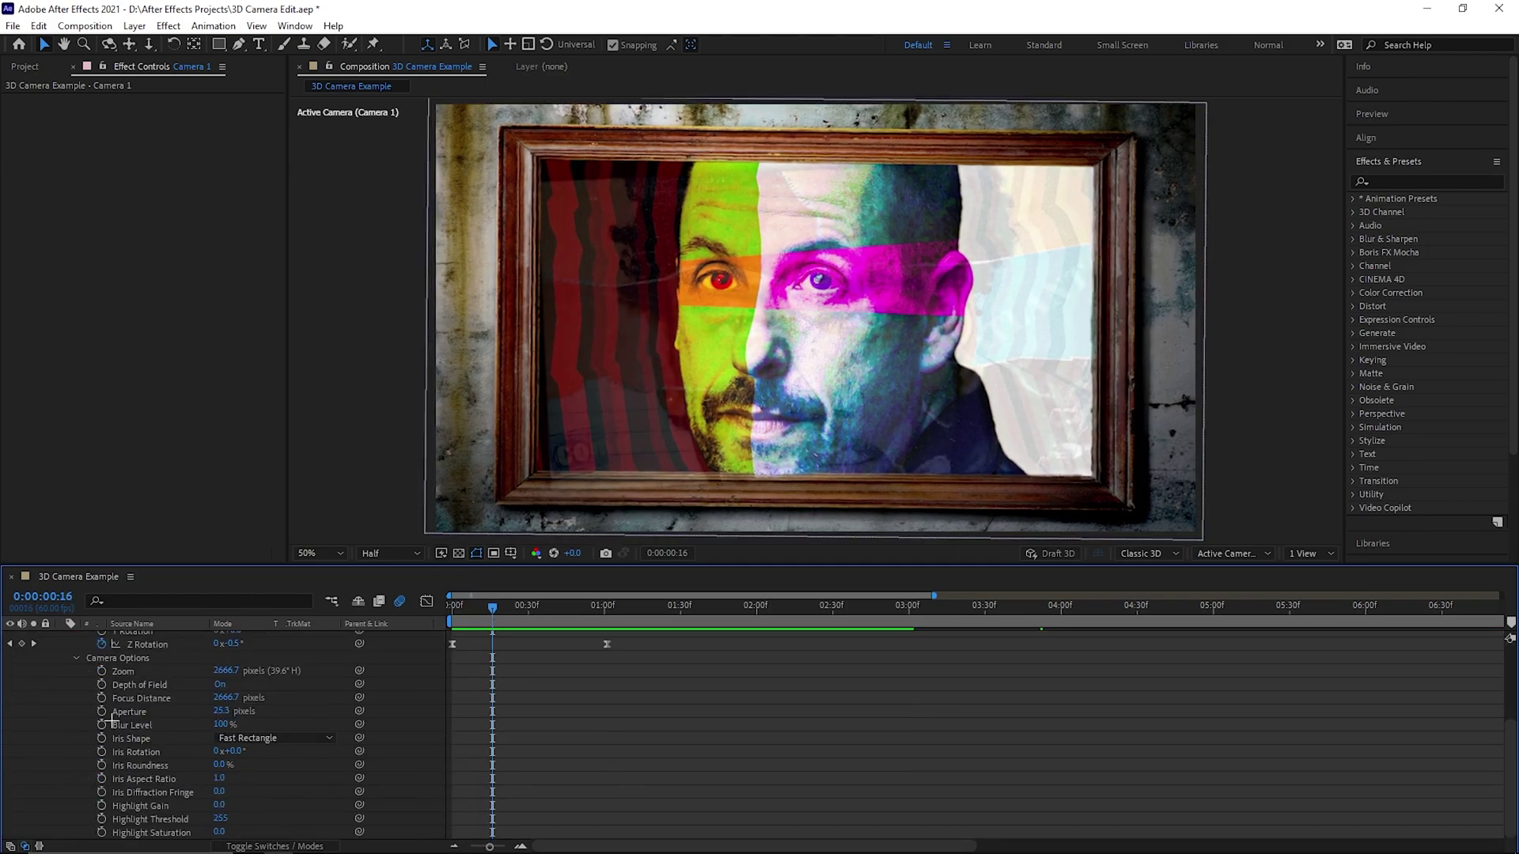
{"action": "left_click", "coordinate": [223, 687]}
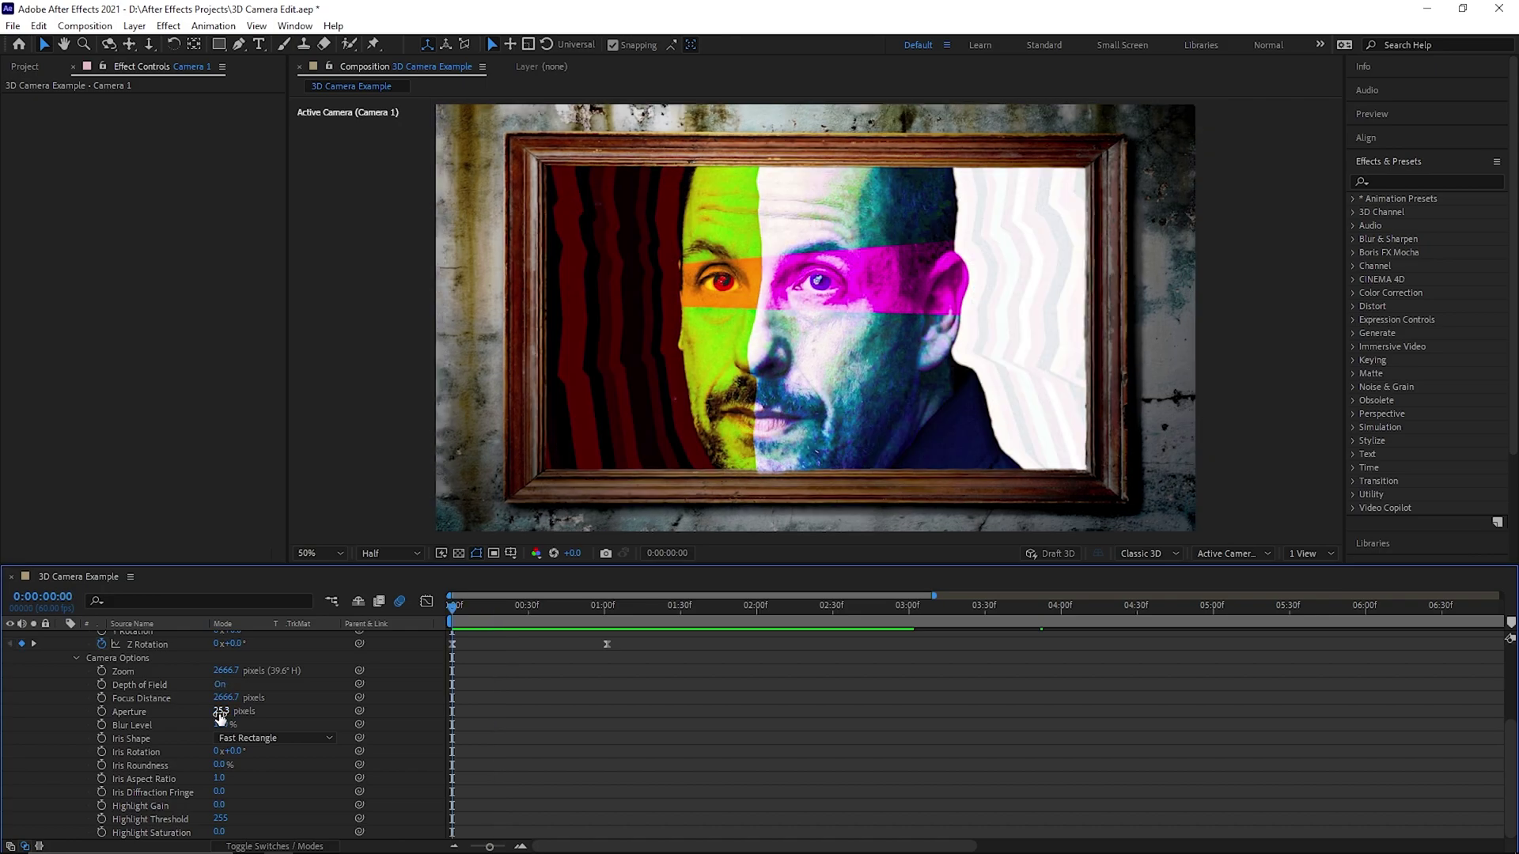
{"action": "left_click_drag", "start_coordinate": [219, 713], "coordinate": [250, 711]}
{"action": "left_click", "coordinate": [228, 709]}
{"action": "key", "text": "Return"}
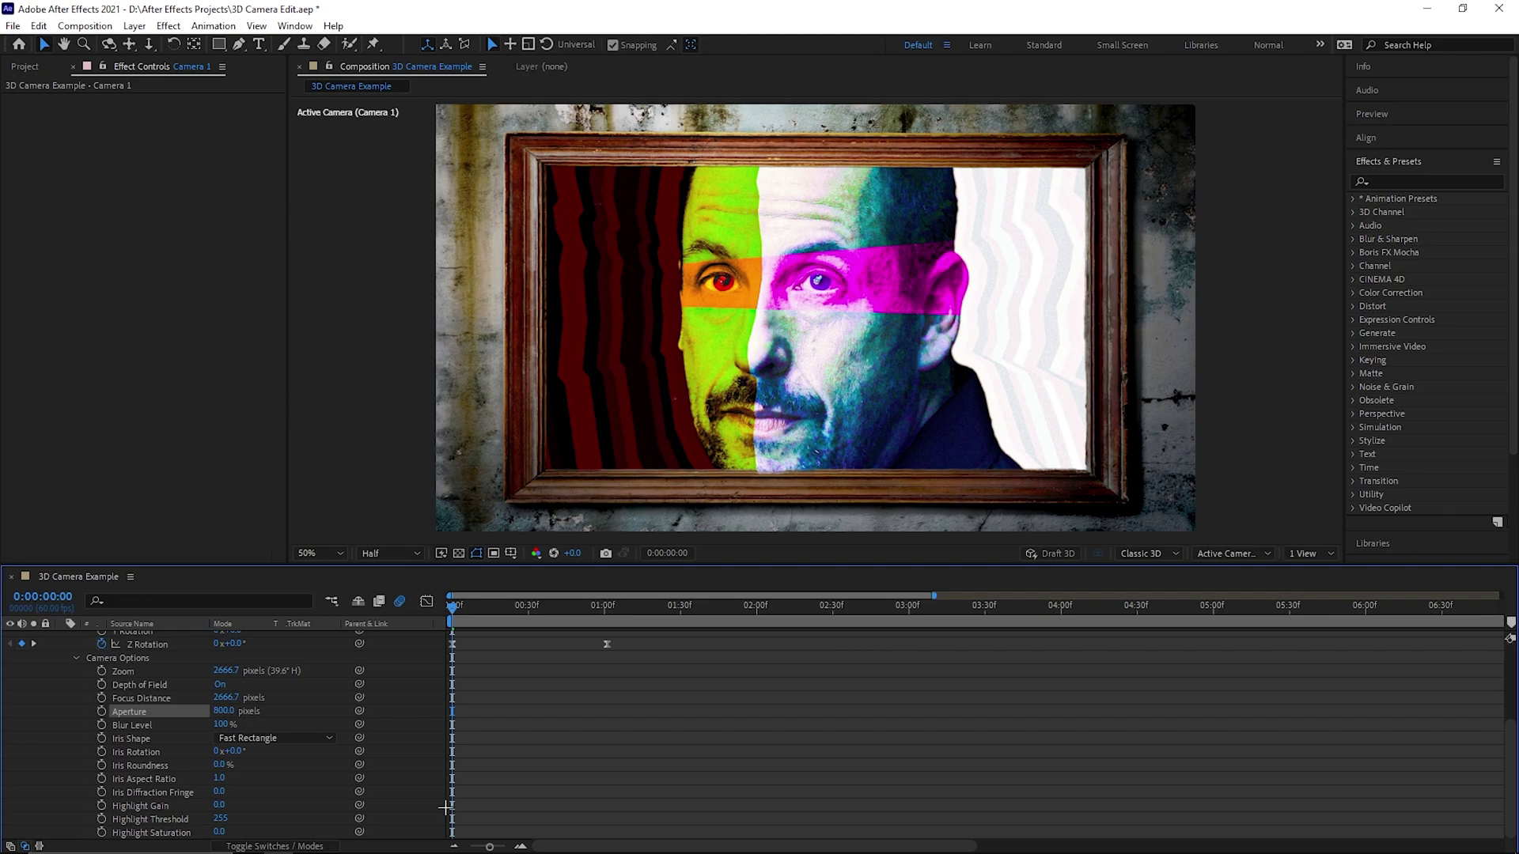
In the Right view, move the focal plane behind the framed image at Focus Distance 2799.7, then bring it closer to the camera at 2188.7
{"action": "left_click", "coordinate": [1228, 553]}
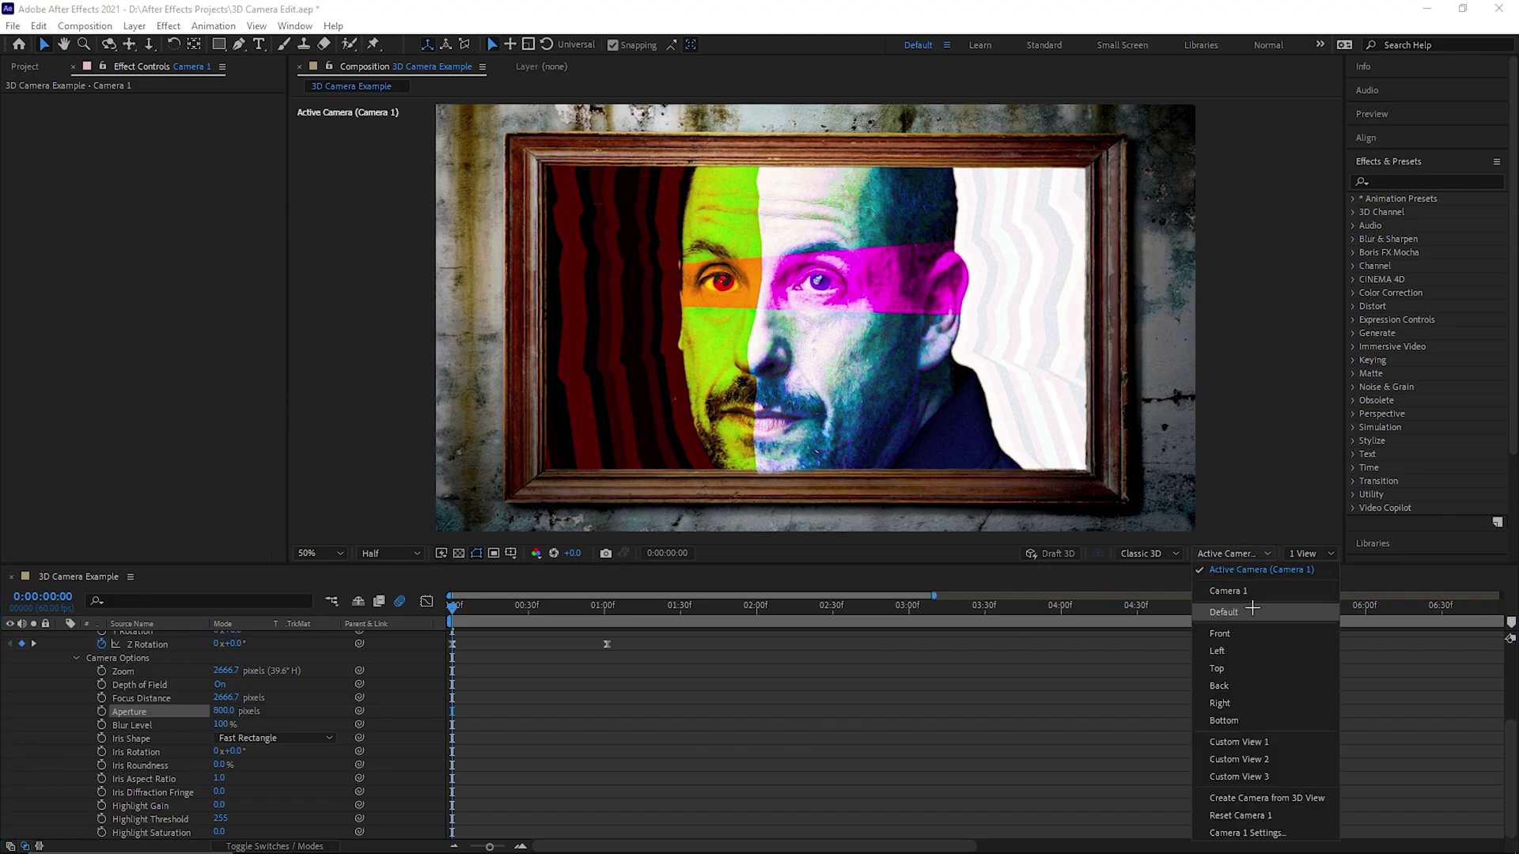
{"action": "left_click", "coordinate": [1243, 703]}
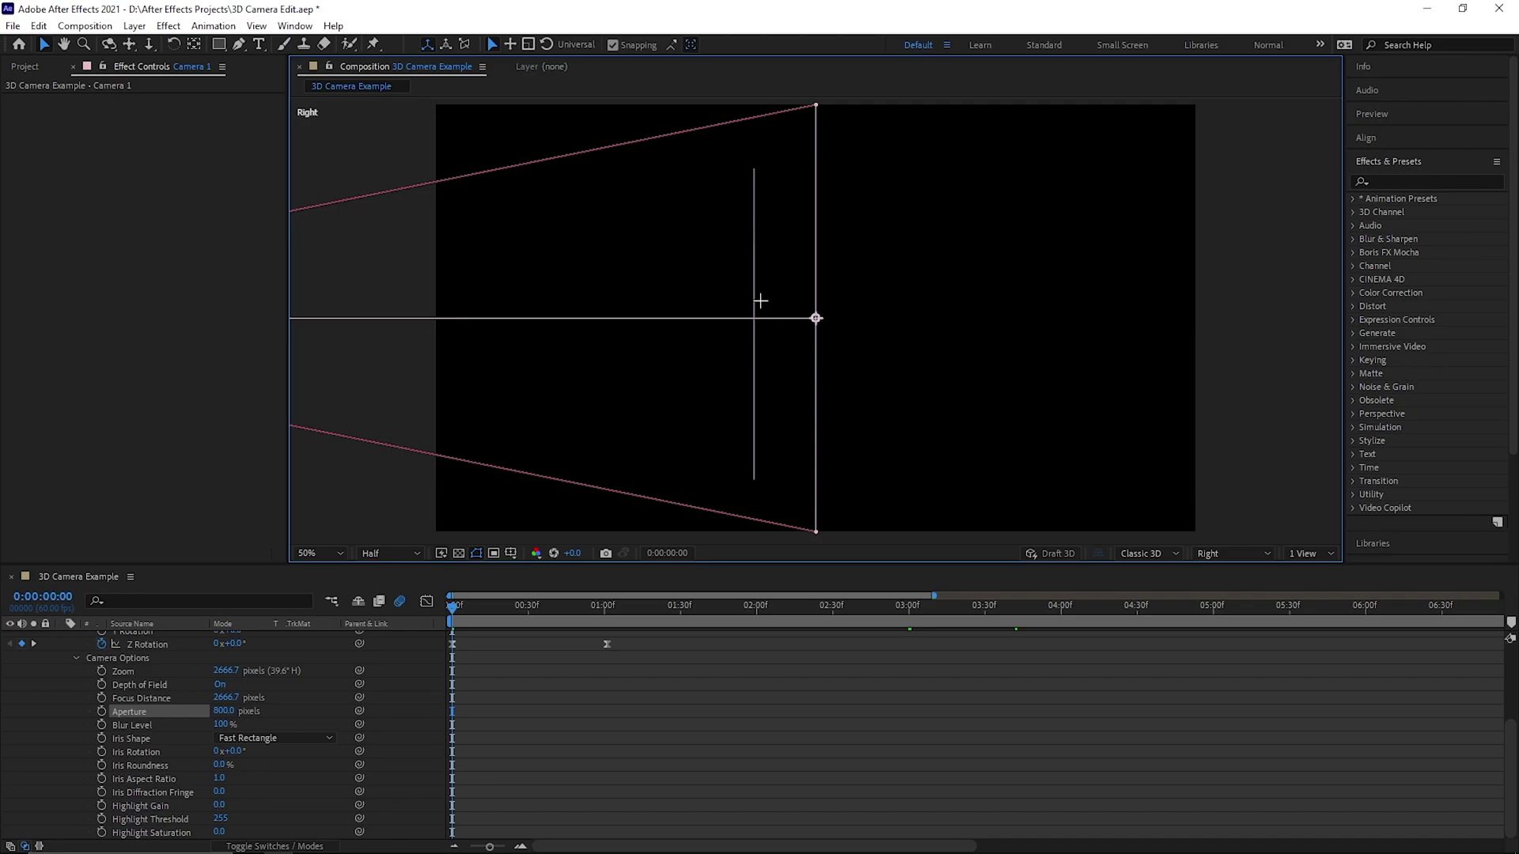
{"action": "key", "text": "Escape"}
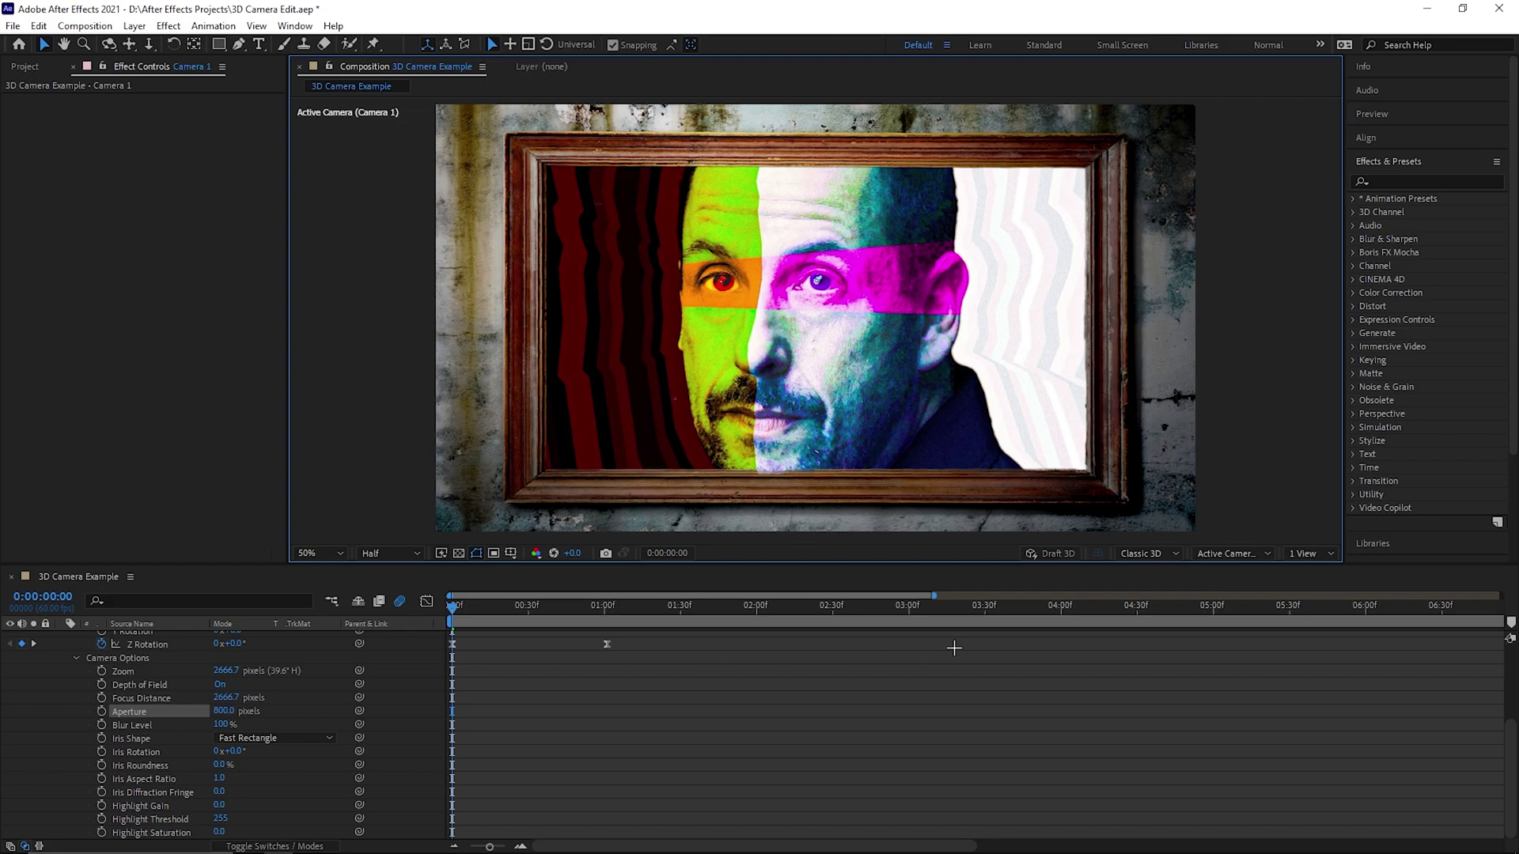
{"action": "left_click", "coordinate": [1208, 557]}
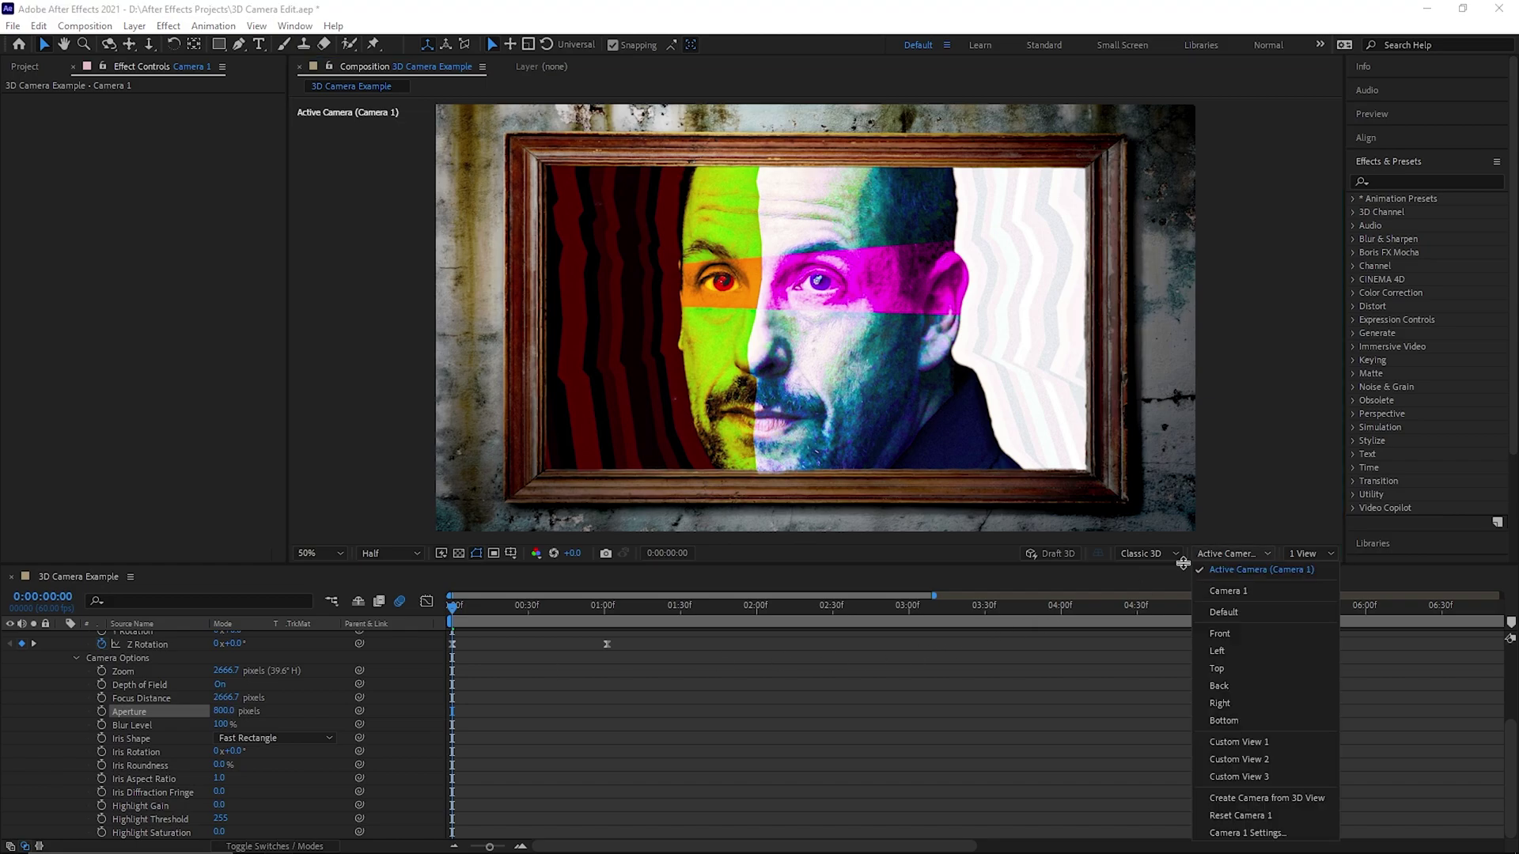
{"action": "left_click", "coordinate": [1288, 708]}
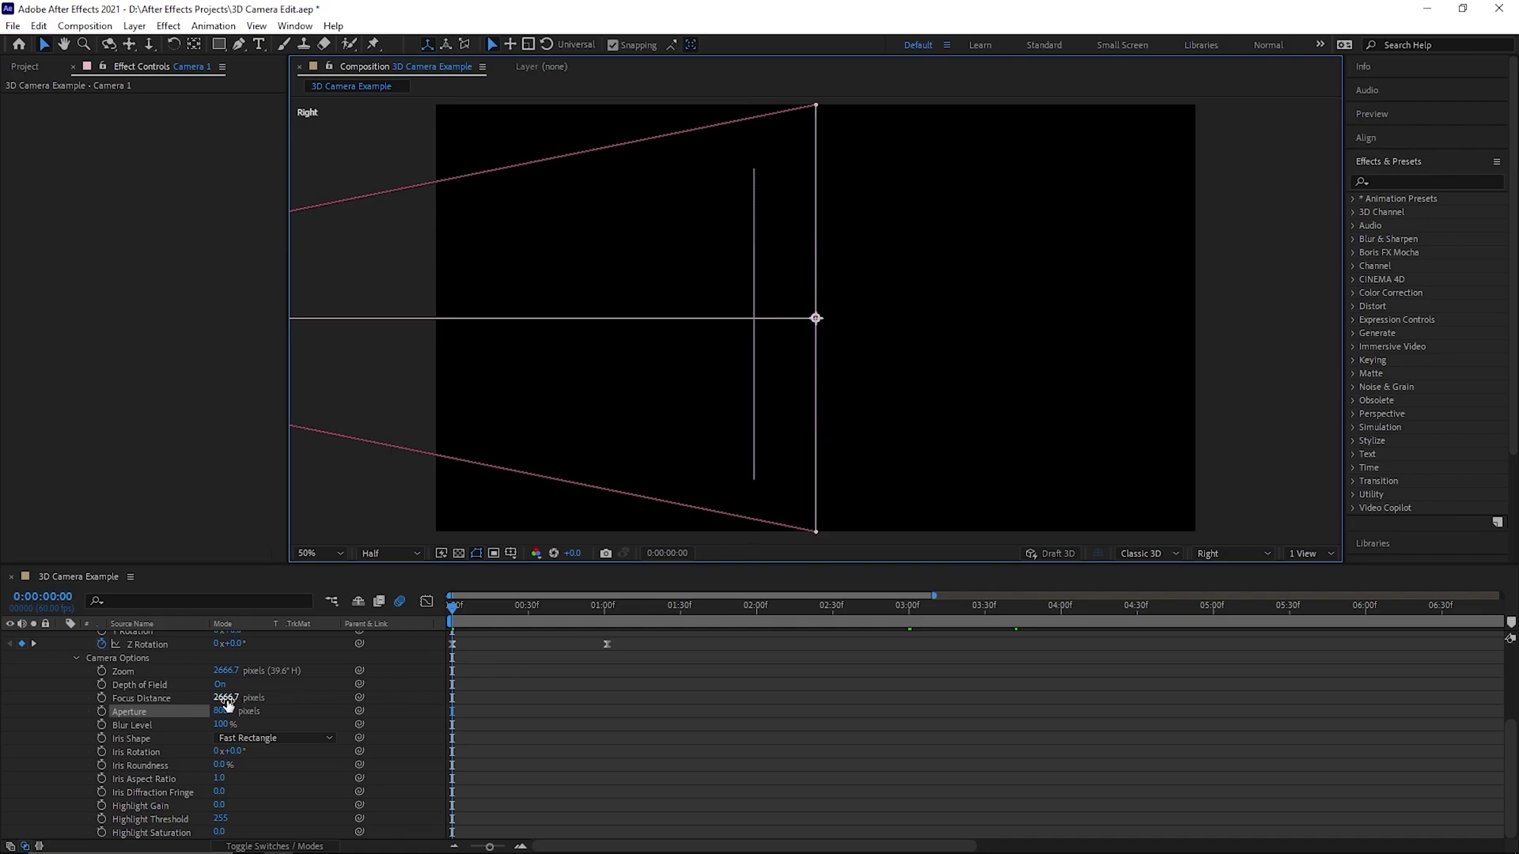
{"action": "left_click_drag", "start_coordinate": [227, 699], "coordinate": [309, 699]}
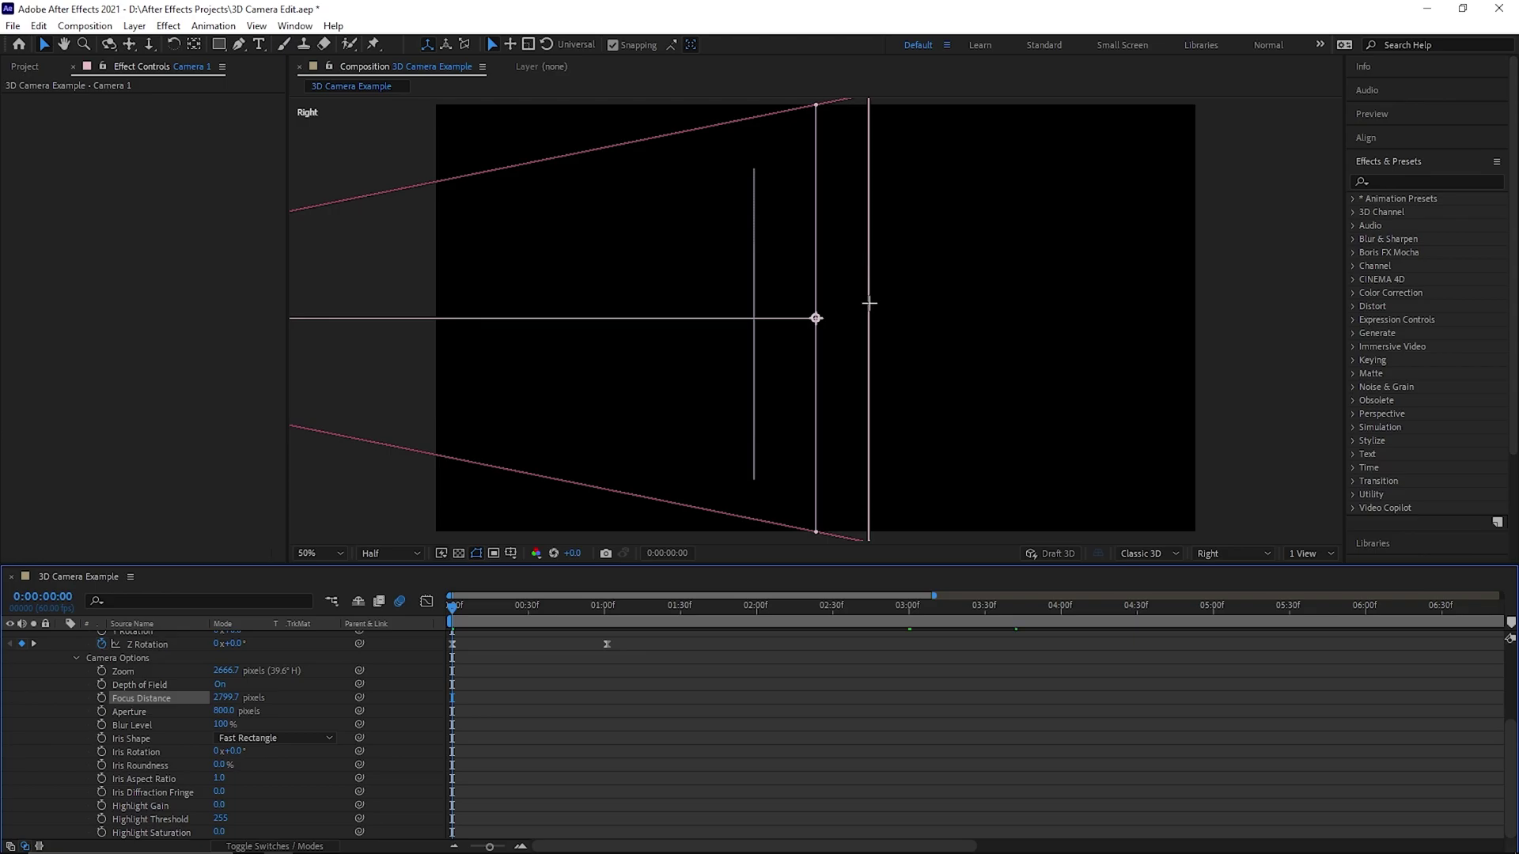
{"action": "left_click_drag", "start_coordinate": [229, 701], "coordinate": [91, 715]}
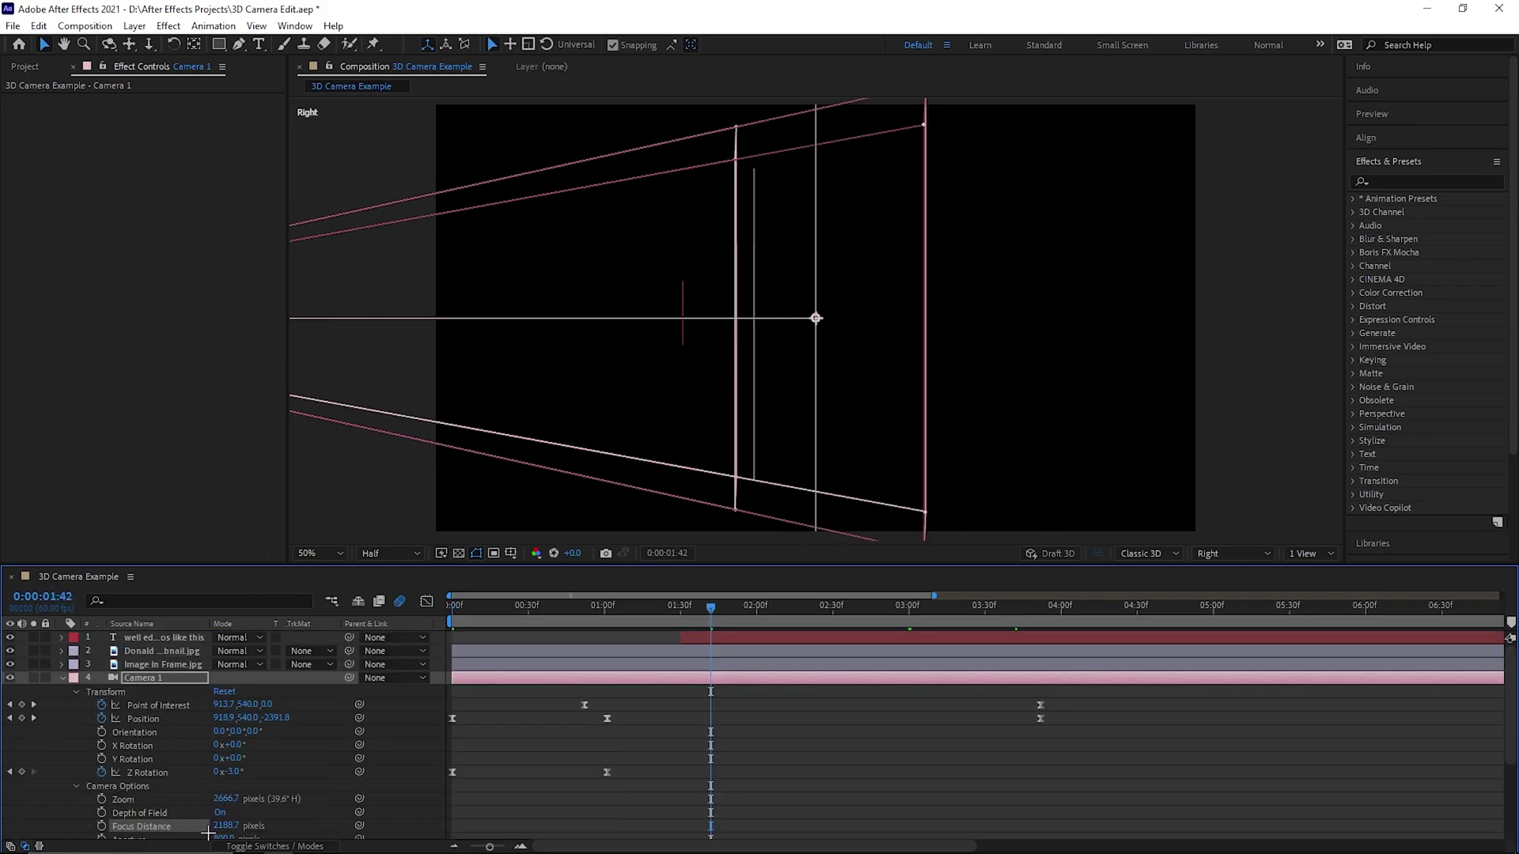
At 0:00:01:42, set the Focus Distance to 2054.7 pixels to align the focal plane with the text layer, and return to the camera view
{"action": "left_click_drag", "start_coordinate": [208, 832], "coordinate": [515, 441]}
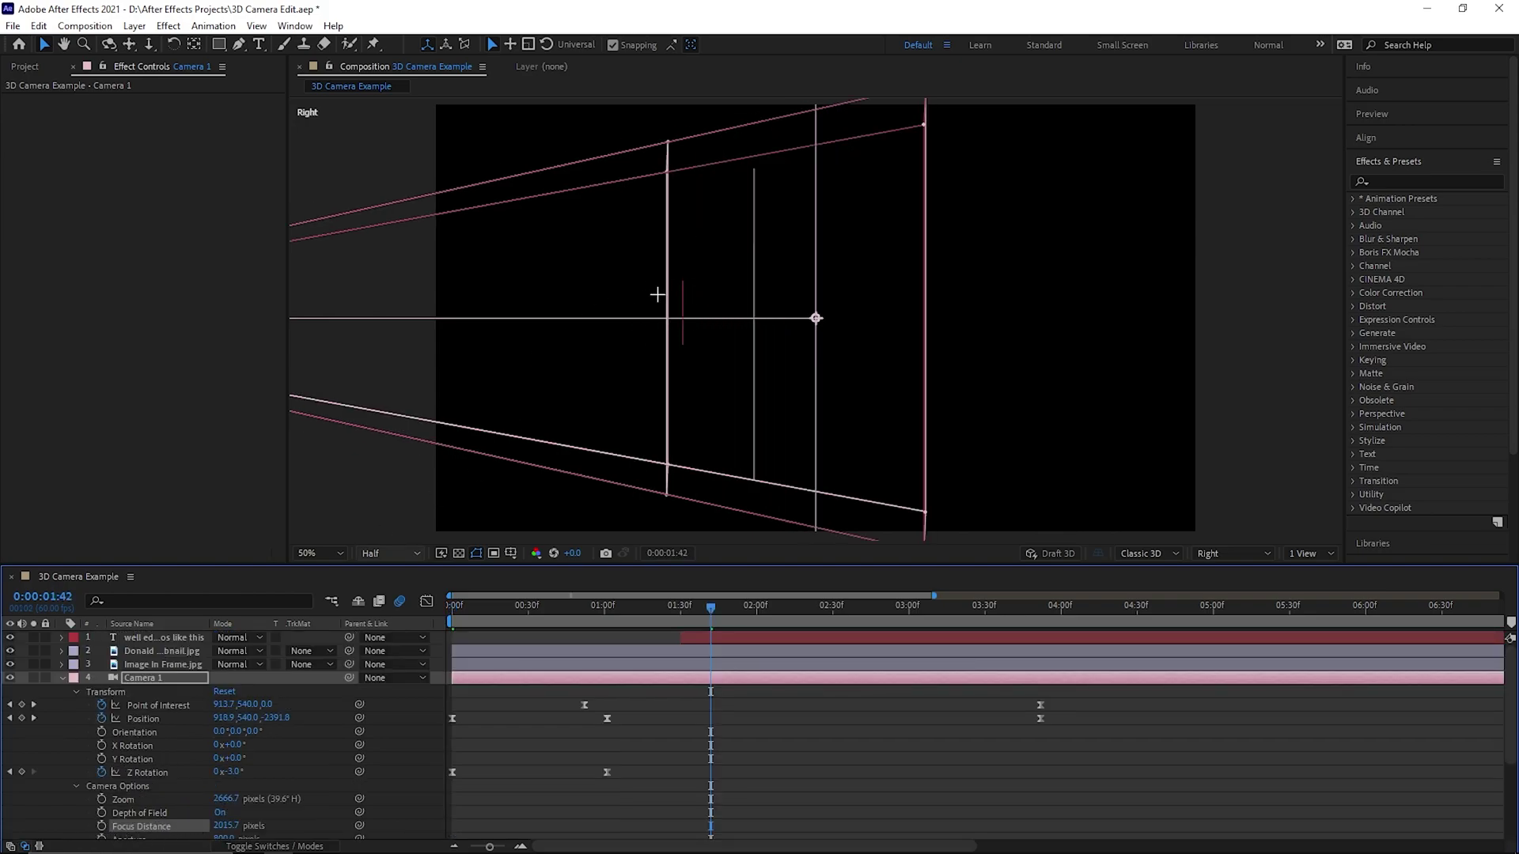
{"action": "left_click_drag", "start_coordinate": [225, 825], "coordinate": [241, 823]}
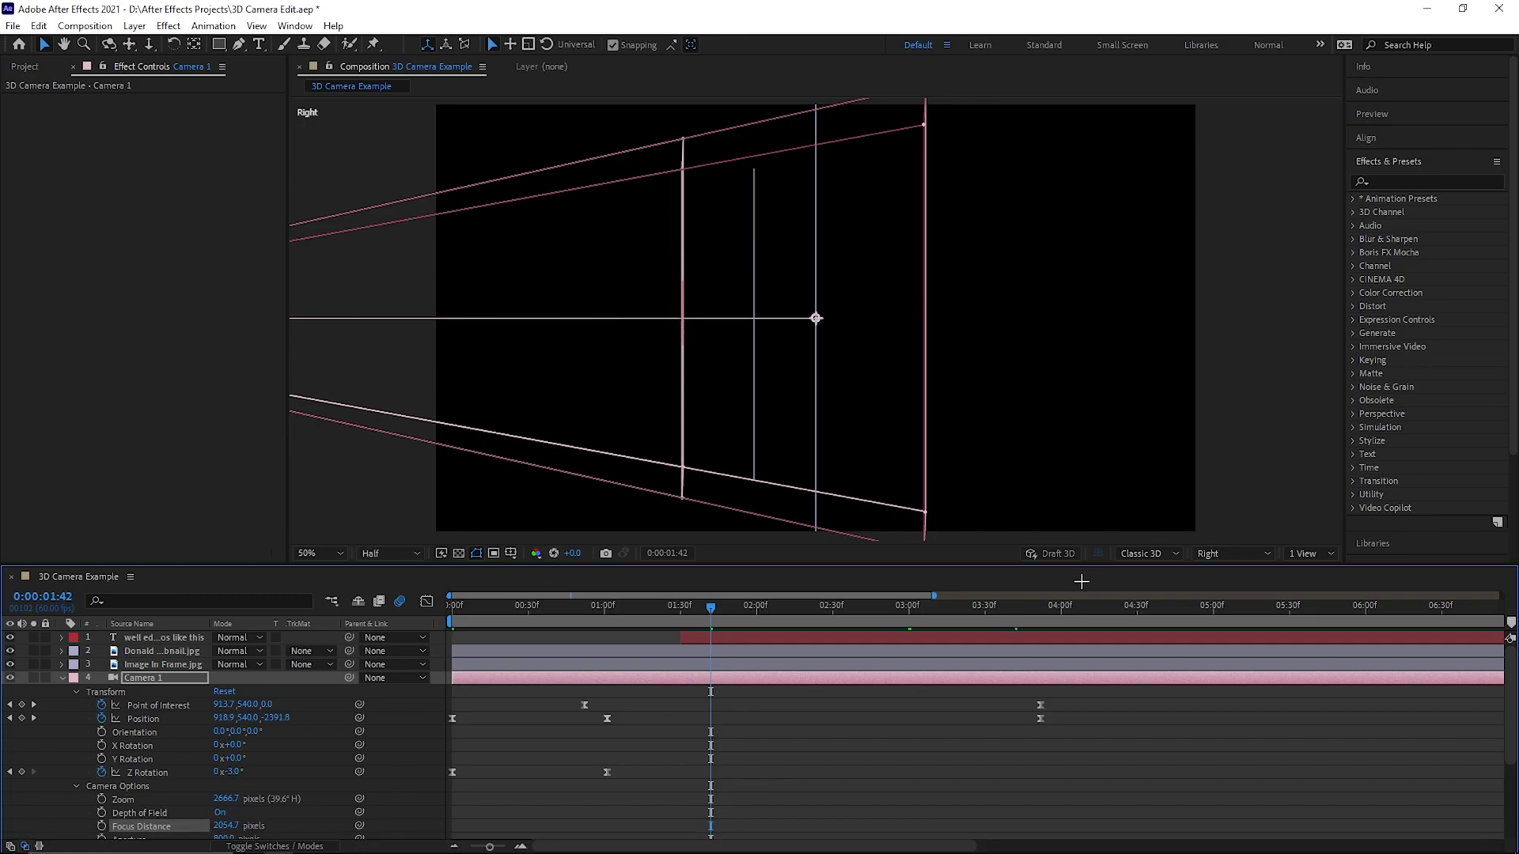
{"action": "left_click", "coordinate": [1233, 553]}
{"action": "left_click", "coordinate": [1218, 595]}
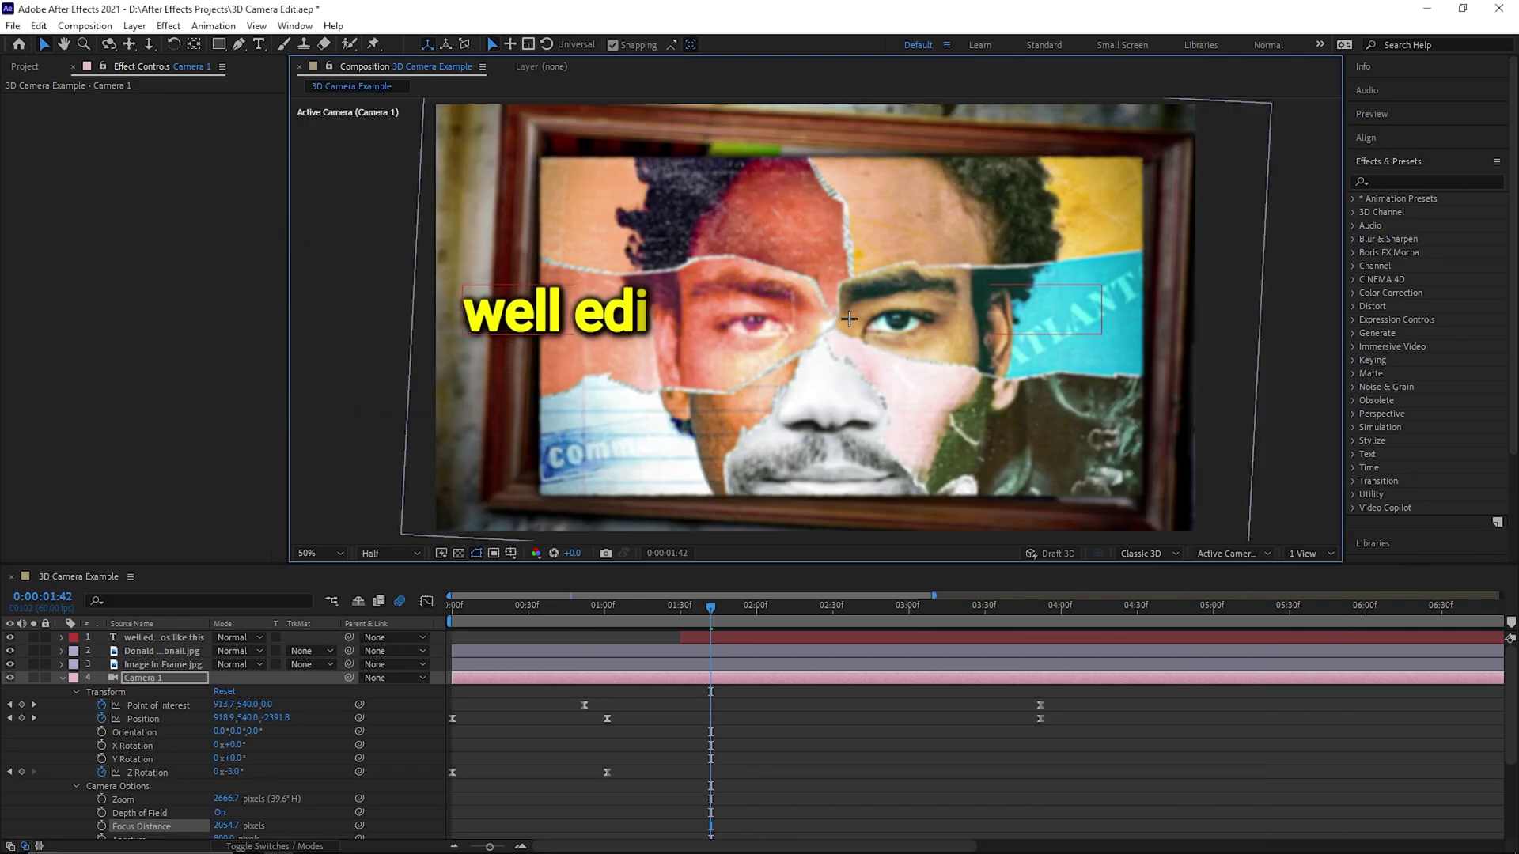
{"action": "scroll", "coordinate": [662, 712], "scroll_direction": "down", "scroll_amount": 1}
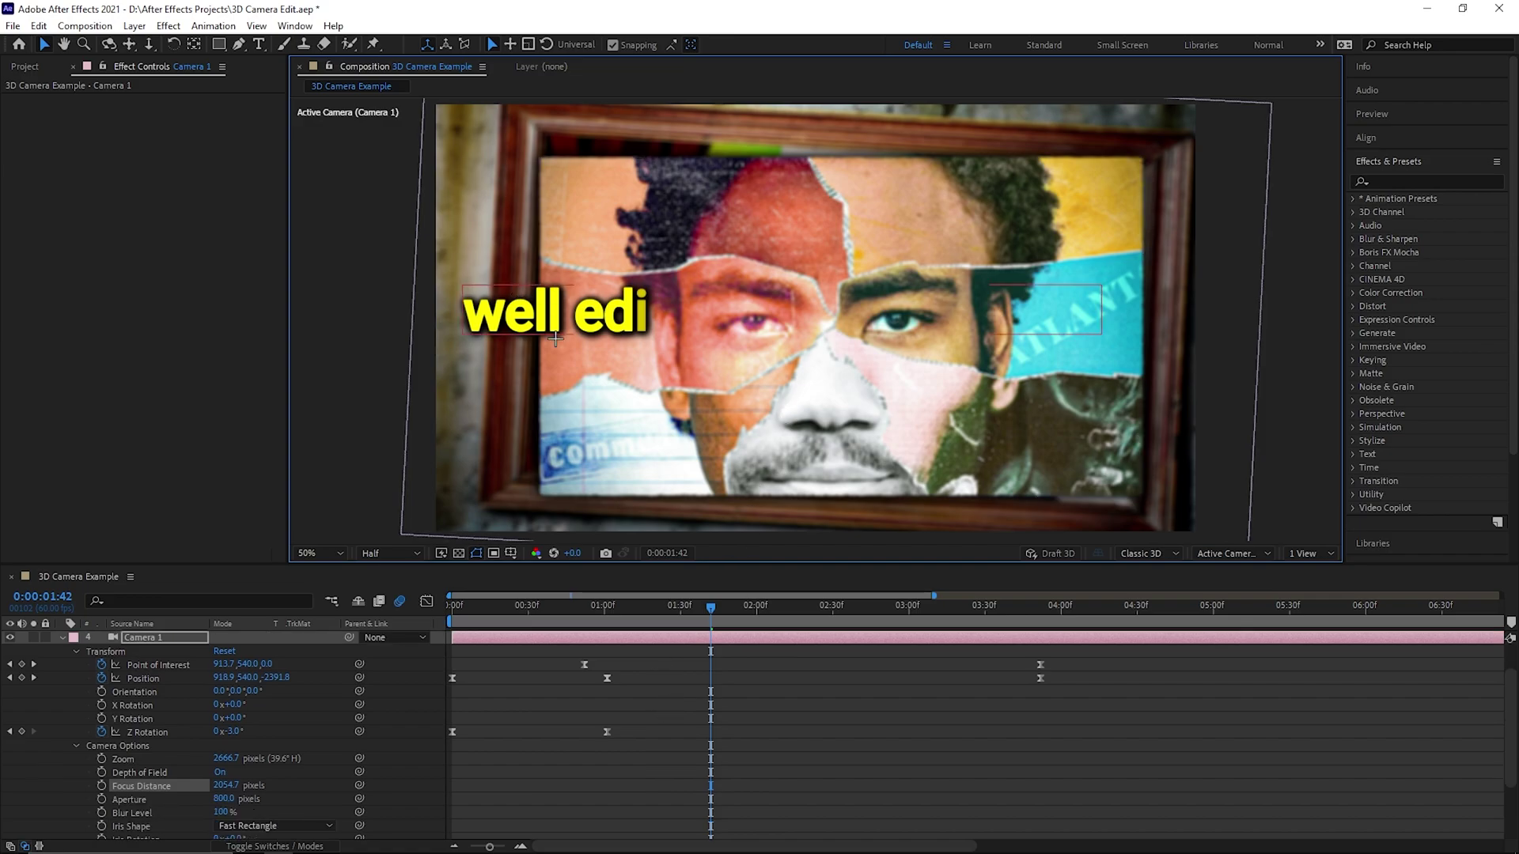
At 0:00:01:00, use the Right view to align the focal plane with the collage image at Focus Distance 2273.7, and return to the camera view
{"action": "left_click", "coordinate": [602, 611]}
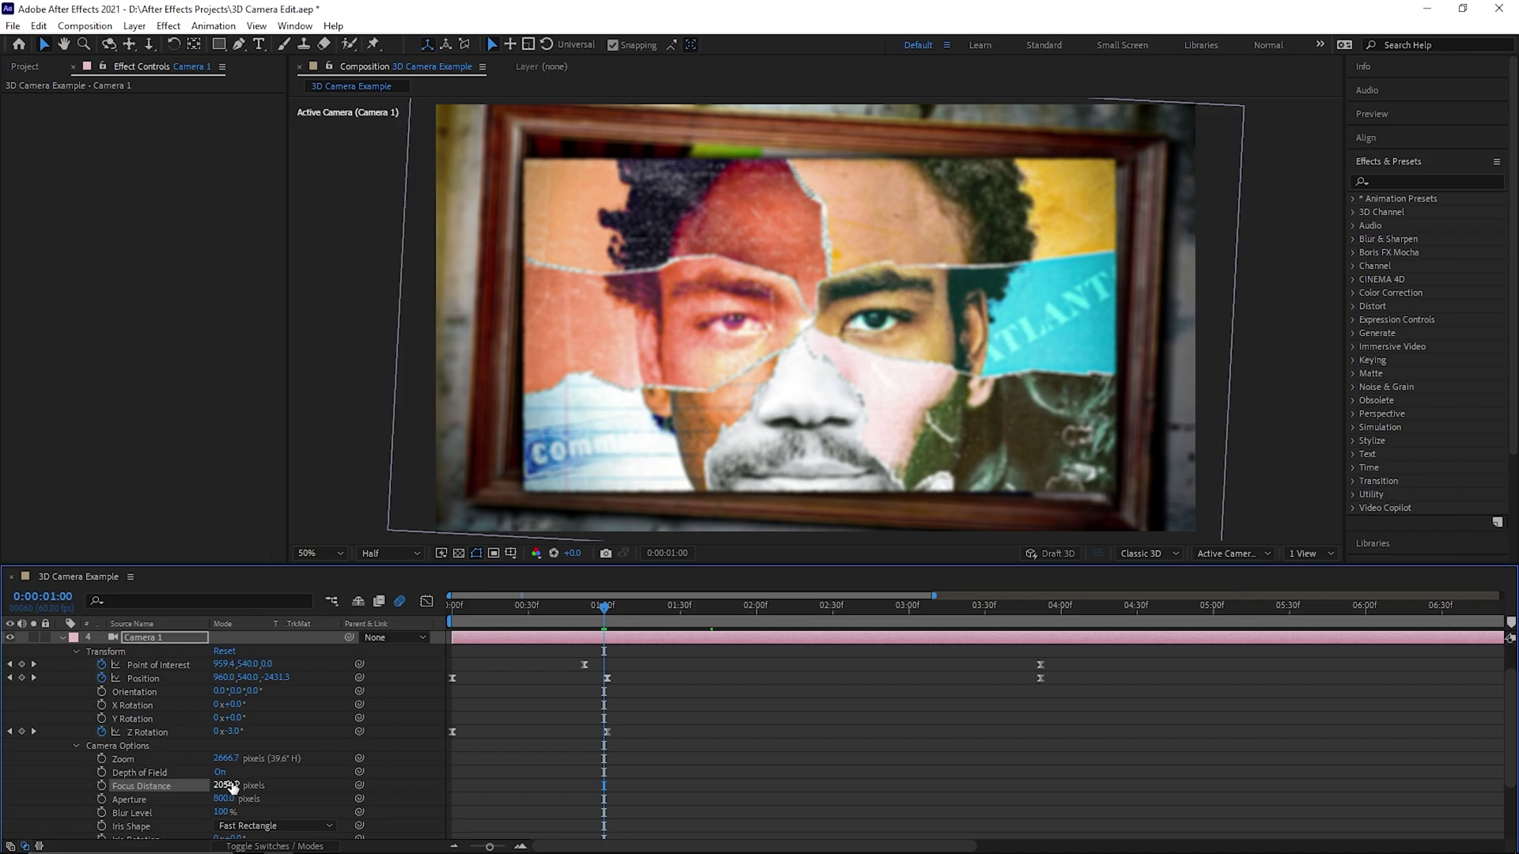
{"action": "left_click_drag", "start_coordinate": [250, 785], "coordinate": [365, 772]}
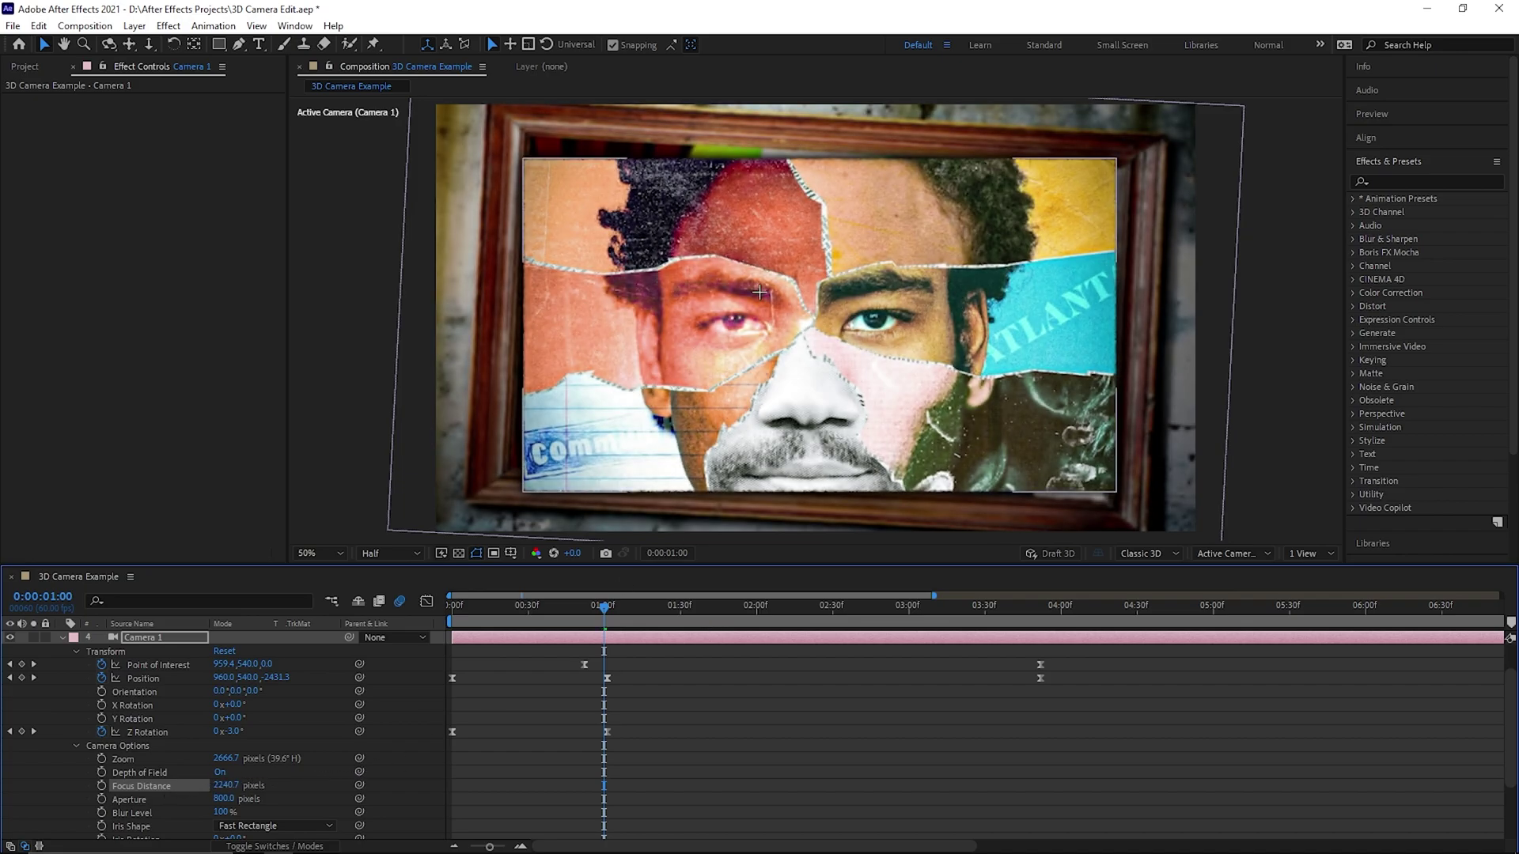
{"action": "left_click", "coordinate": [1222, 554]}
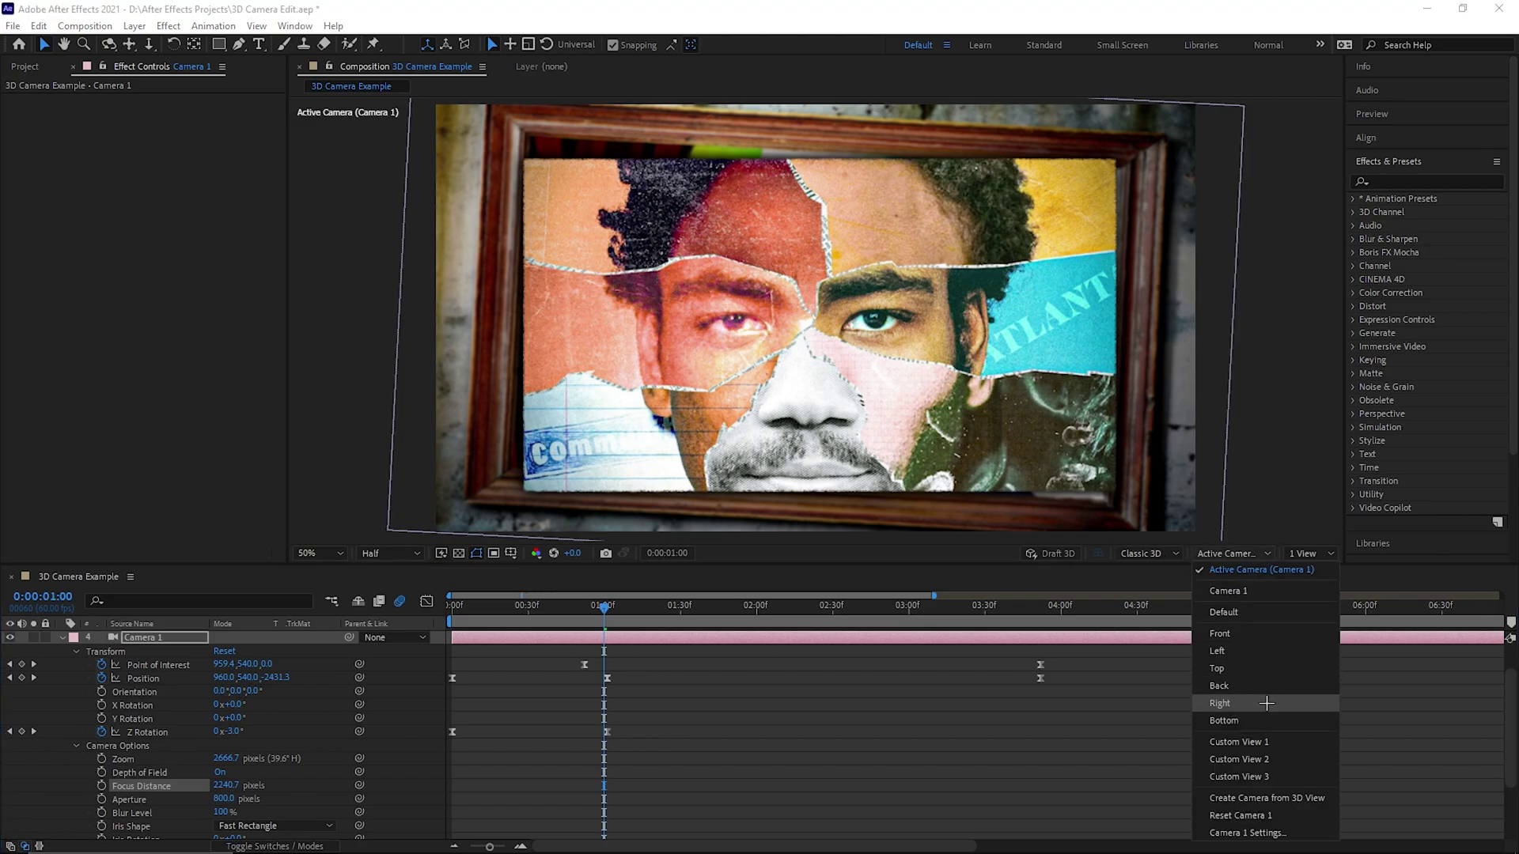
{"action": "left_click", "coordinate": [1219, 702]}
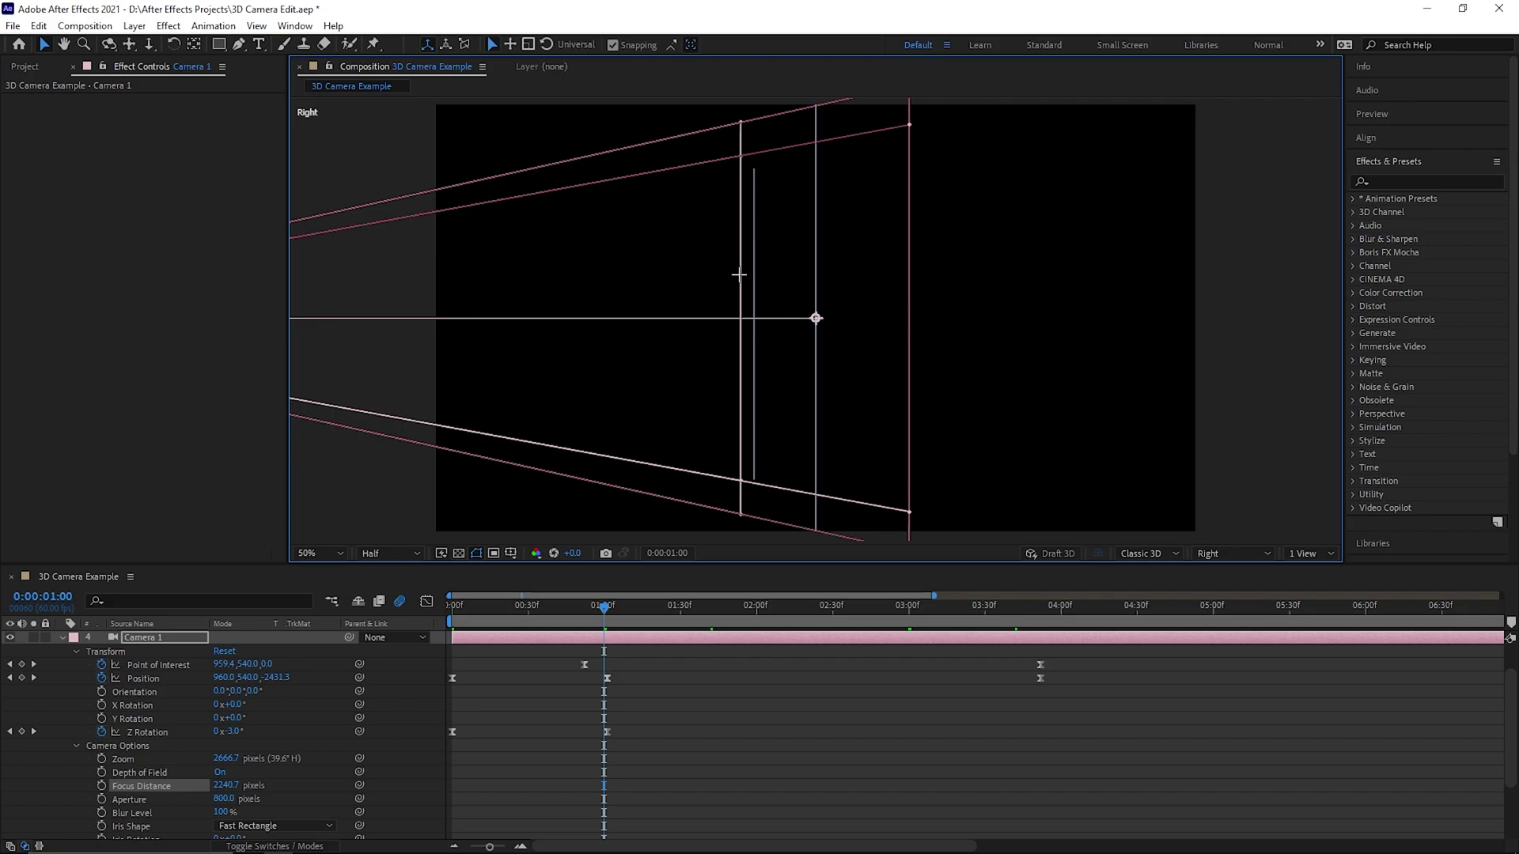
{"action": "left_click_drag", "start_coordinate": [225, 785], "coordinate": [268, 793]}
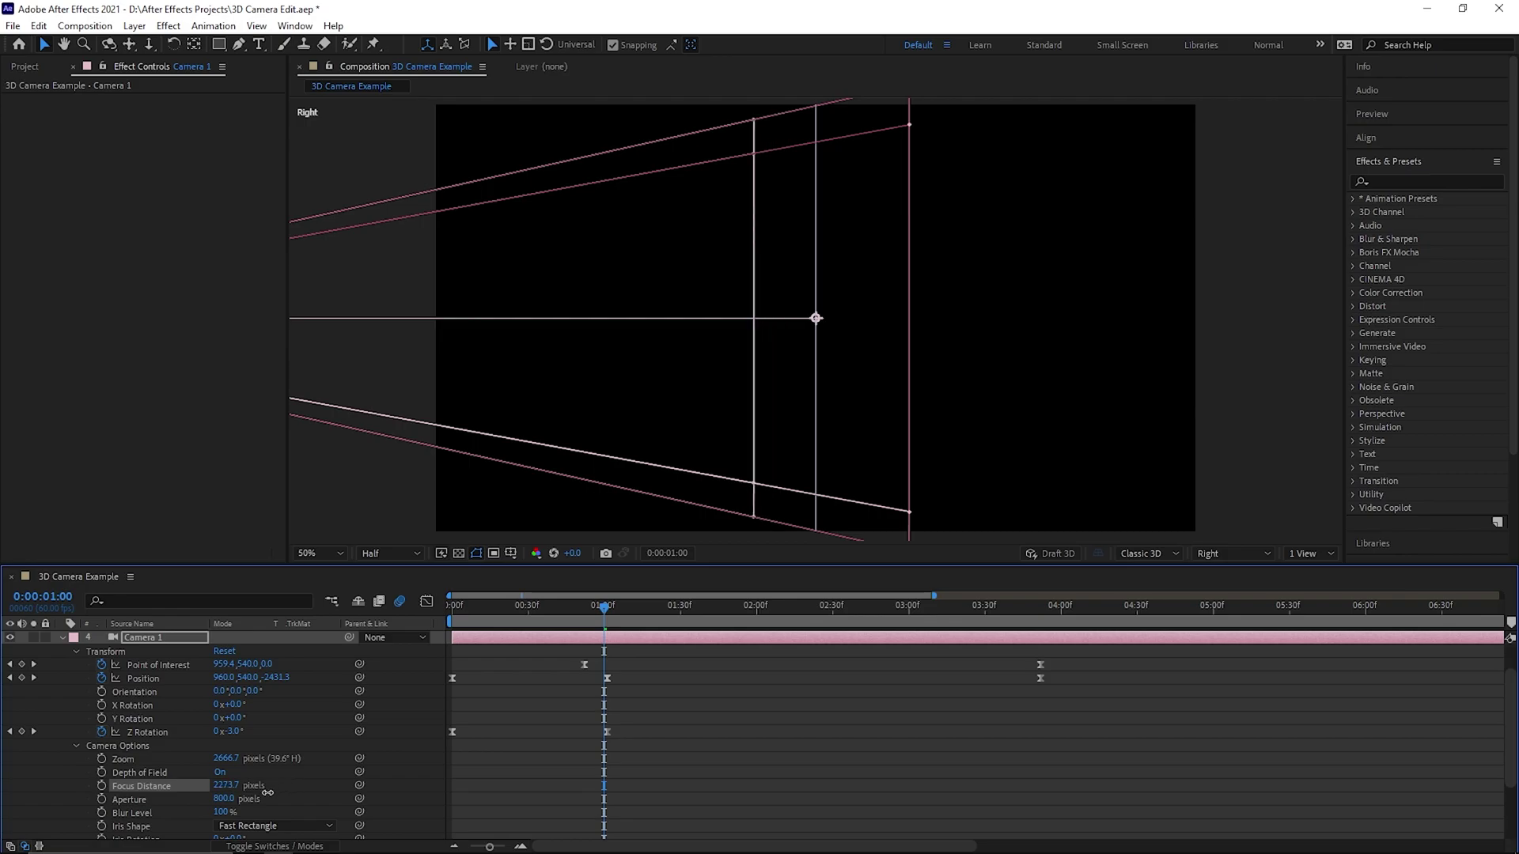
{"action": "left_click", "coordinate": [1218, 555]}
{"action": "left_click", "coordinate": [1227, 577]}
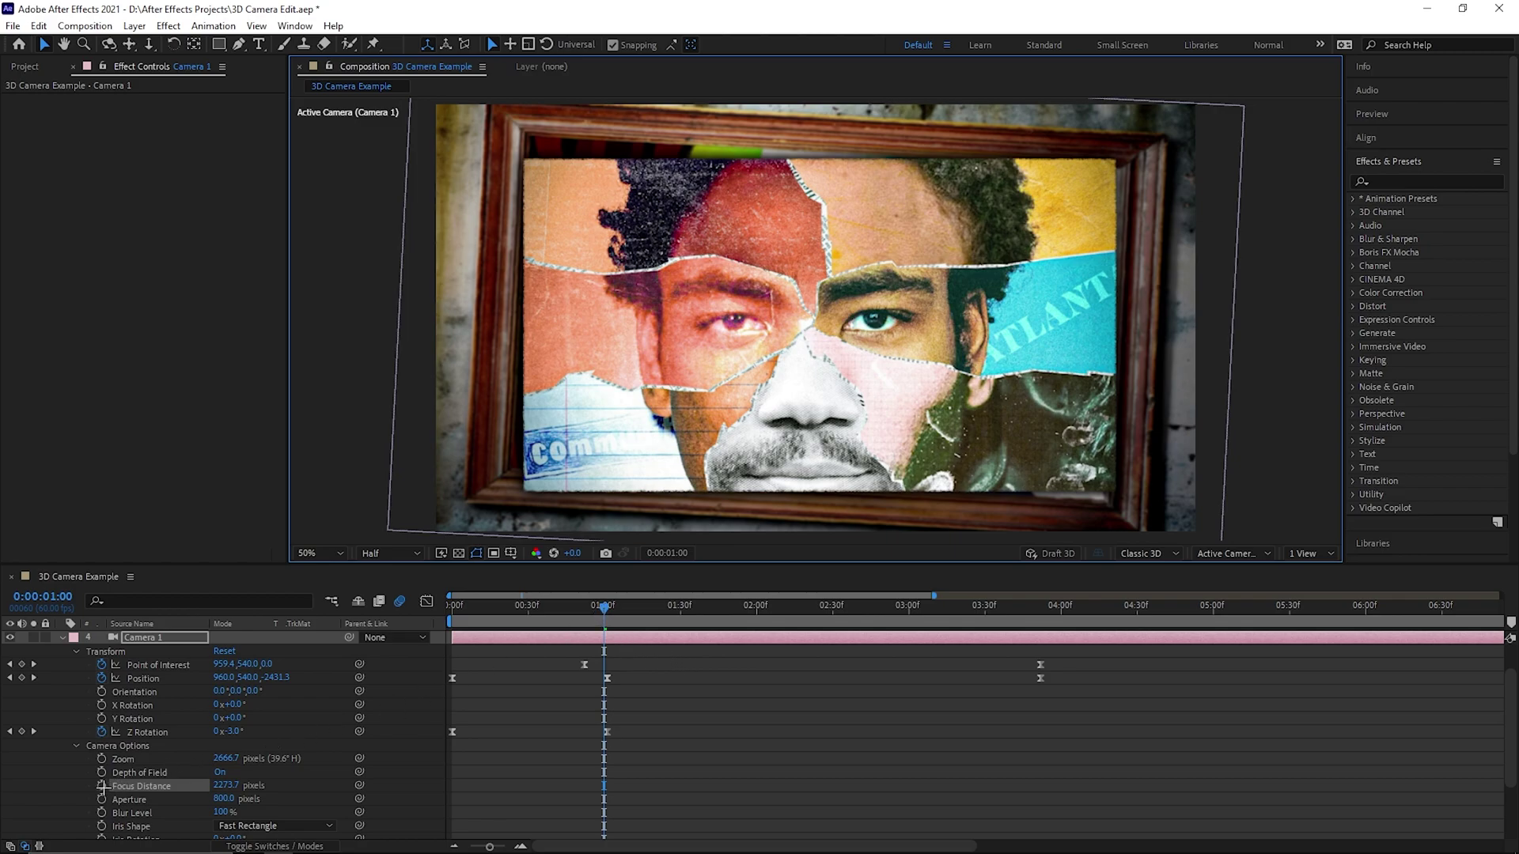
Animate the Focus Distance by keyframing it at 0:00:01:00 and resetting it to 2666.7 pixels at 0:00:00:00, and preview the focus change
{"action": "left_click", "coordinate": [102, 786]}
{"action": "left_click", "coordinate": [463, 603]}
{"action": "right_click", "coordinate": [226, 786]}
{"action": "left_click", "coordinate": [237, 693]}
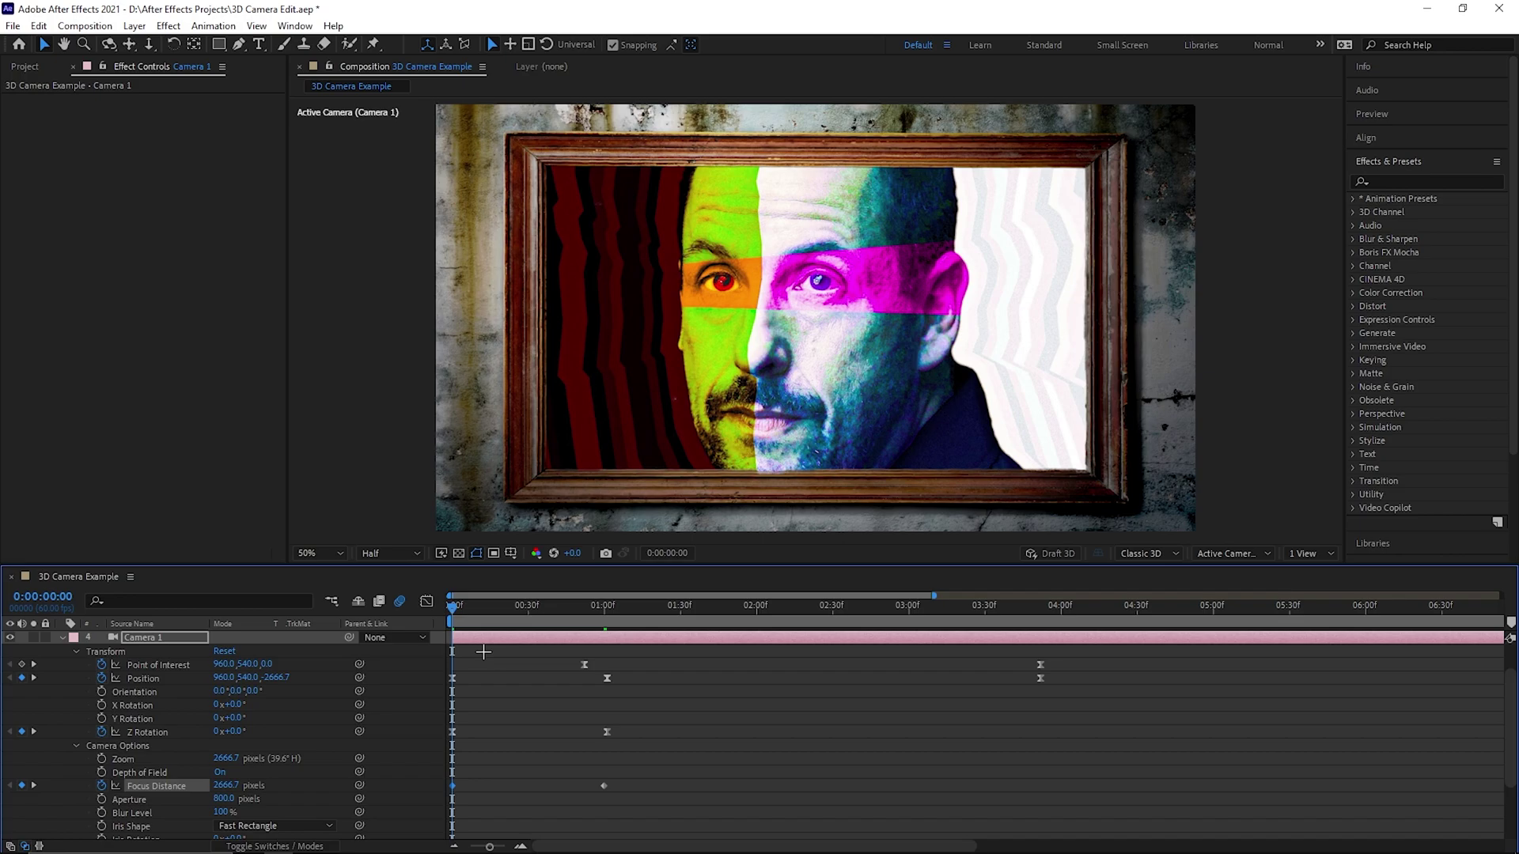
{"action": "key", "text": "space"}
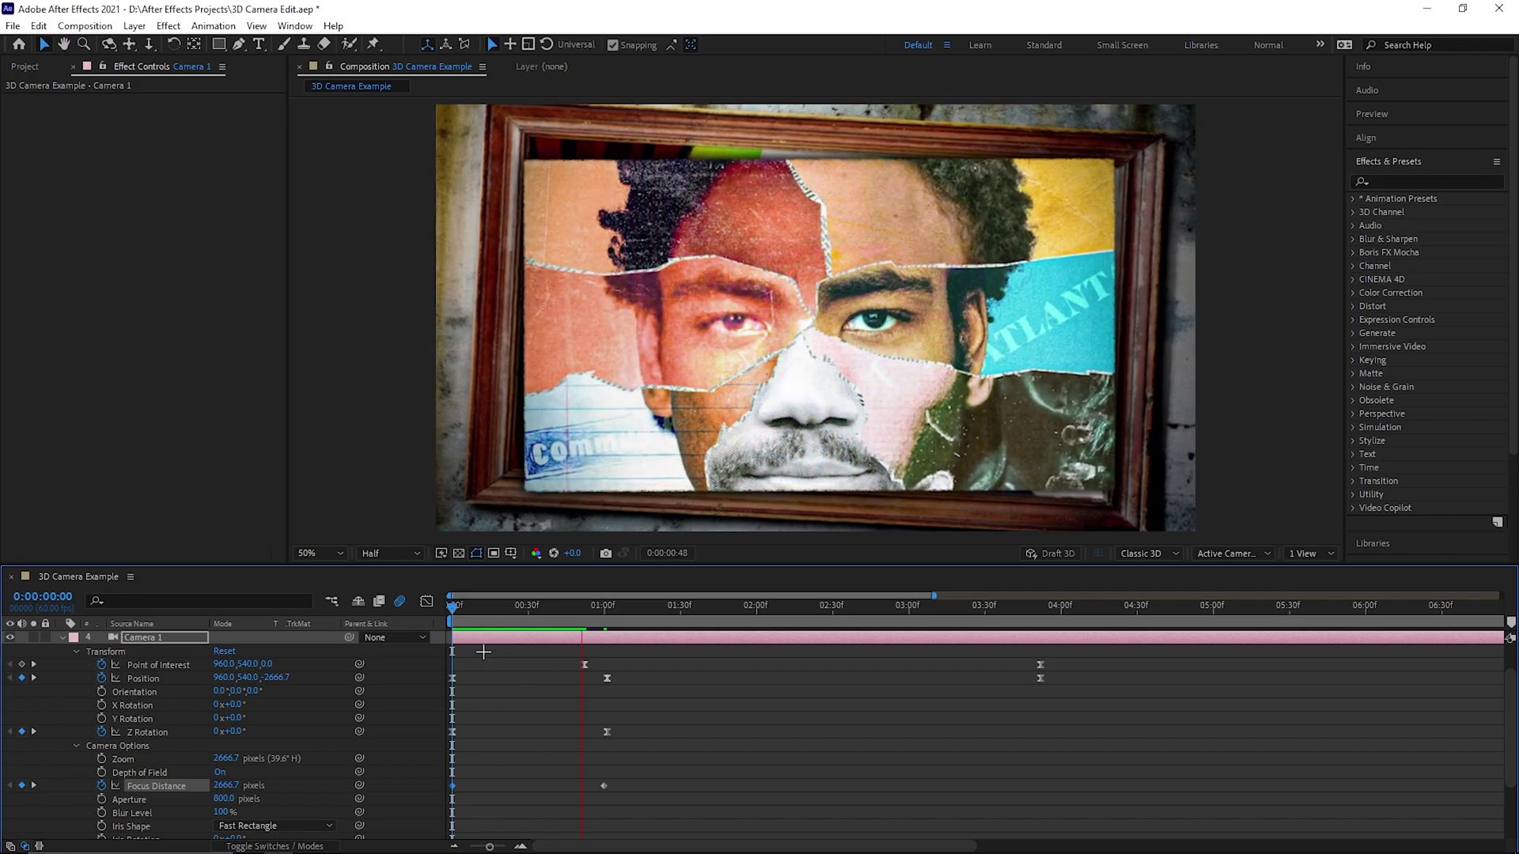
{"action": "key", "text": "space"}
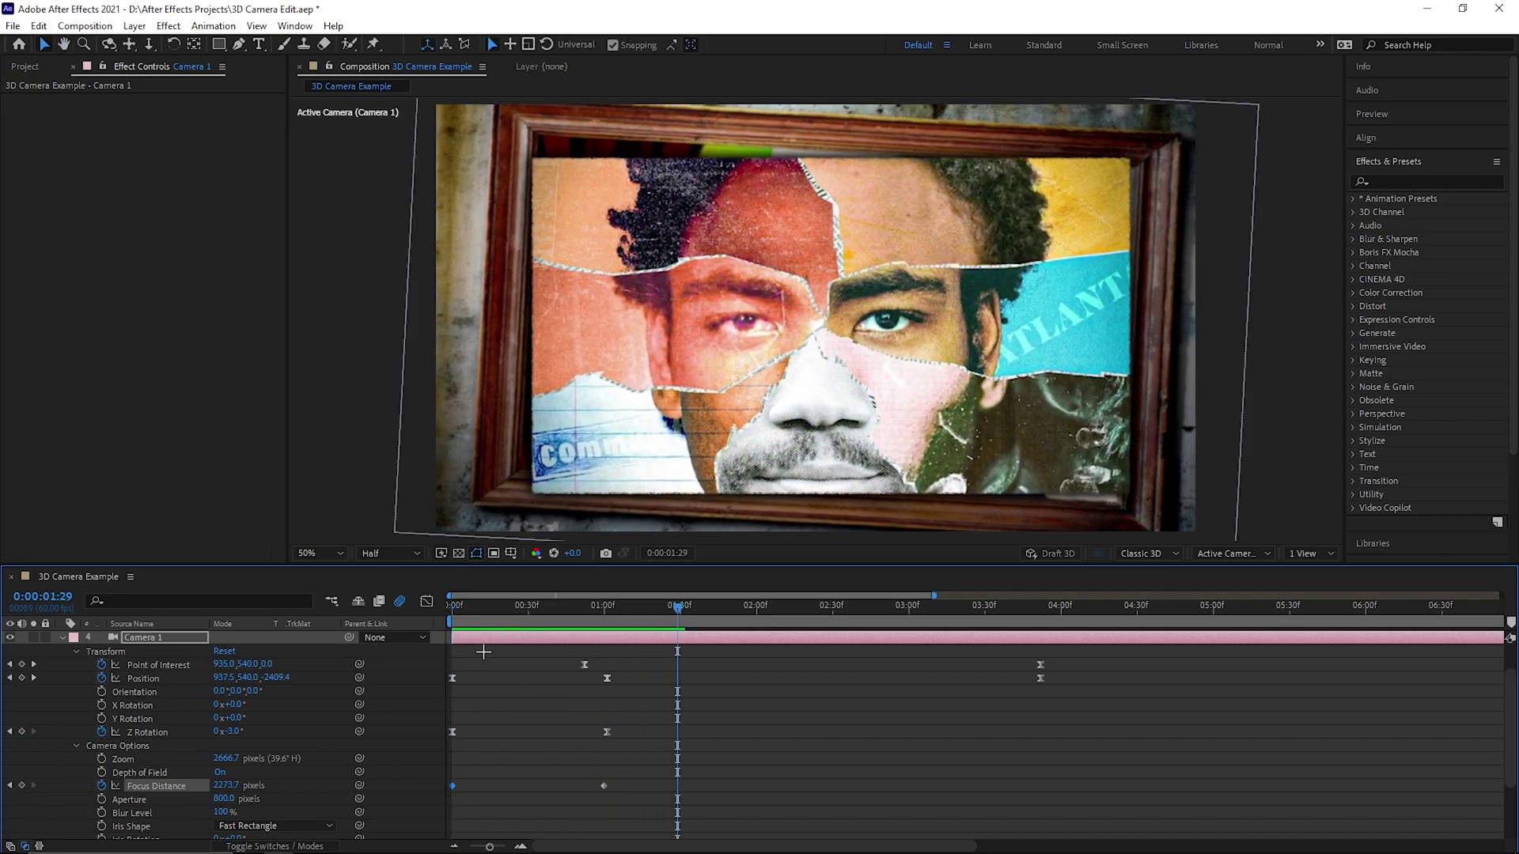
At 0:00:01:50, set Camera 1's Focus Distance to 2041.7 pixels in the Right view to match the text layer, and return to the camera view
{"action": "left_click_drag", "start_coordinate": [677, 625], "coordinate": [723, 625]}
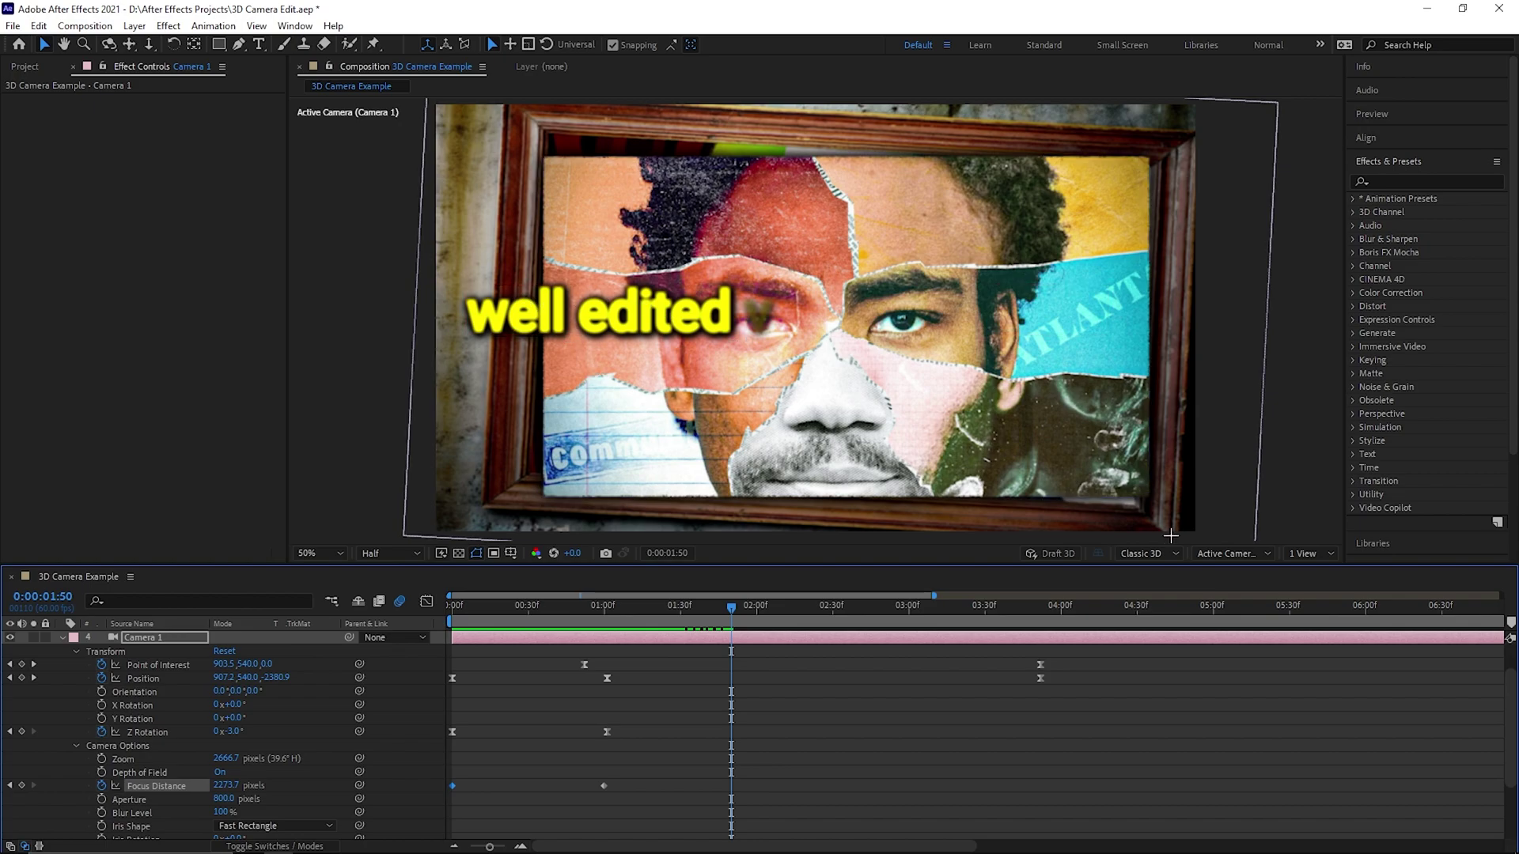
{"action": "key", "text": "F11"}
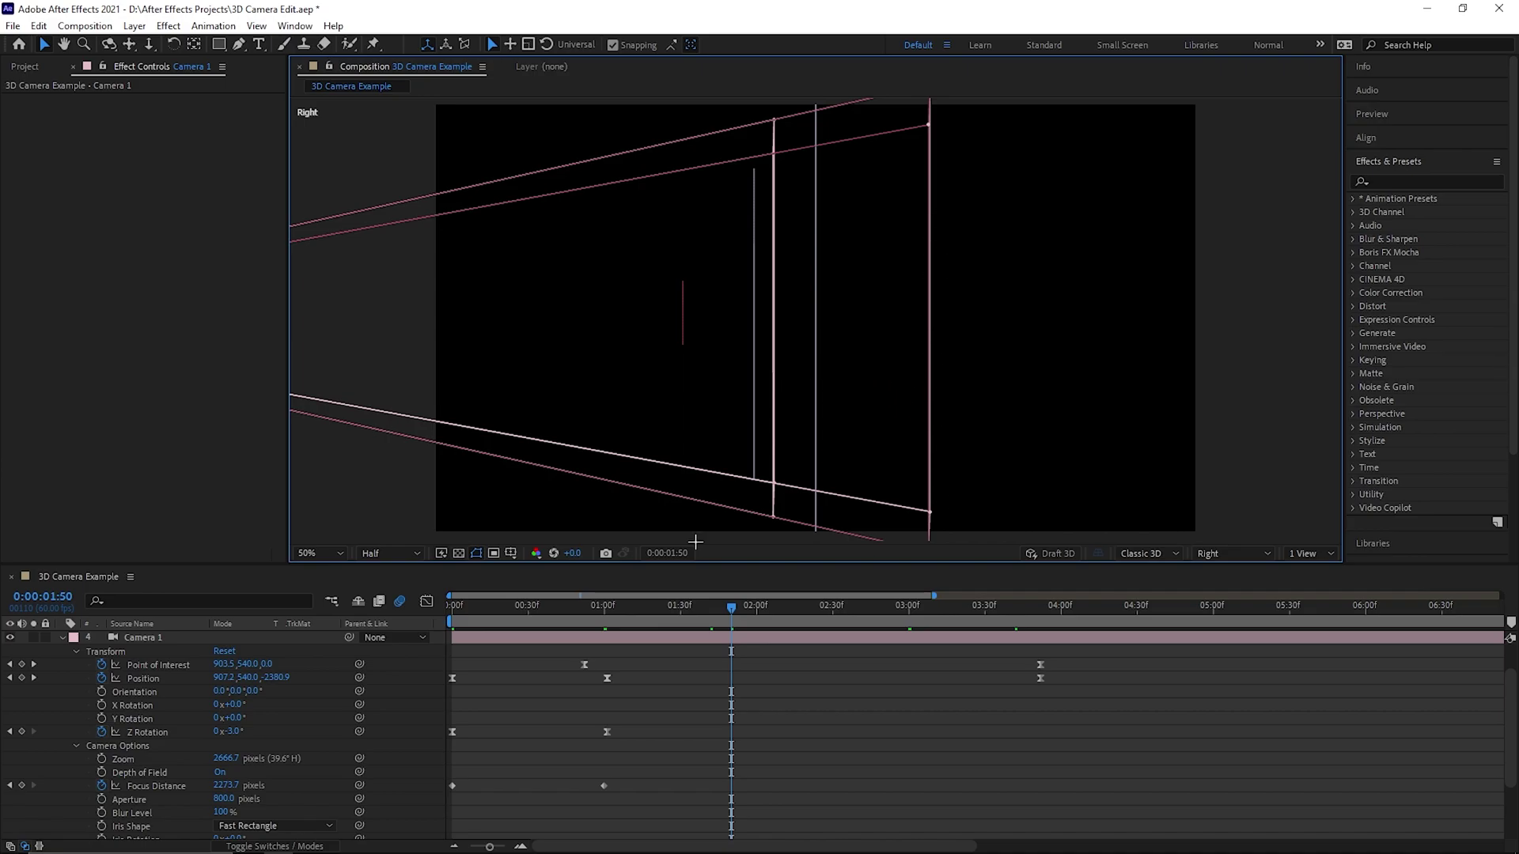
{"action": "left_click", "coordinate": [171, 639]}
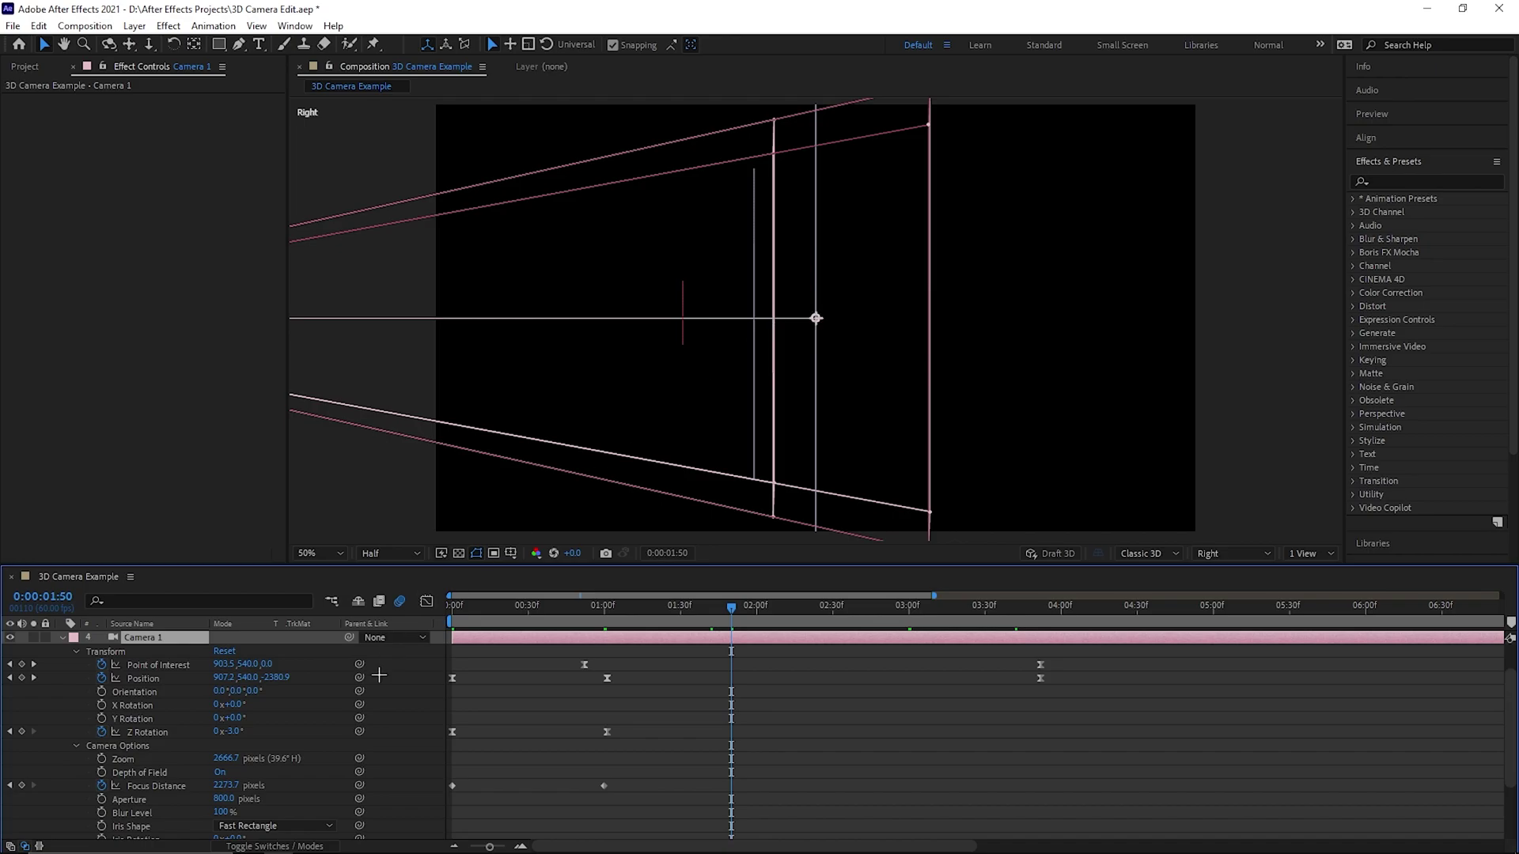
{"action": "left_click_drag", "start_coordinate": [235, 784], "coordinate": [58, 791]}
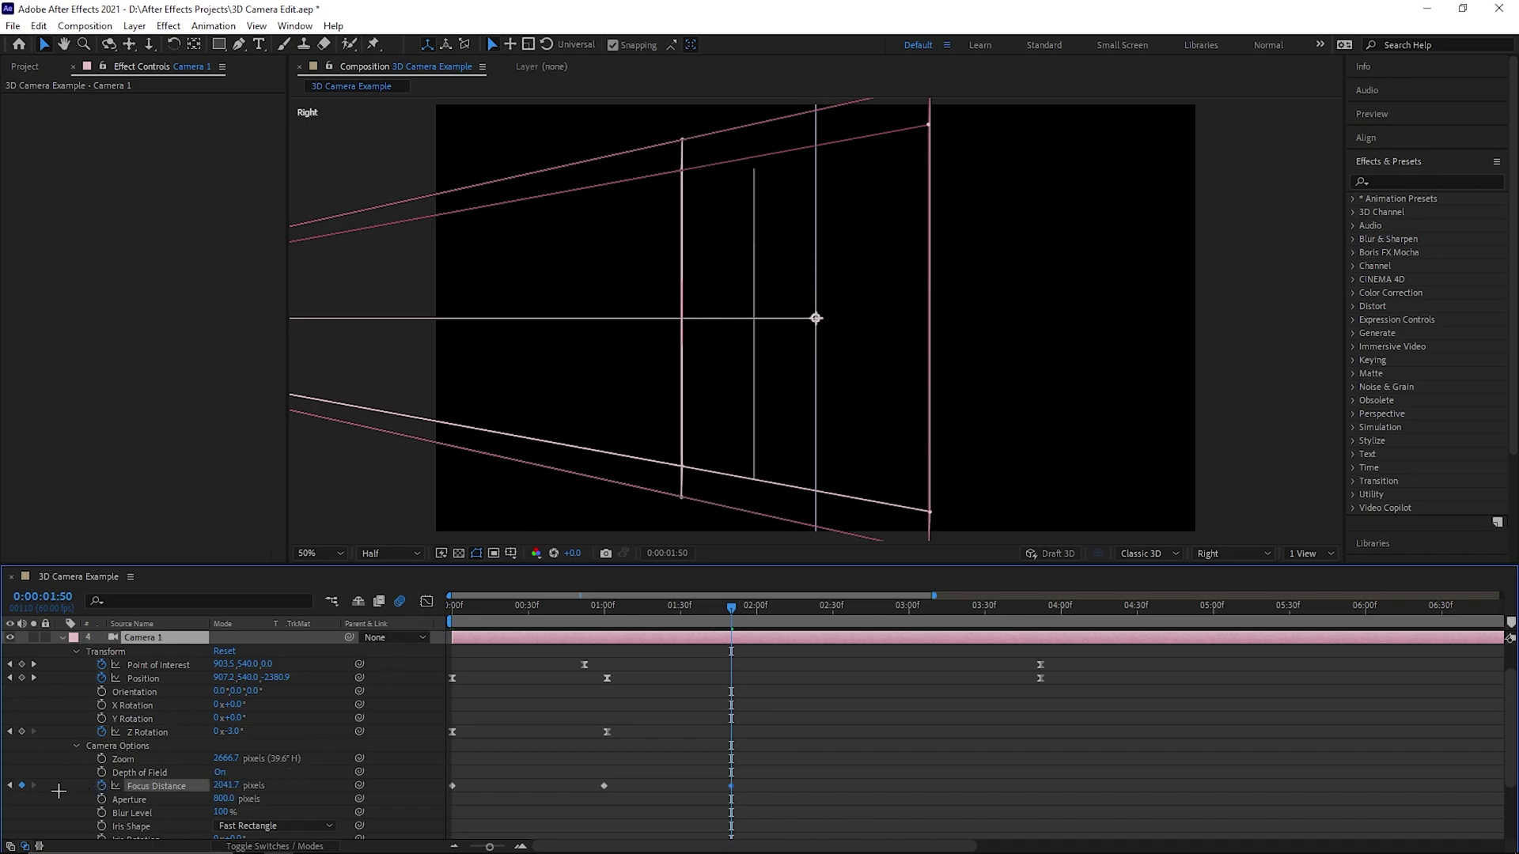
{"action": "left_click", "coordinate": [1236, 554]}
{"action": "left_click", "coordinate": [1239, 570]}
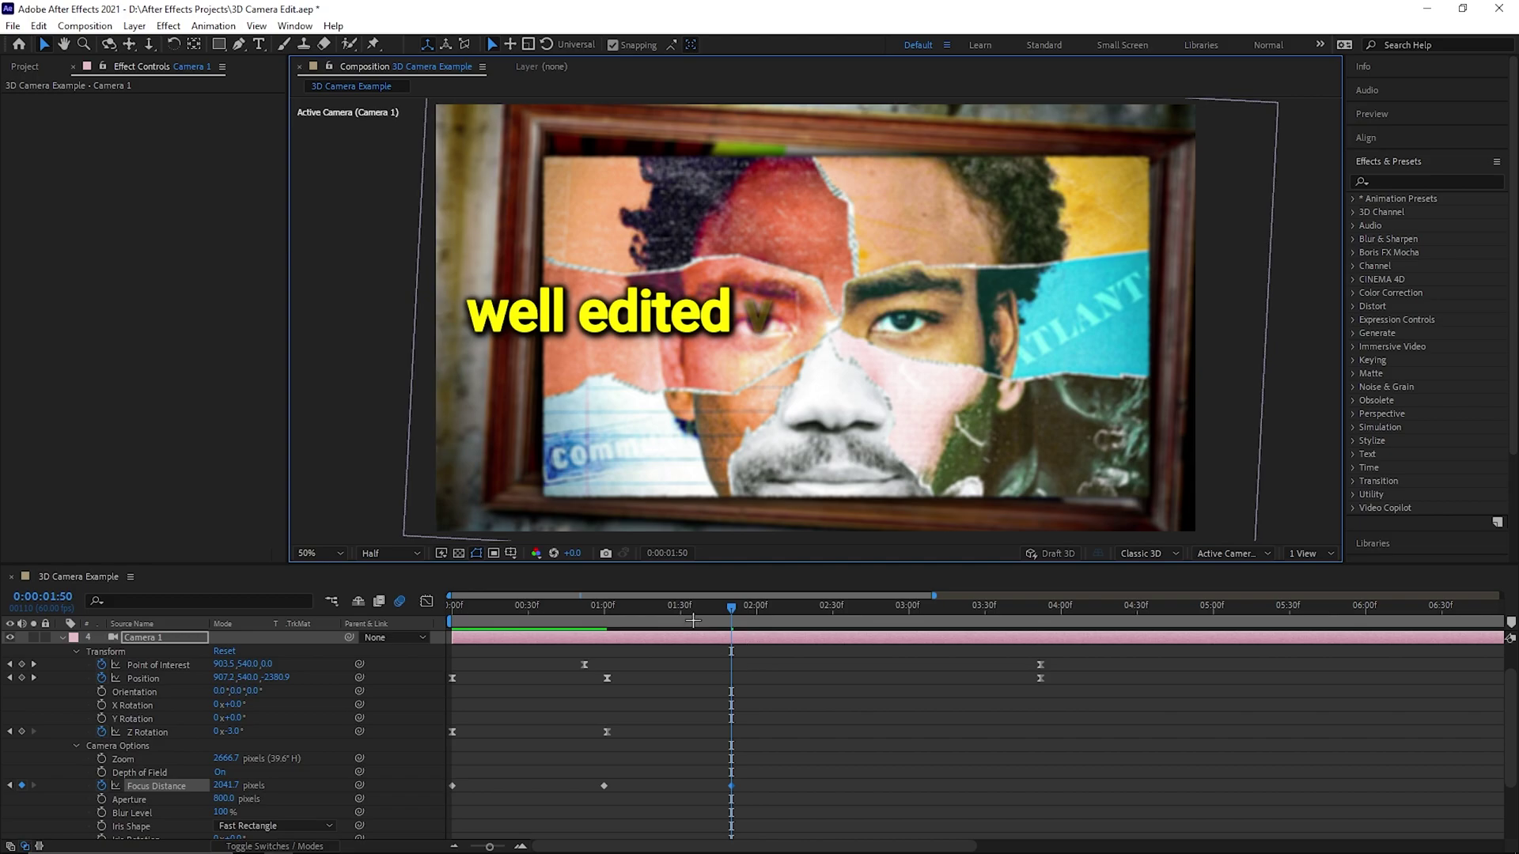
Scrub the timeline and play the animation from the start to check the focus shift from the collage image to the text
{"action": "left_click_drag", "start_coordinate": [629, 613], "coordinate": [736, 617]}
{"action": "key", "text": "Home"}
{"action": "key", "text": "space"}
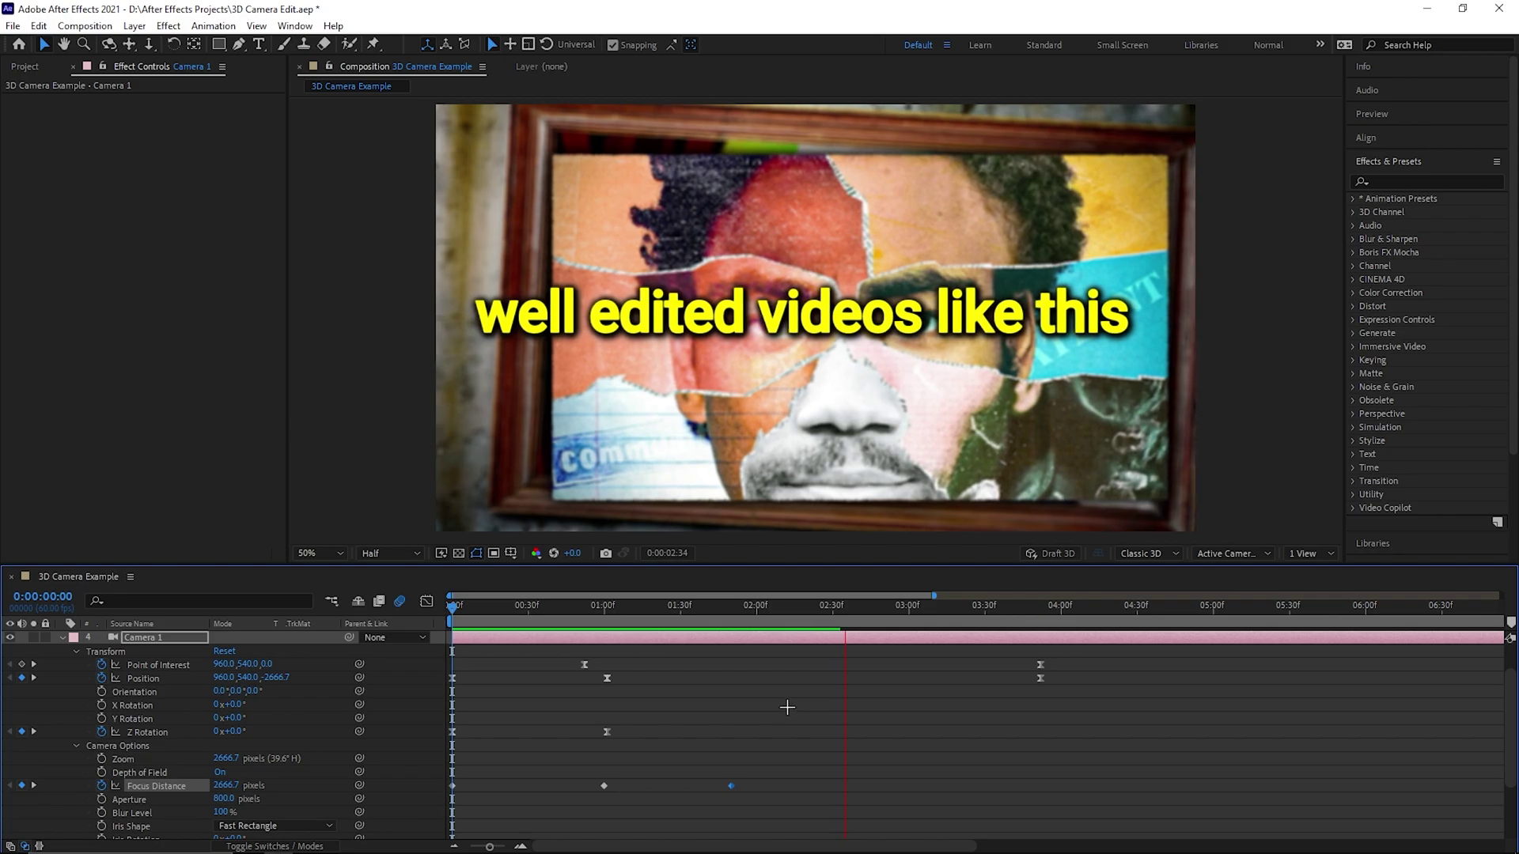
{"action": "left_click", "coordinate": [694, 683]}
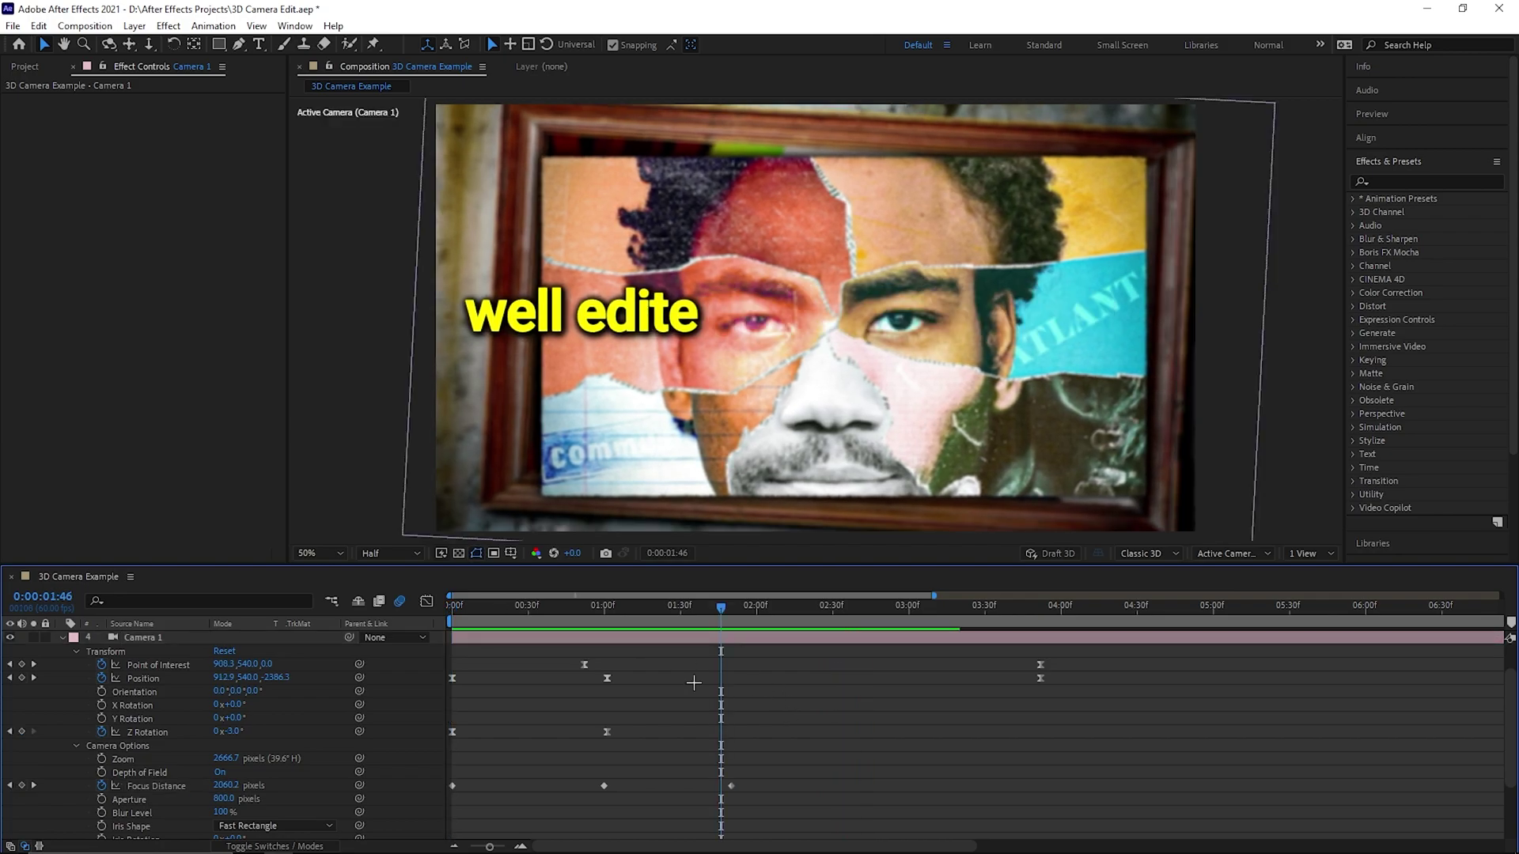
{"action": "key", "text": "Home"}
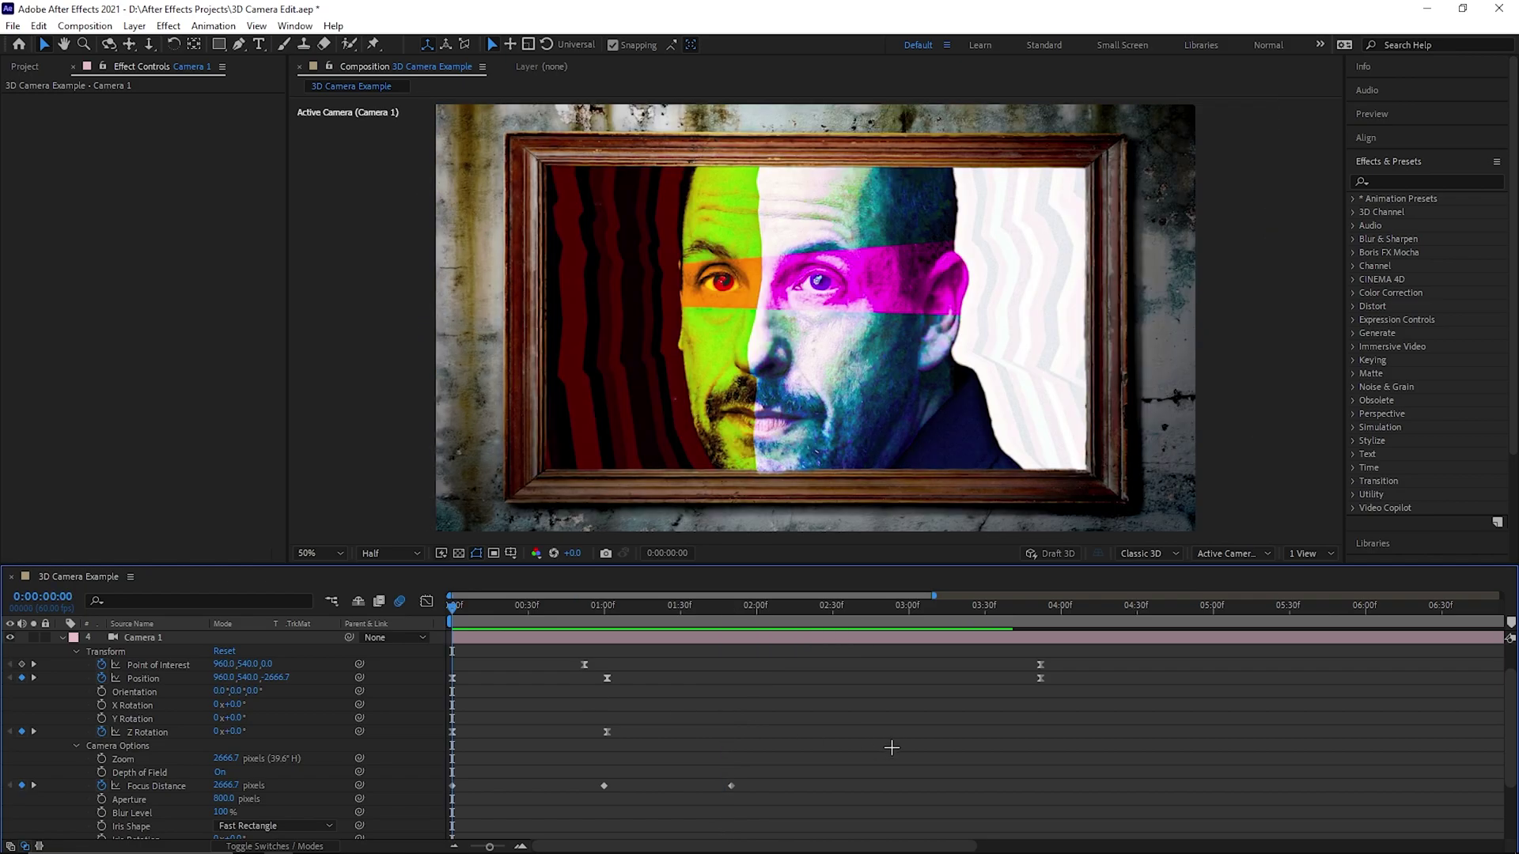
{"action": "key", "text": "space"}
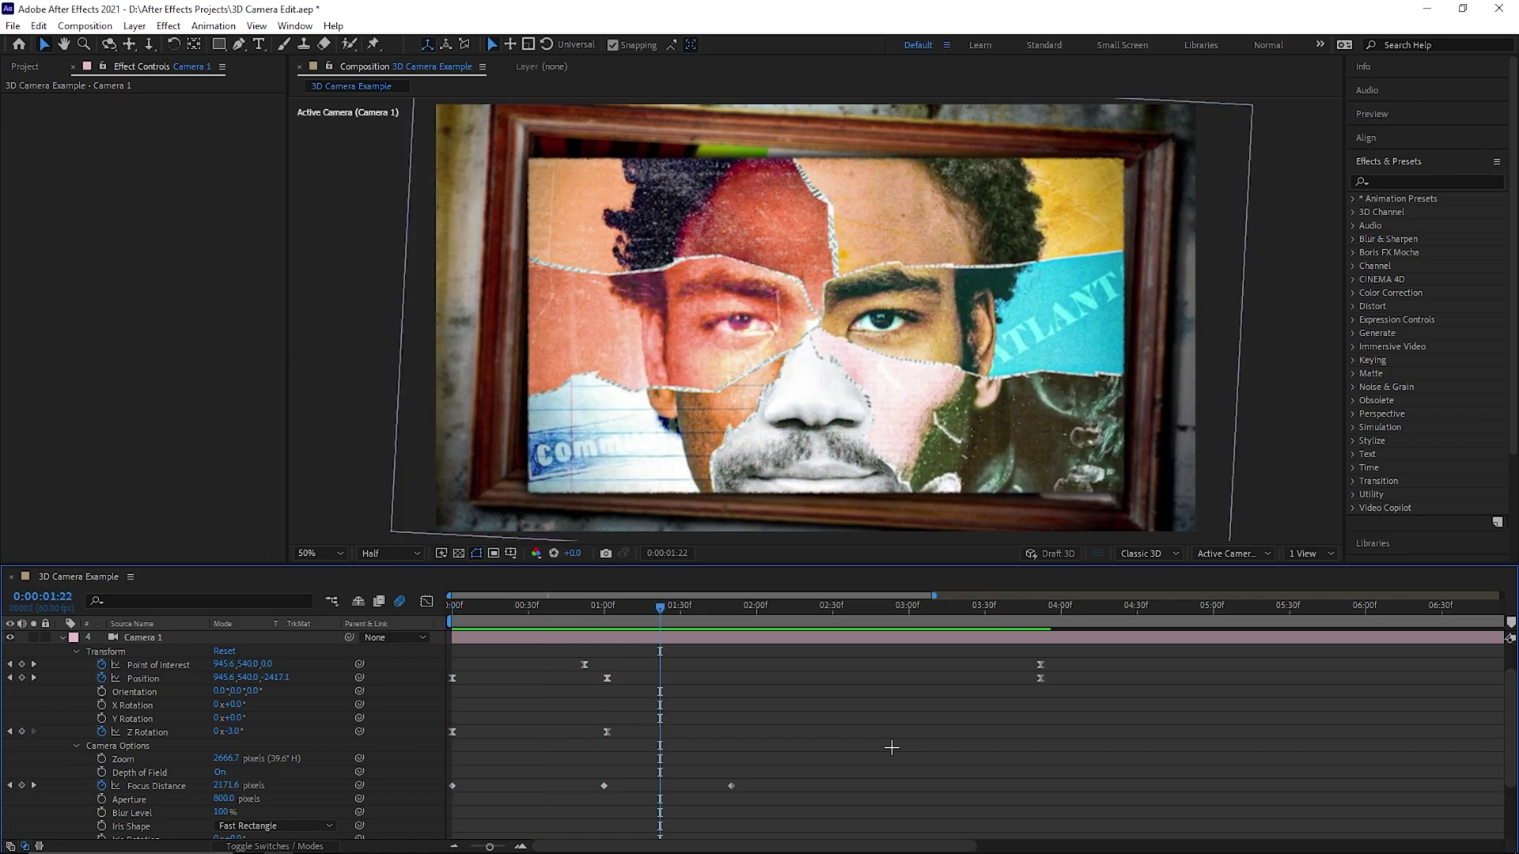
Add a Focus Distance keyframe at 0:00:00:47, move it to 0:00:01:07, and play the animation
{"action": "left_click", "coordinate": [571, 611]}
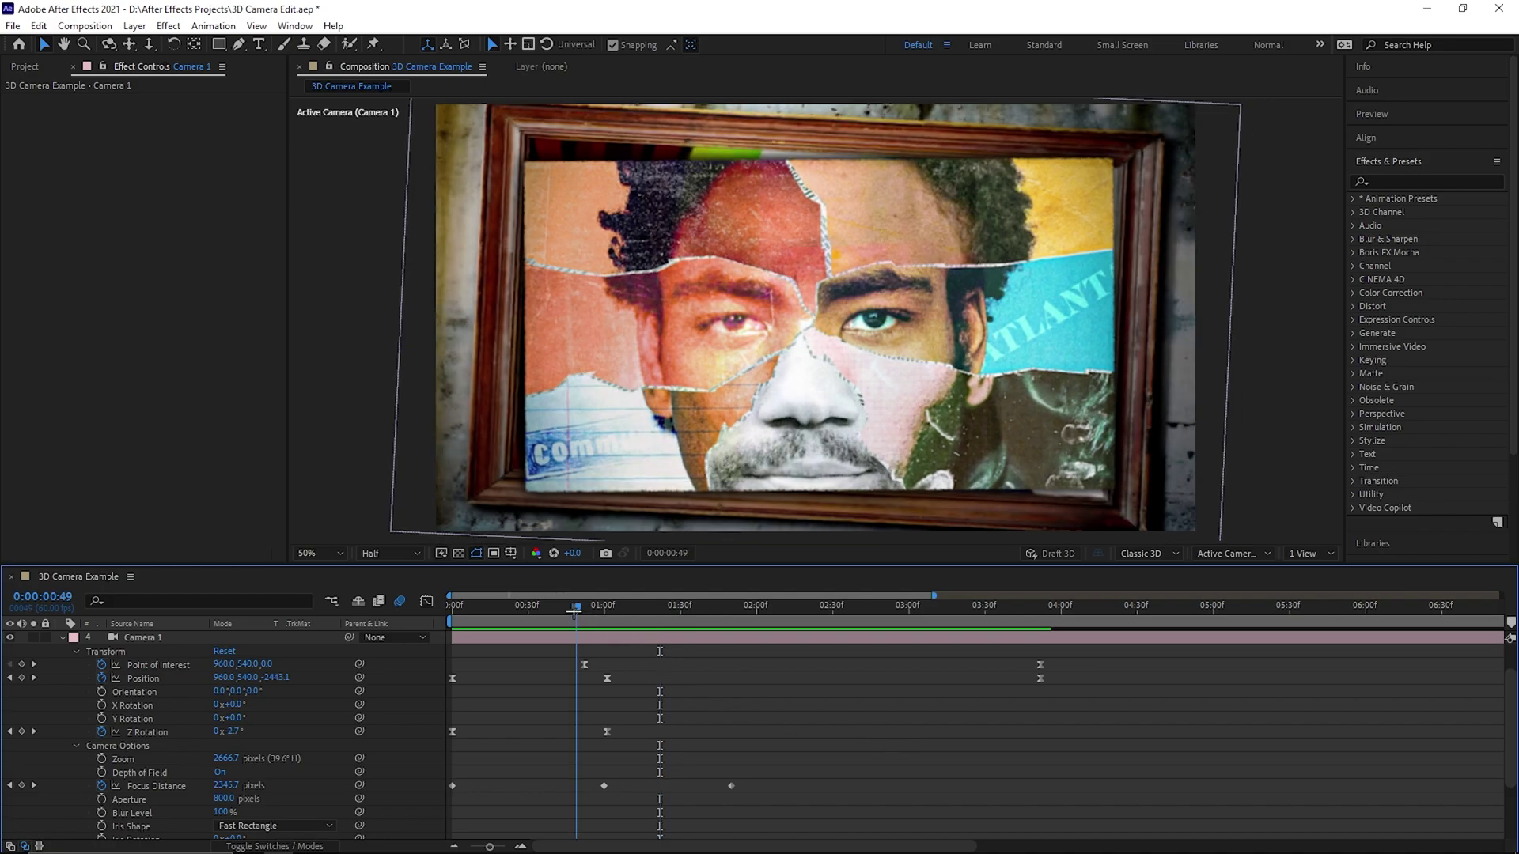
{"action": "left_click", "coordinate": [21, 784]}
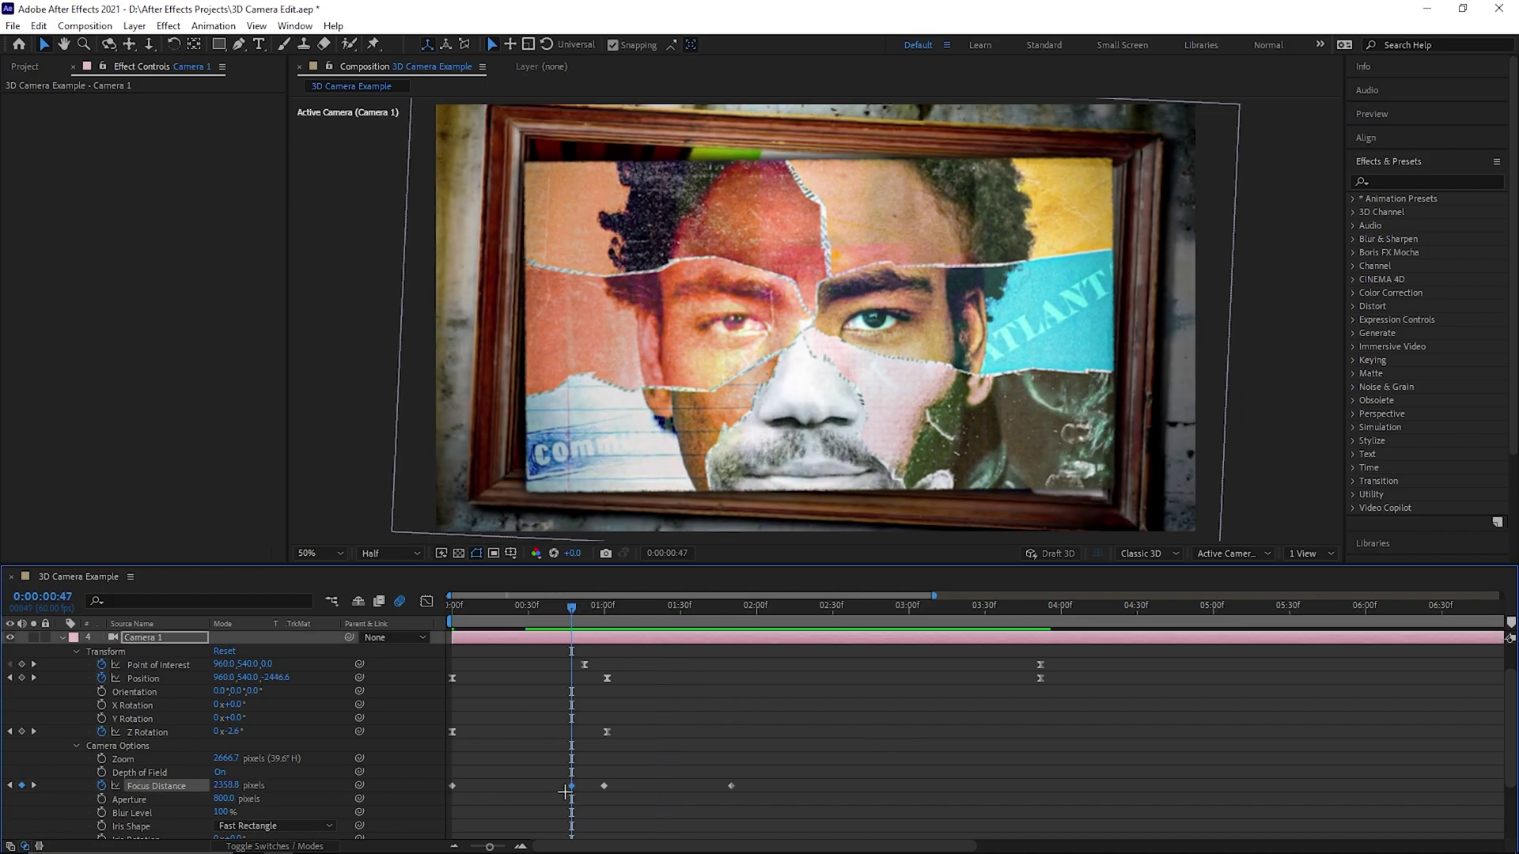
{"action": "left_click_drag", "start_coordinate": [572, 786], "coordinate": [613, 791]}
{"action": "mouse_move", "coordinate": [597, 609]}
{"action": "left_mouse_down"}
{"action": "mouse_move", "coordinate": [689, 609]}
{"action": "mouse_move", "coordinate": [593, 624]}
{"action": "mouse_move", "coordinate": [729, 609]}
{"action": "mouse_move", "coordinate": [613, 613]}
{"action": "left_mouse_up"}
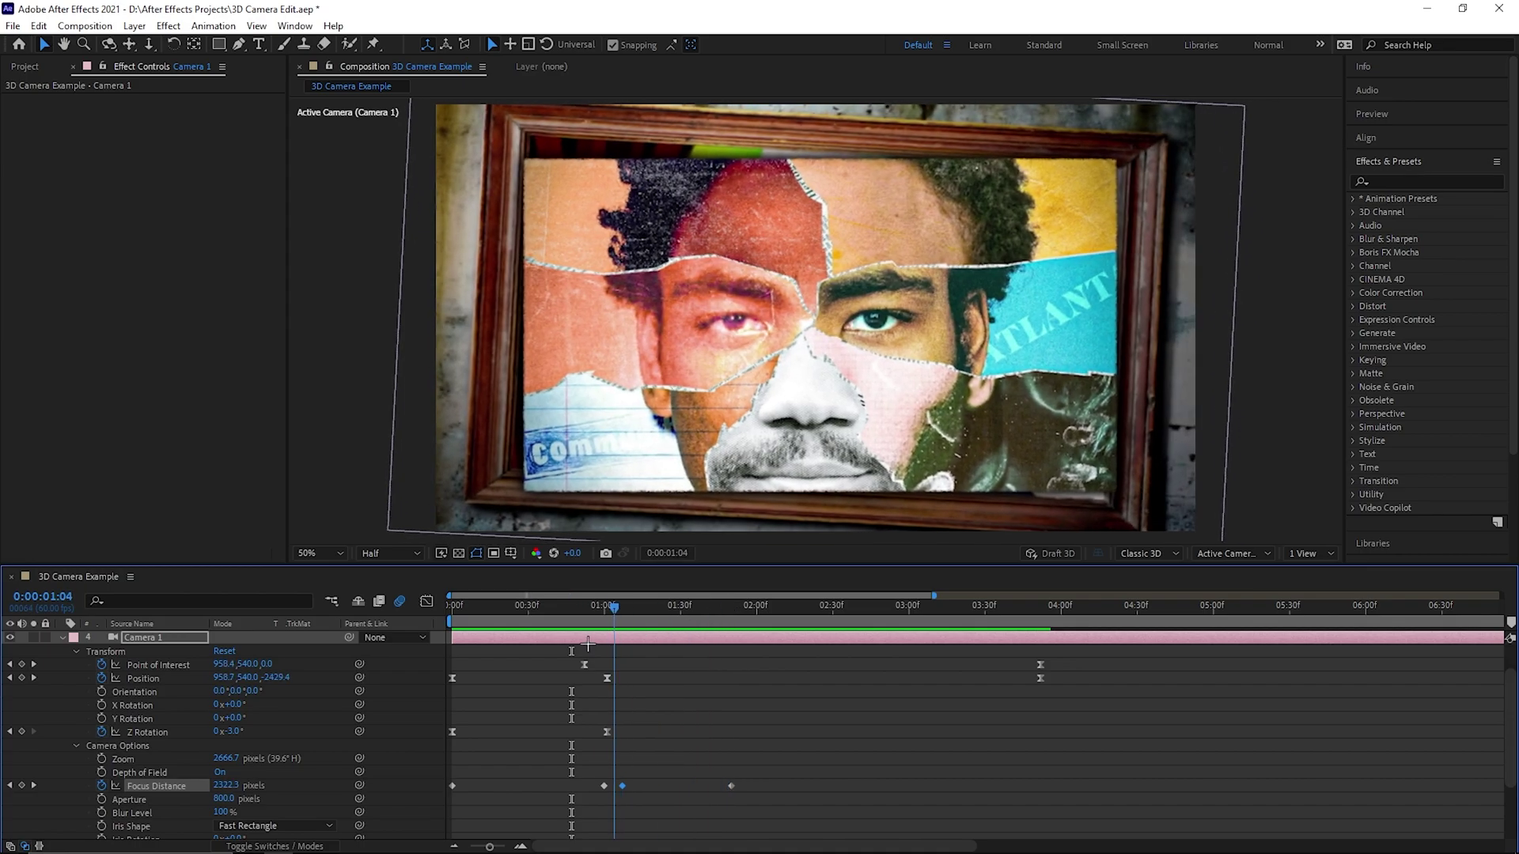
{"action": "key", "text": "space"}
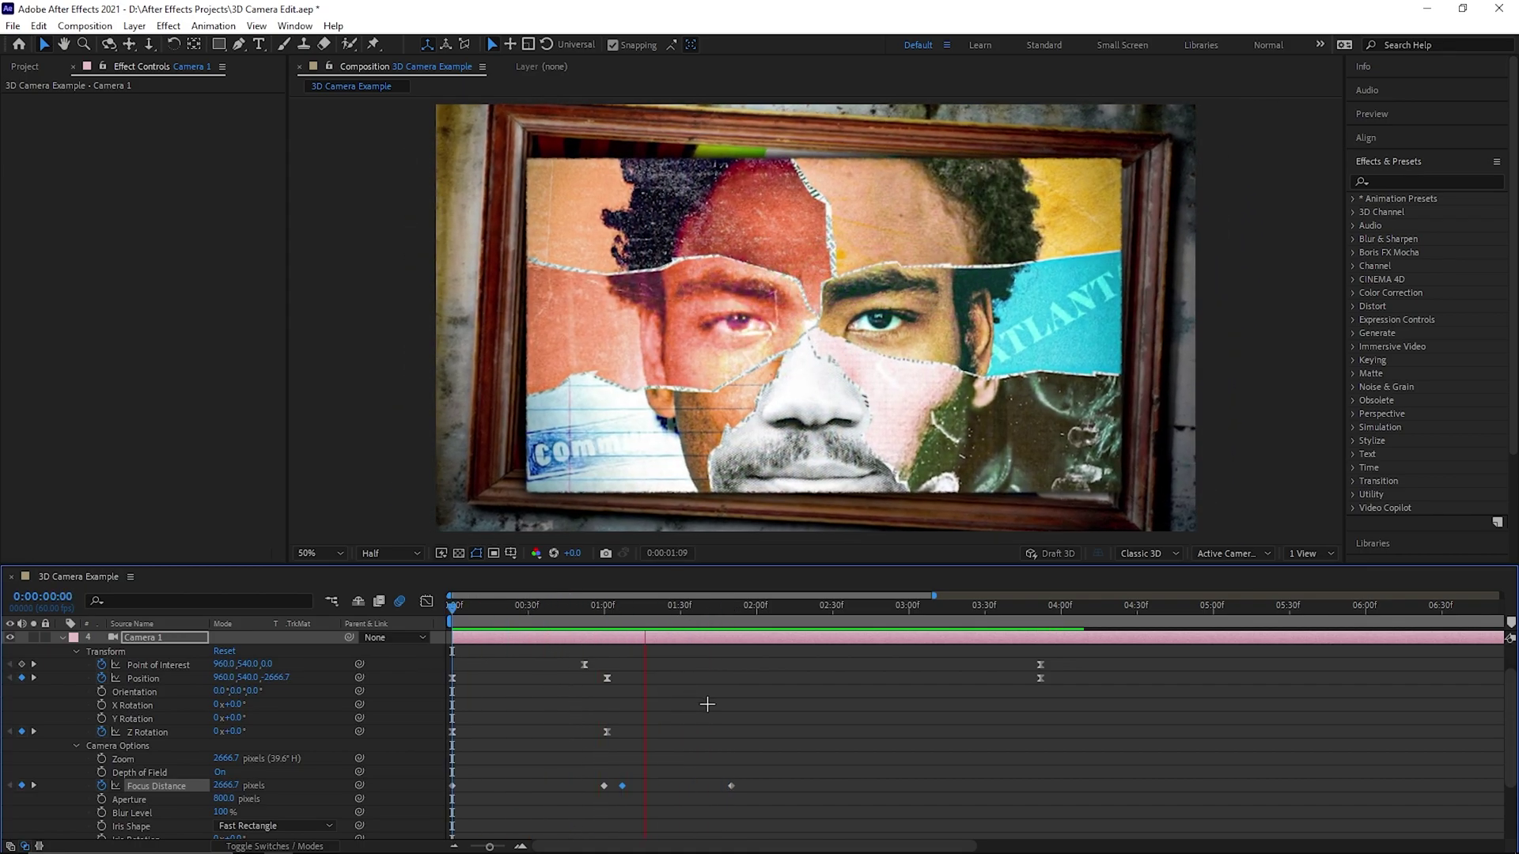
{"action": "key", "text": "space"}
Try a Focus Distance of 2008.7 pixels at 0:00:01:26 and preview the focus transition
{"action": "left_click_drag", "start_coordinate": [609, 607], "coordinate": [584, 601]}
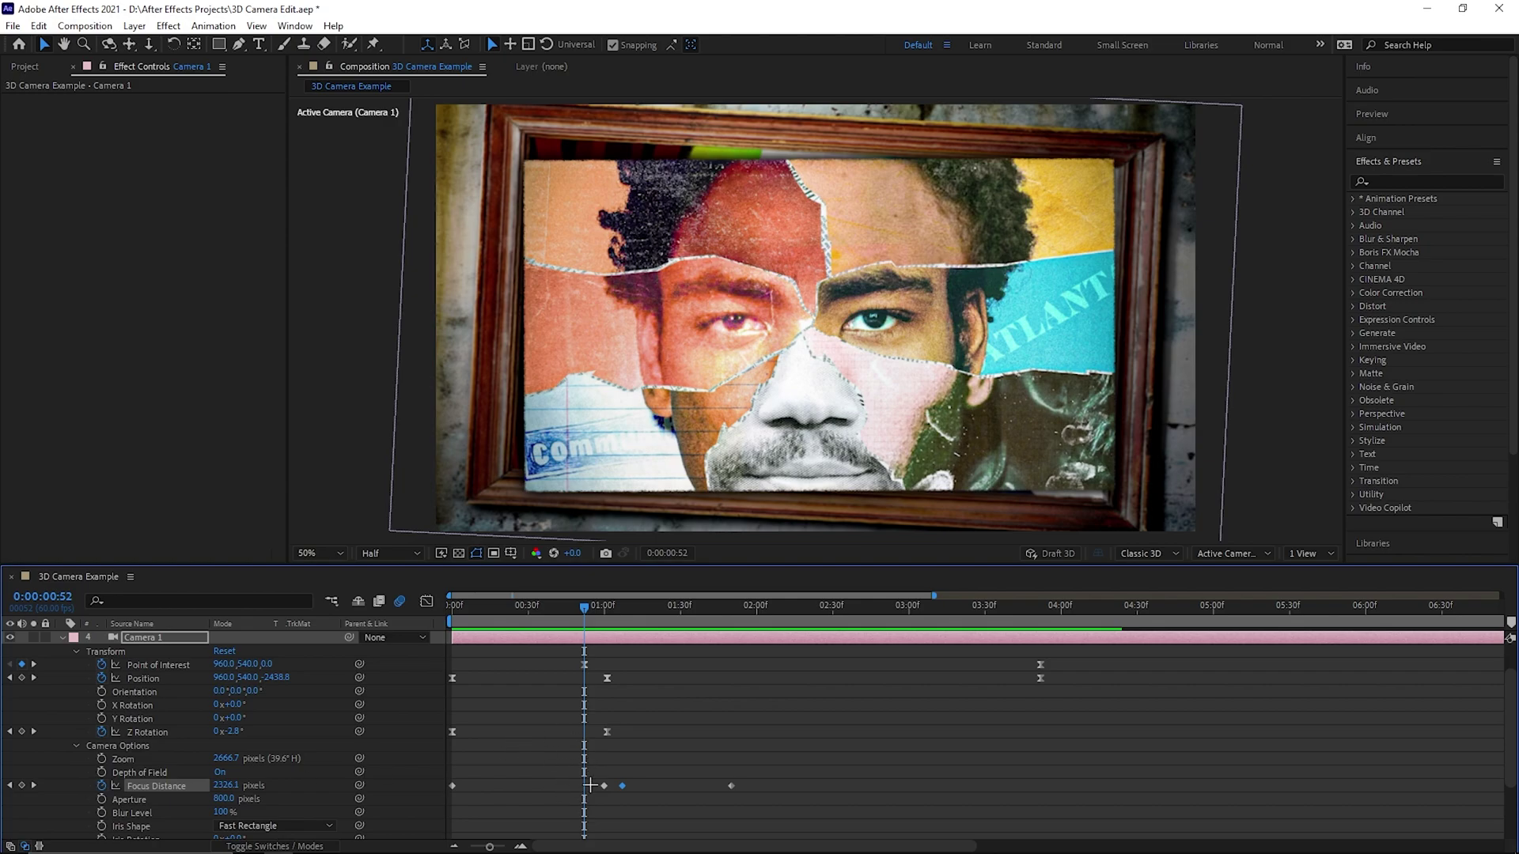
{"action": "left_click_drag", "start_coordinate": [609, 616], "coordinate": [621, 609]}
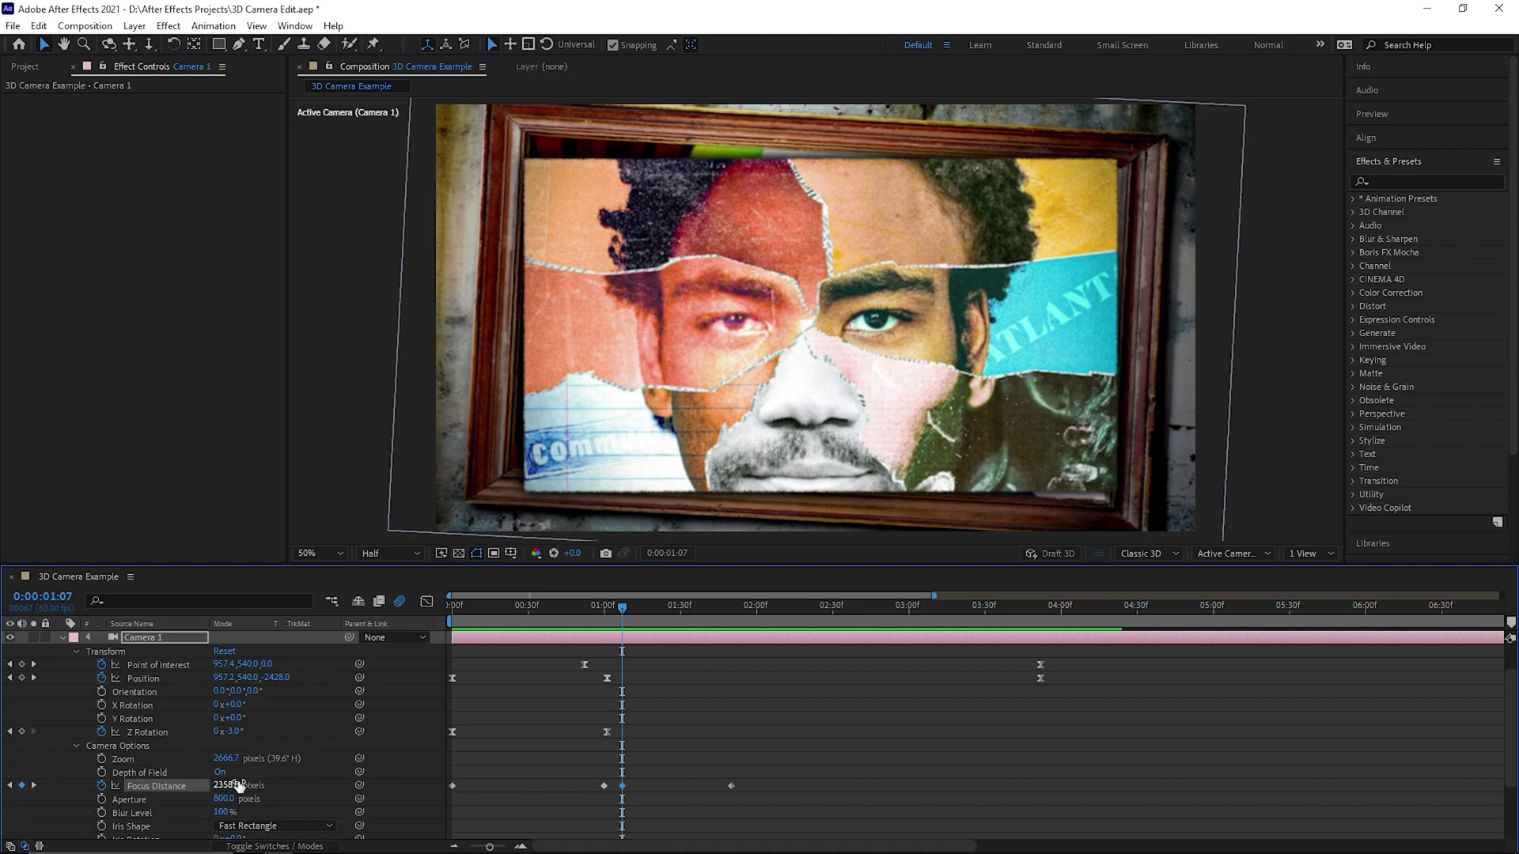
{"action": "left_click_drag", "start_coordinate": [622, 607], "coordinate": [670, 608]}
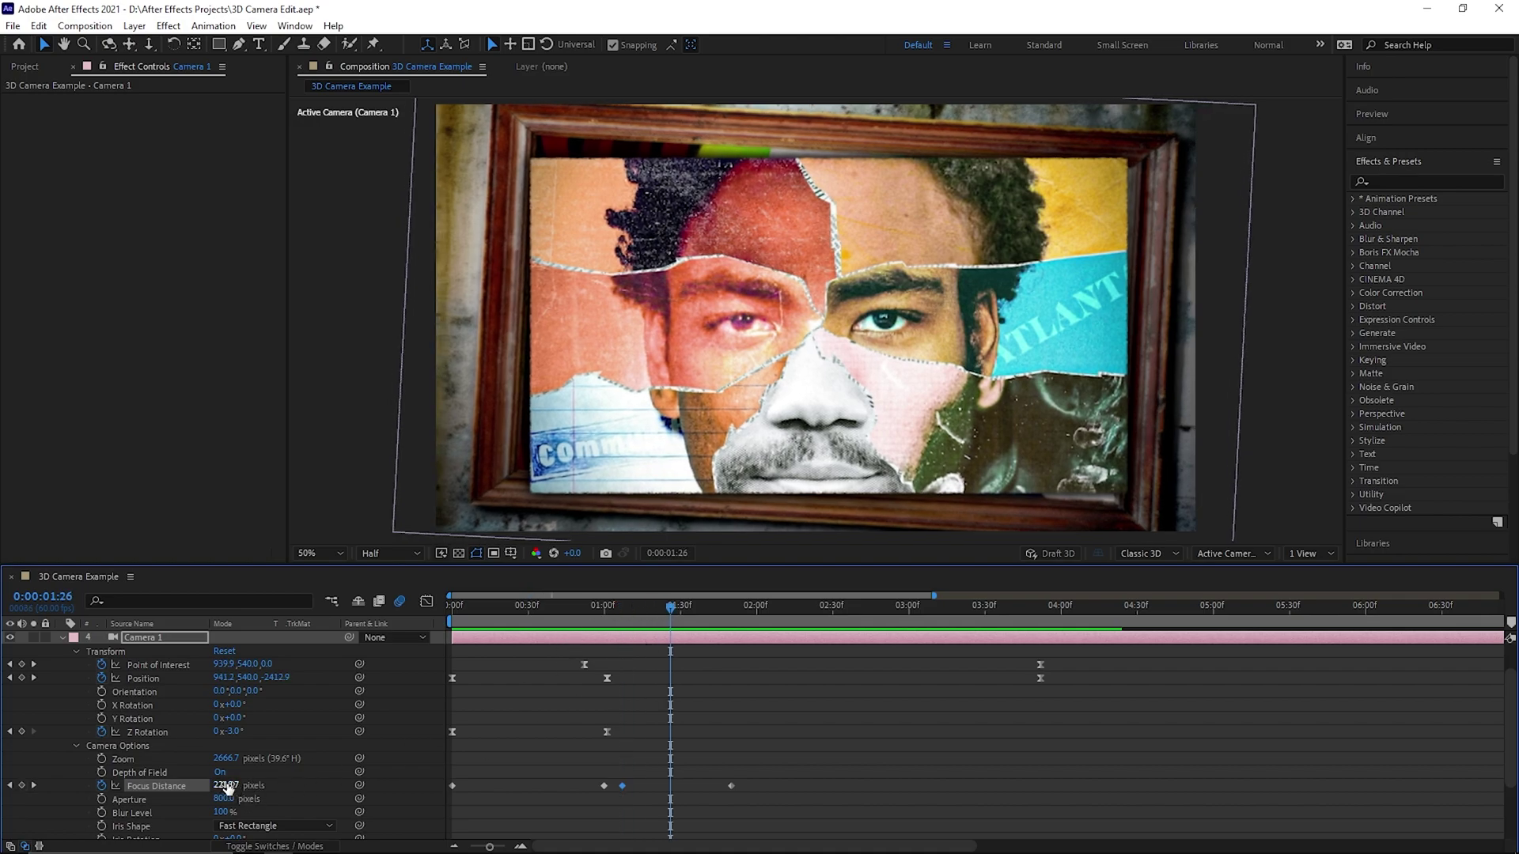
{"action": "left_click_drag", "start_coordinate": [227, 787], "coordinate": [220, 787]}
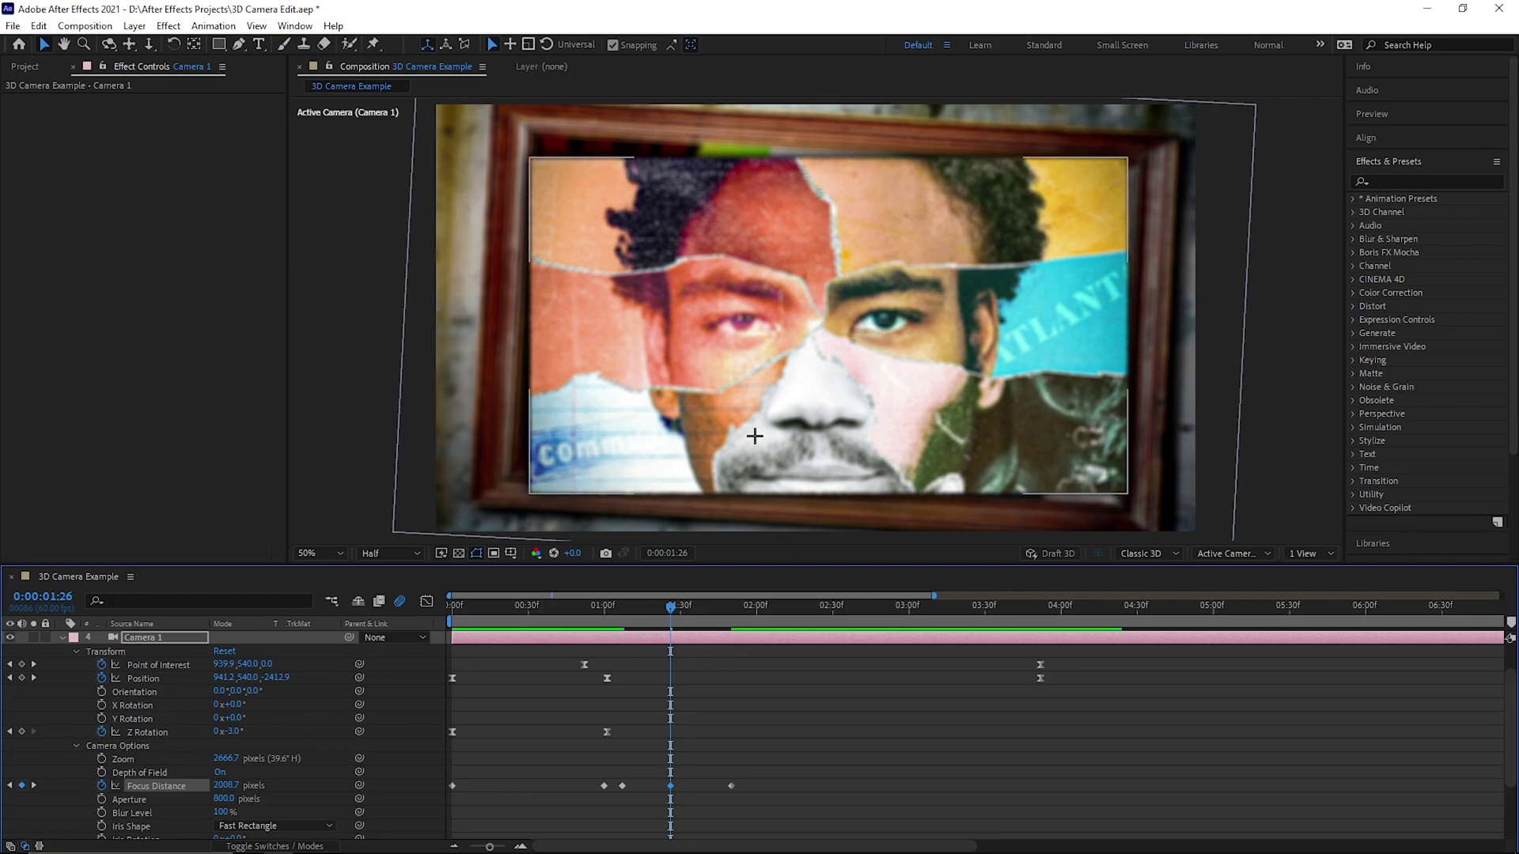
{"action": "key", "text": "space"}
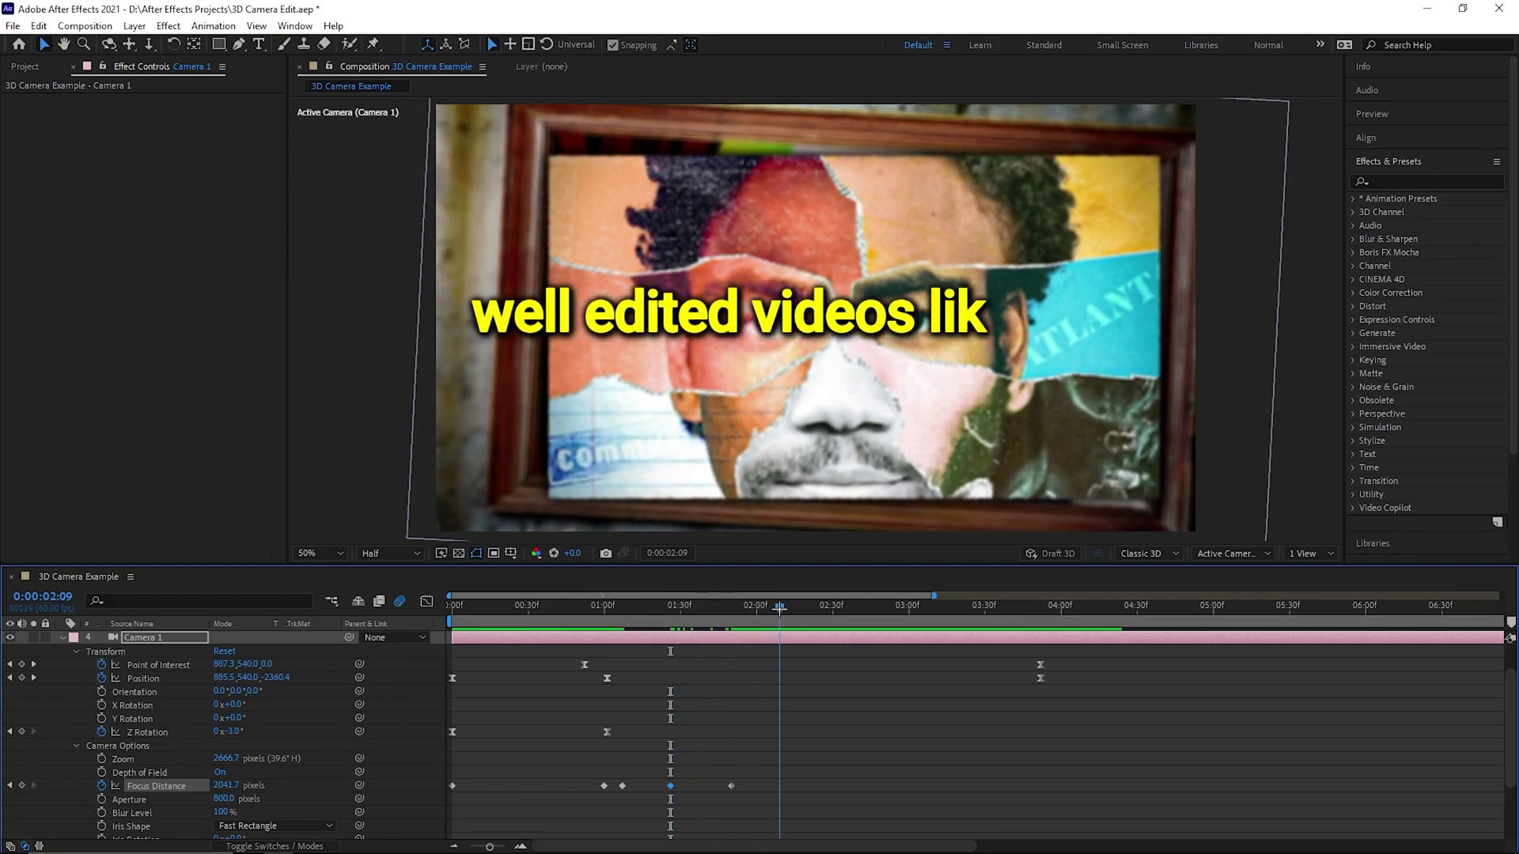
{"action": "left_click", "coordinate": [562, 608]}
{"action": "key", "text": "space"}
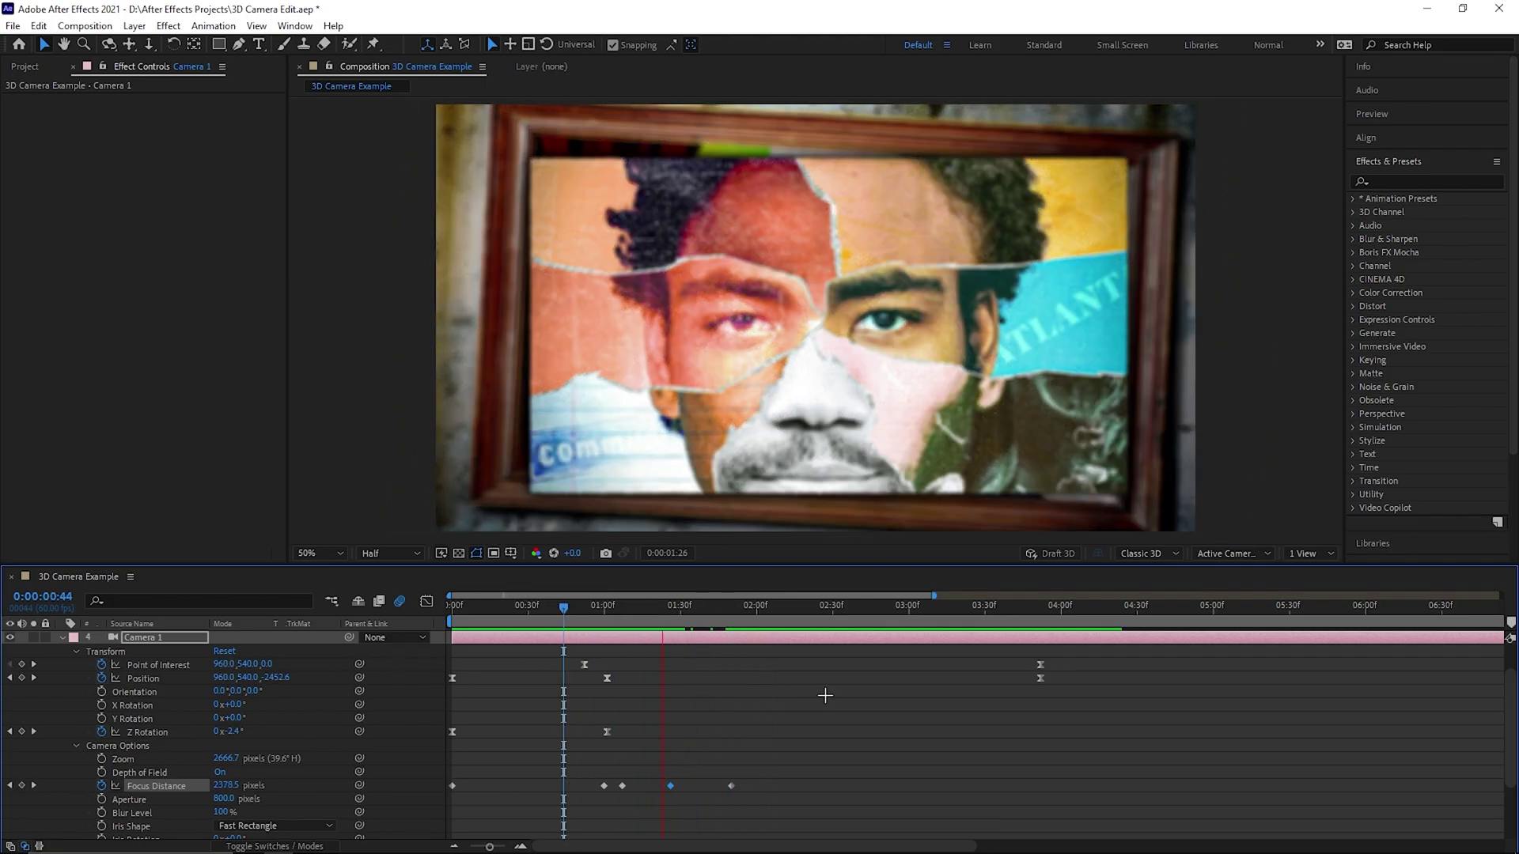
In the camera Position speed graph, raise the speed of the middle keyframe near 0:00:01:00, and return to the layer bars at the timeline start
{"action": "left_click_drag", "start_coordinate": [1105, 669], "coordinate": [442, 676]}
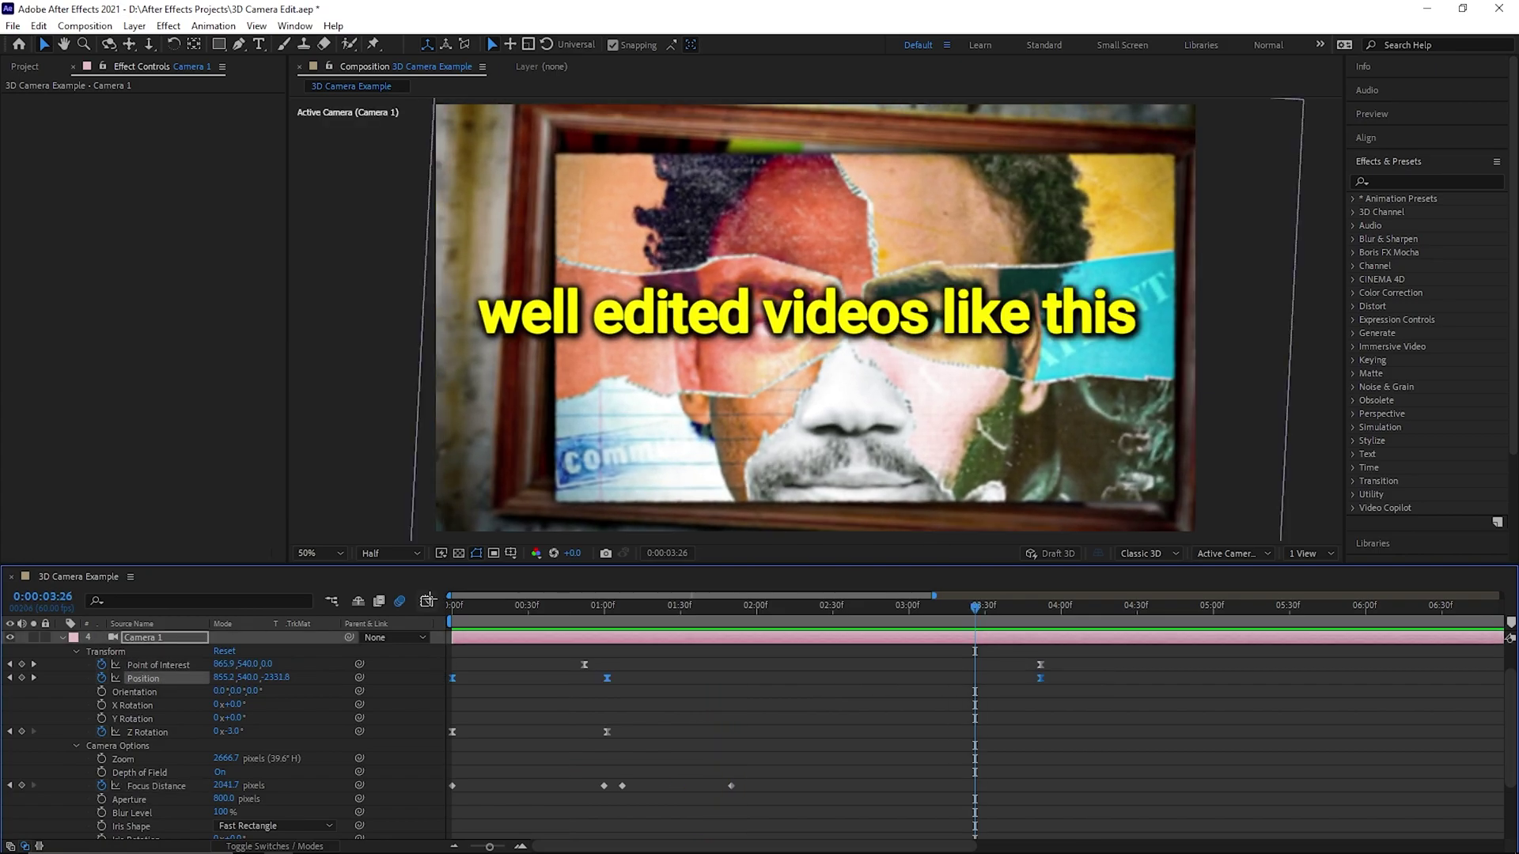
{"action": "left_click", "coordinate": [428, 600]}
{"action": "left_click_drag", "start_coordinate": [674, 793], "coordinate": [672, 773]}
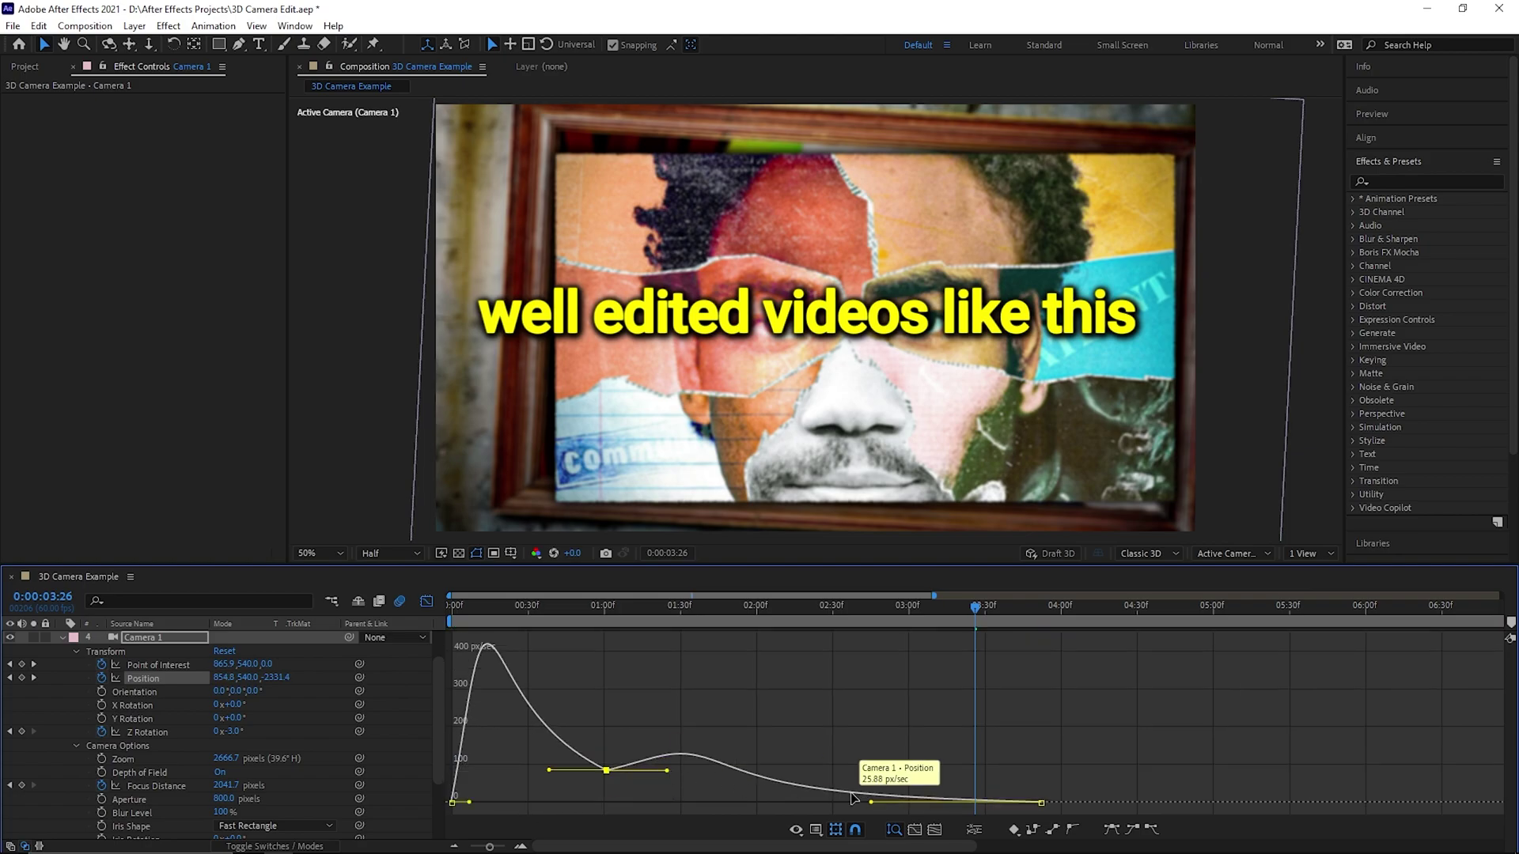
{"action": "key", "text": "Home"}
{"action": "left_click", "coordinate": [427, 601]}
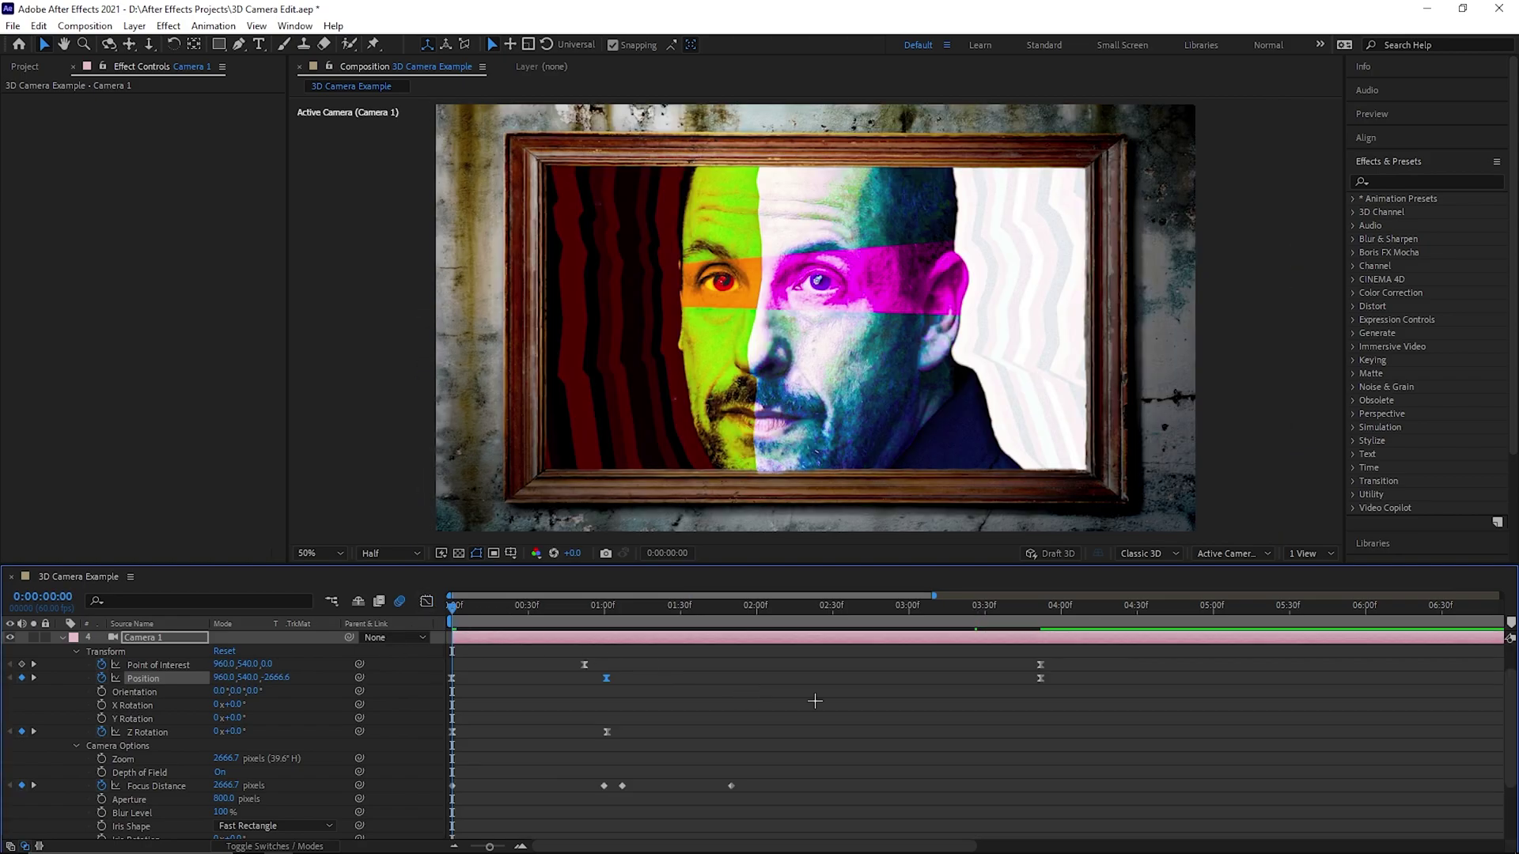
Play the animation from the start and examine the middle Position keyframe's handles in the speed graph
{"action": "key", "text": "space"}
{"action": "key", "text": "space"}
{"action": "key", "text": "space"}
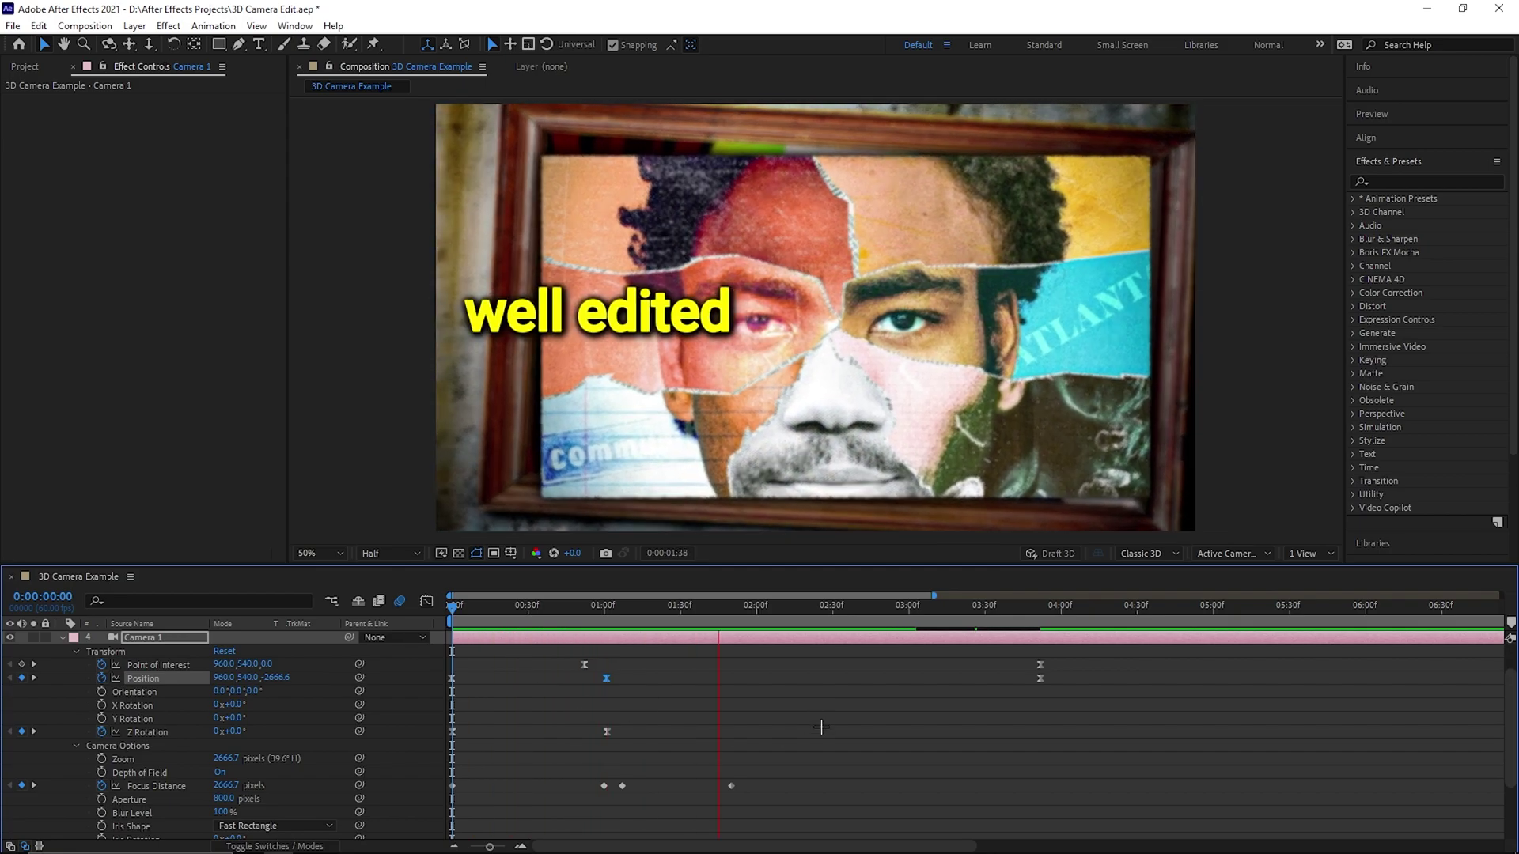
{"action": "key", "text": "space"}
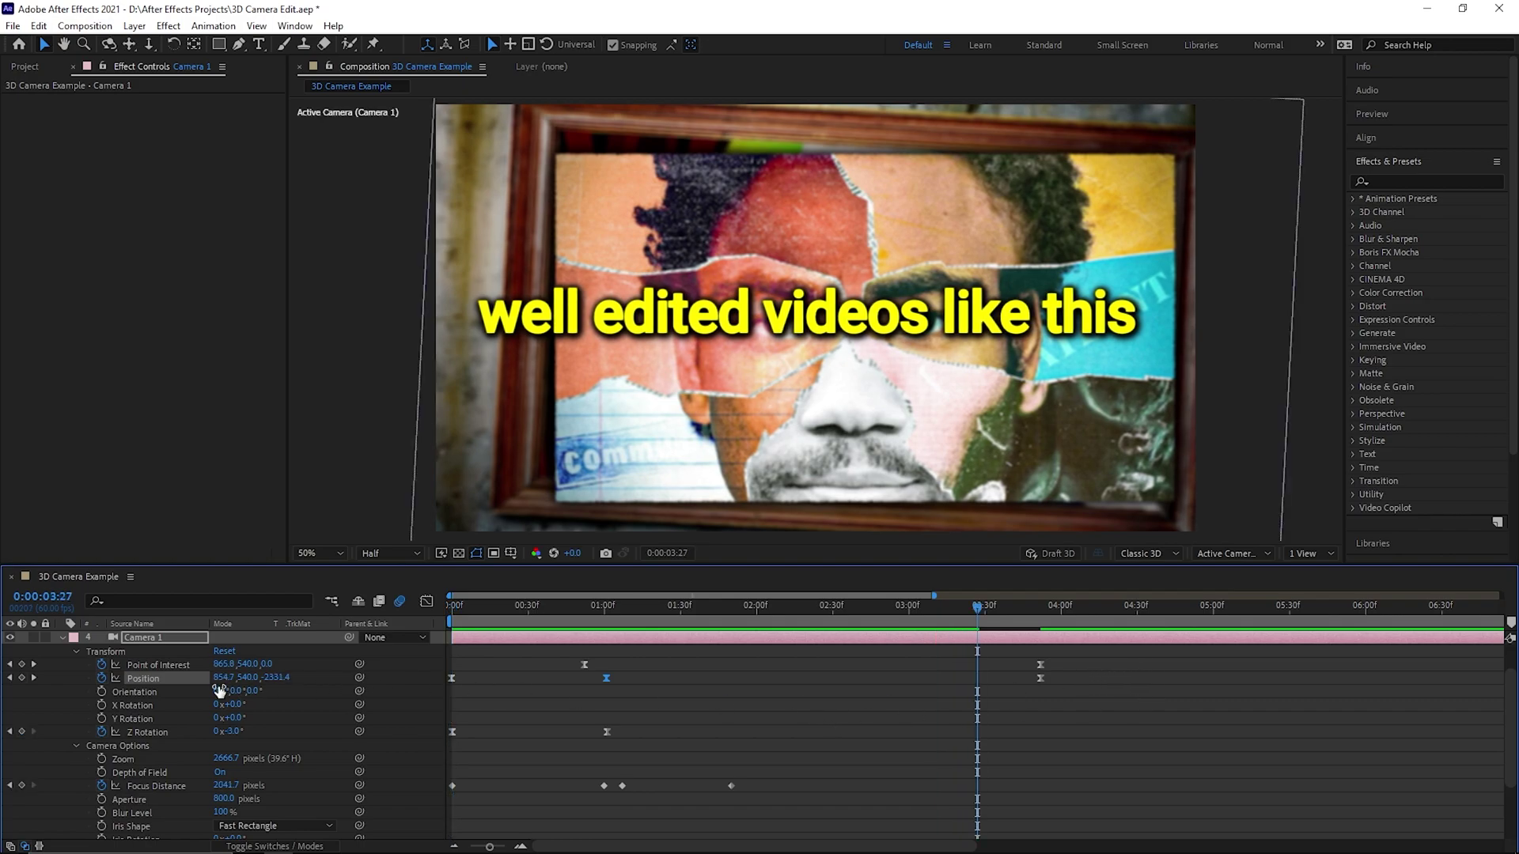
{"action": "left_click", "coordinate": [427, 601]}
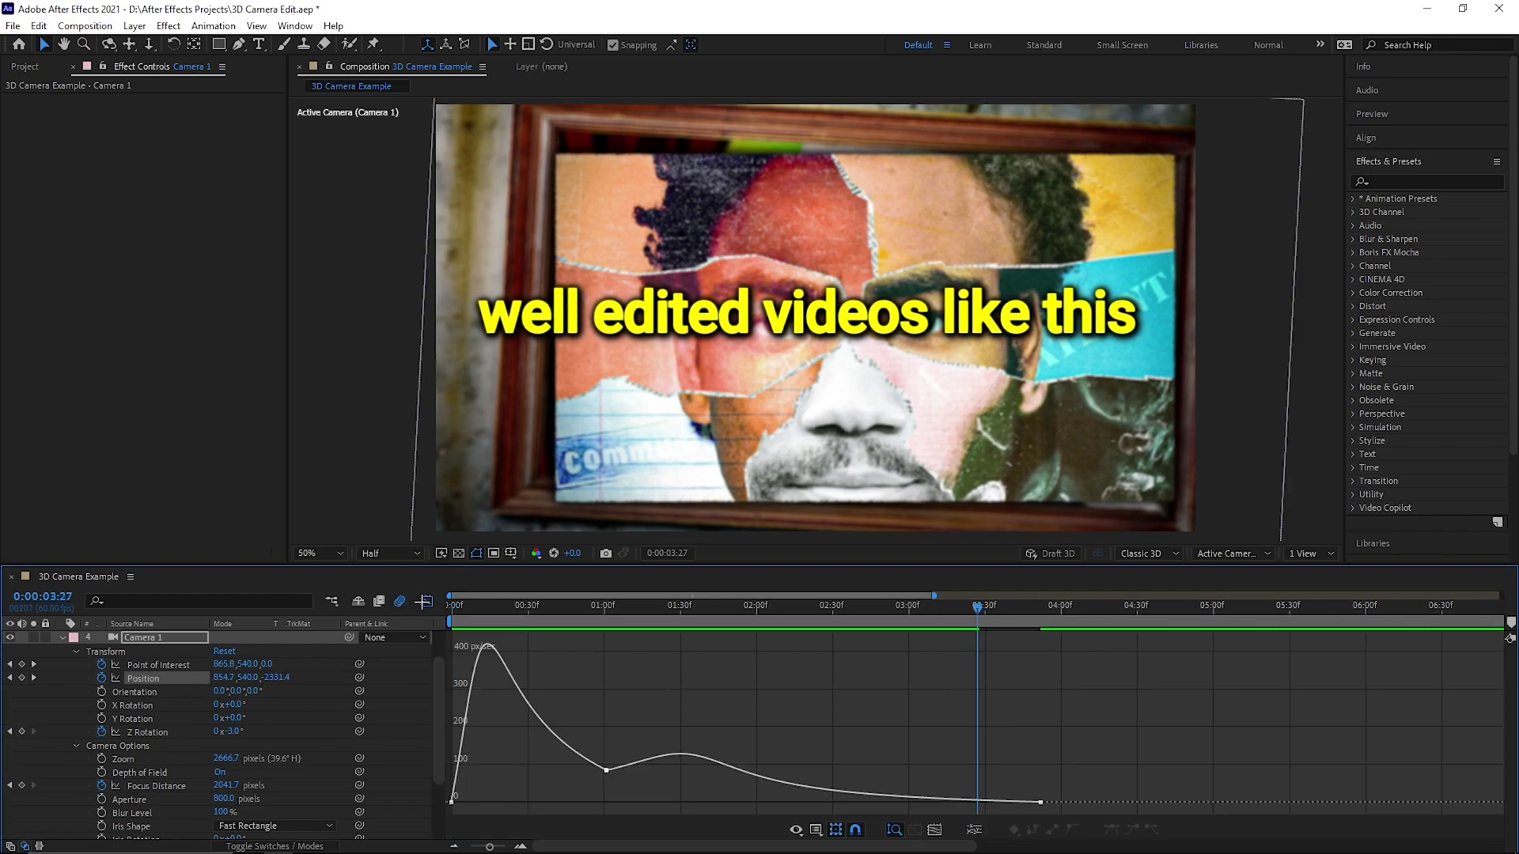
{"action": "left_click", "coordinate": [606, 770]}
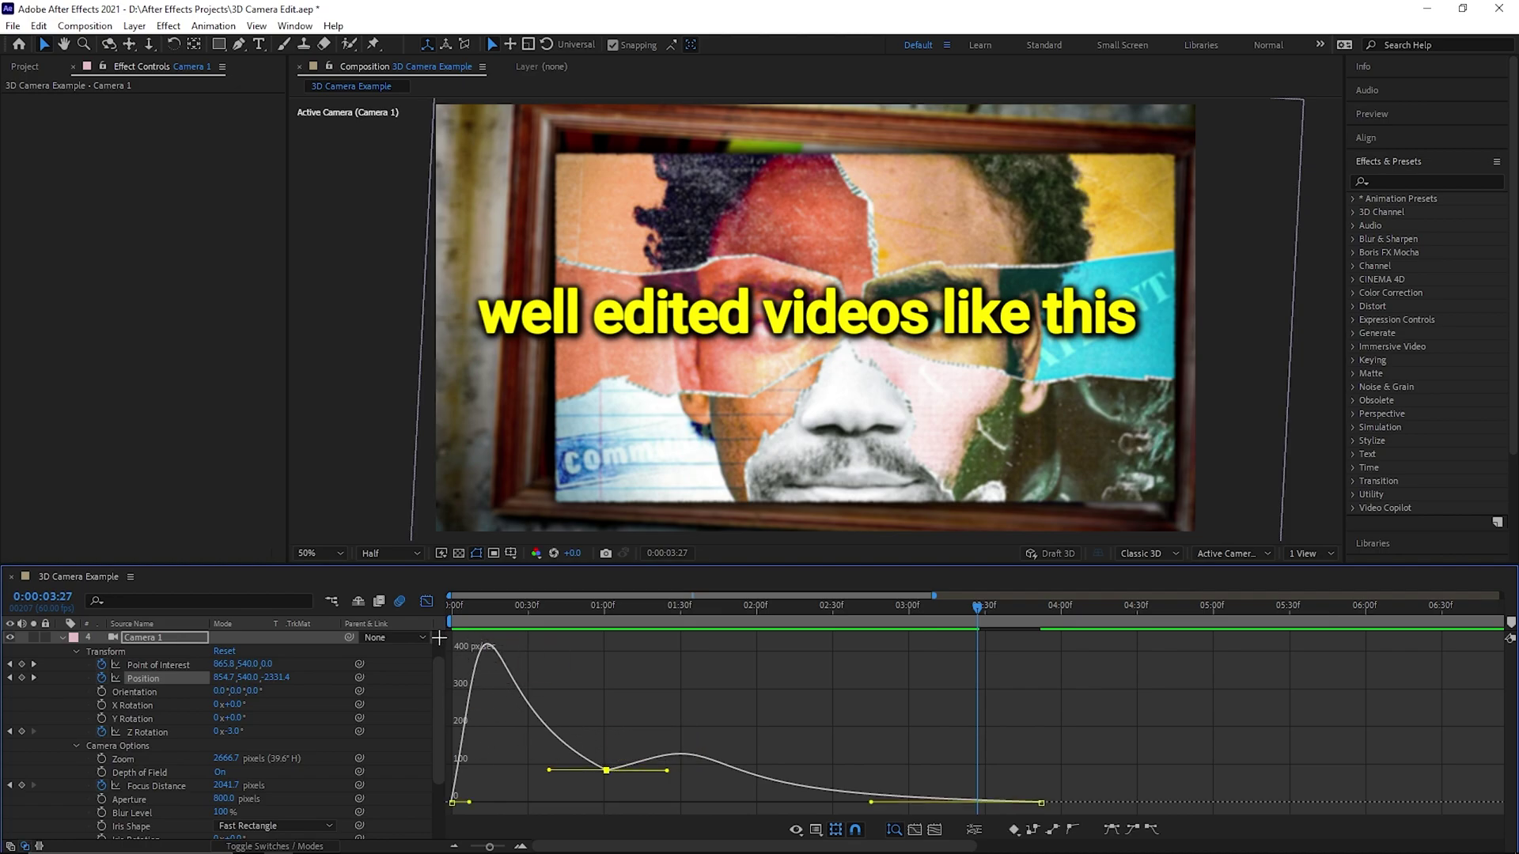
Switch from the speed graph to the layer bars and play the animation from the start
{"action": "key", "text": "shift+F3"}
{"action": "key", "text": "Home"}
{"action": "key", "text": "space"}
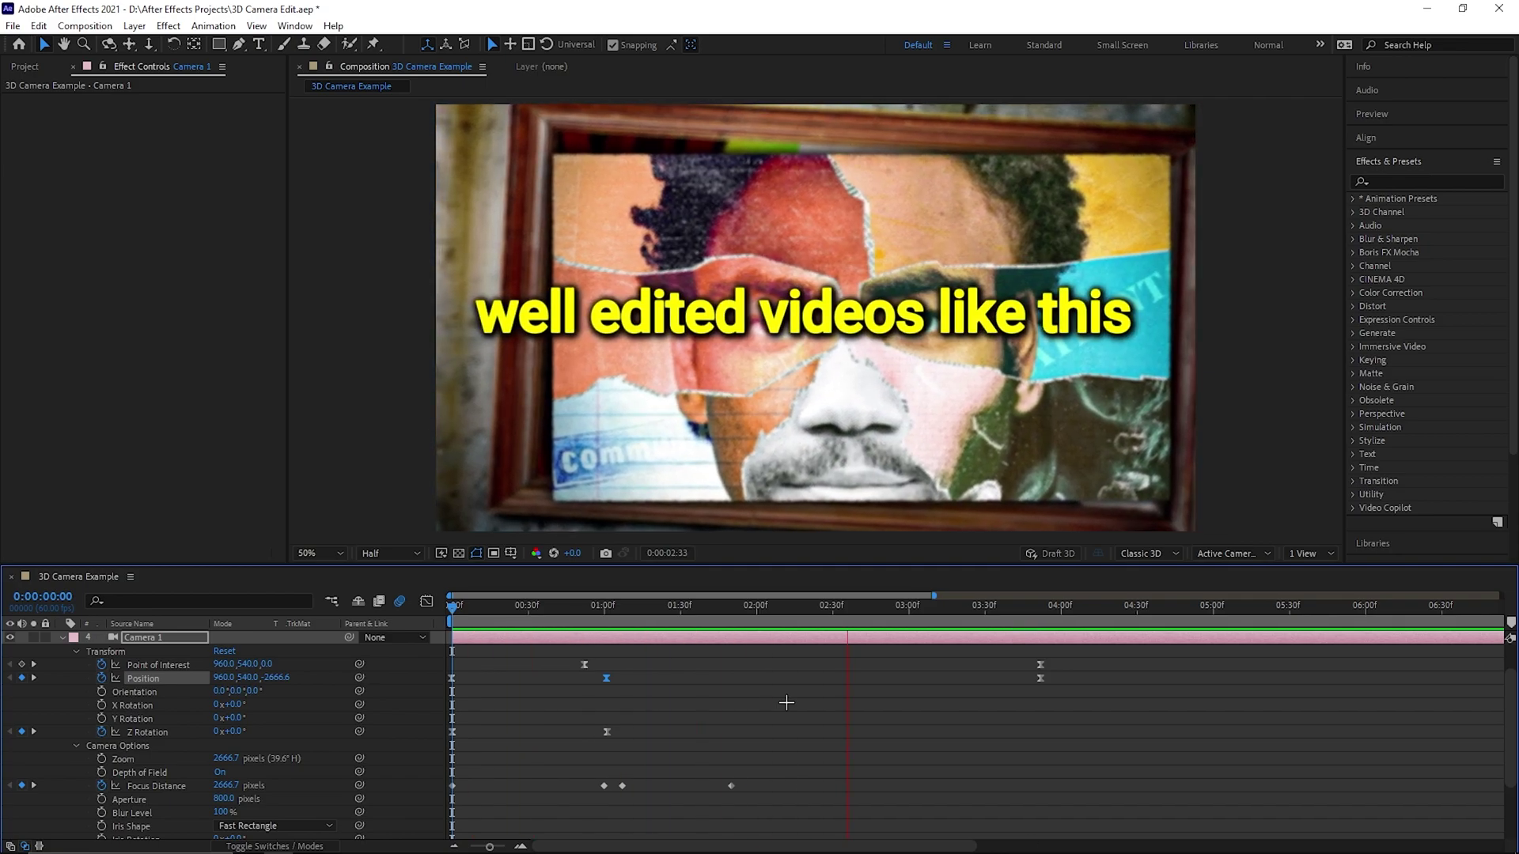
{"action": "key", "text": "space"}
{"action": "key", "text": "space"}
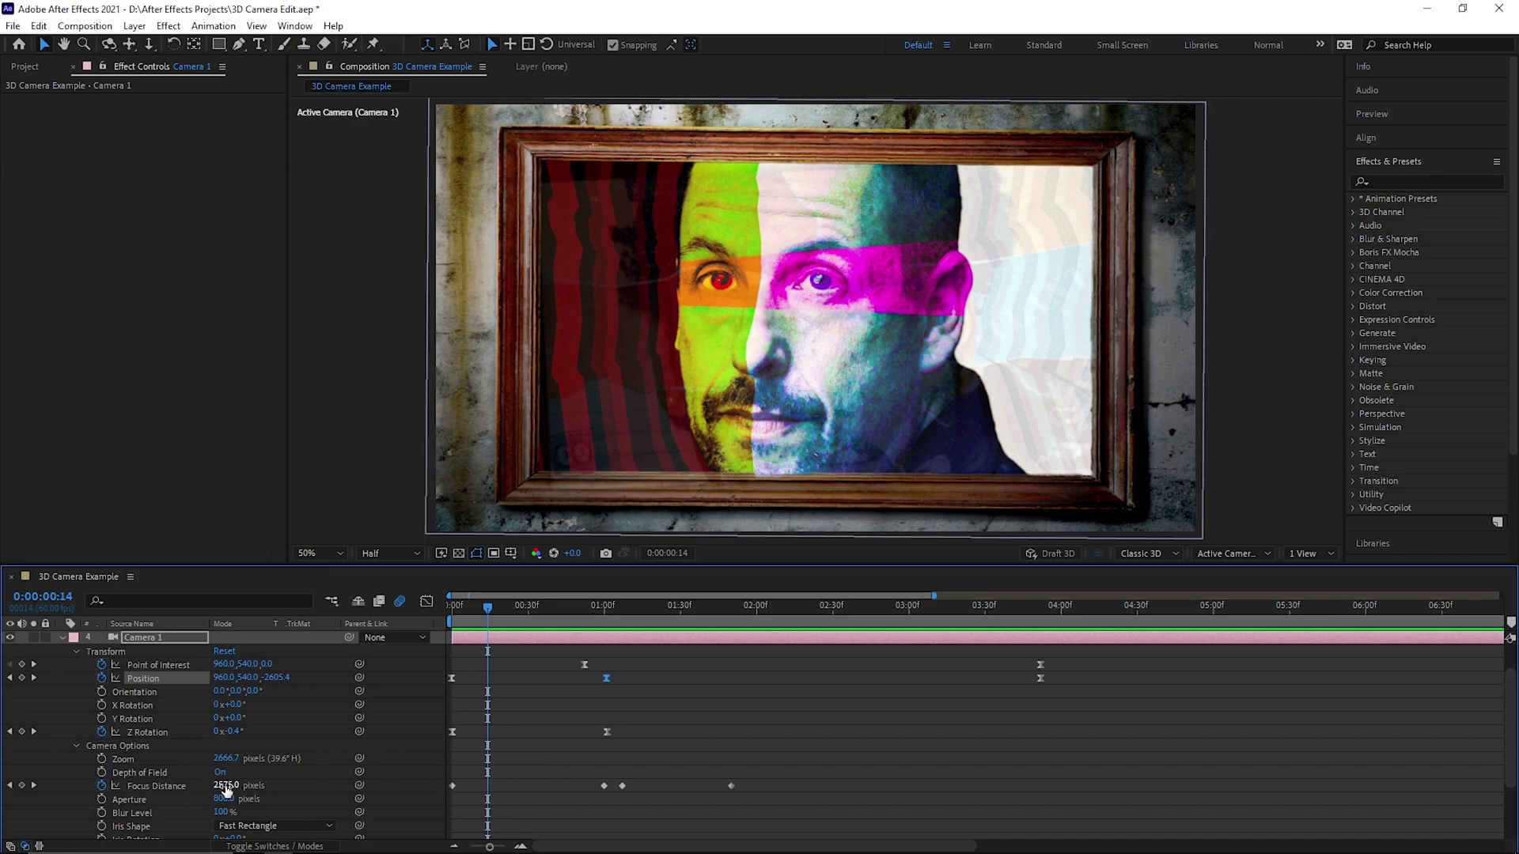
Set Camera 1's Focus Distance to 2473.0 pixels at 0:00:00:14 and preview the animation from the start
{"action": "left_click_drag", "start_coordinate": [228, 788], "coordinate": [234, 786]}
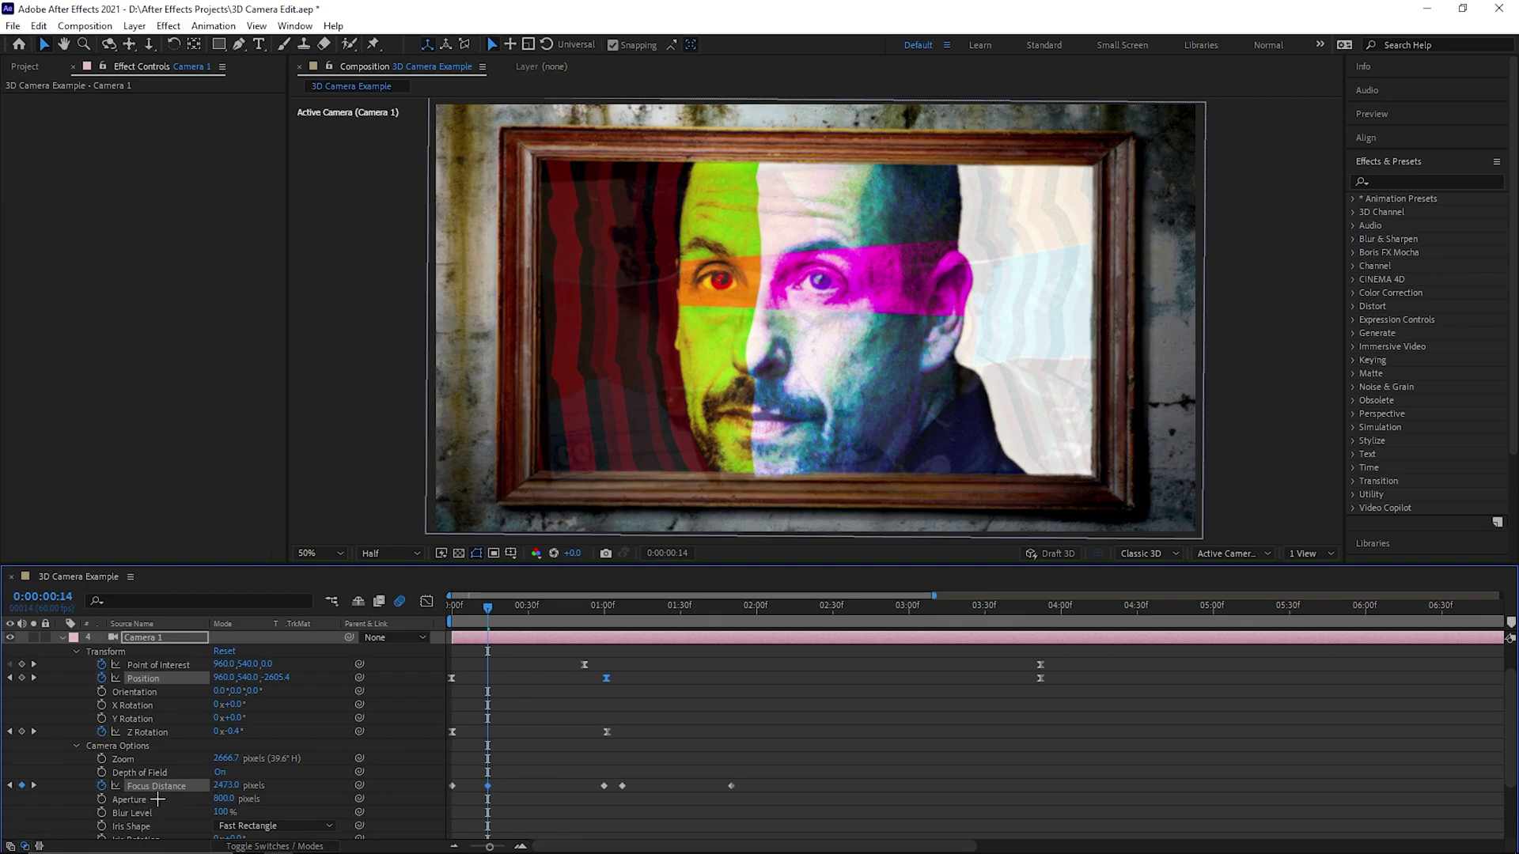
{"action": "left_click", "coordinate": [459, 611]}
{"action": "key", "text": "space"}
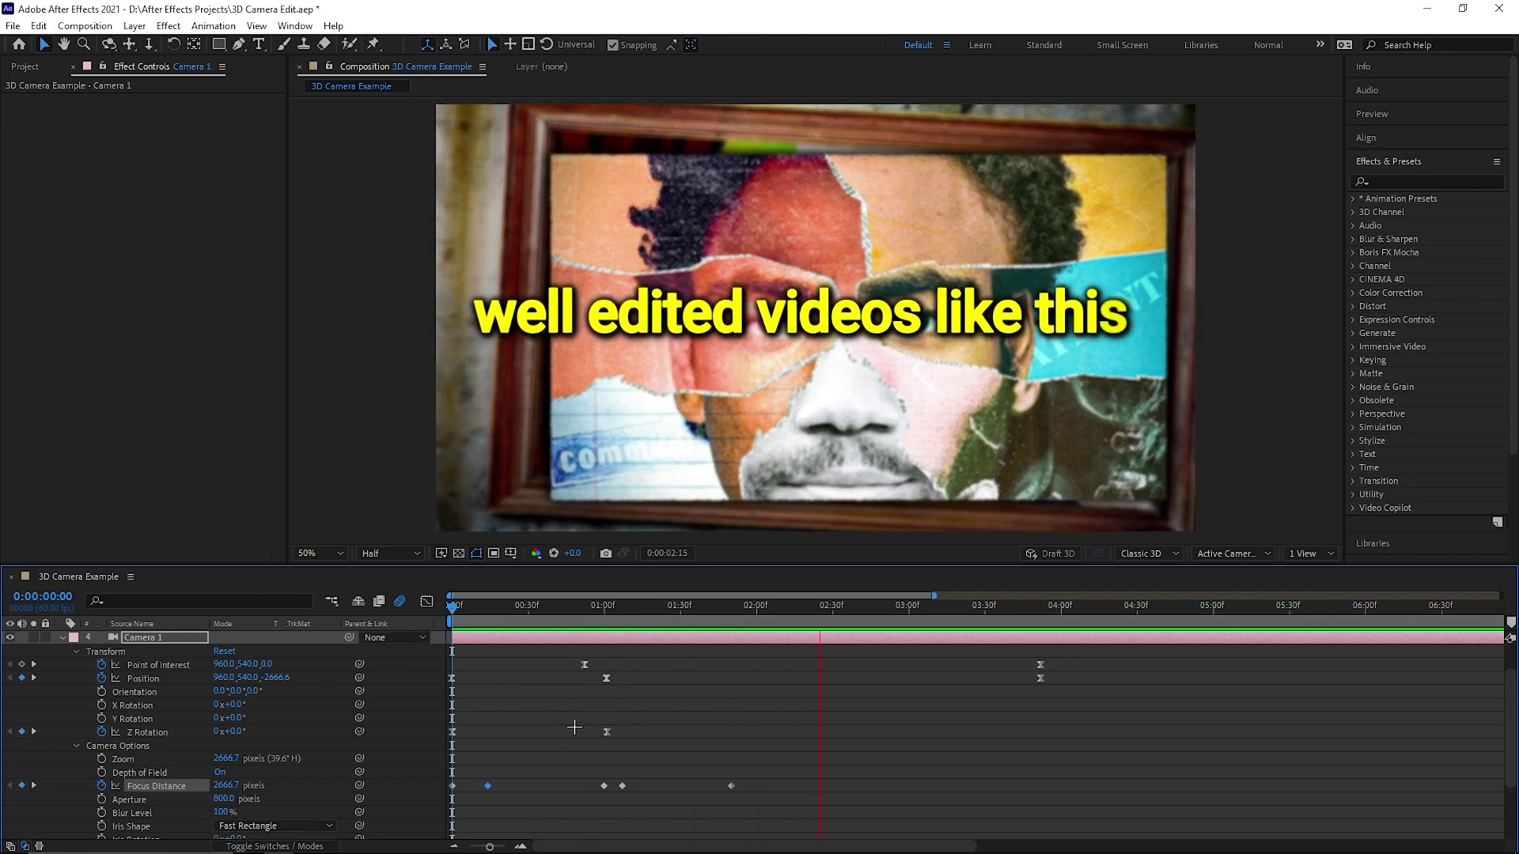
Set Camera 1's Focus Distance to 2133.7 pixels at 0:00:01:57 and preview the focus shift
{"action": "left_click_drag", "start_coordinate": [688, 610], "coordinate": [746, 622]}
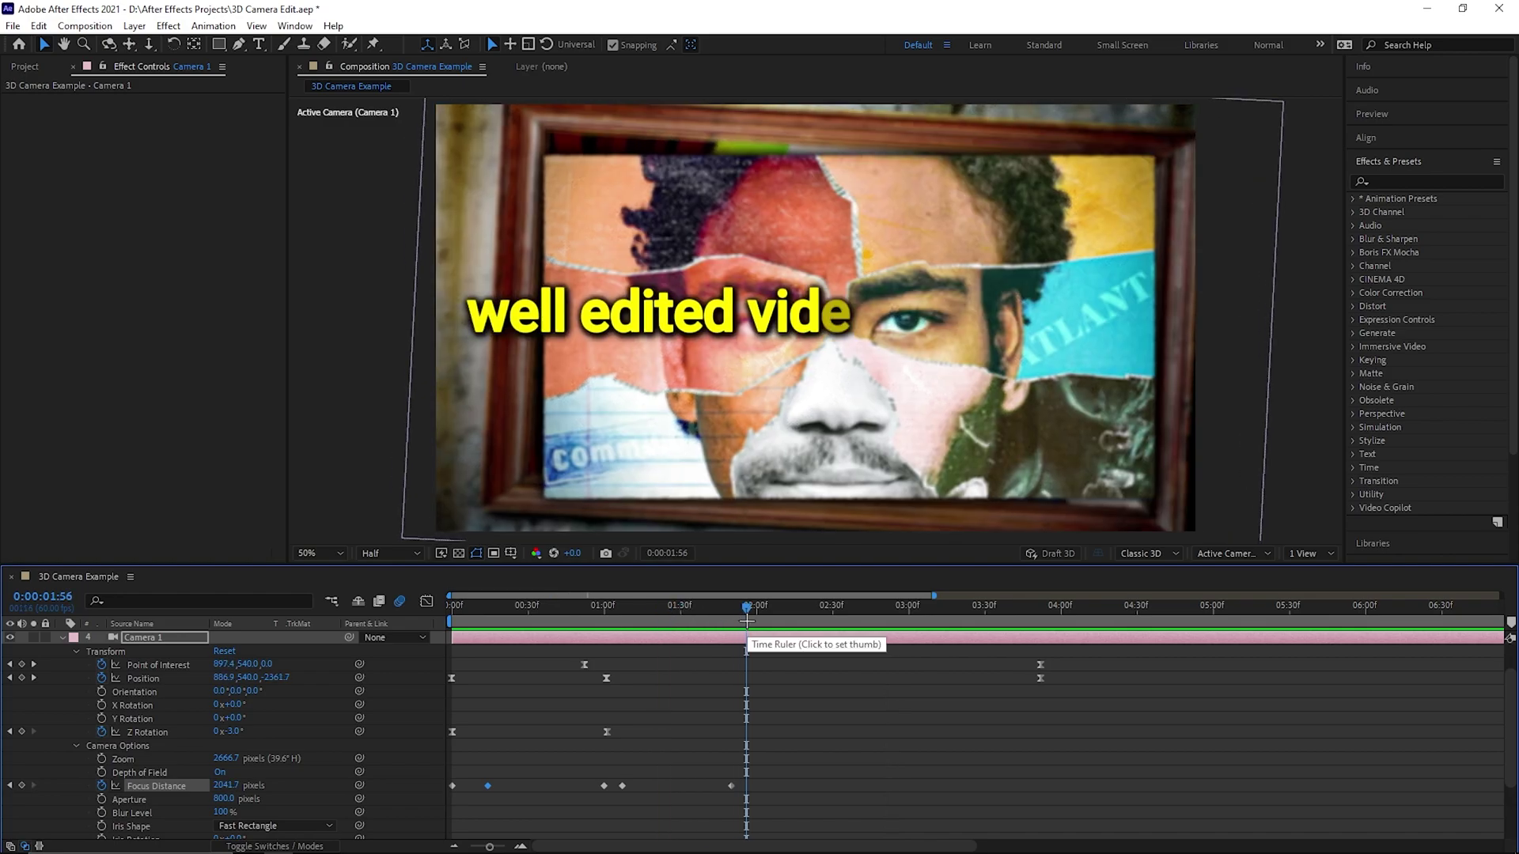
{"action": "mouse_move", "coordinate": [747, 622]}
{"action": "left_mouse_down"}
{"action": "mouse_move", "coordinate": [722, 625]}
{"action": "mouse_move", "coordinate": [748, 625]}
{"action": "left_mouse_up"}
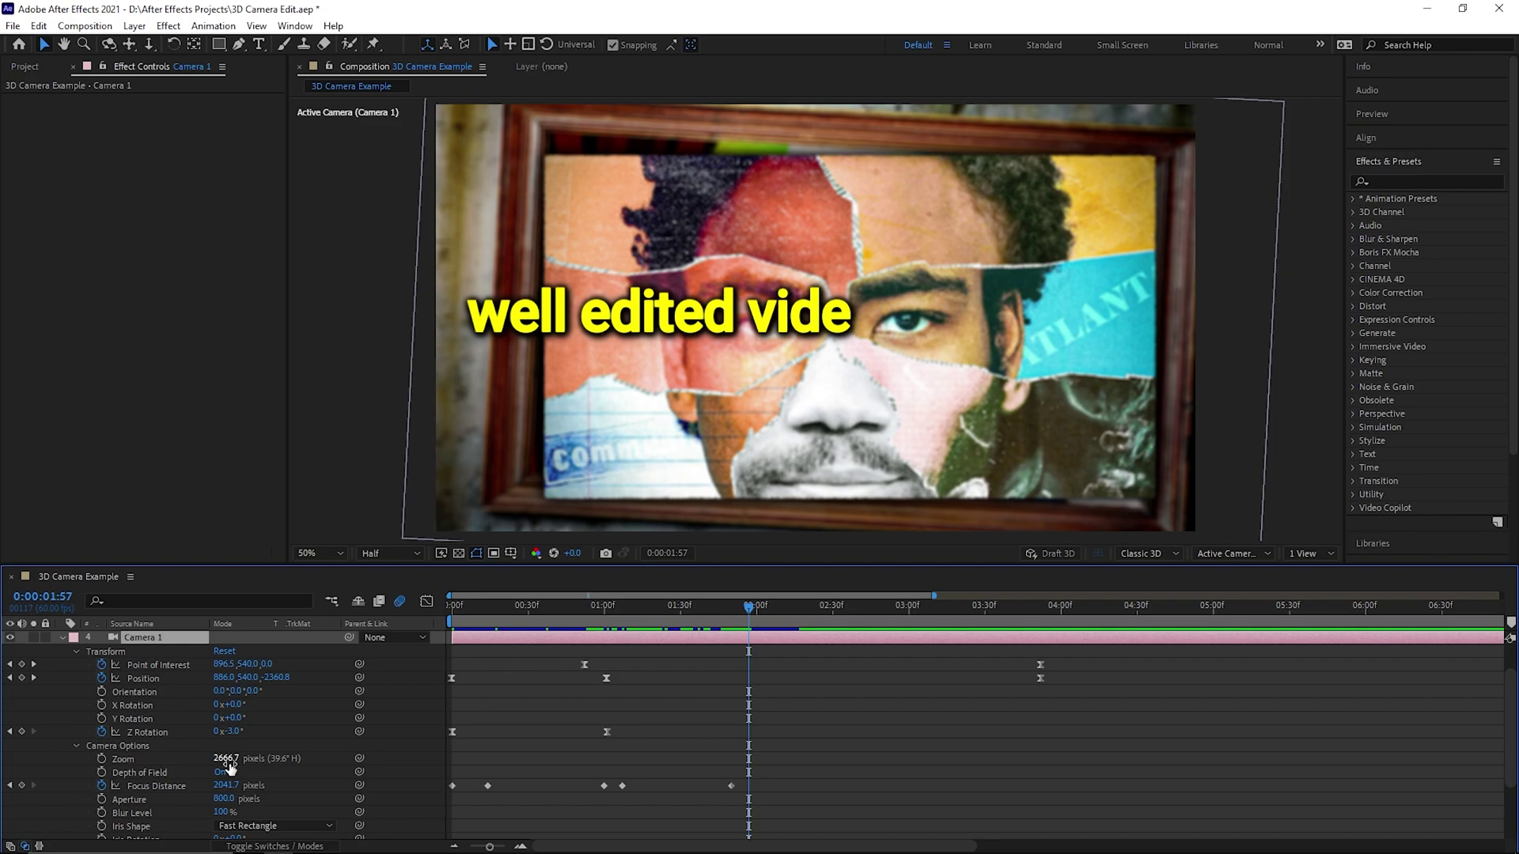
{"action": "left_click_drag", "start_coordinate": [233, 791], "coordinate": [299, 779]}
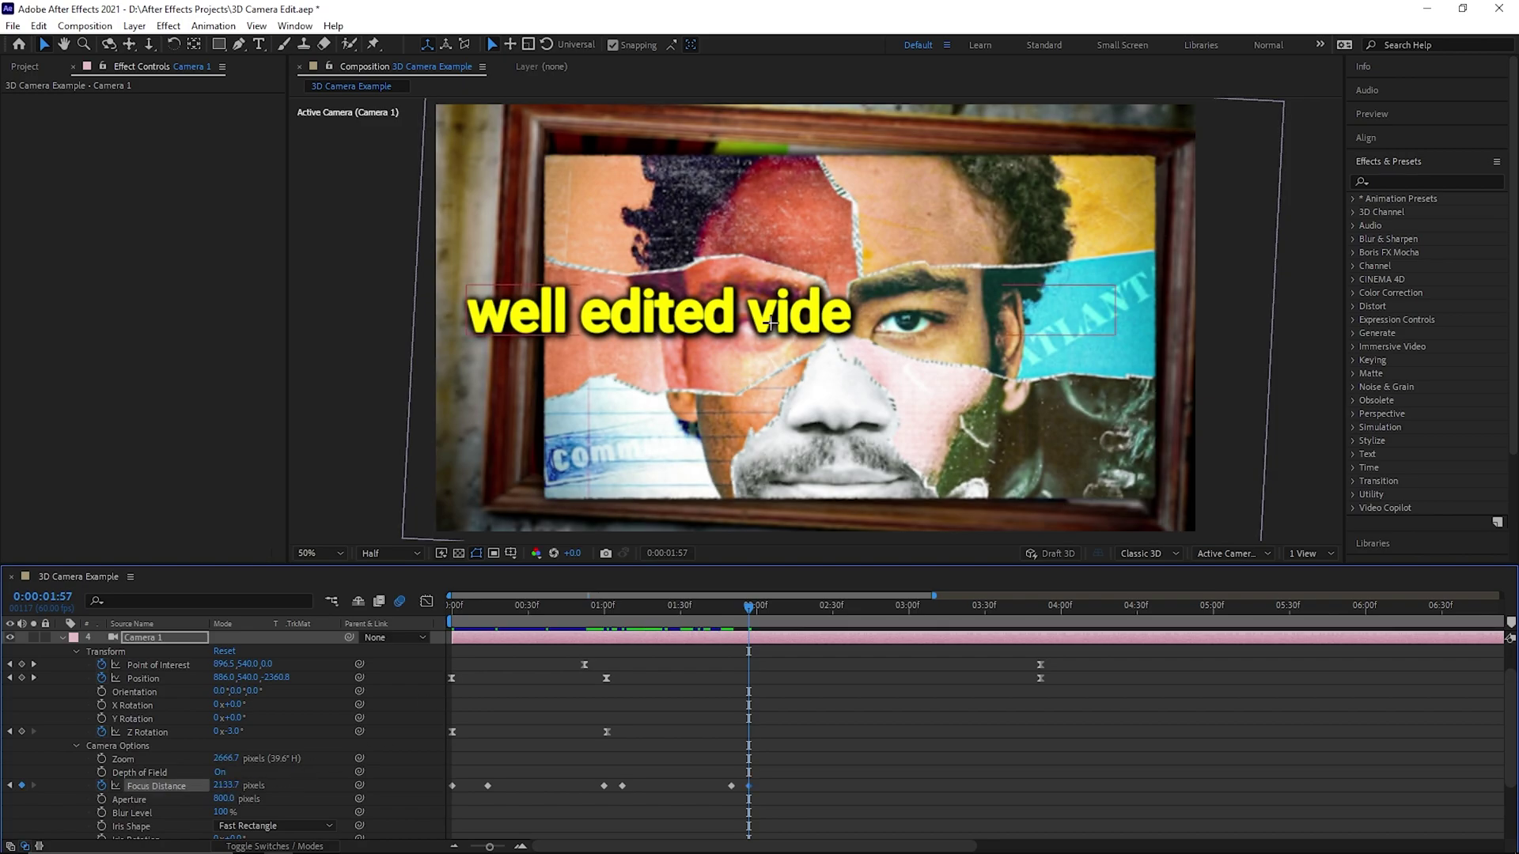
{"action": "key", "text": "space"}
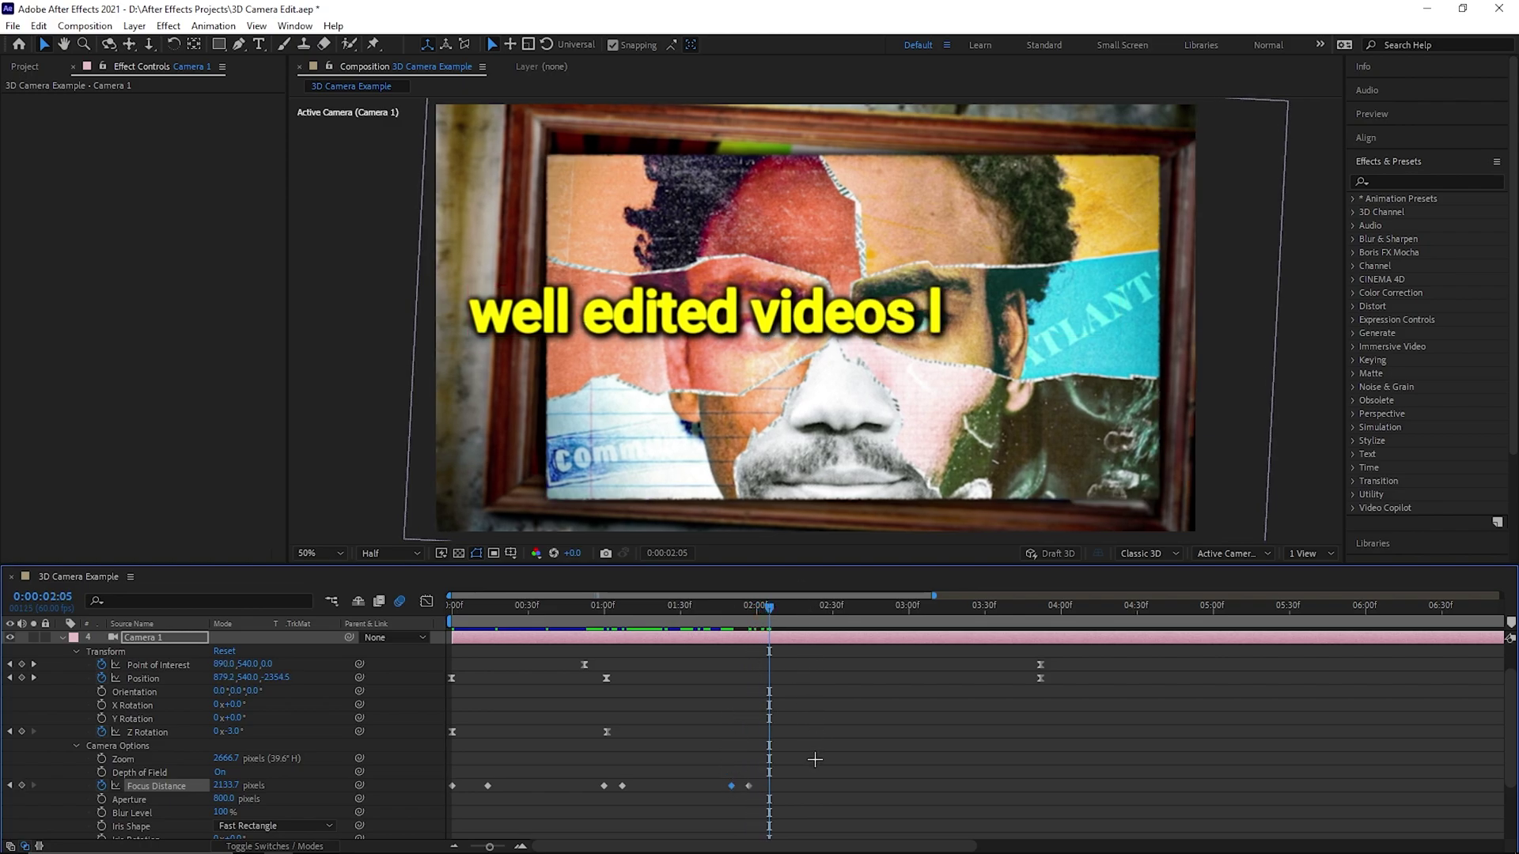
Paste the Focus Distance keyframe that precedes 0:00:01:57 at 0:00:02:05, and play from 0:00:01:48
{"action": "key", "text": "ctrl+v"}
{"action": "mouse_move", "coordinate": [752, 609]}
{"action": "left_mouse_down"}
{"action": "mouse_move", "coordinate": [721, 608]}
{"action": "mouse_move", "coordinate": [734, 605]}
{"action": "left_mouse_up"}
{"action": "key", "text": "space"}
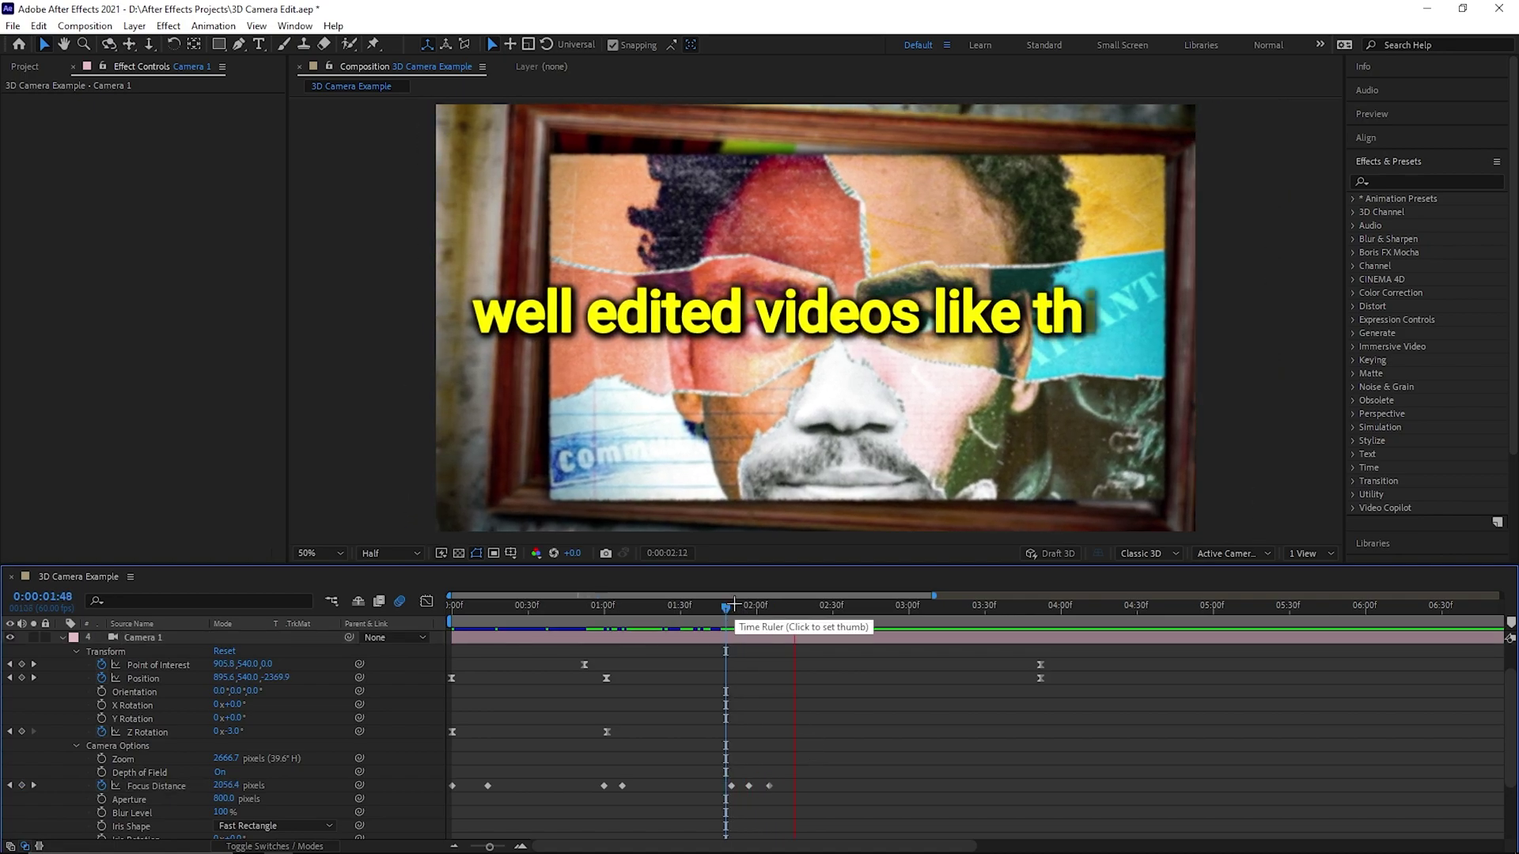
{"action": "key", "text": "space"}
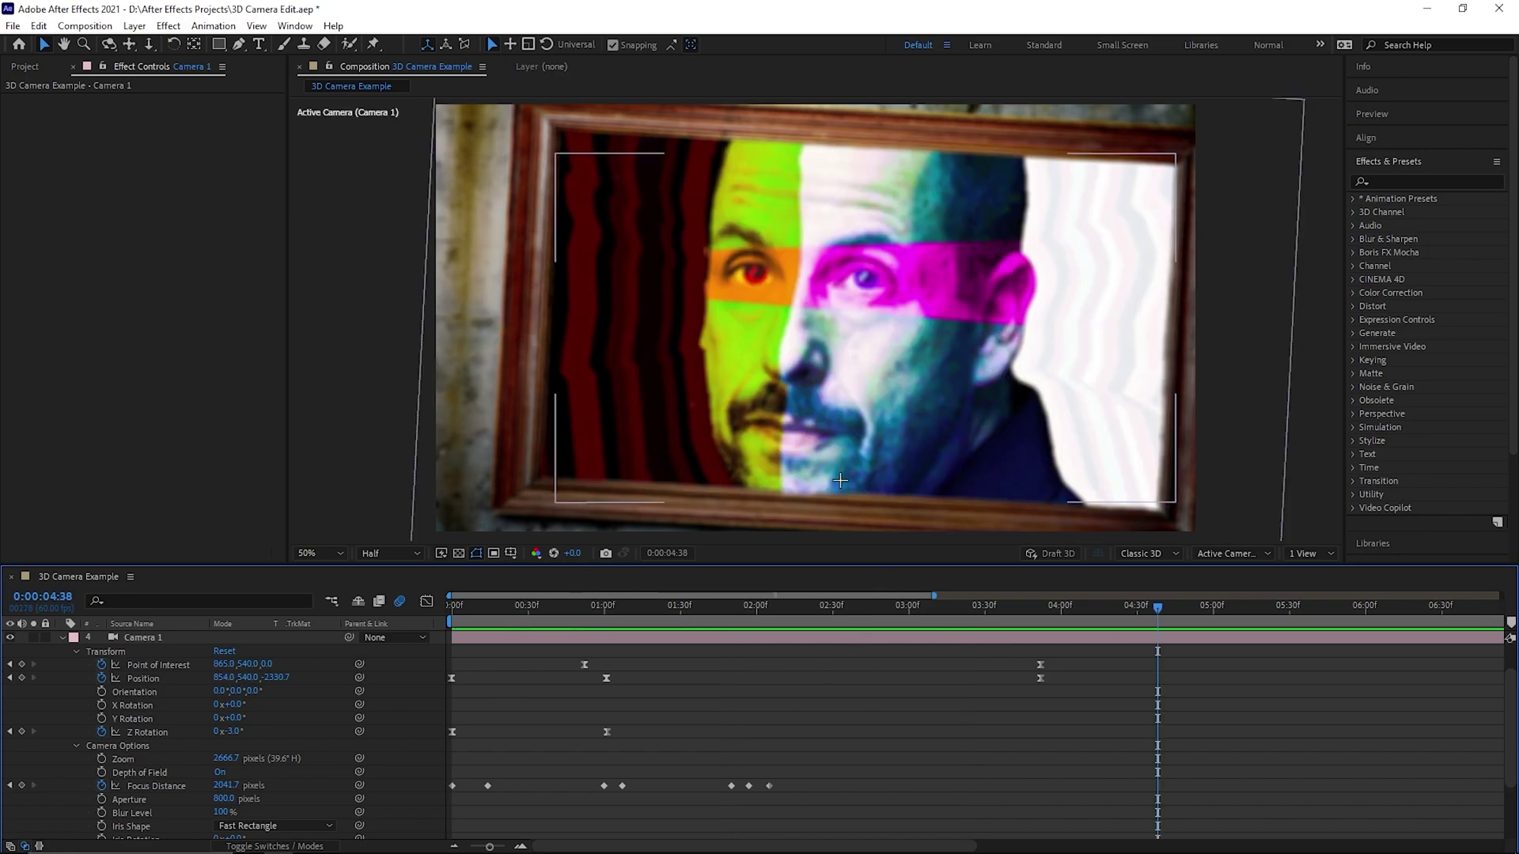
Copy Camera 1's starting Position, Z Rotation and Focus Distance keyframes to 0:00:05:57
{"action": "left_click_drag", "start_coordinate": [492, 845], "coordinate": [464, 678]}
{"action": "left_click", "coordinate": [538, 705]}
{"action": "key", "text": "space"}
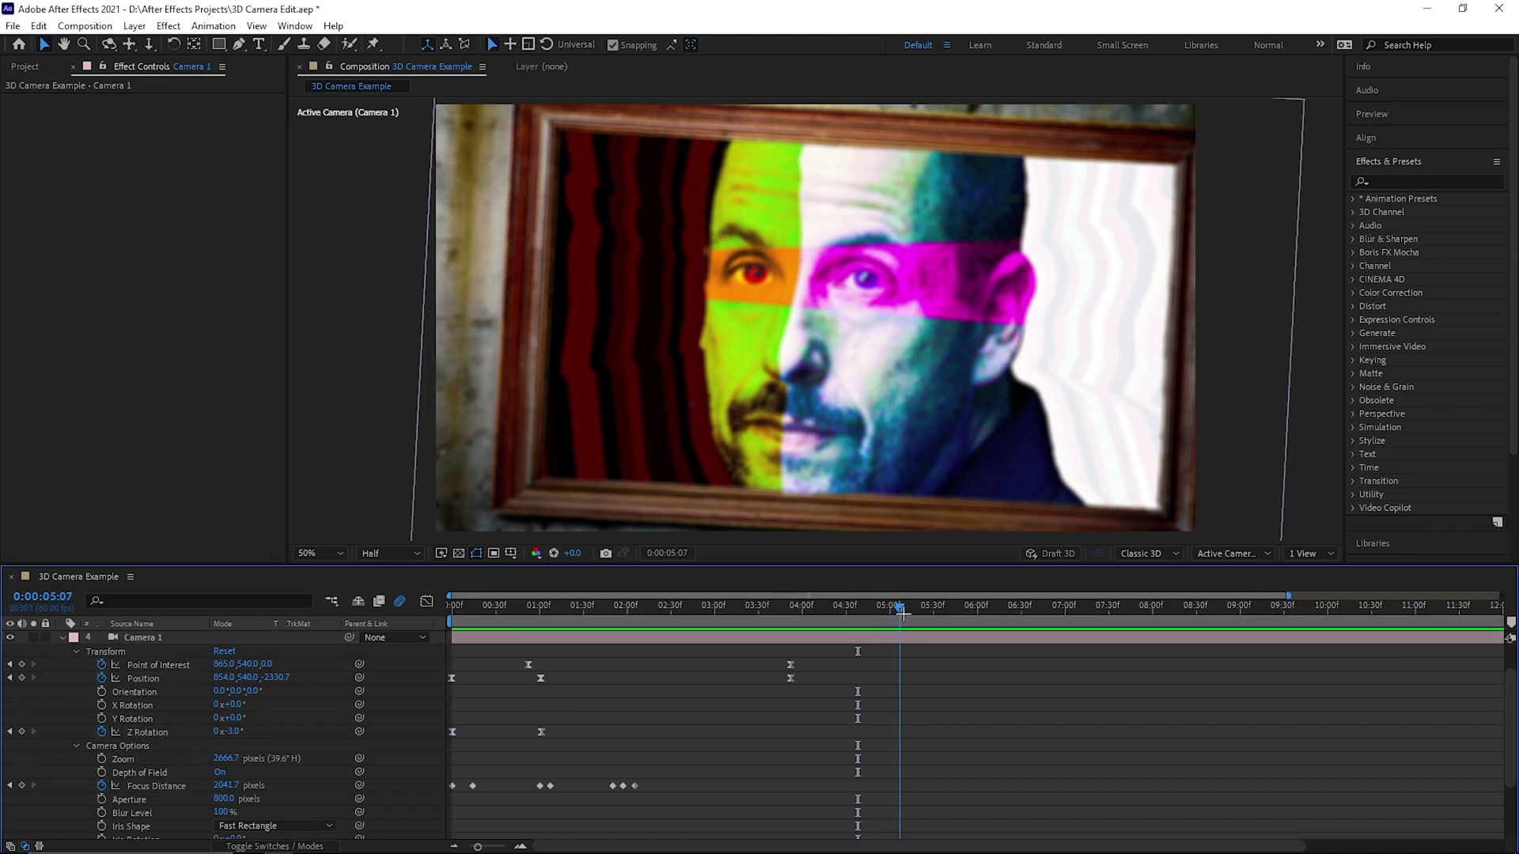
{"action": "key", "text": "space"}
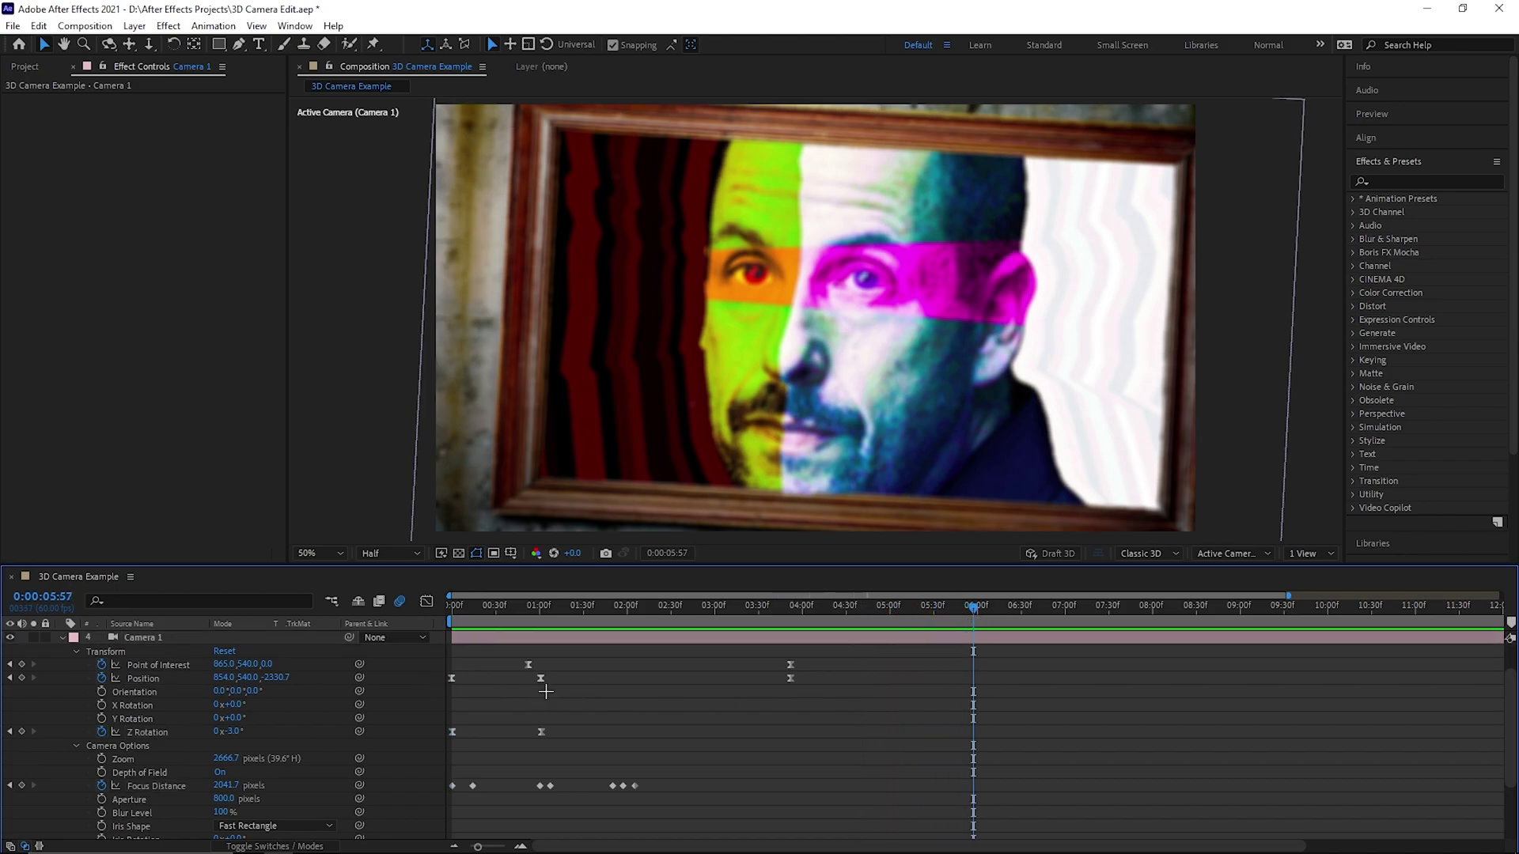
{"action": "left_click", "coordinate": [151, 638]}
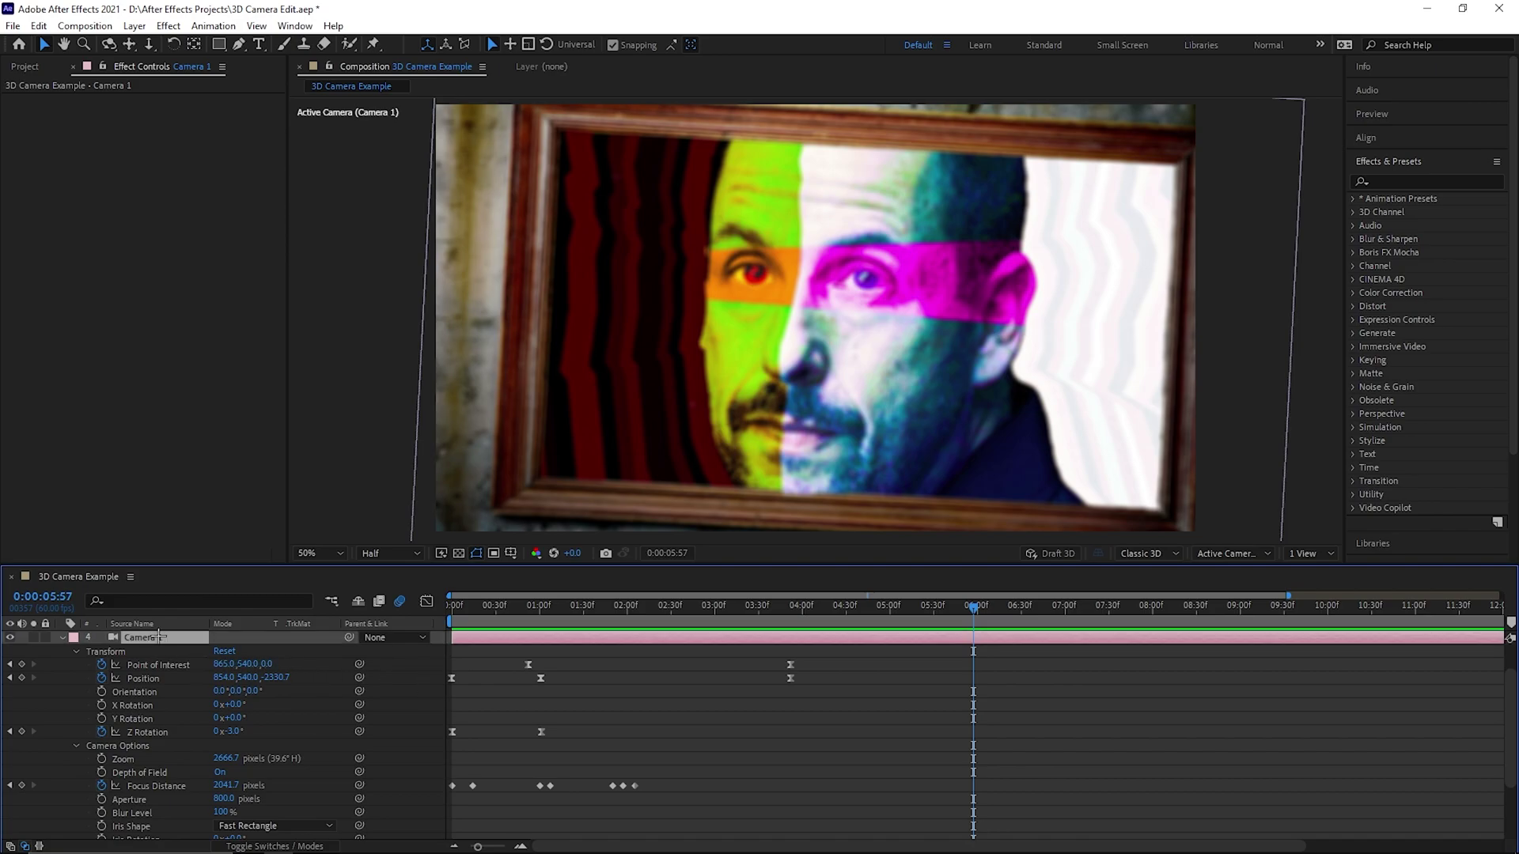
{"action": "left_click", "coordinate": [222, 652]}
{"action": "left_click", "coordinate": [909, 692]}
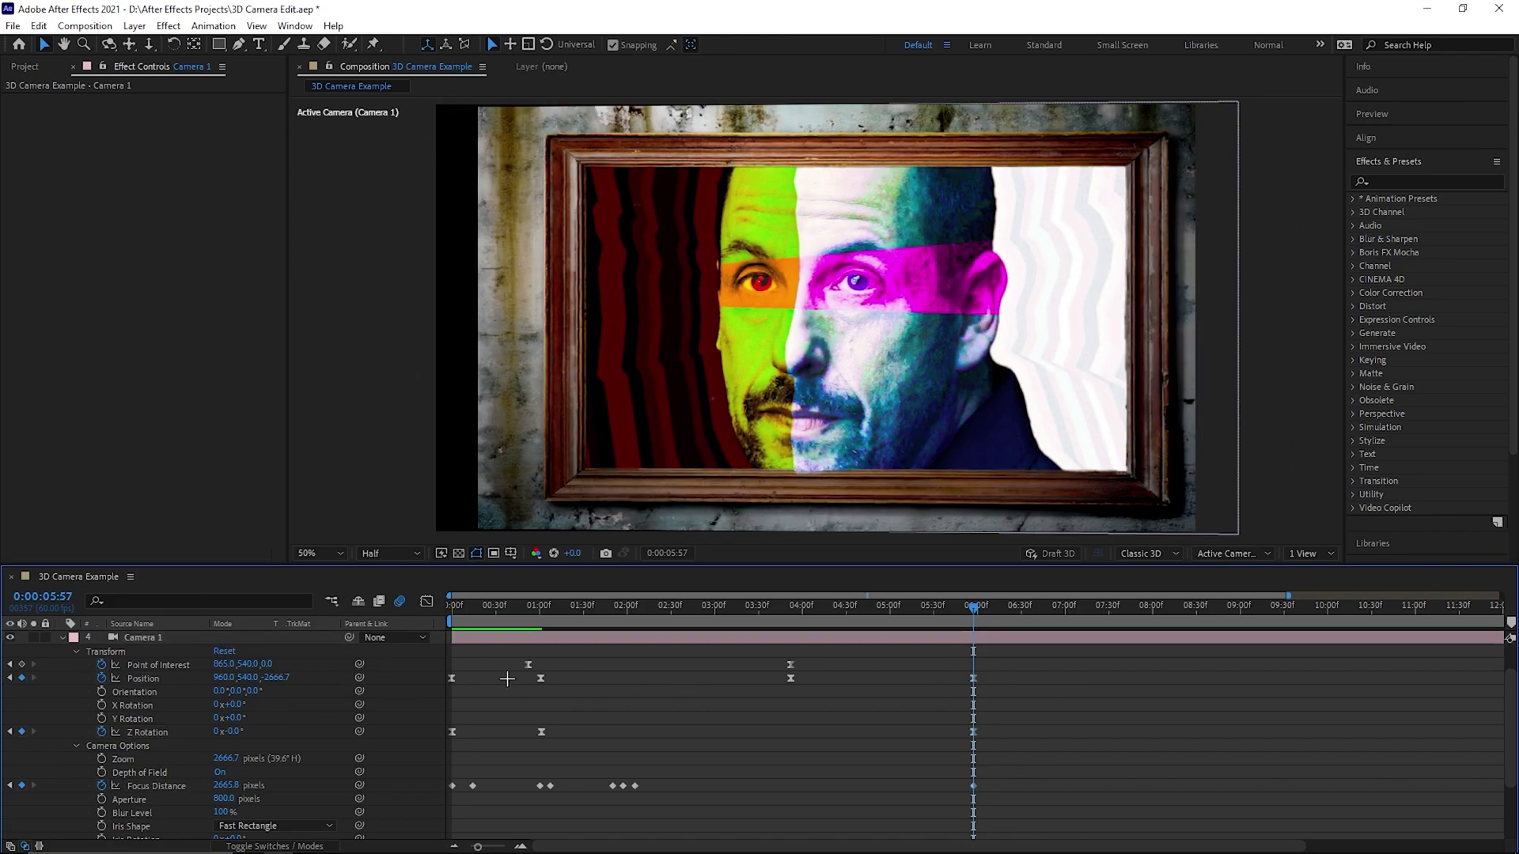
Copy the camera's first Point of Interest keyframe to 0:00:05:57 and preview the return move
{"action": "left_click", "coordinate": [528, 661]}
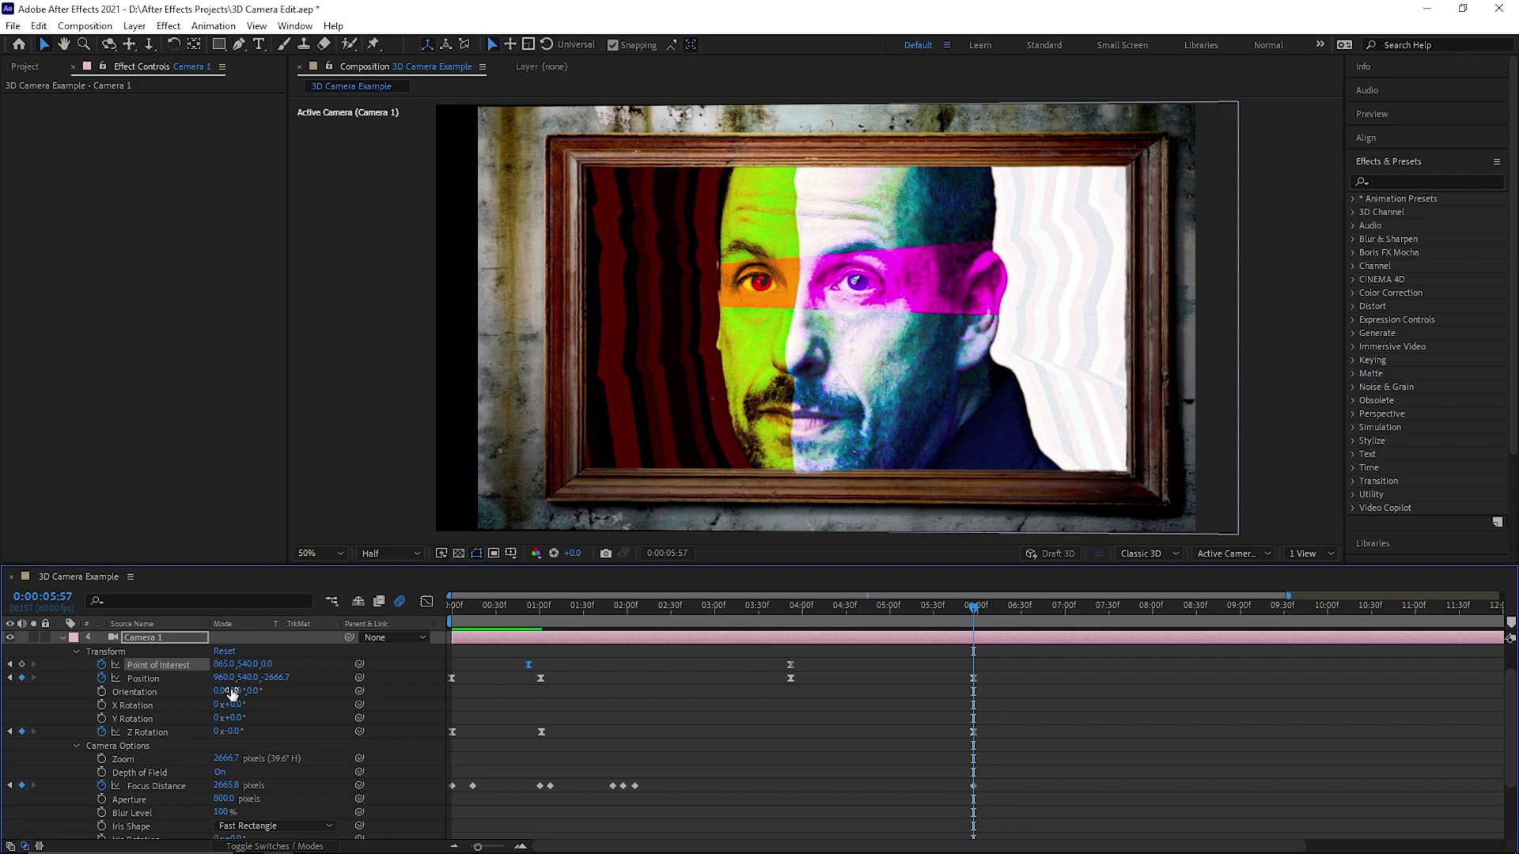
{"action": "key", "text": "ctrl+c"}
{"action": "key", "text": "ctrl+v"}
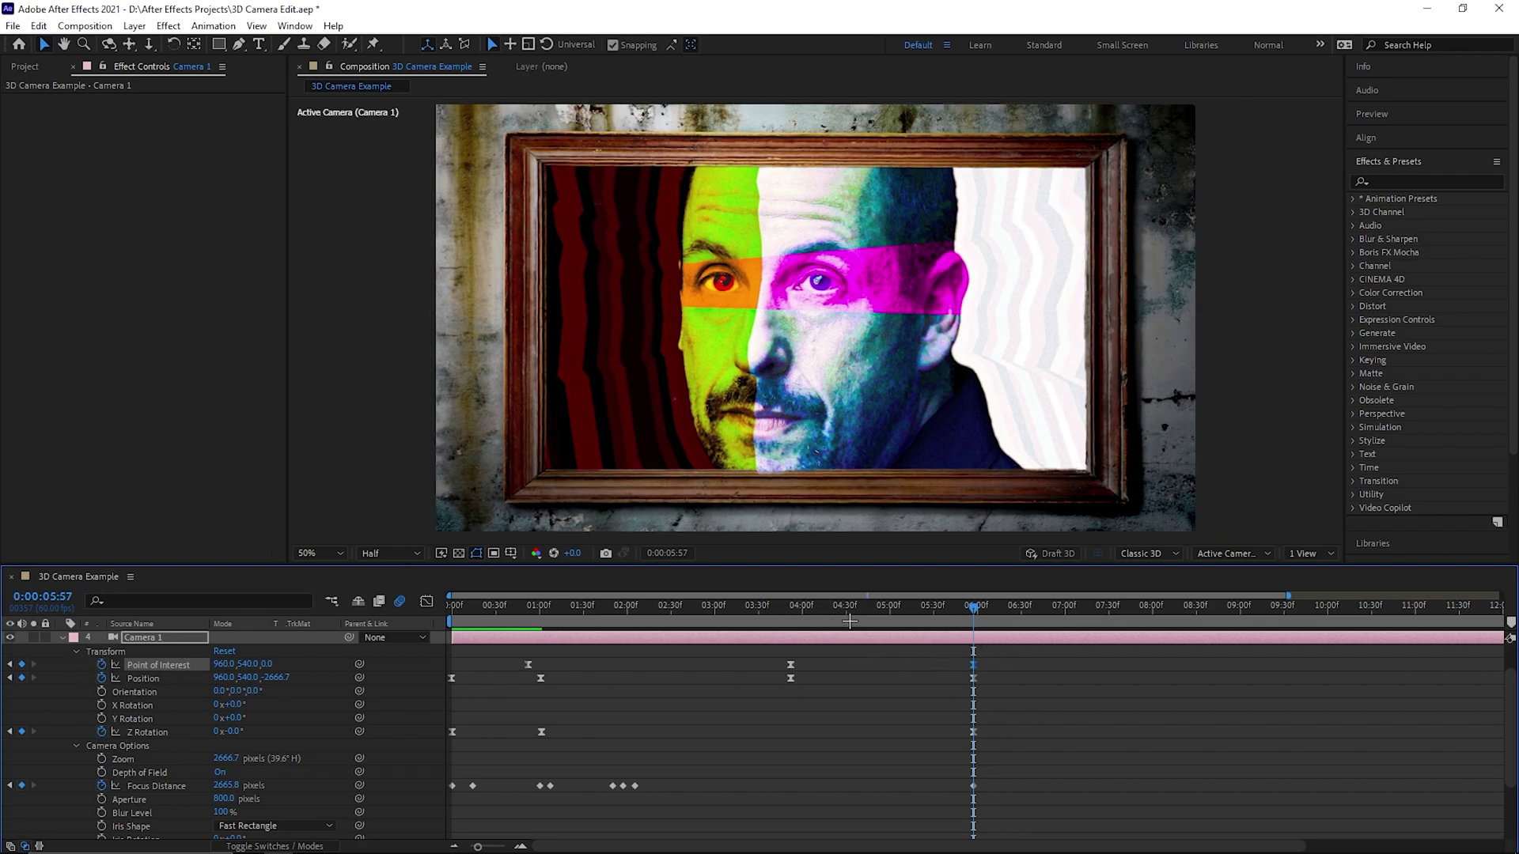
{"action": "left_click_drag", "start_coordinate": [925, 613], "coordinate": [625, 621]}
{"action": "key", "text": "space"}
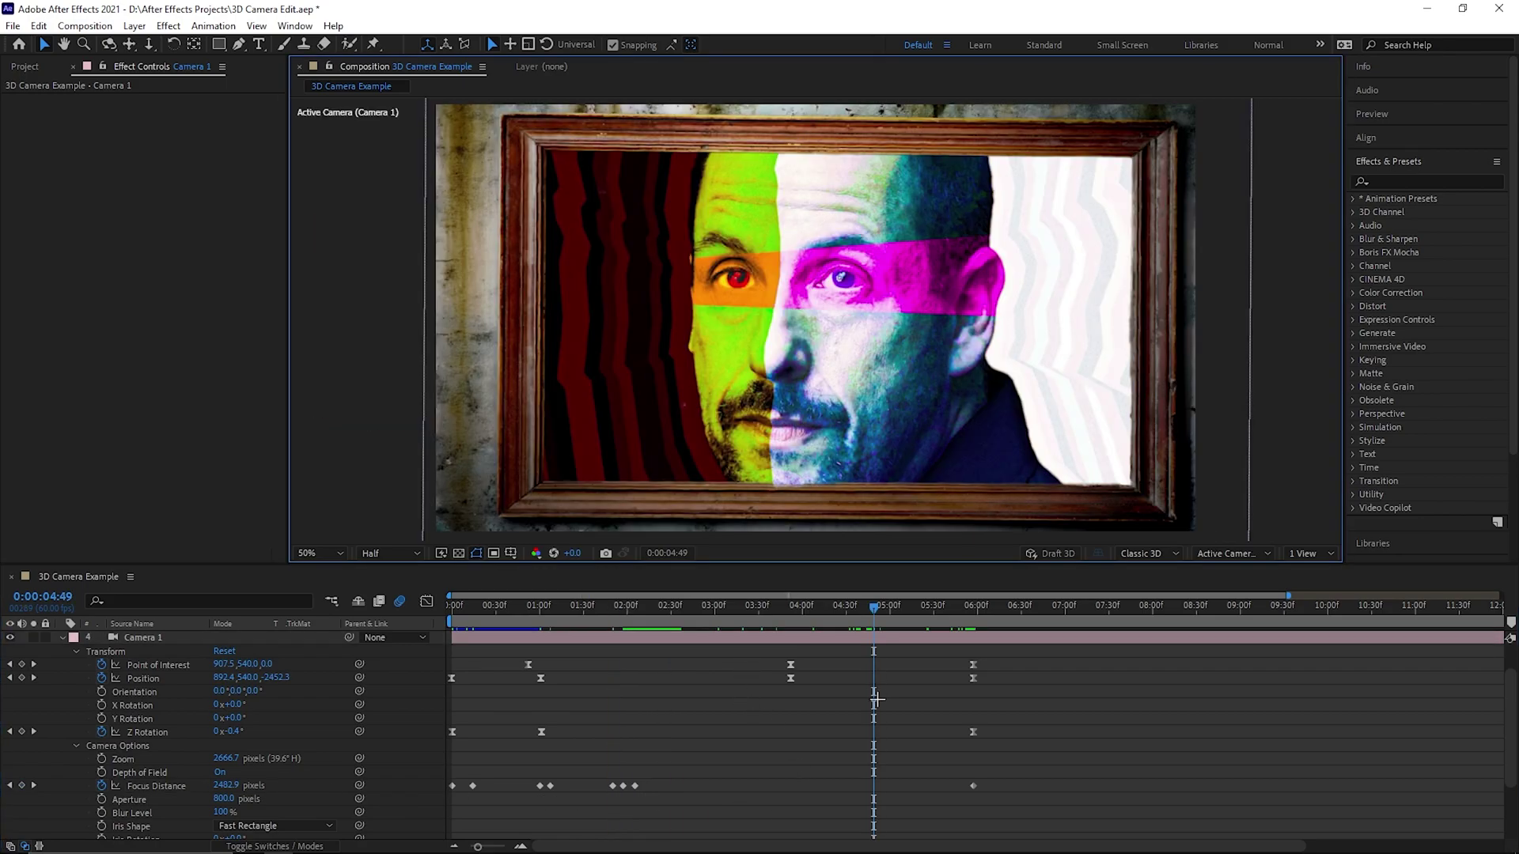
{"action": "left_click", "coordinate": [904, 776]}
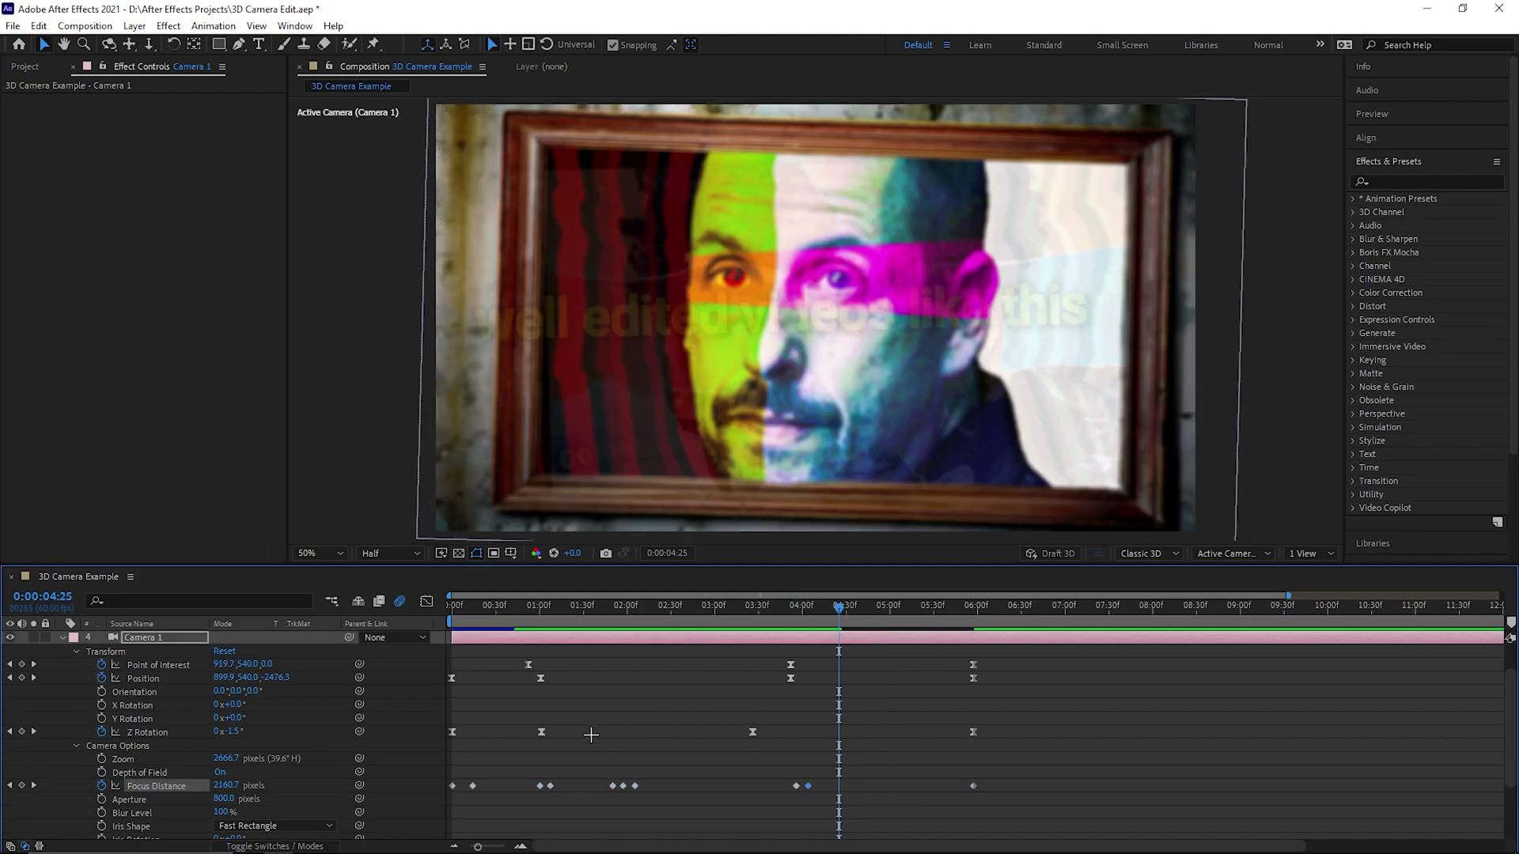
Collapse Camera 1's properties, add a null object to the composition, and parent Camera 1 to it
{"action": "scroll", "coordinate": [50, 680], "scroll_direction": "up", "scroll_amount": 2}
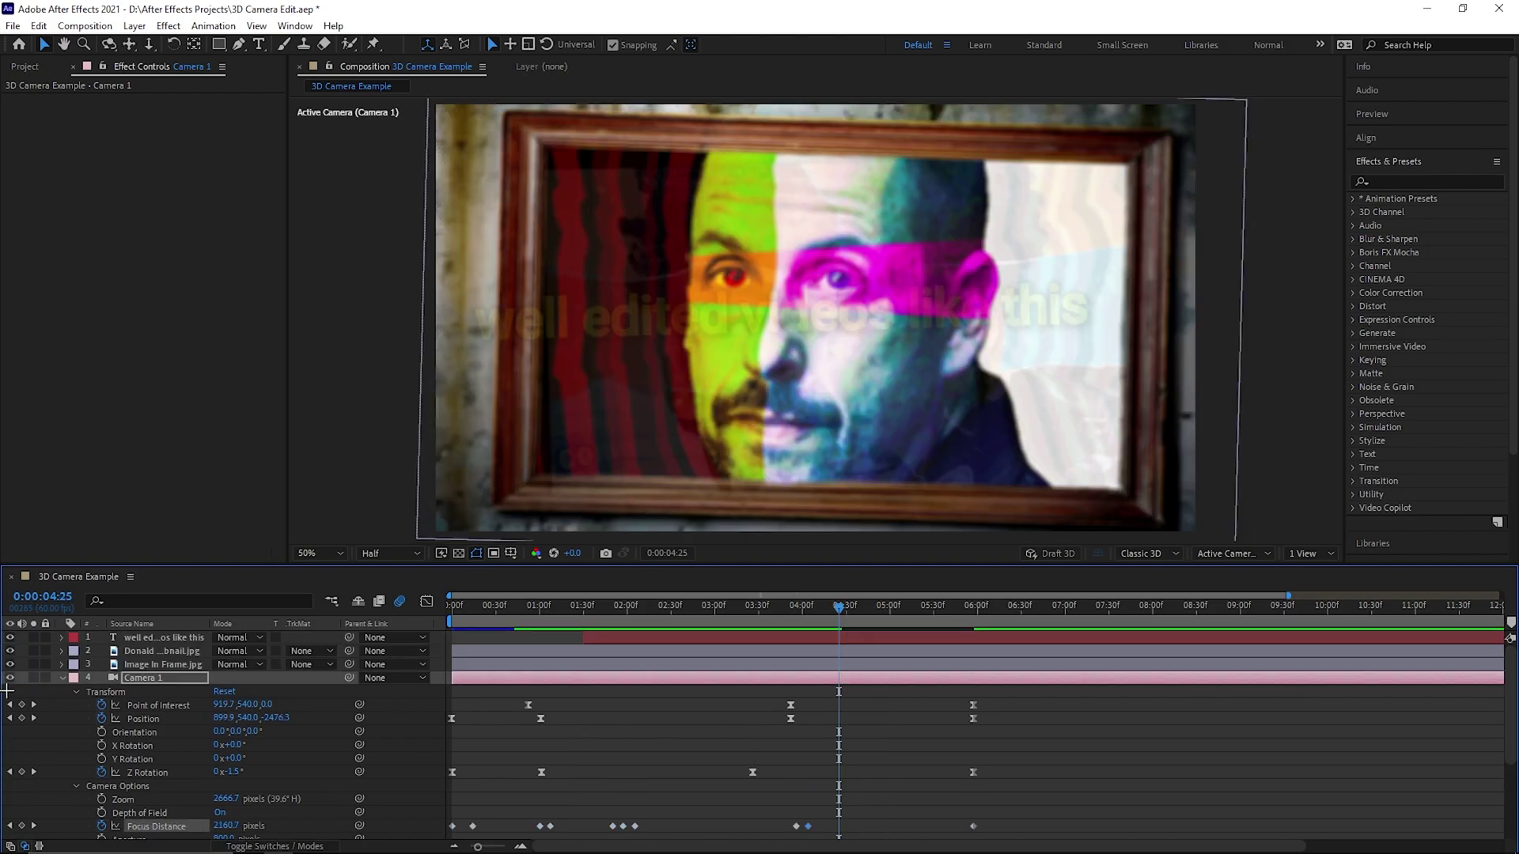
{"action": "left_click", "coordinate": [61, 678]}
{"action": "right_click", "coordinate": [70, 710]}
{"action": "mouse_move", "coordinate": [145, 519]}
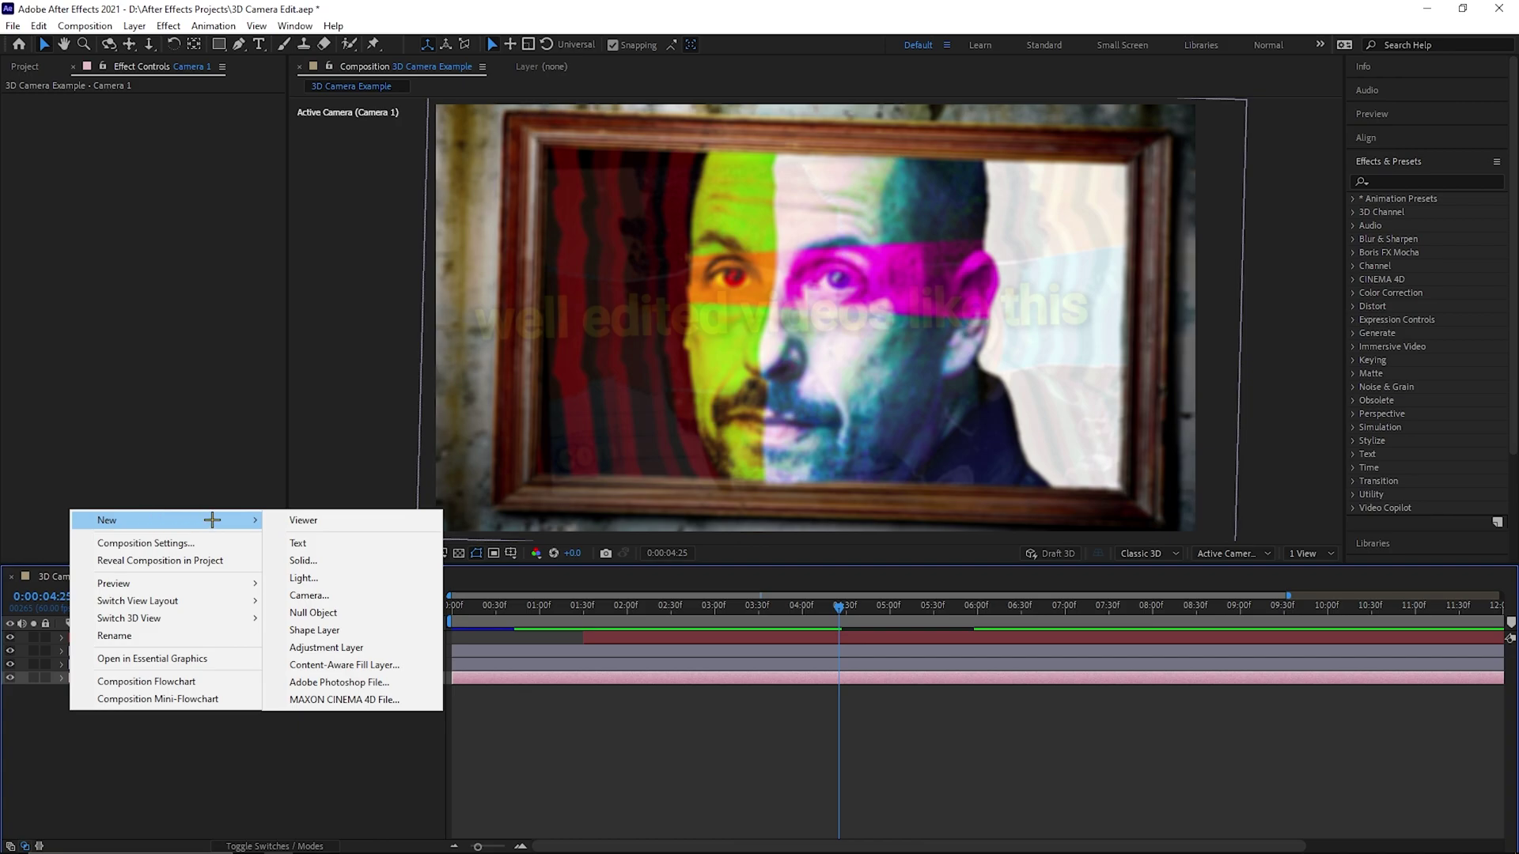
{"action": "left_click", "coordinate": [341, 613]}
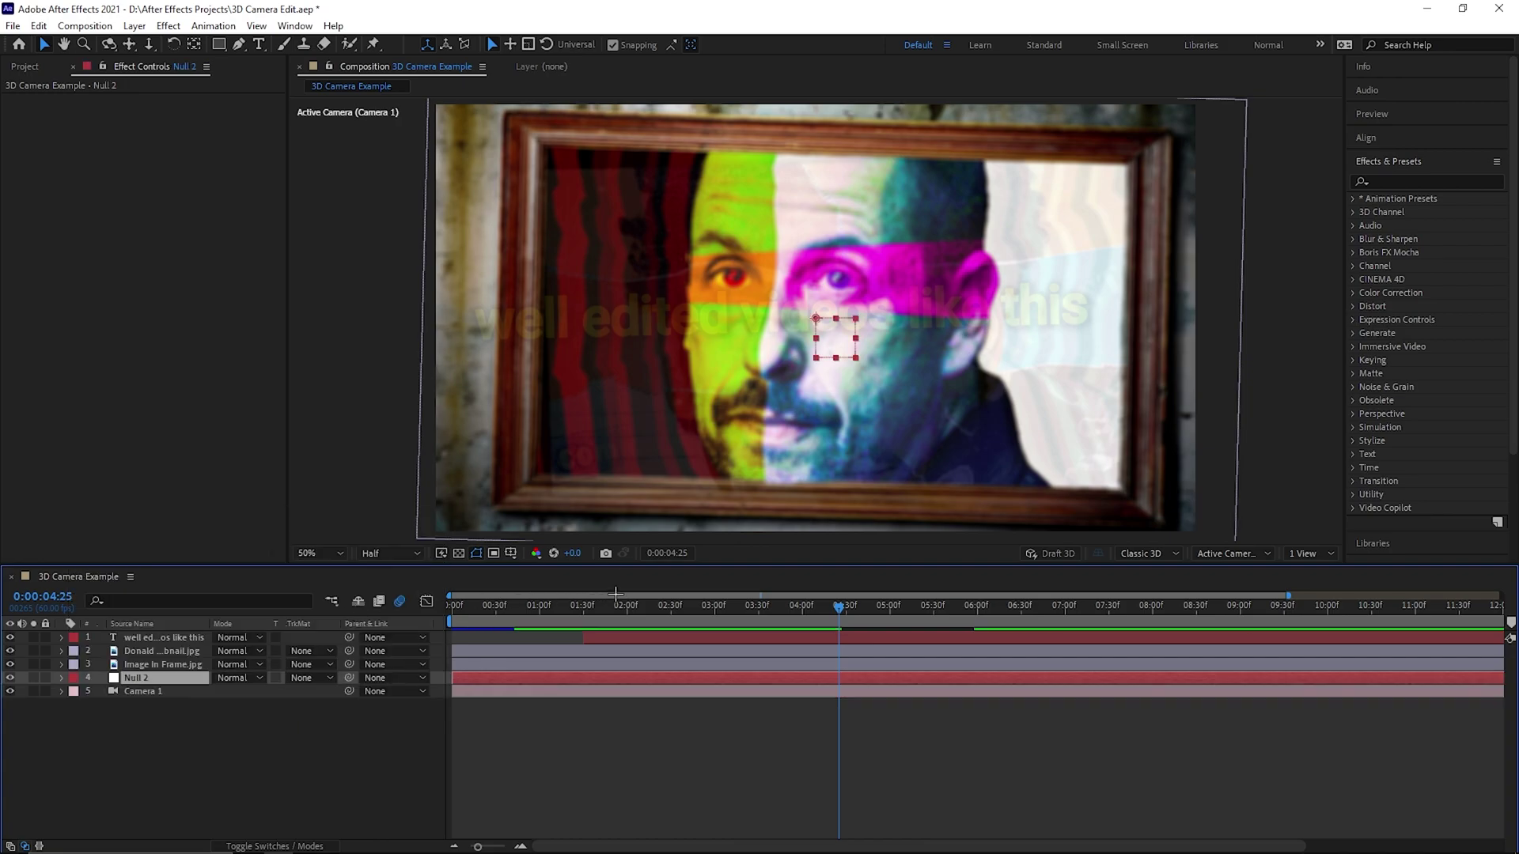
{"action": "left_click_drag", "start_coordinate": [348, 691], "coordinate": [90, 680]}
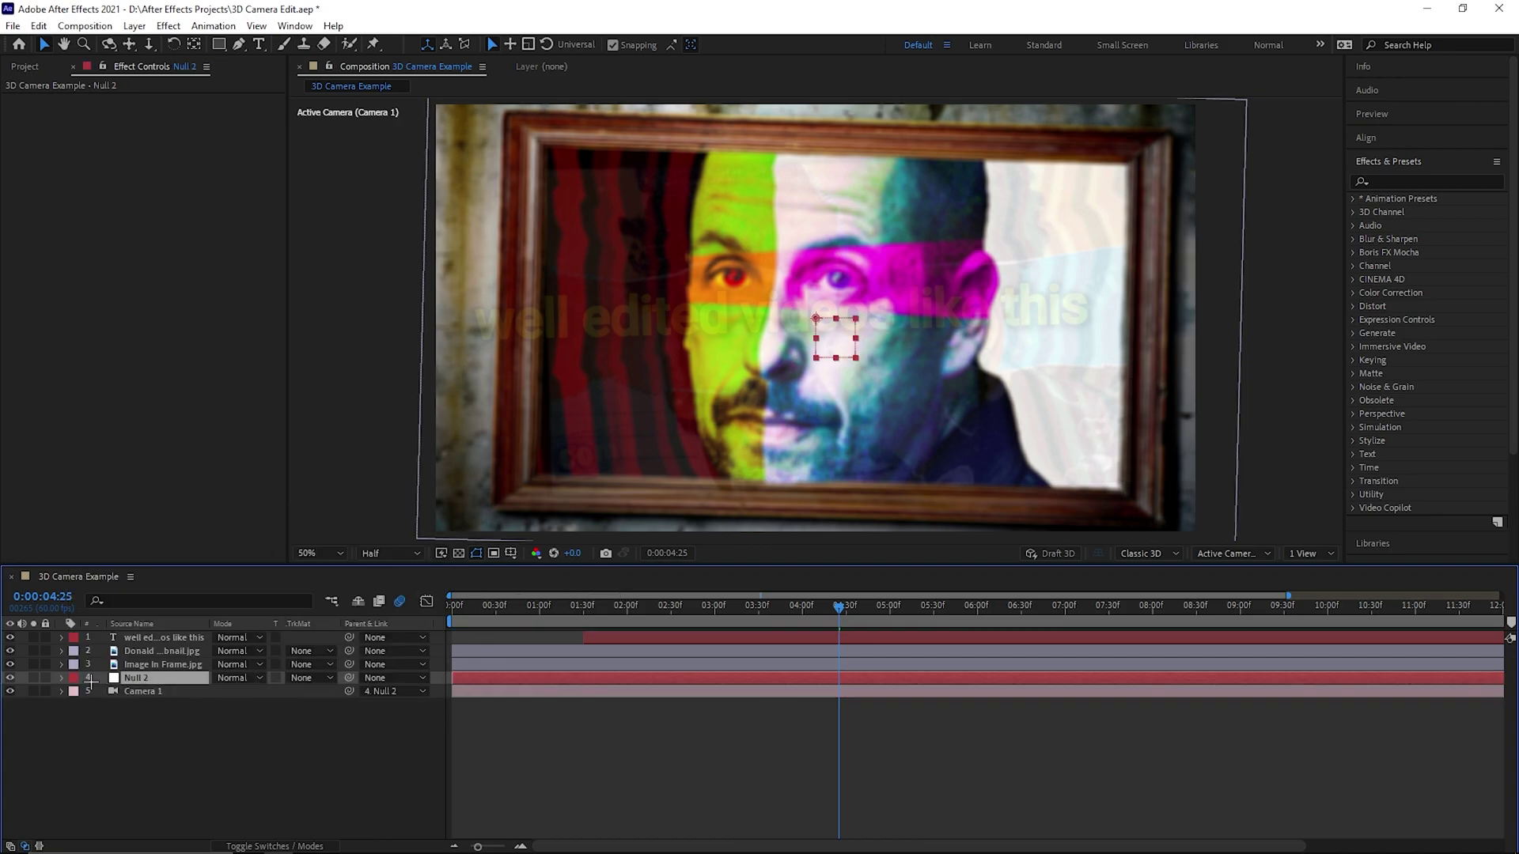
Add the expression wiggle(3,2) to the null object's Position
{"action": "left_click", "coordinate": [62, 678]}
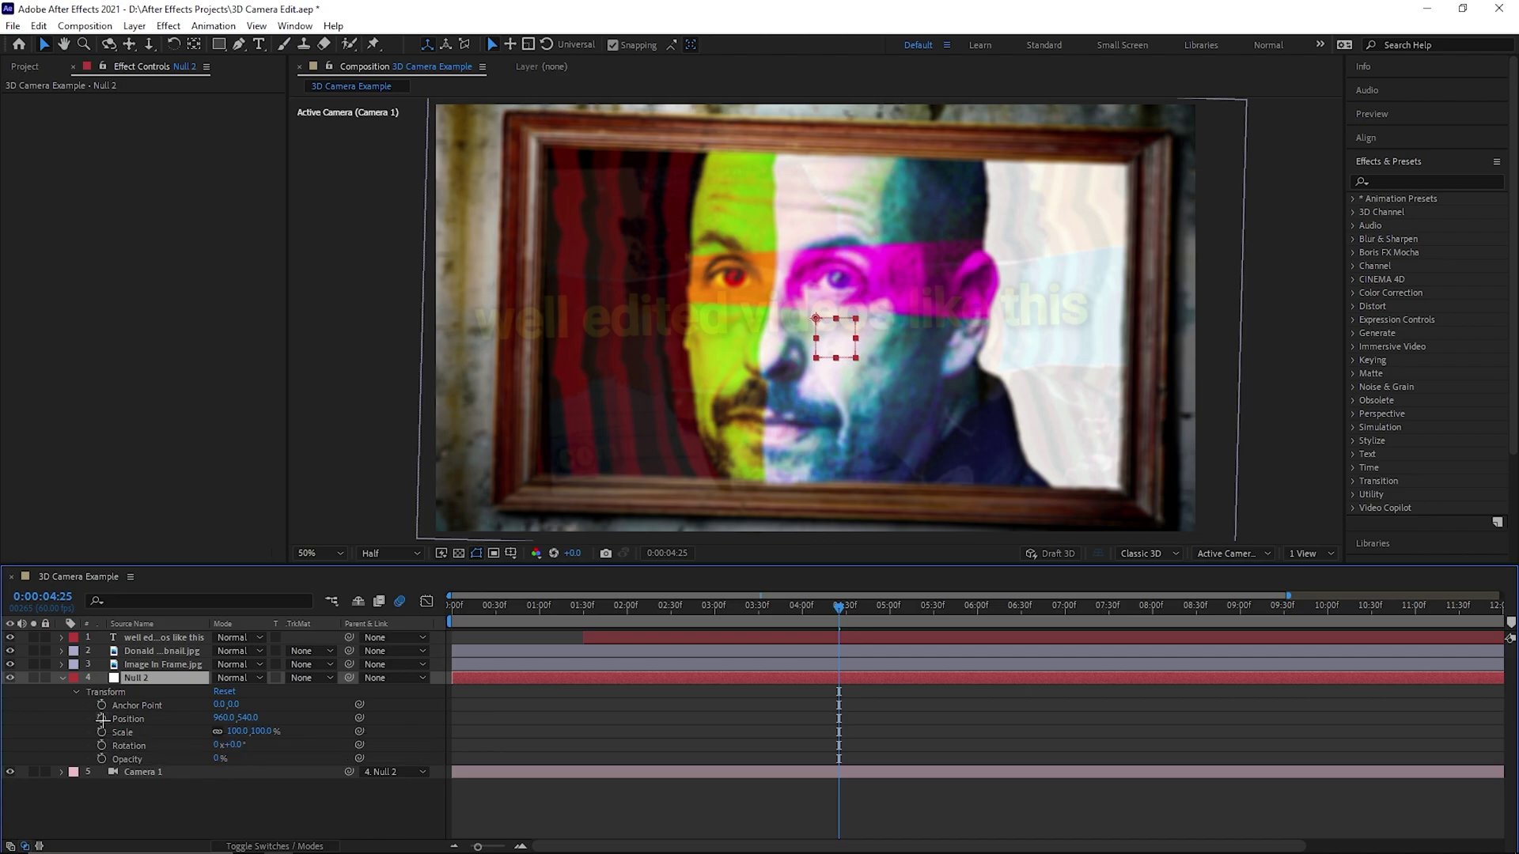
{"action": "left_click", "coordinate": [102, 719]}
{"action": "left_click", "coordinate": [102, 719], "text": "alt"}
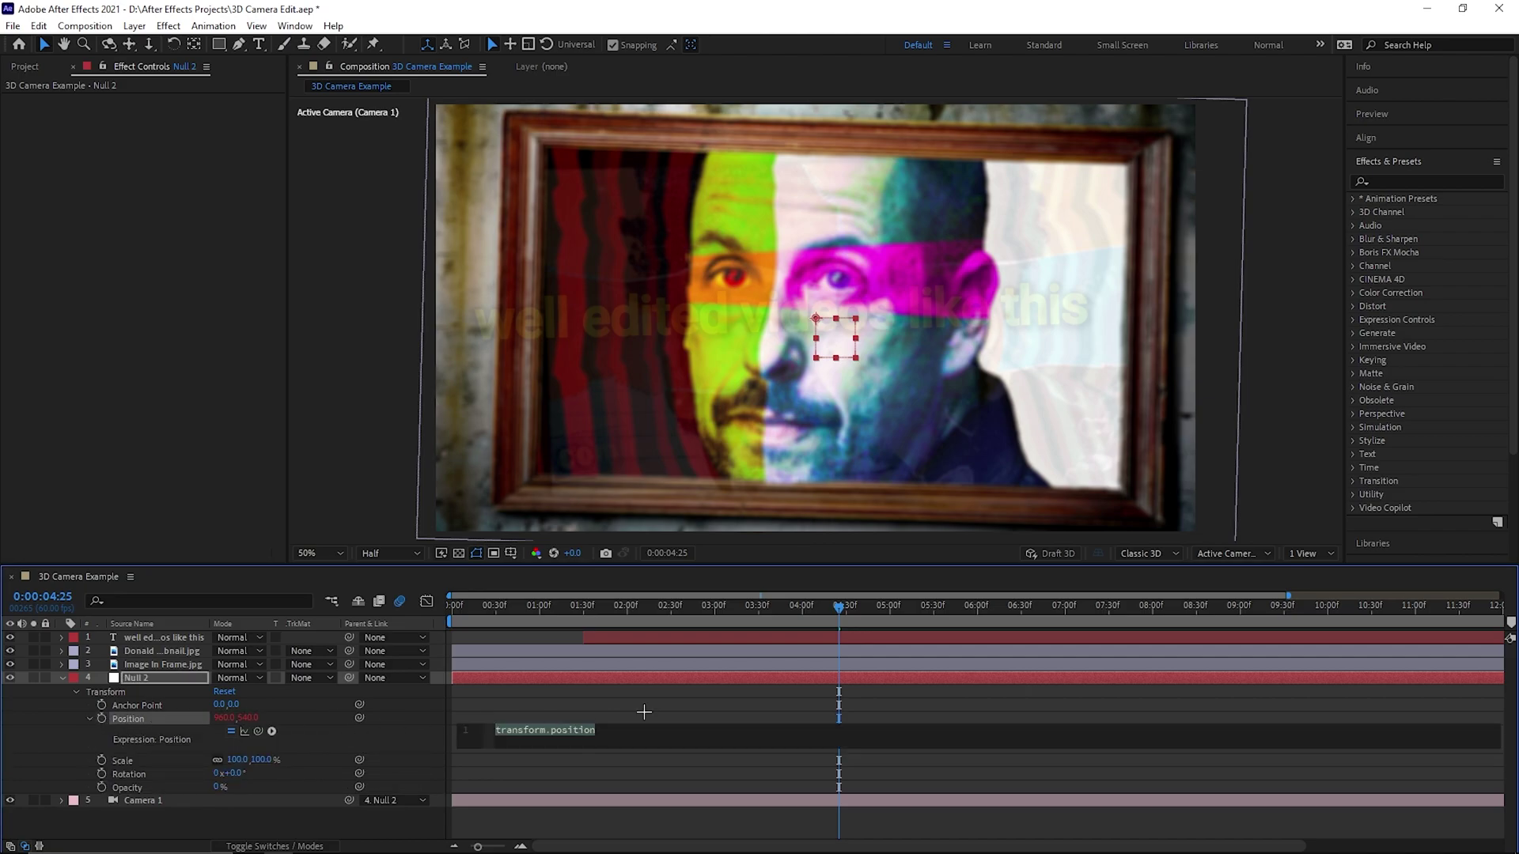
{"action": "type", "text": "wigg"}
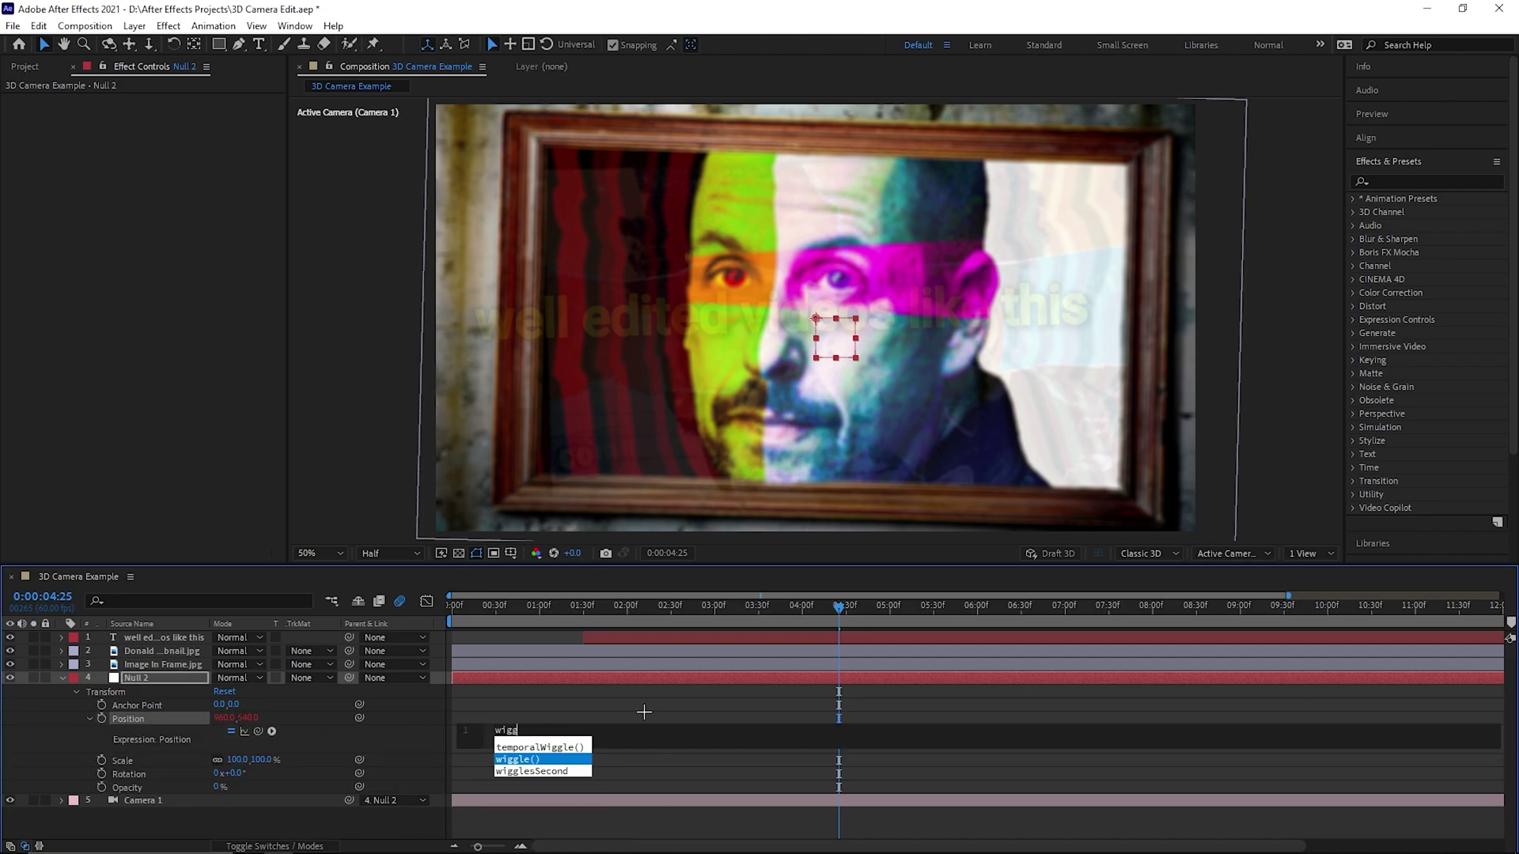
{"action": "type", "text": "le"}
{"action": "key", "text": "Return"}
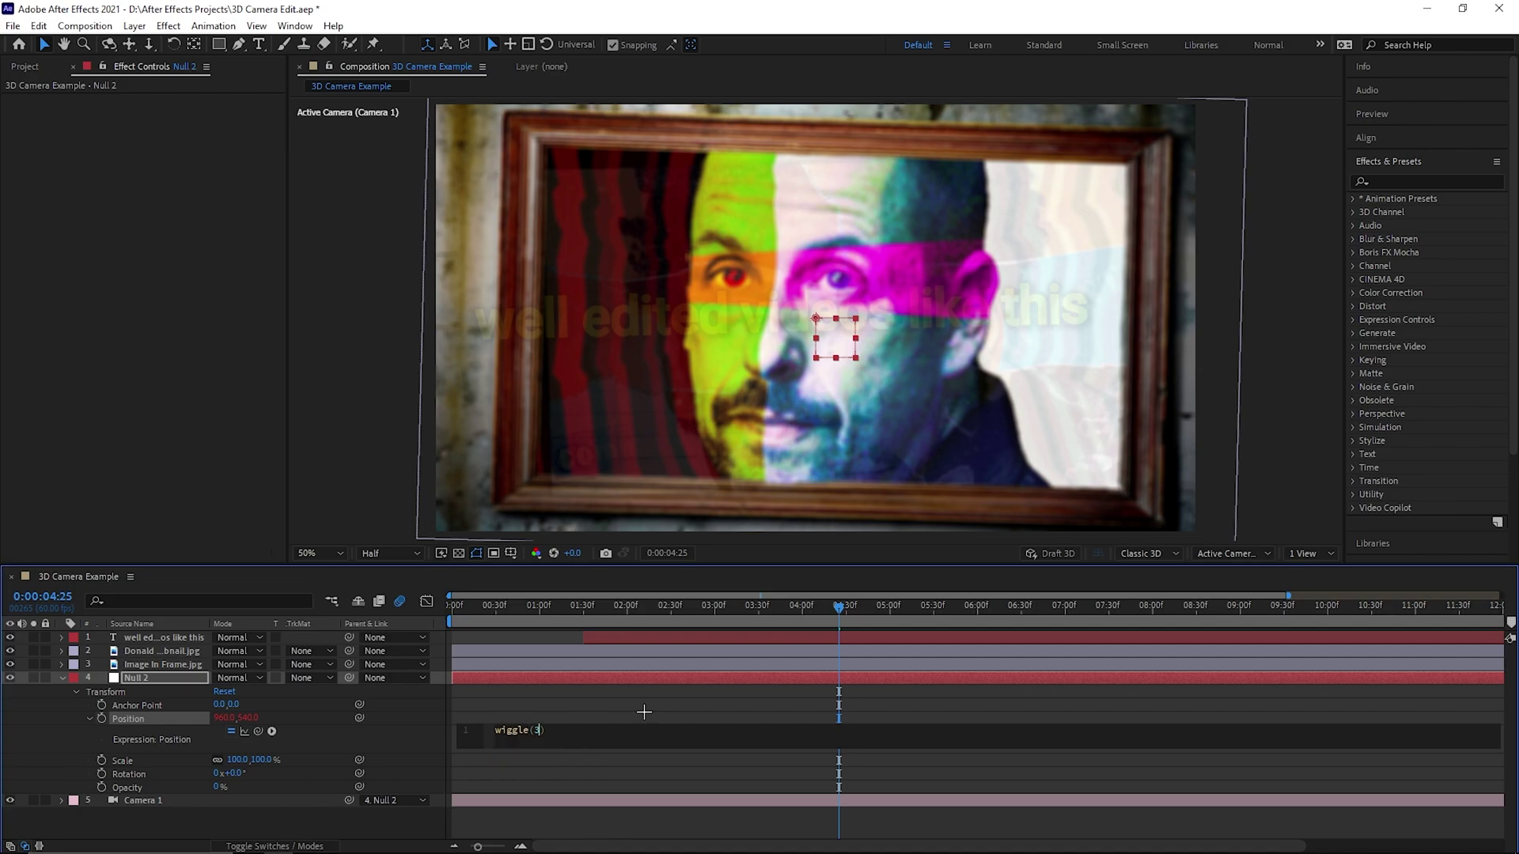
{"action": "type", "text": "3,2"}
{"action": "left_click", "coordinate": [620, 705]}
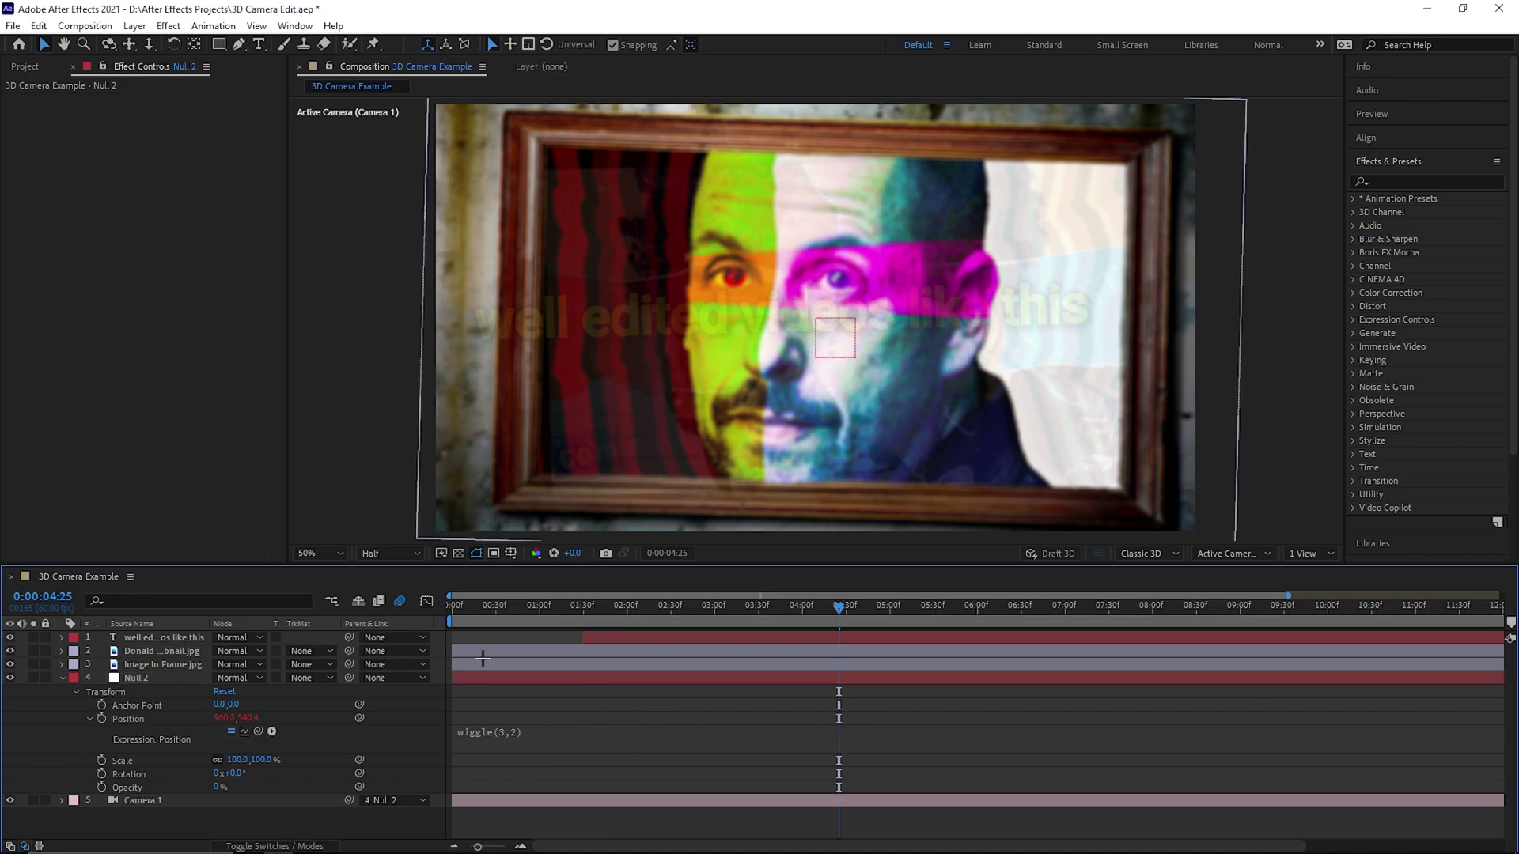
Collapse the null's properties and play the animation from the start to check the camera wiggle
{"action": "key", "text": "u"}
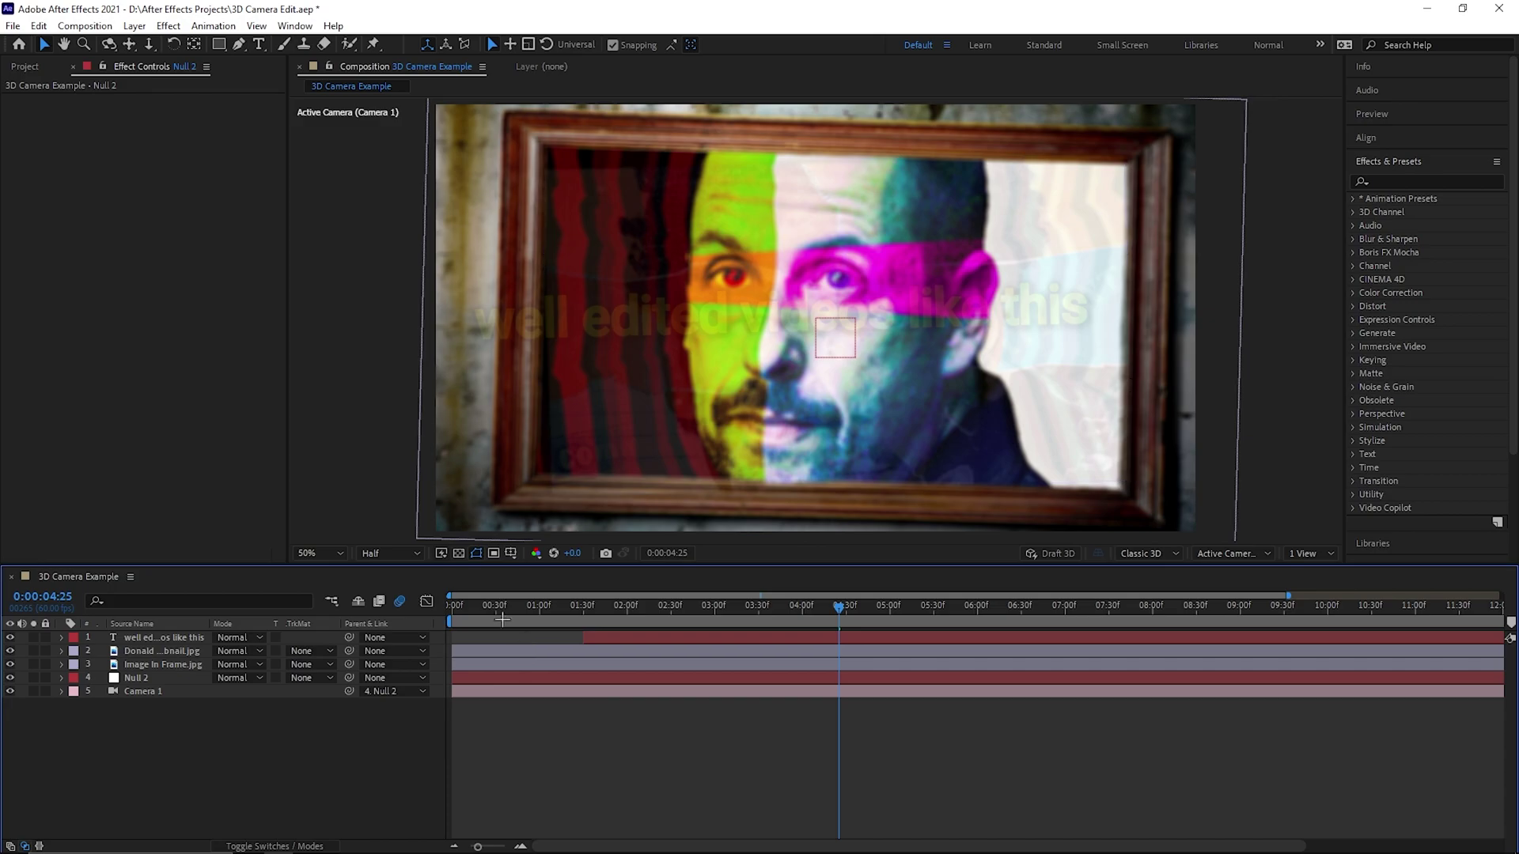
{"action": "key", "text": "Home"}
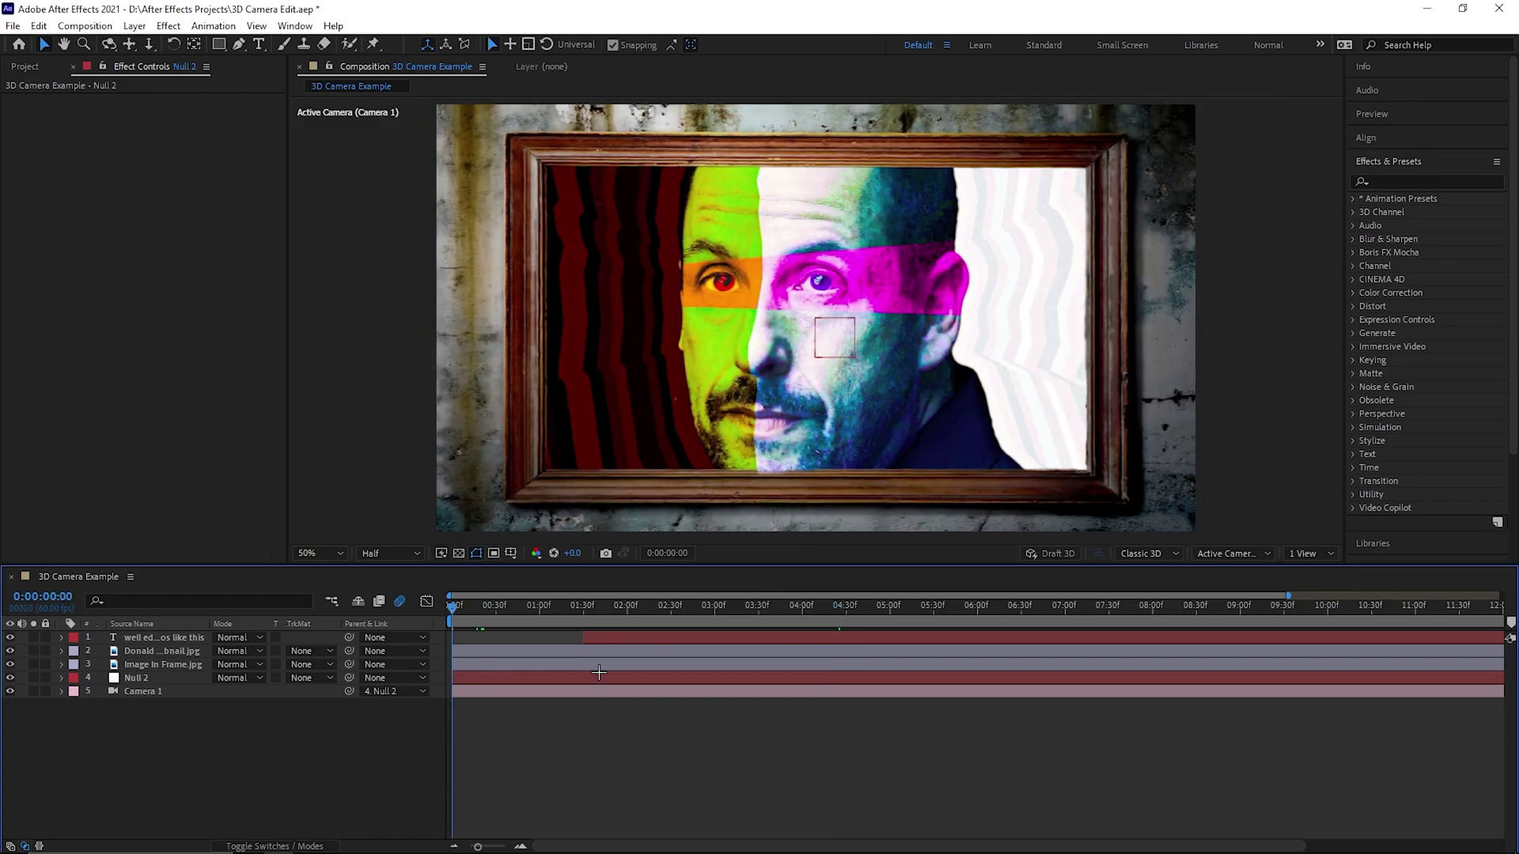
{"action": "key", "text": "space"}
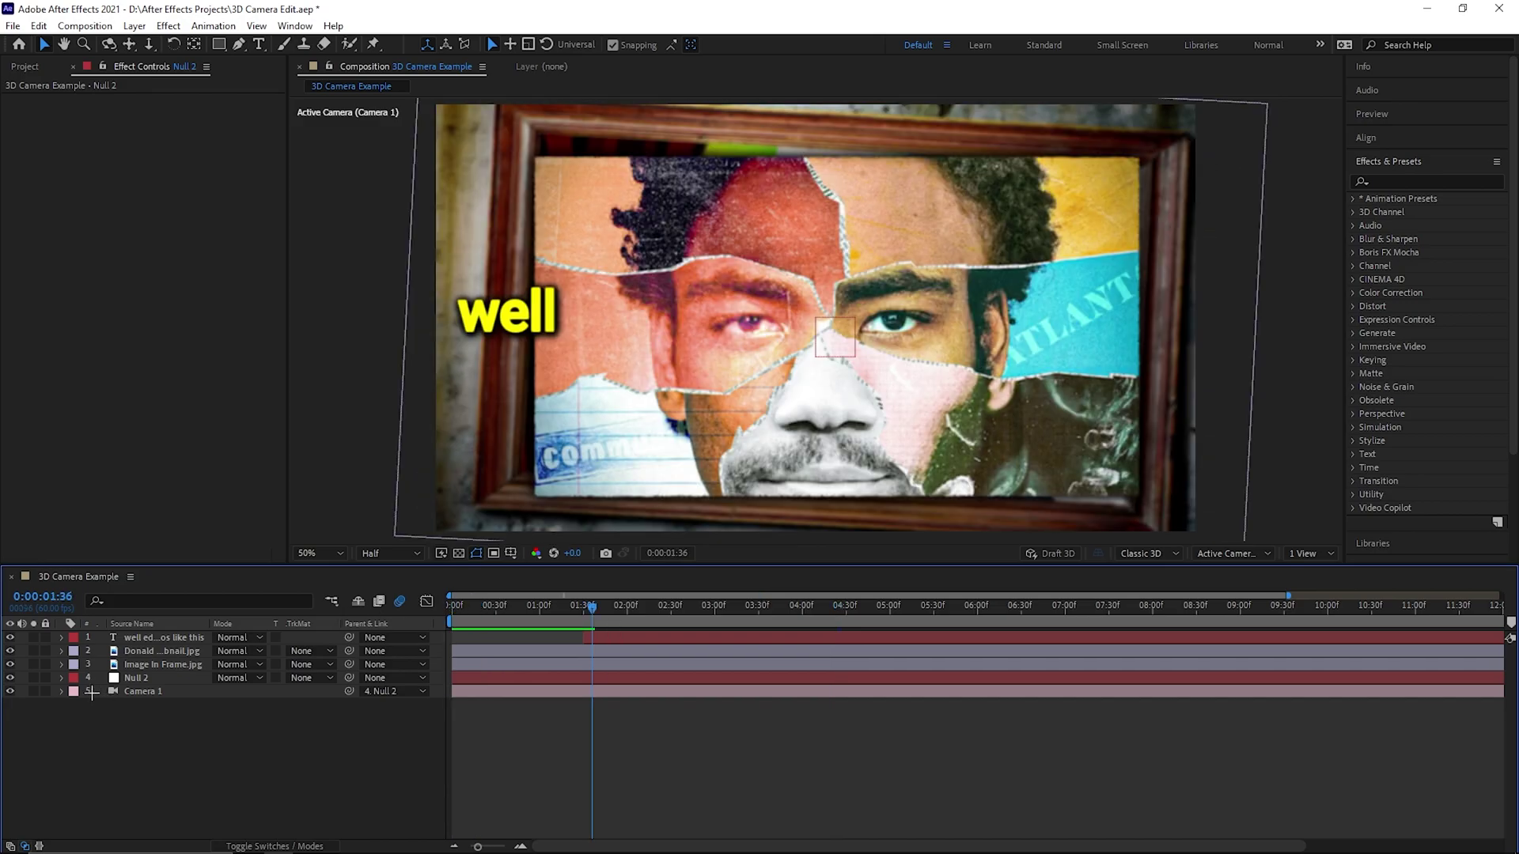
Set Camera 1's starting Position to 0.0, 0.0, -2609.7, copy that keyframe to 0:00:05:57, and preview the animation
{"action": "left_click", "coordinate": [61, 691]}
{"action": "key", "text": "space"}
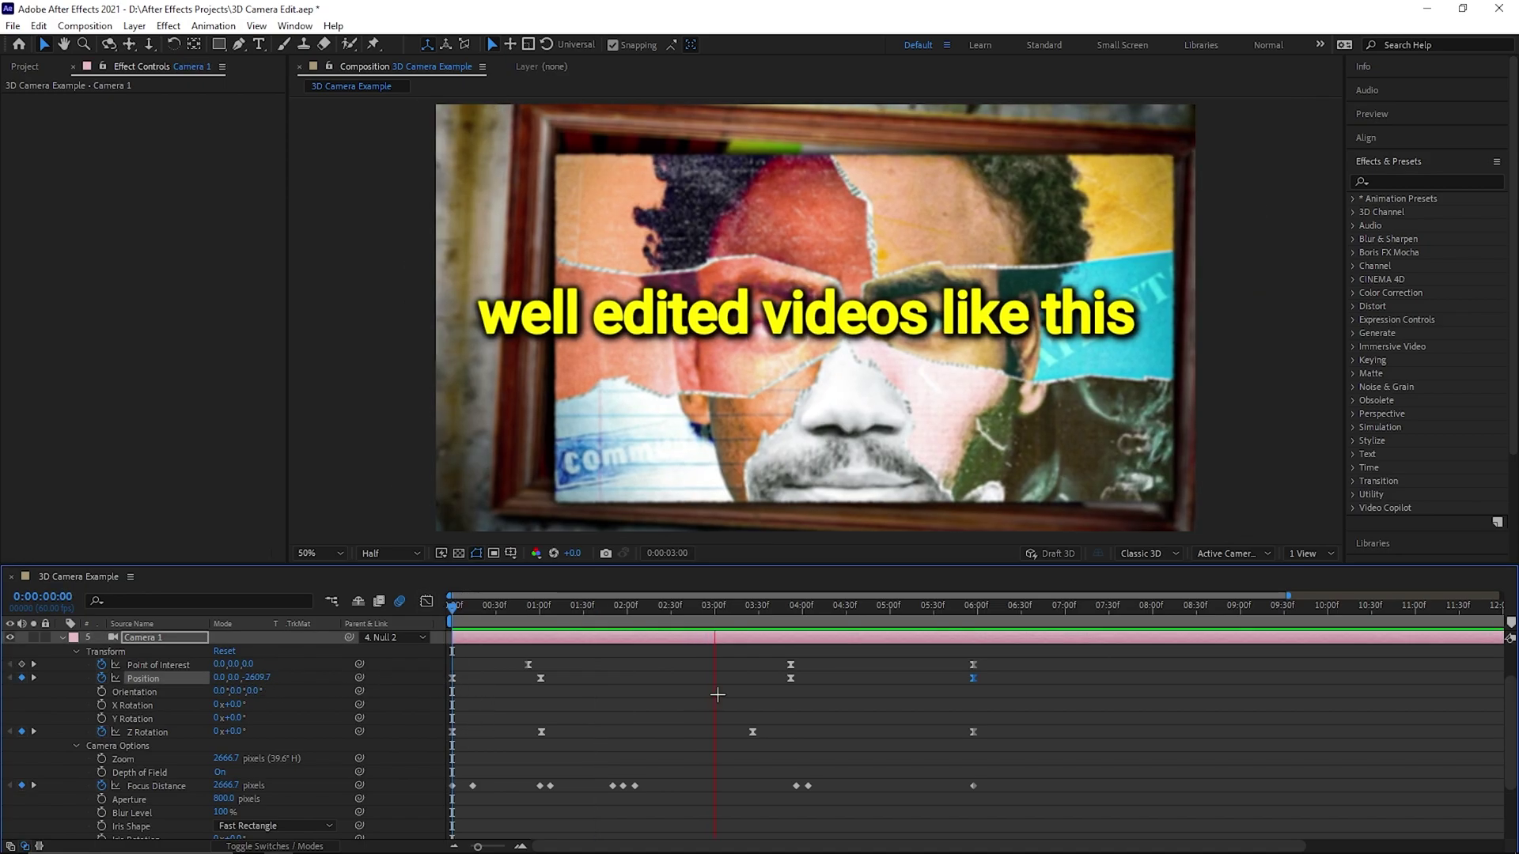
Review the null's Position wiggle expression and the animation playback, and collapse Camera 1's properties
{"action": "scroll", "coordinate": [581, 679], "scroll_direction": "up", "scroll_amount": 1}
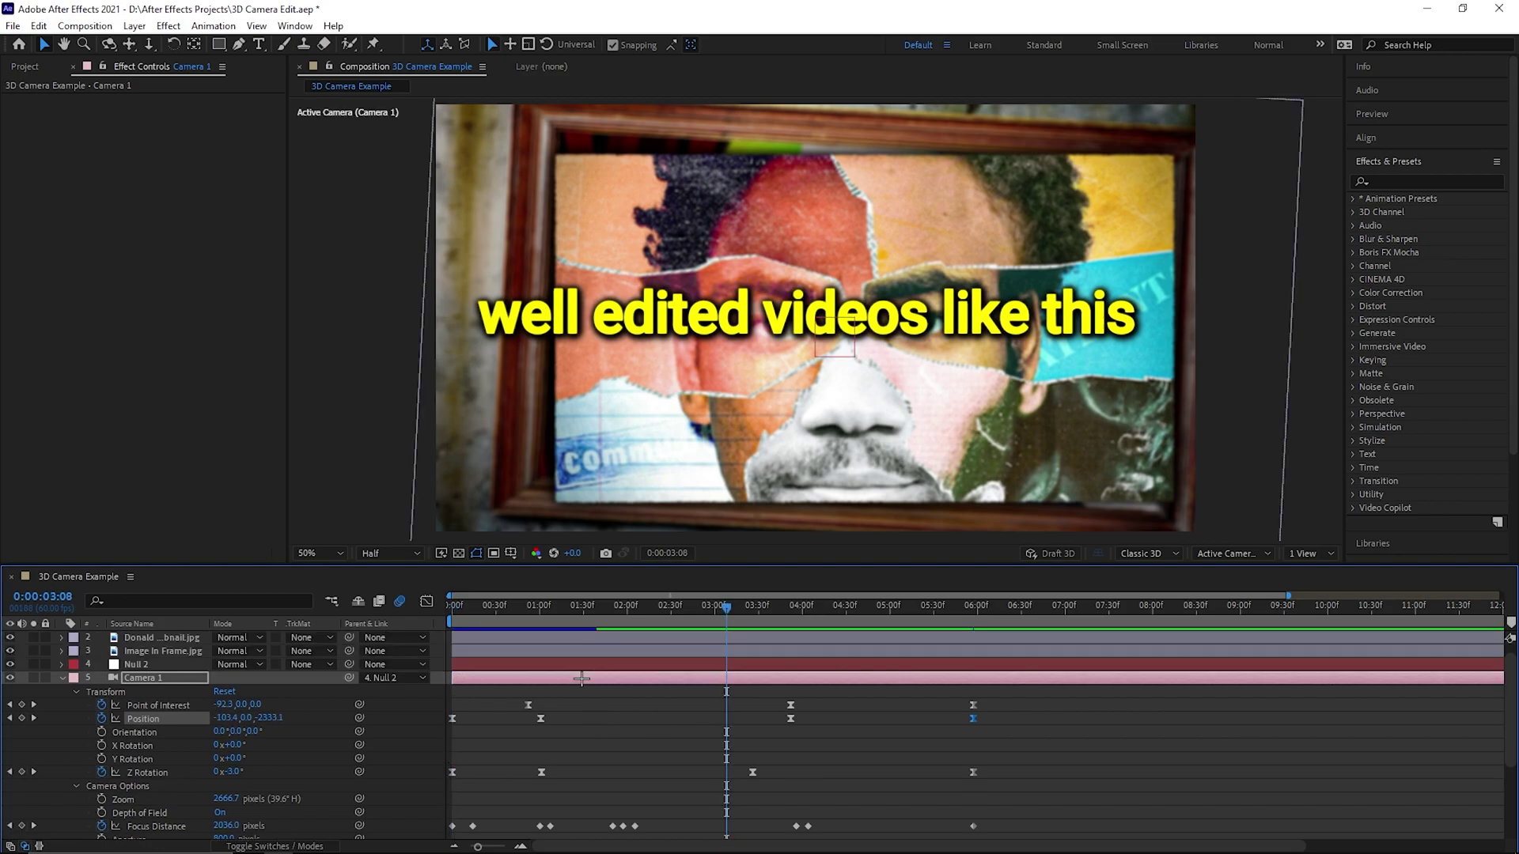
{"action": "left_click", "coordinate": [62, 665]}
{"action": "left_click", "coordinate": [605, 722]}
{"action": "left_click", "coordinate": [550, 714]}
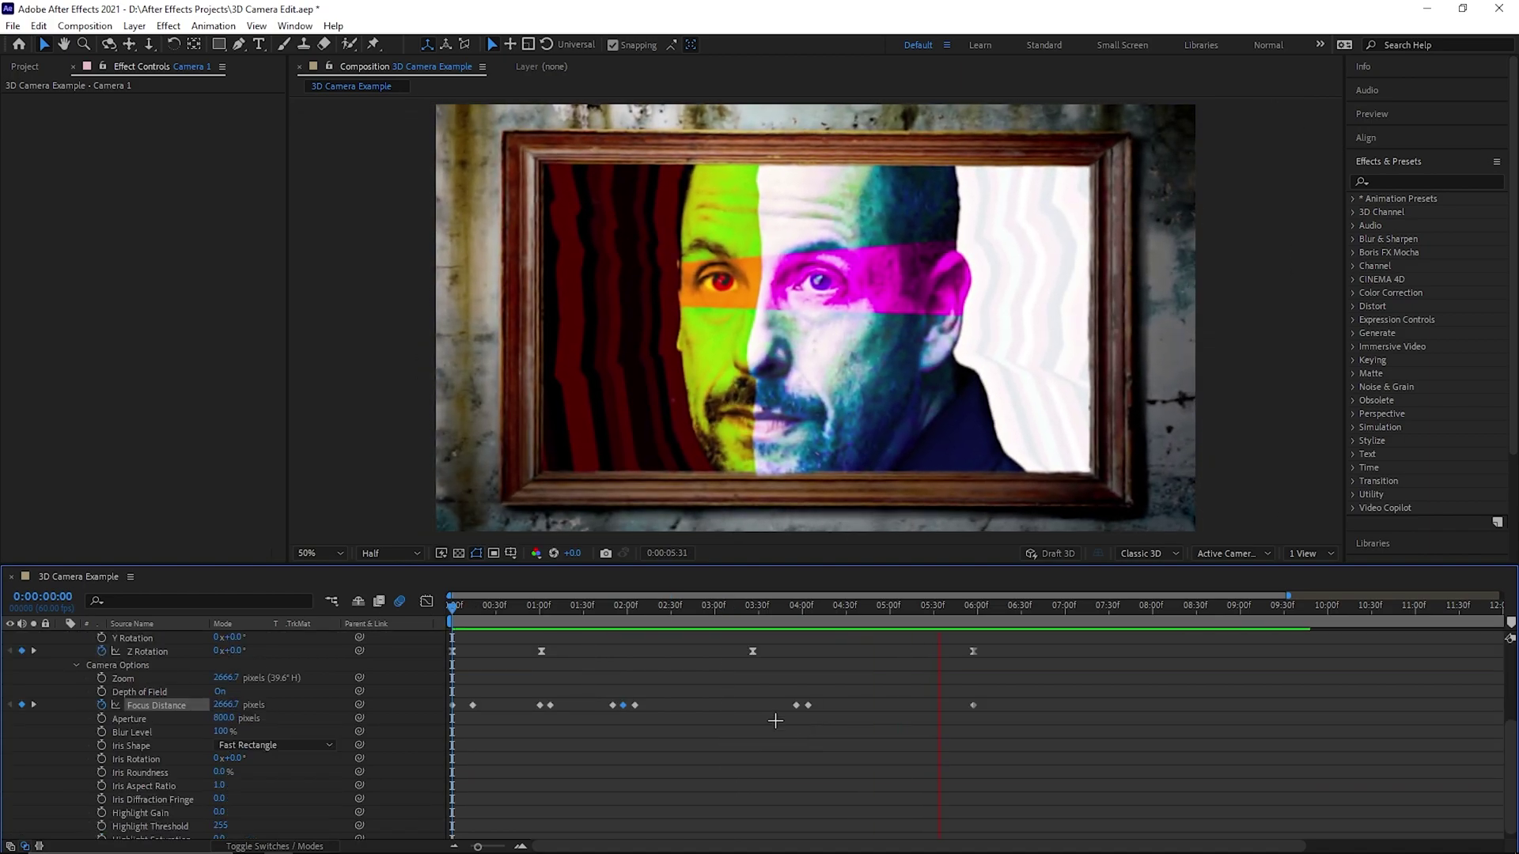
{"action": "scroll", "coordinate": [53, 665], "scroll_direction": "up", "scroll_amount": 5}
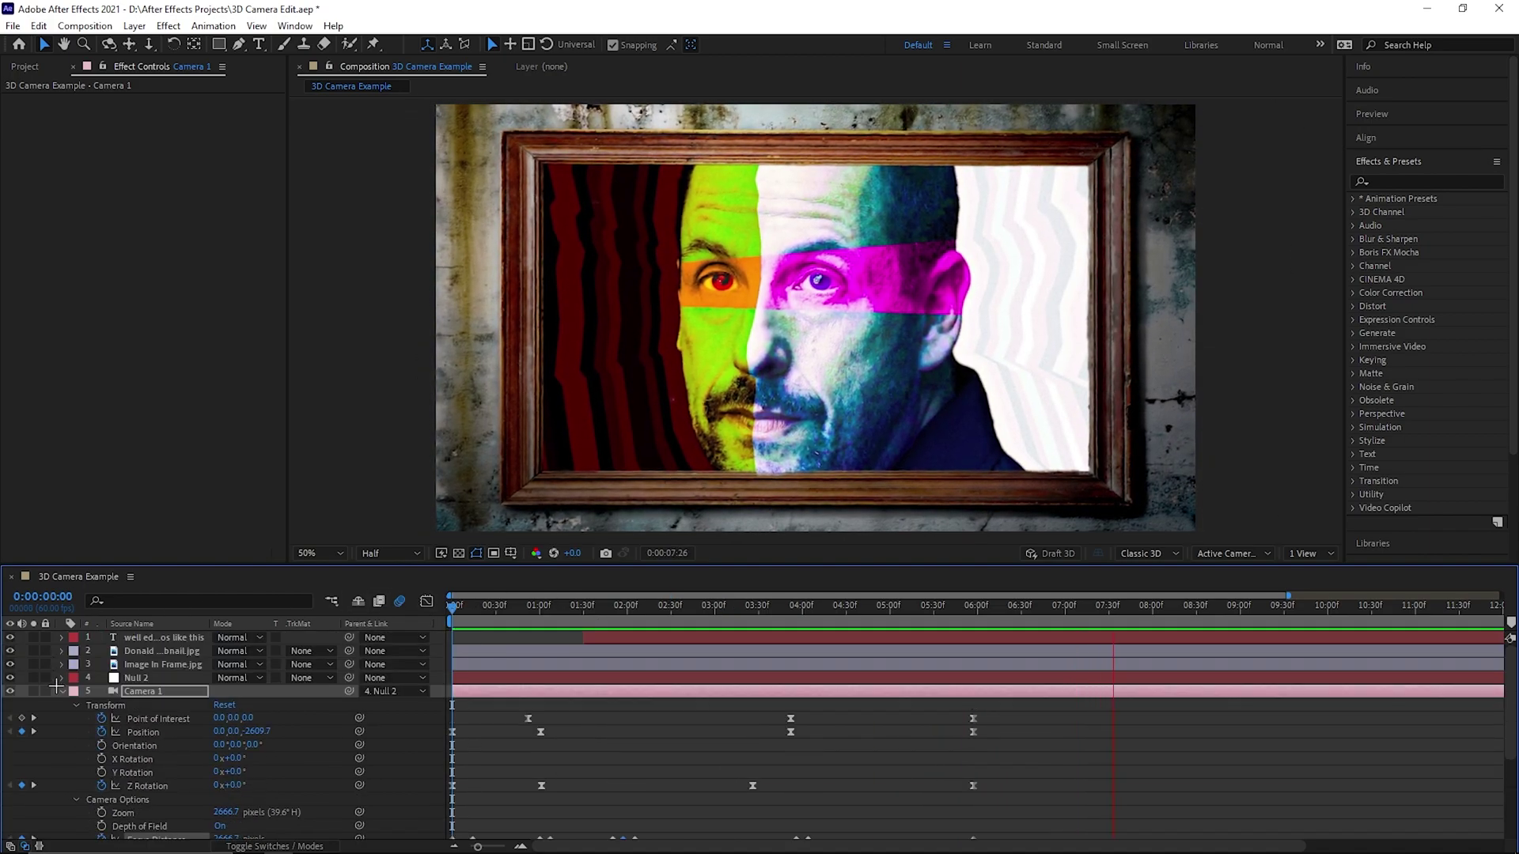
{"action": "left_click", "coordinate": [63, 691]}
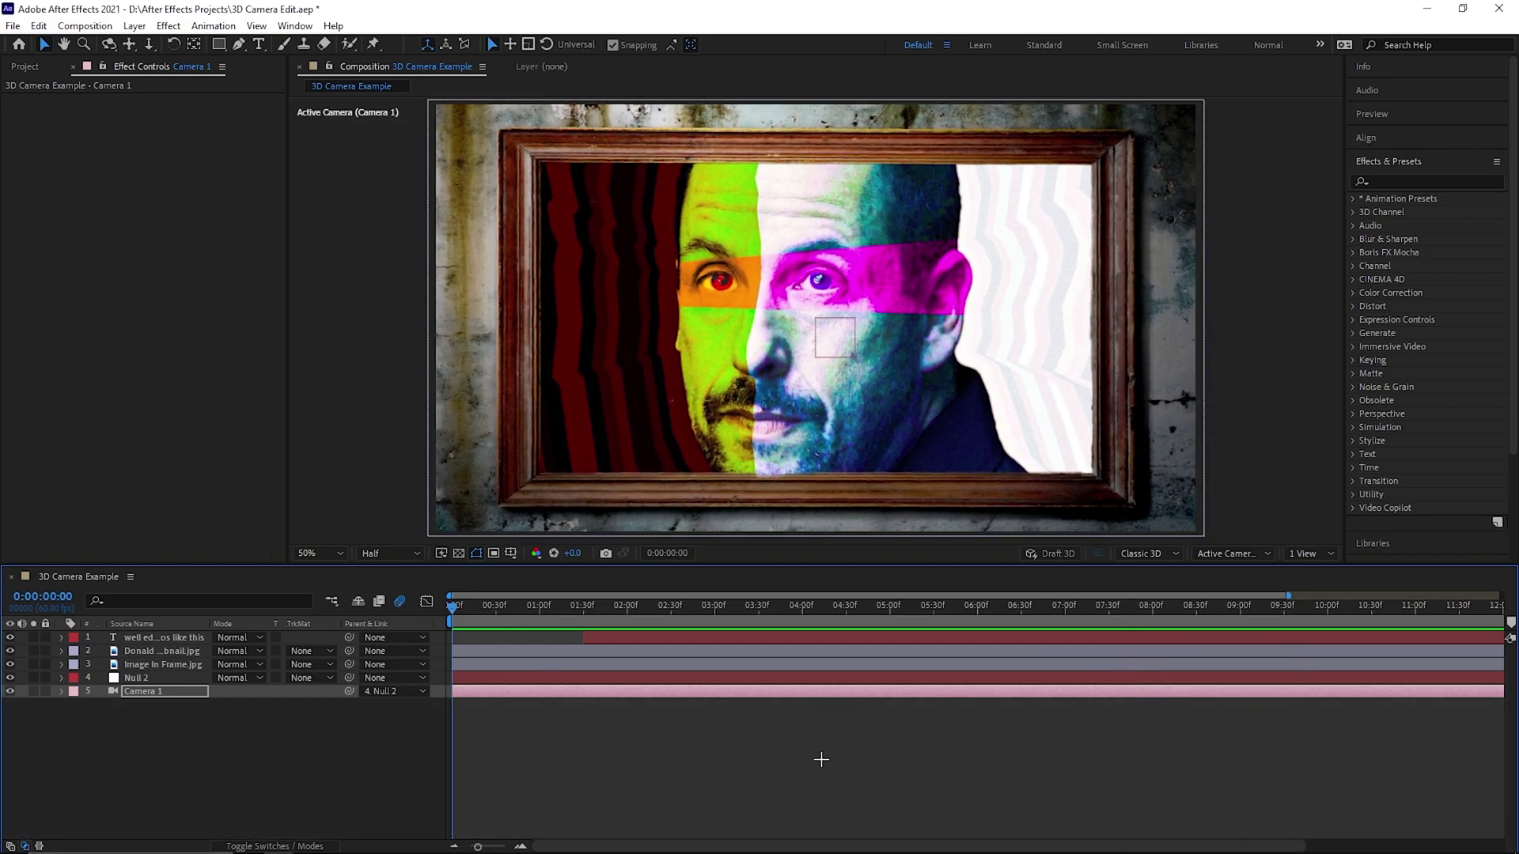
Inspect the camera and layer depths from the Right view at 0:00:00:31, and return to the Active Camera view at the timeline start
{"action": "left_click_drag", "start_coordinate": [458, 606], "coordinate": [496, 606]}
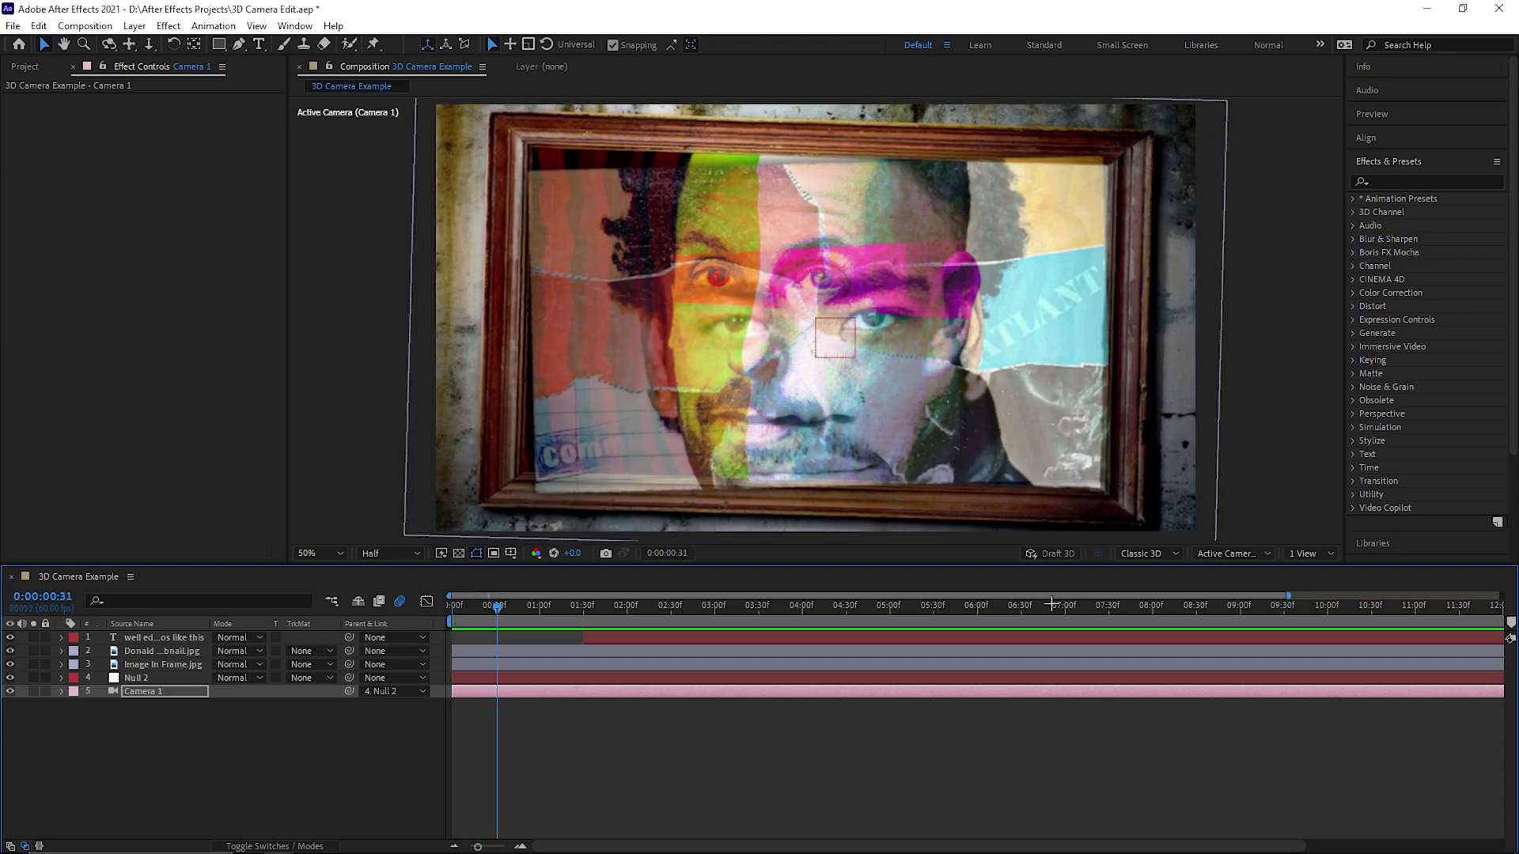
{"action": "left_click", "coordinate": [1232, 553]}
{"action": "left_click", "coordinate": [1290, 703]}
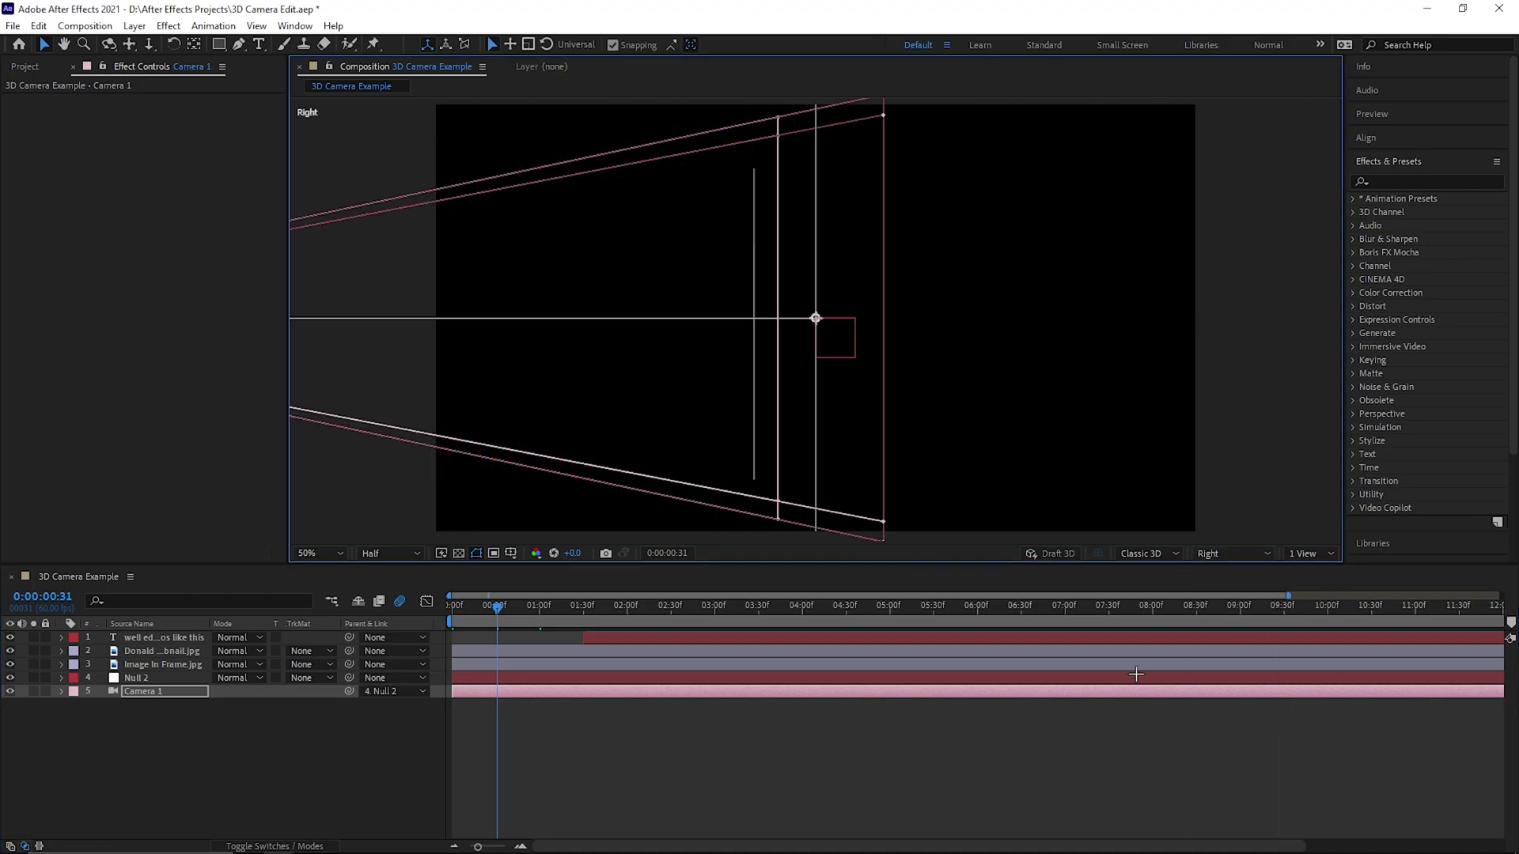
{"action": "left_click", "coordinate": [1243, 556]}
{"action": "left_click", "coordinate": [1329, 667]}
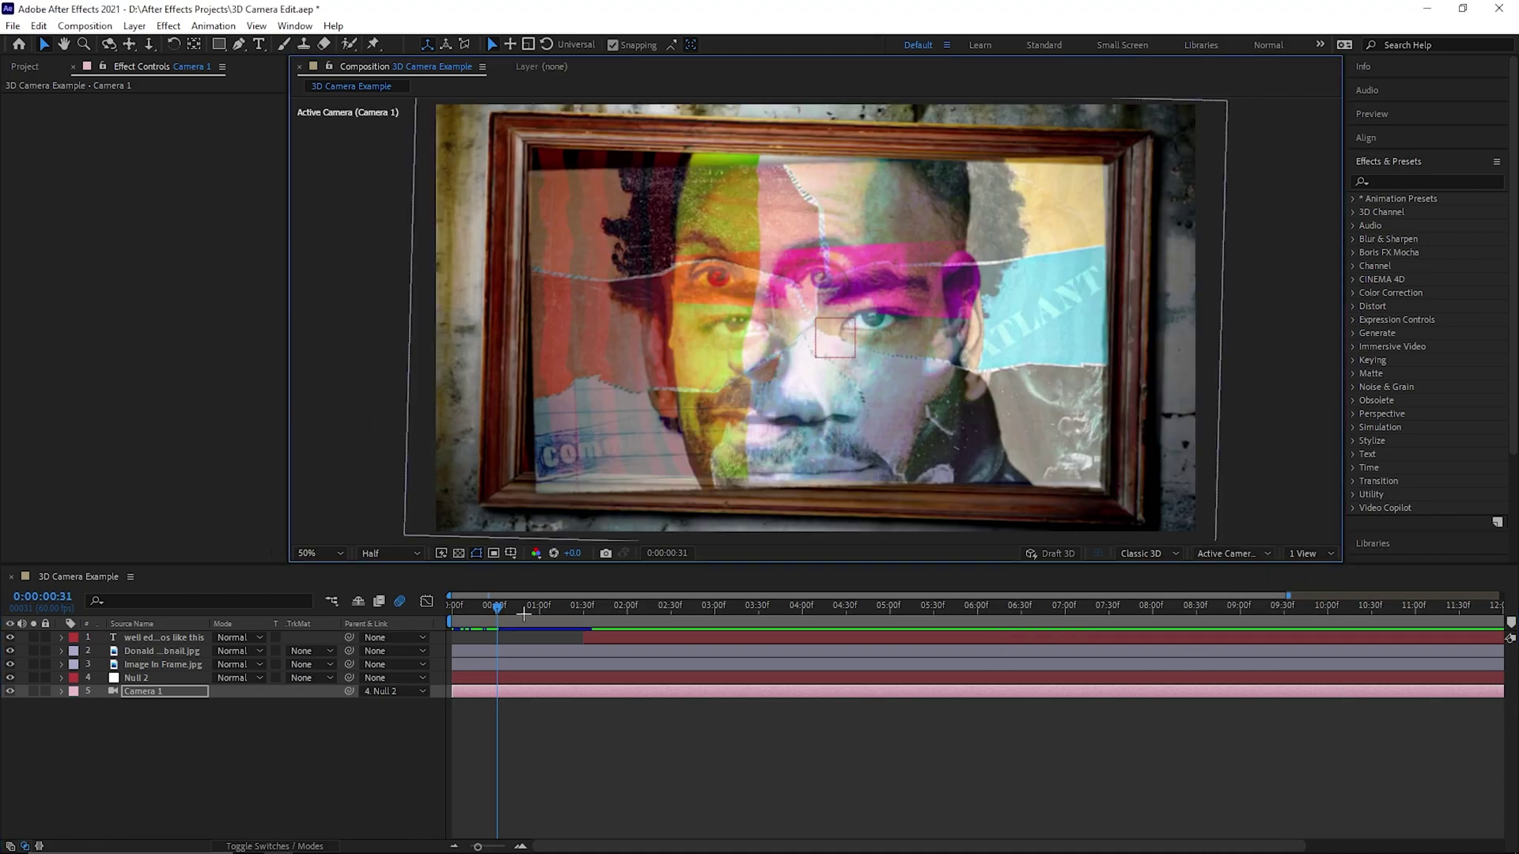
{"action": "key", "text": "Home"}
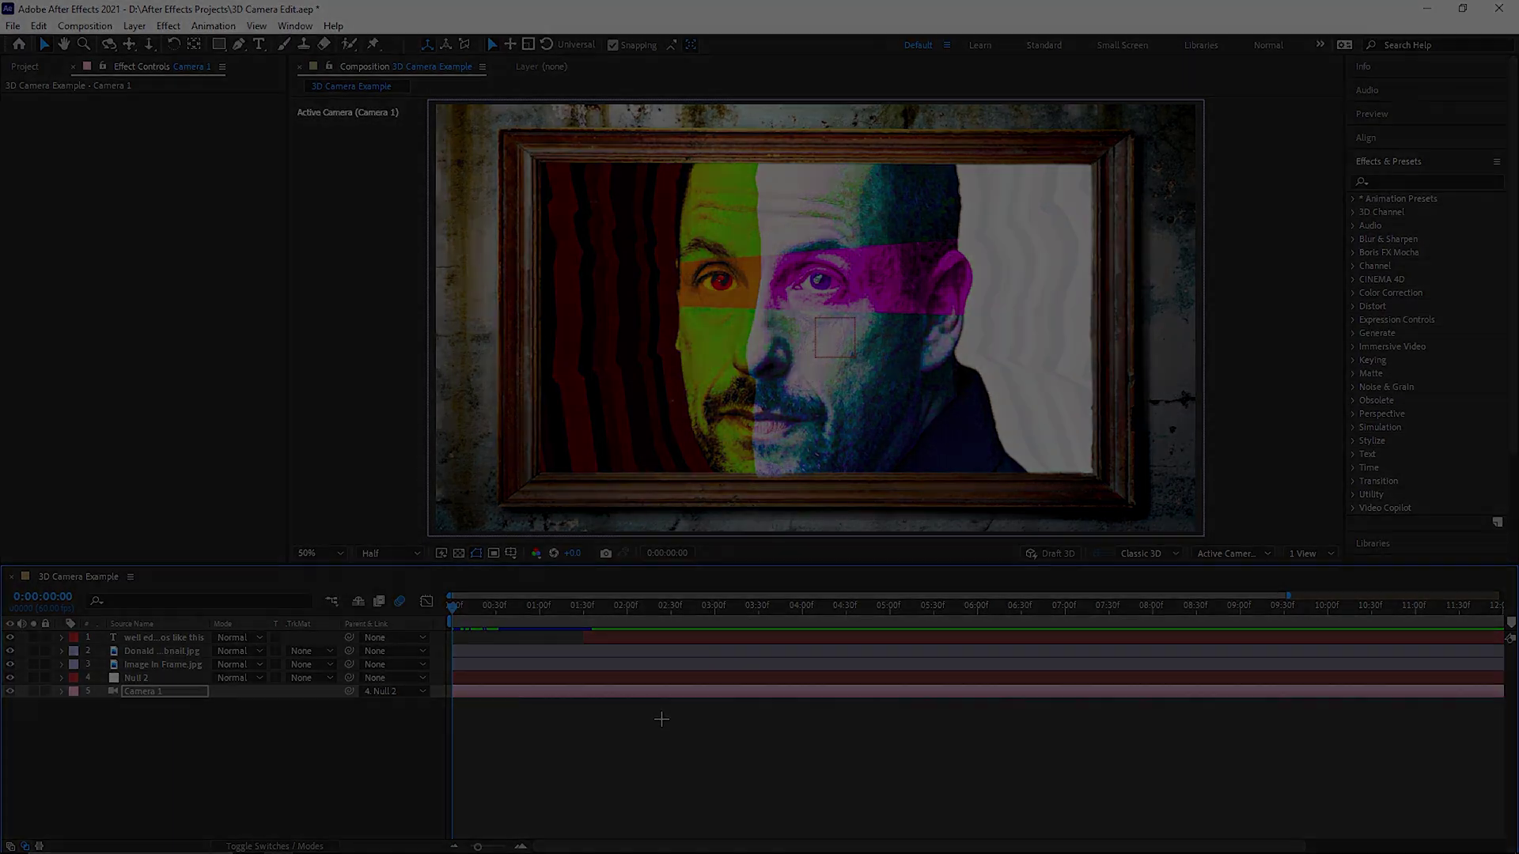